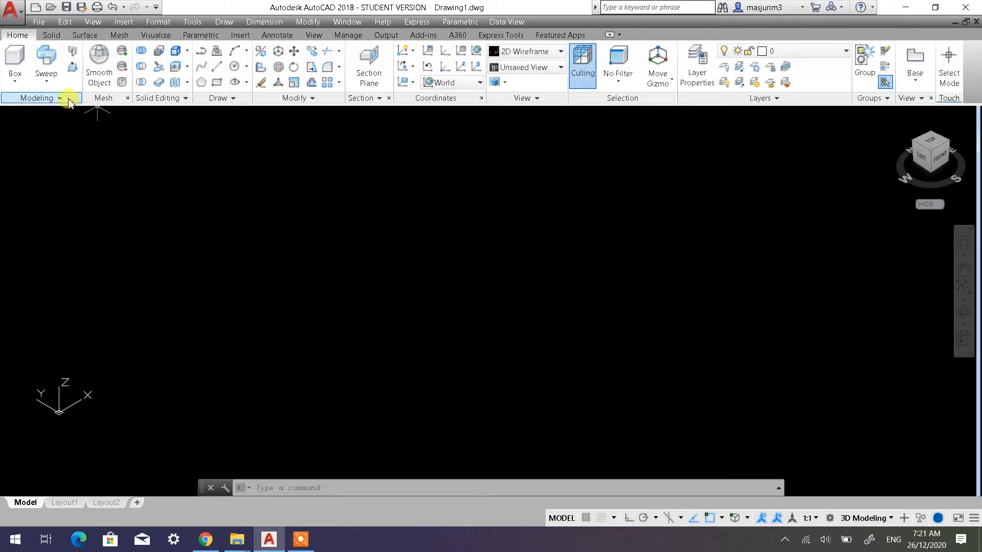
left_click(50, 88)
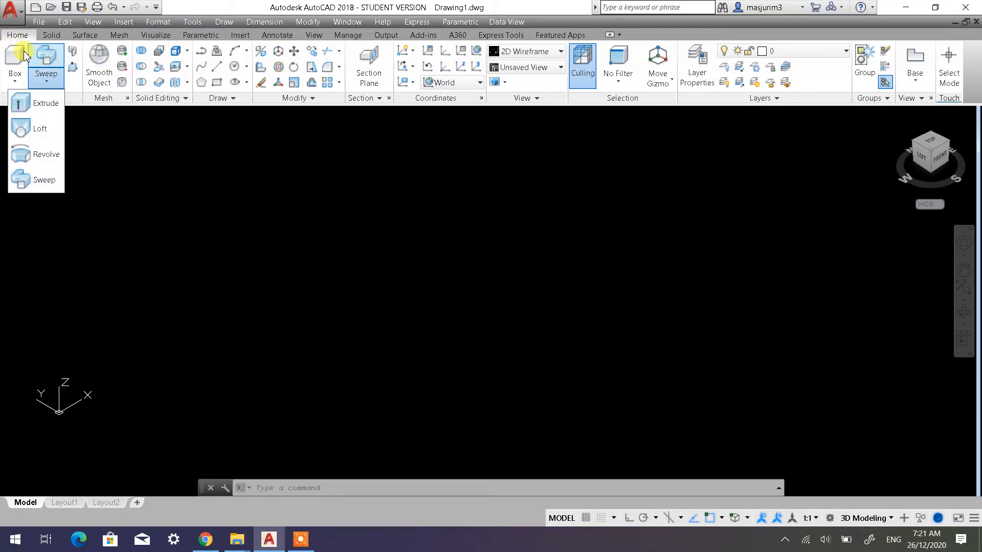
left_click(47, 85)
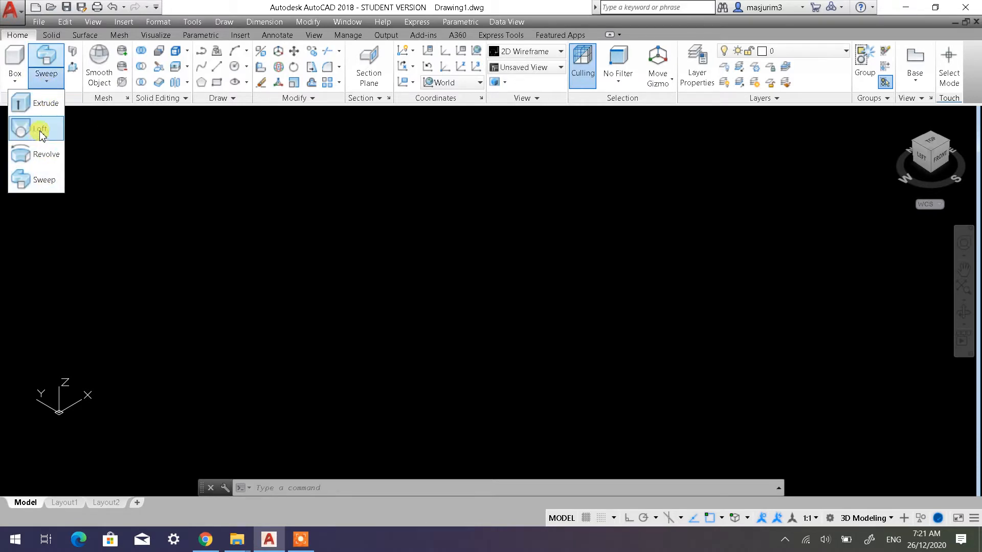
left_click(90, 134)
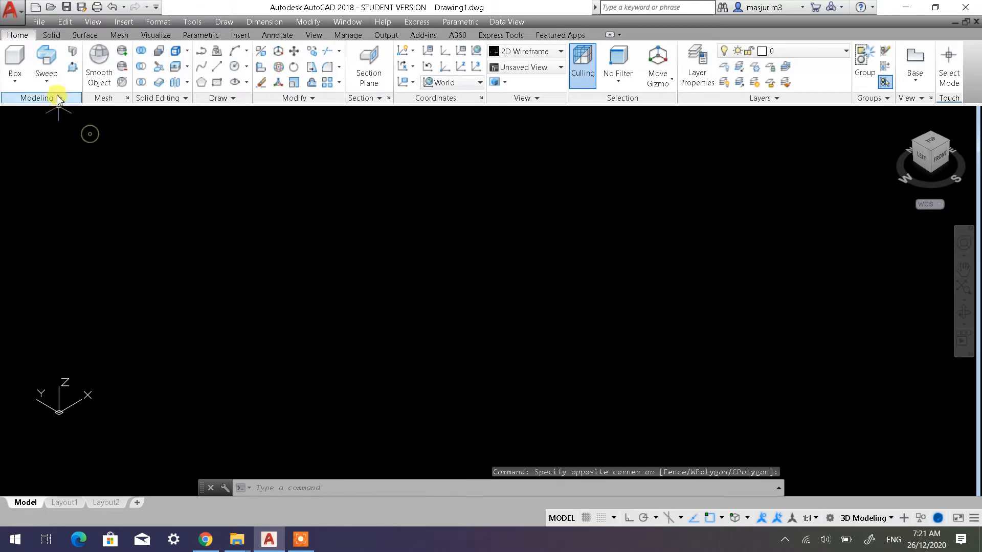
left_click(46, 81)
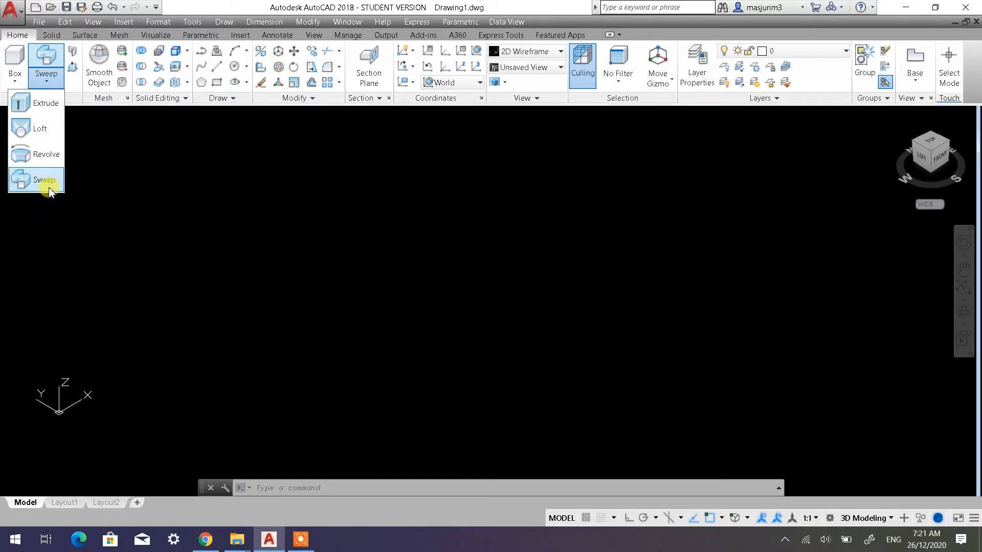
left_click(163, 273)
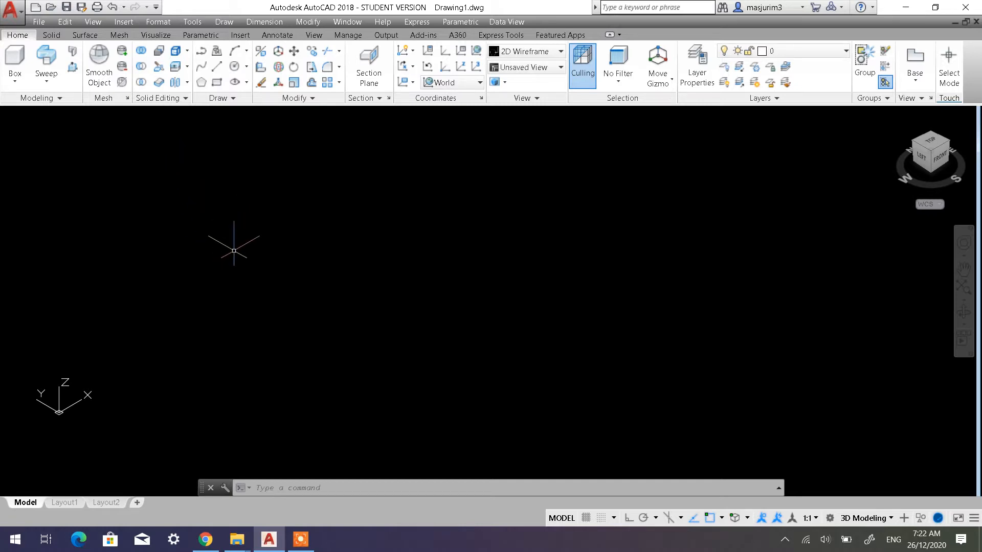
Turn Ortho on and draw a 100-unit line from a free point in the negative Y direction
left_click(220, 72)
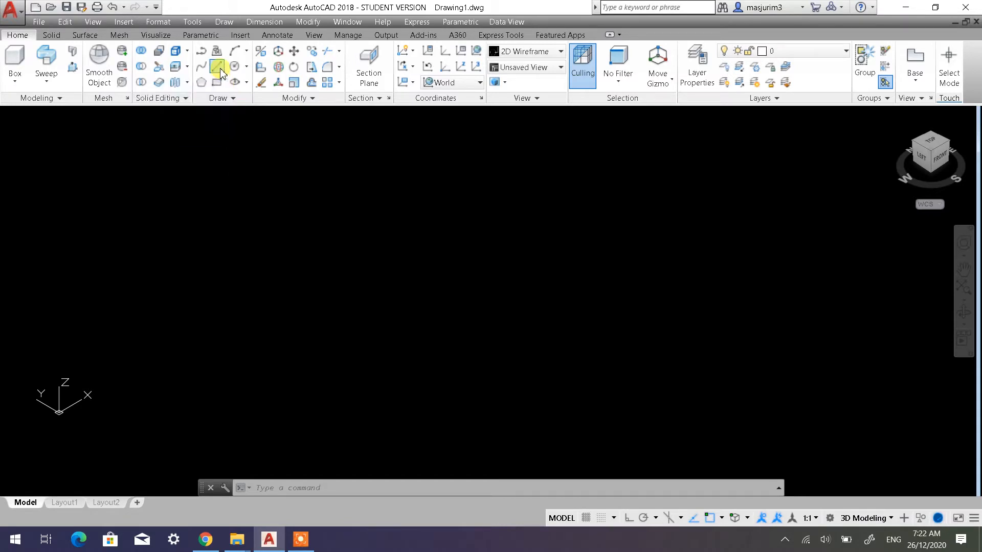
left_click(261, 295)
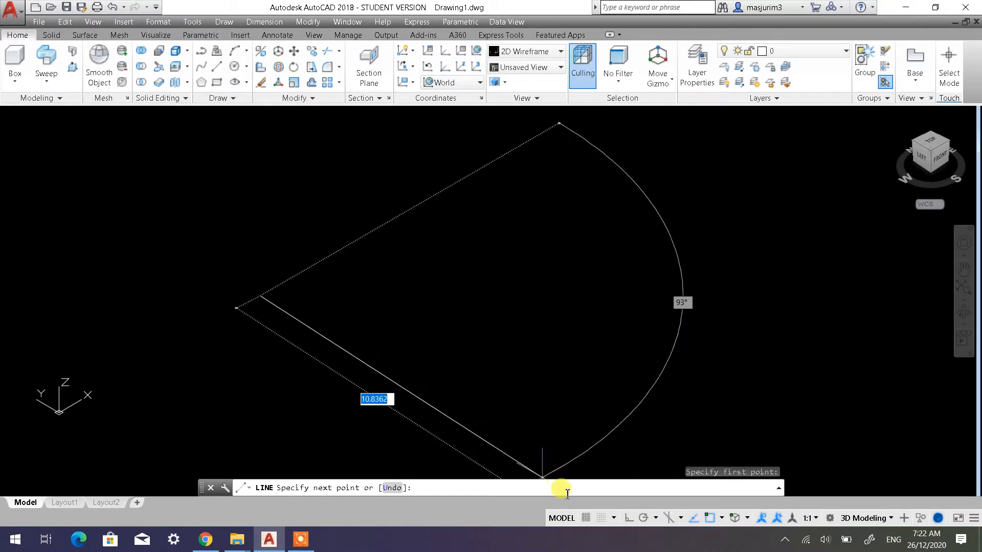
left_click(629, 518)
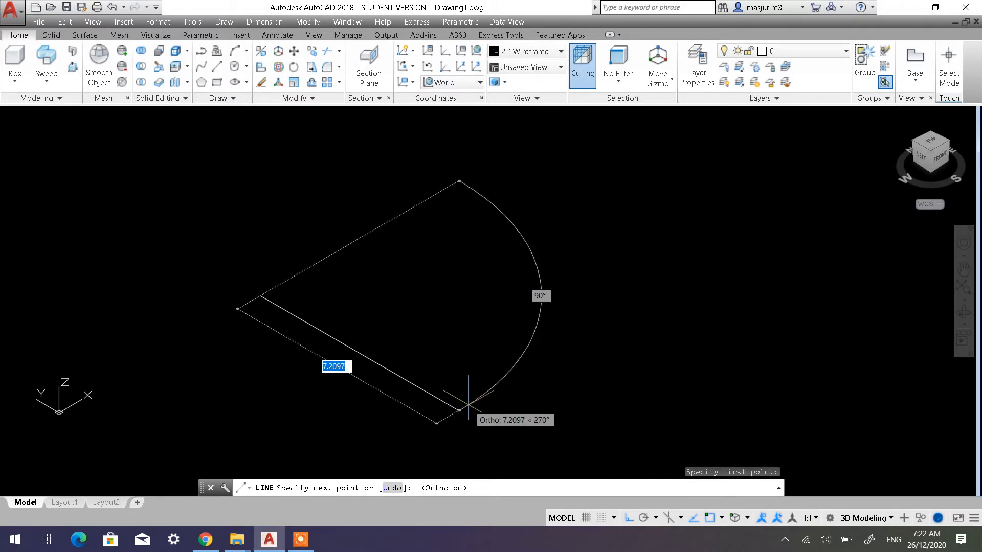
type("100")
key("Return")
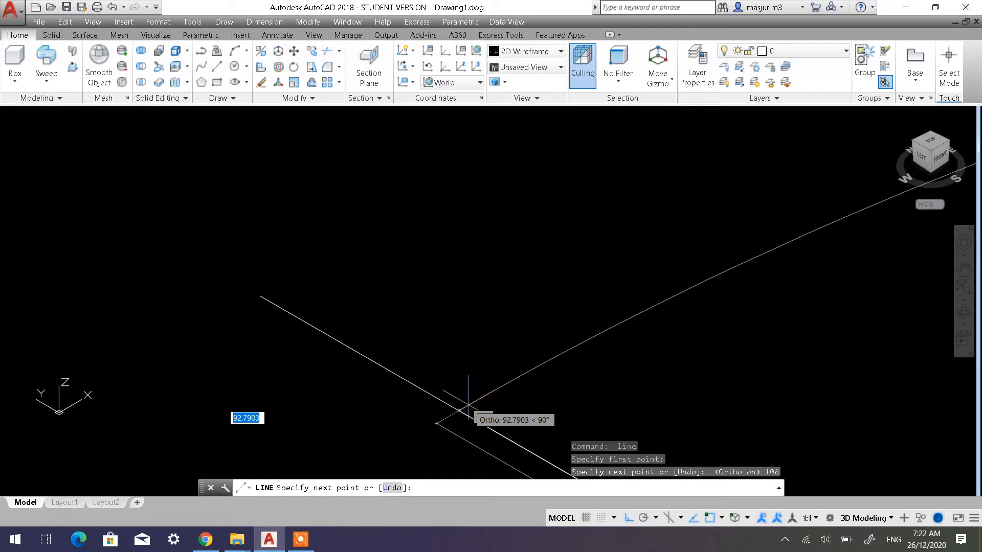
key("Return")
Move the line in the positive X direction, away from the origin
scroll(486, 359, "down", 14)
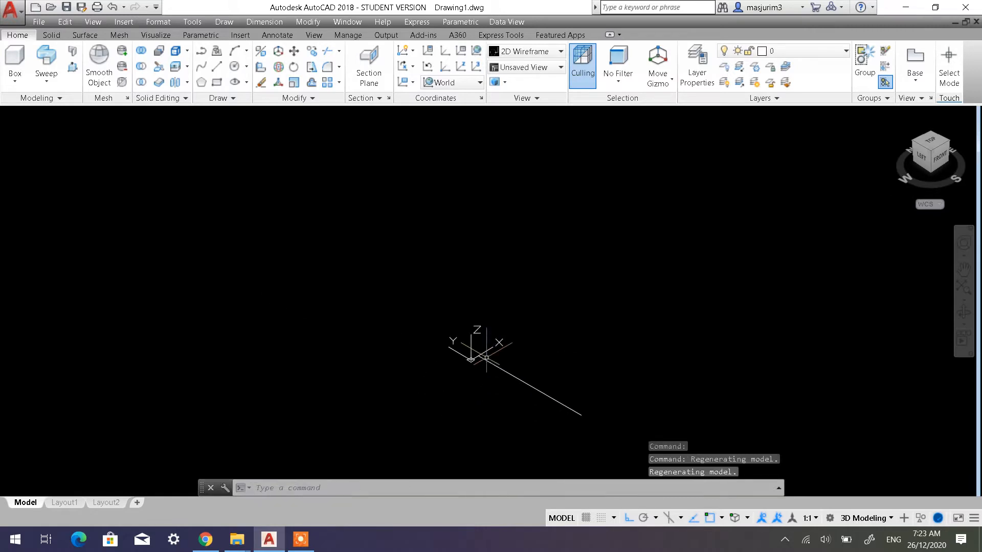
middle_click_drag(496, 350, 292, 346)
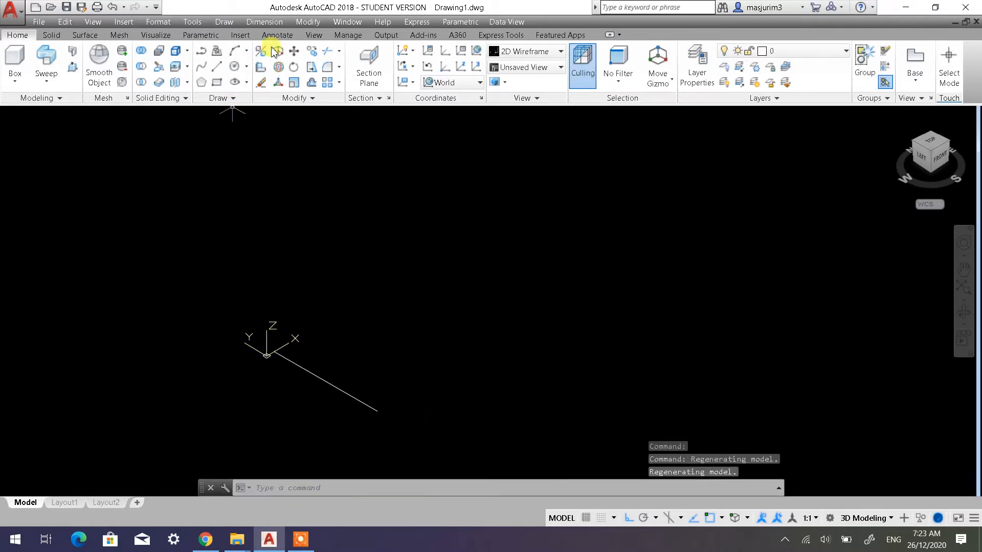
left_click(294, 51)
left_click(358, 382)
left_click(337, 385)
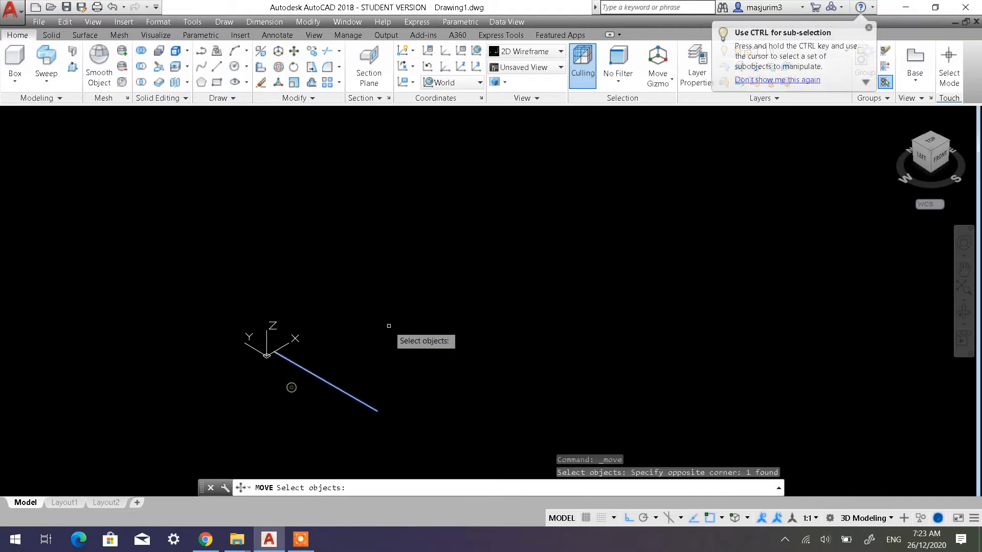
key("Return")
left_click(388, 325)
left_click(525, 242)
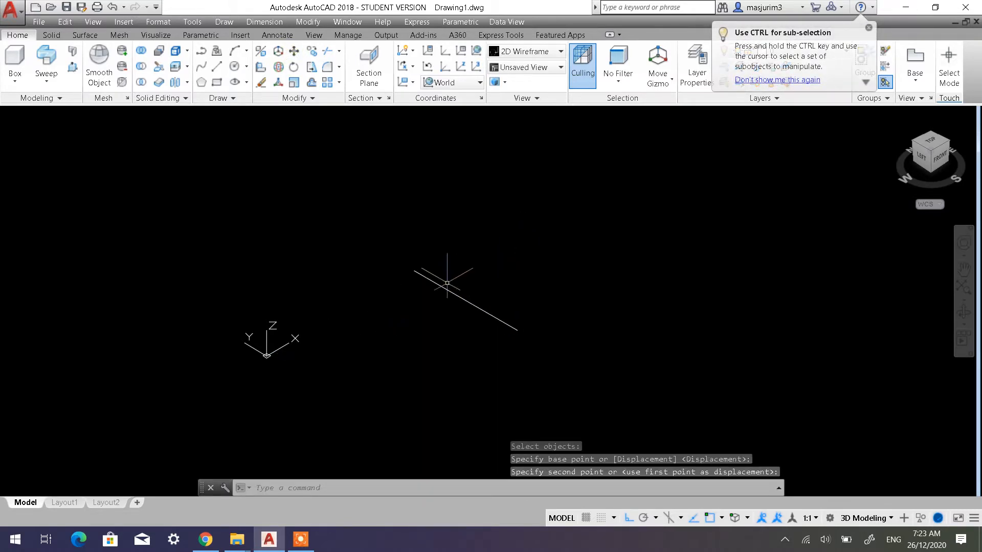
Draw a 300-unit line in the positive X direction from the front endpoint of the existing line
scroll(445, 278, "up", 4)
middle_click_drag(445, 279, 423, 245)
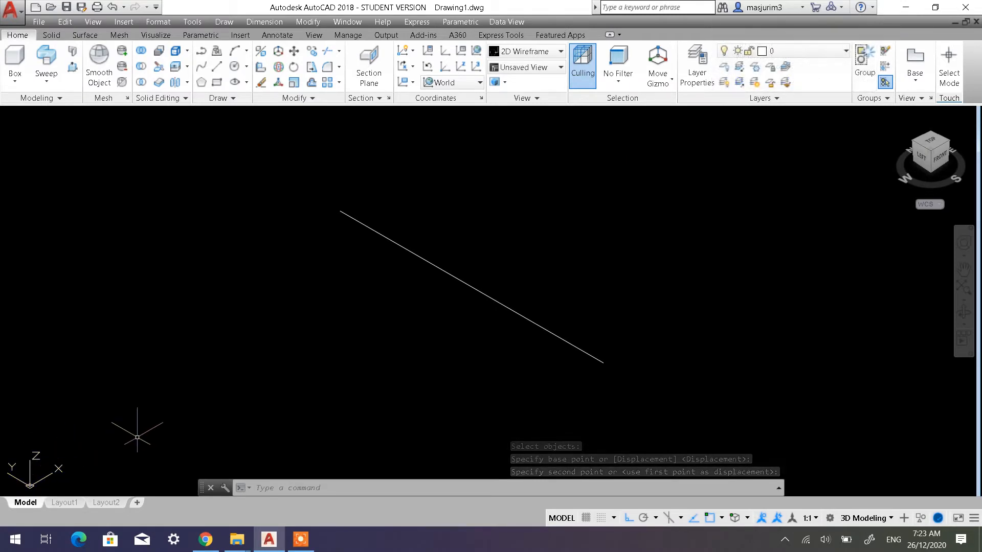
middle_click_drag(407, 333, 343, 327)
scroll(356, 351, "up", 2)
scroll(356, 351, "down", 6)
left_click(216, 67)
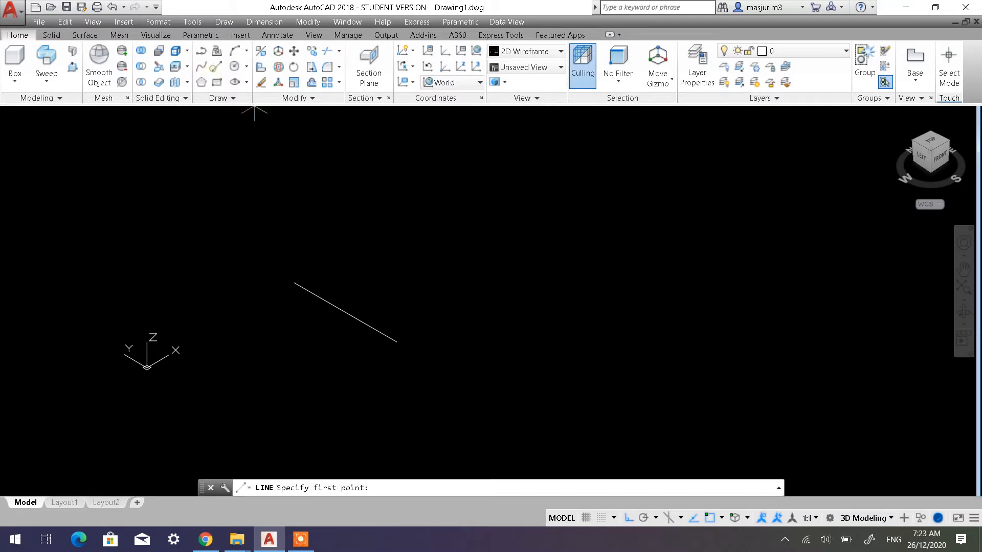
left_click(399, 340)
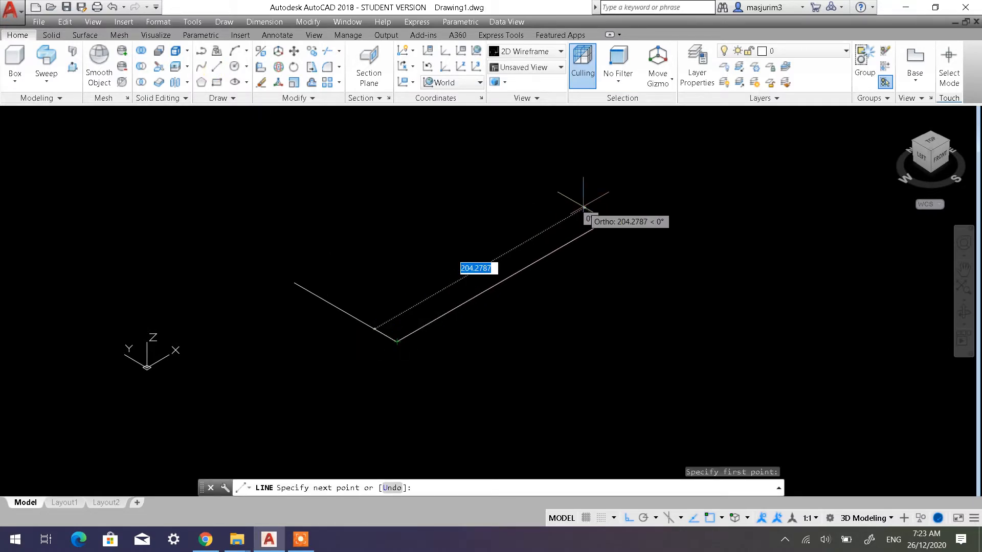
type("30")
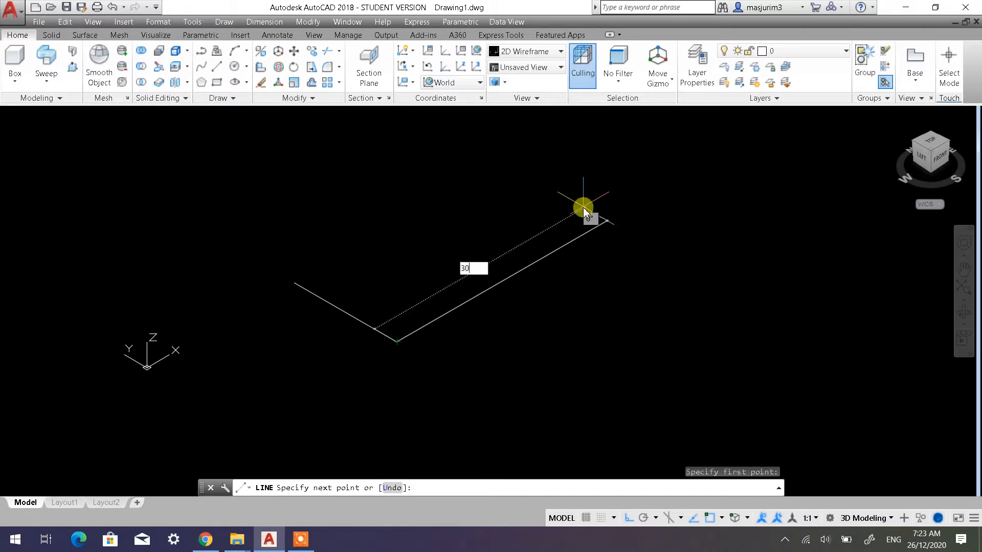
type("0")
key("Return")
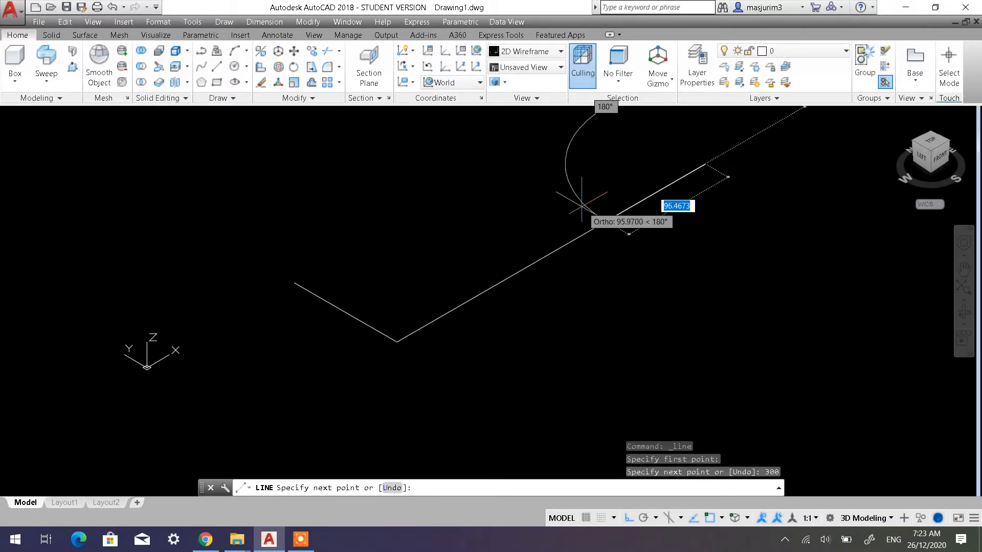
Add a 100-unit segment in the positive Y direction from the end of the 300-unit line, completing the U-shaped outline
scroll(557, 241, "down", 3)
middle_click_drag(534, 252, 510, 314)
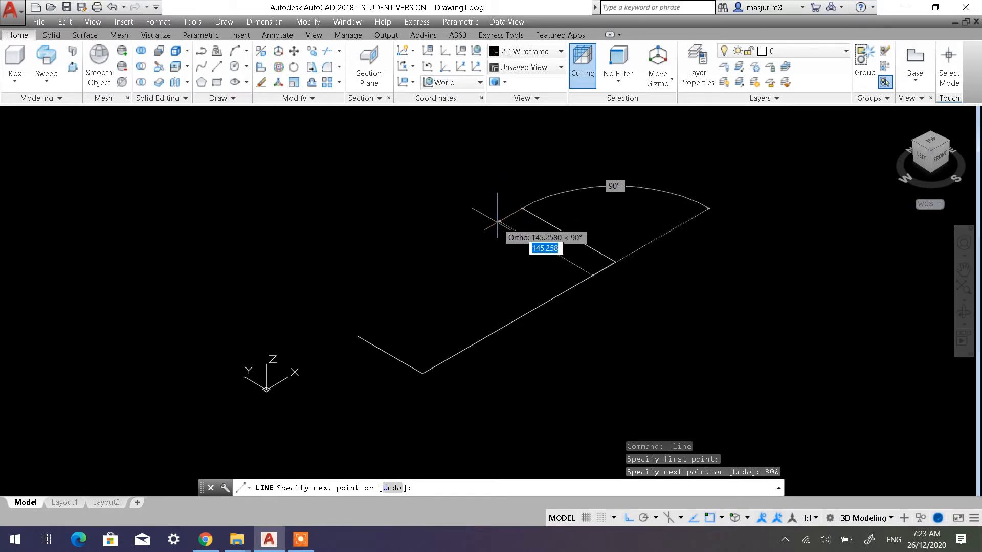
type("1")
key("Return")
key("Return")
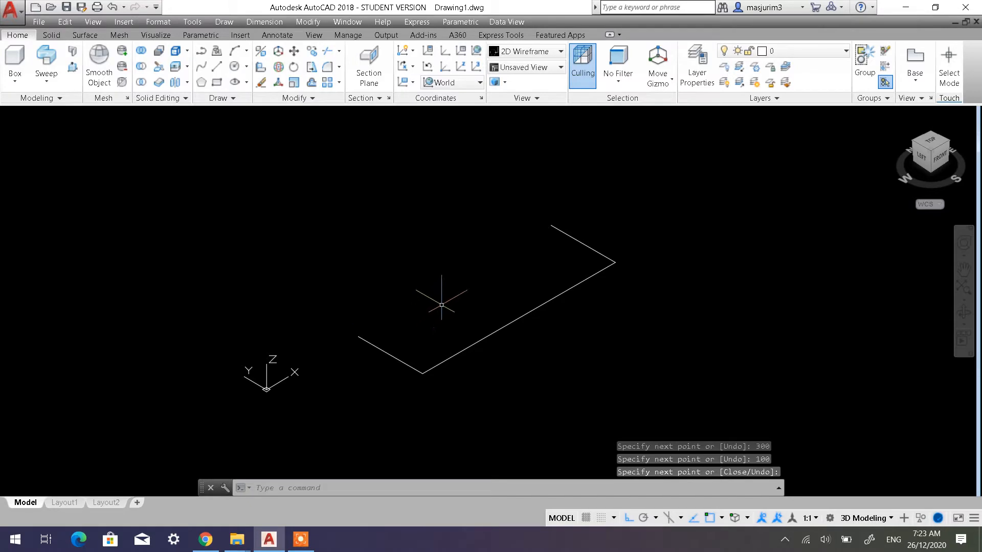
Fillet the corner between the first 100-unit line and the 300-unit line with a radius of 40
middle_click_drag(438, 302, 438, 329, "shift")
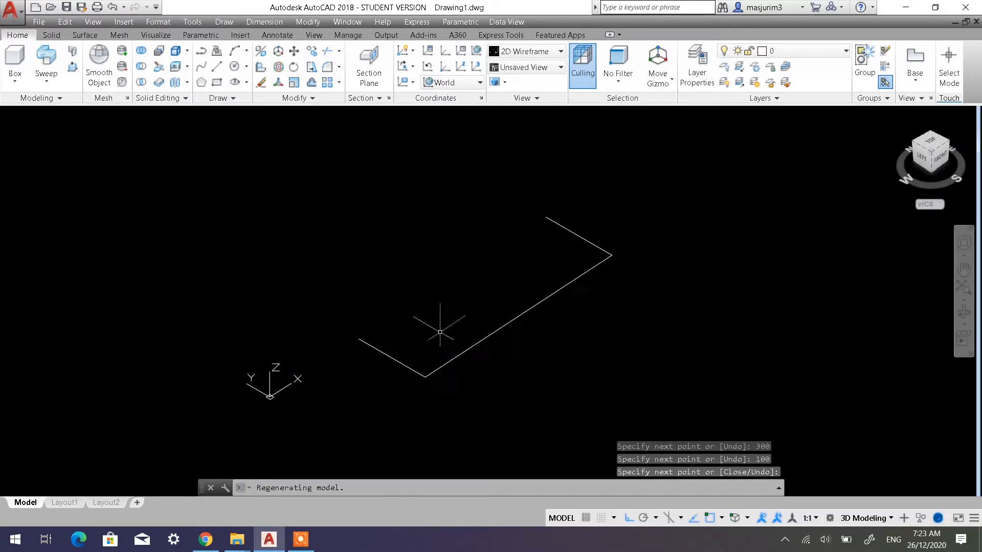
scroll(448, 369, "up", 5)
scroll(428, 373, "down", 4)
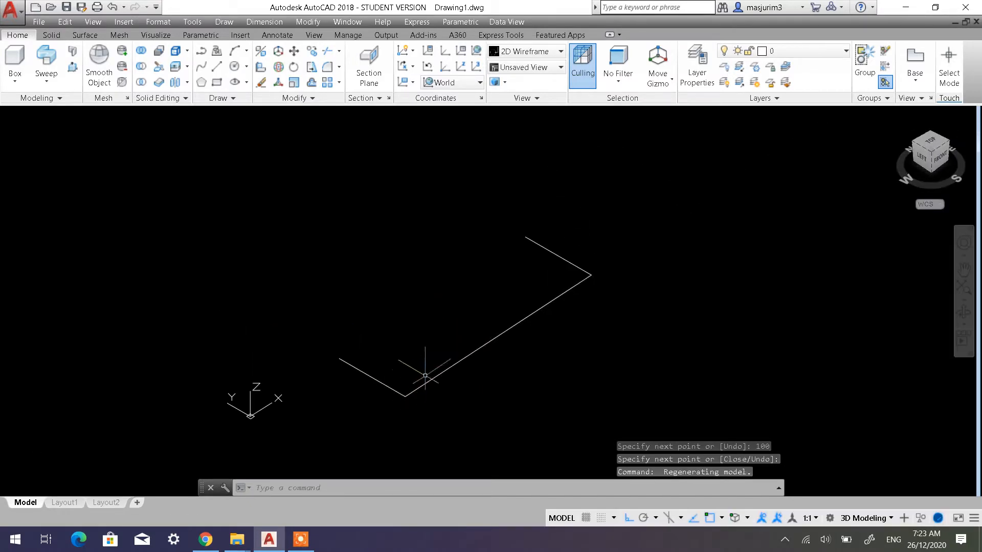
scroll(389, 414, "up", 2)
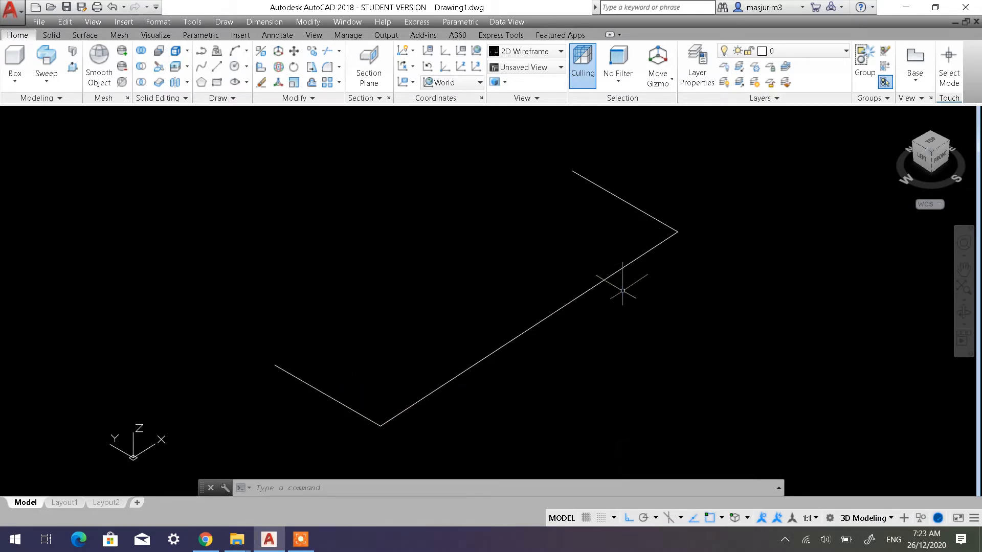
left_click(327, 67)
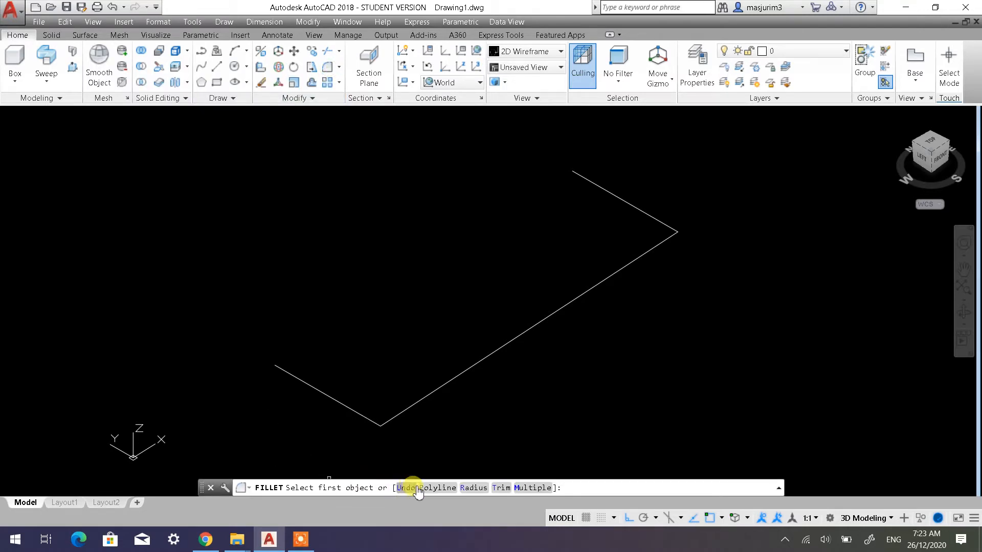
left_click(472, 488)
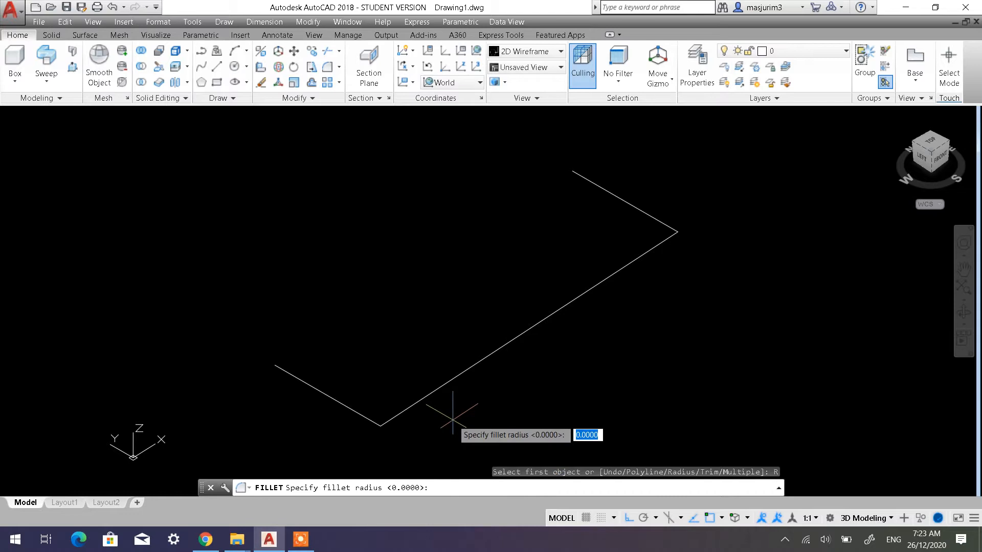
type("40")
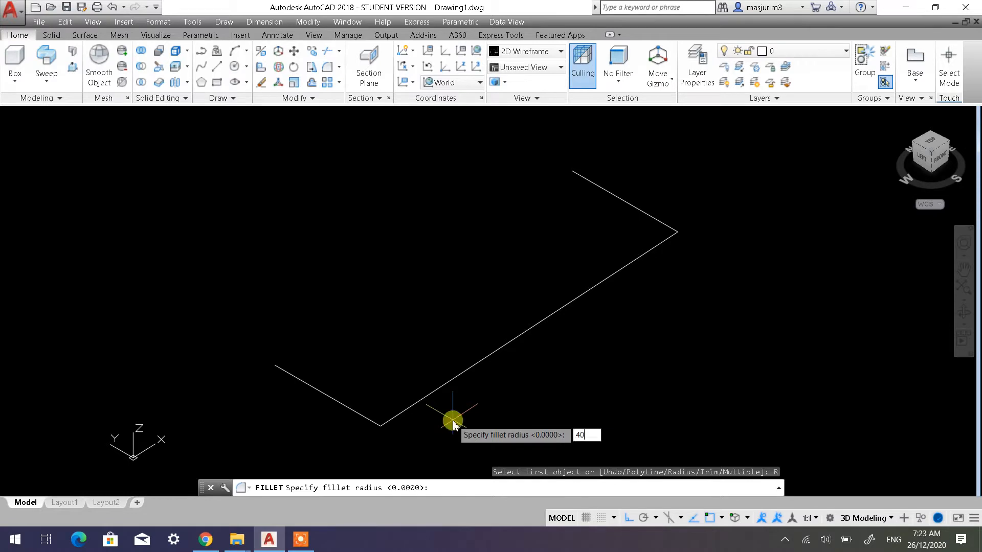
key("Return")
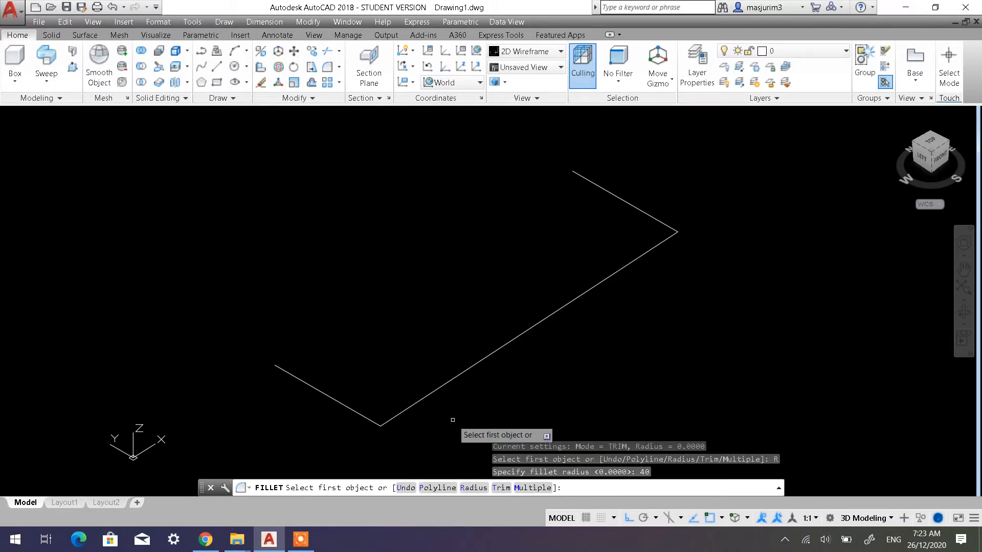
left_click(369, 418)
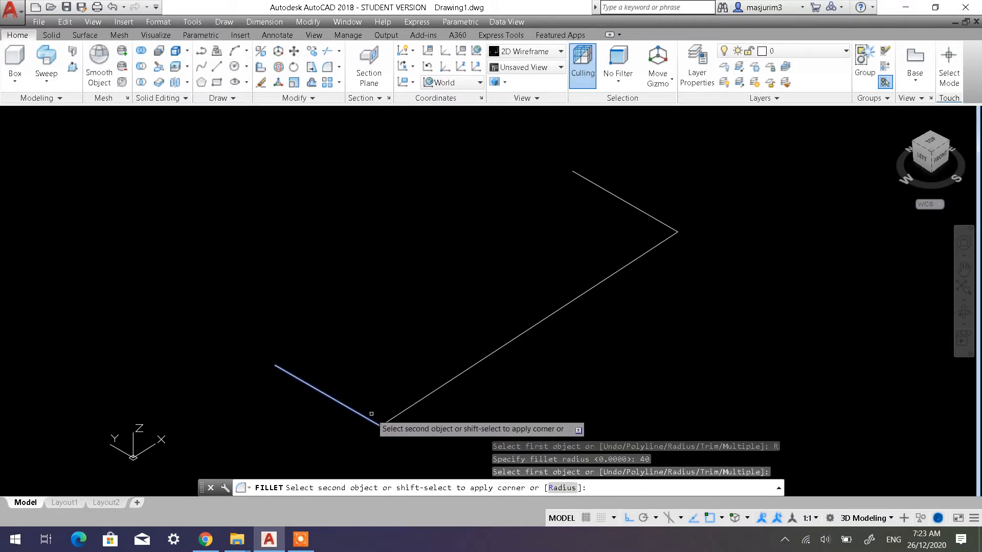
left_click(404, 403)
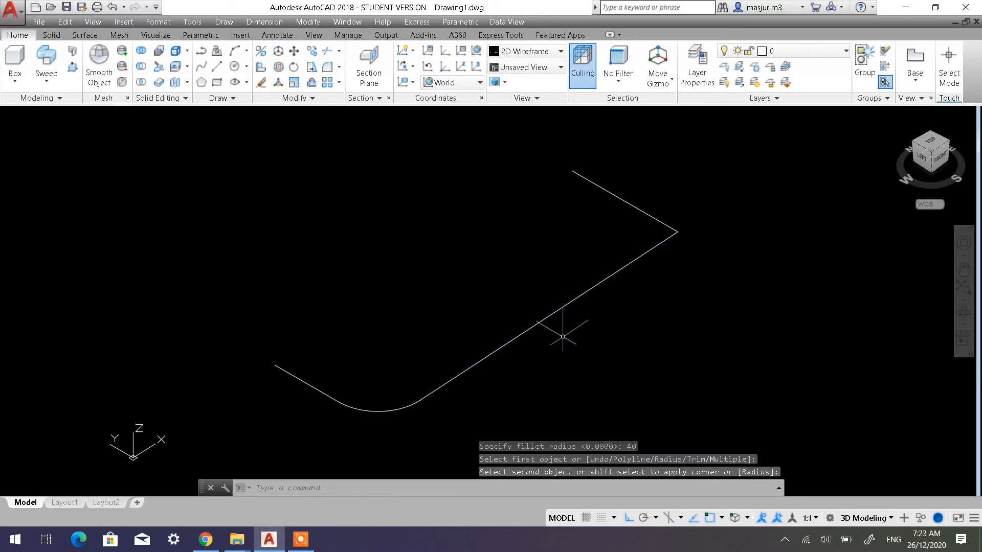
Fillet the other corner, between the 300-unit line and the last 100-unit segment, with the same radius
key("Return")
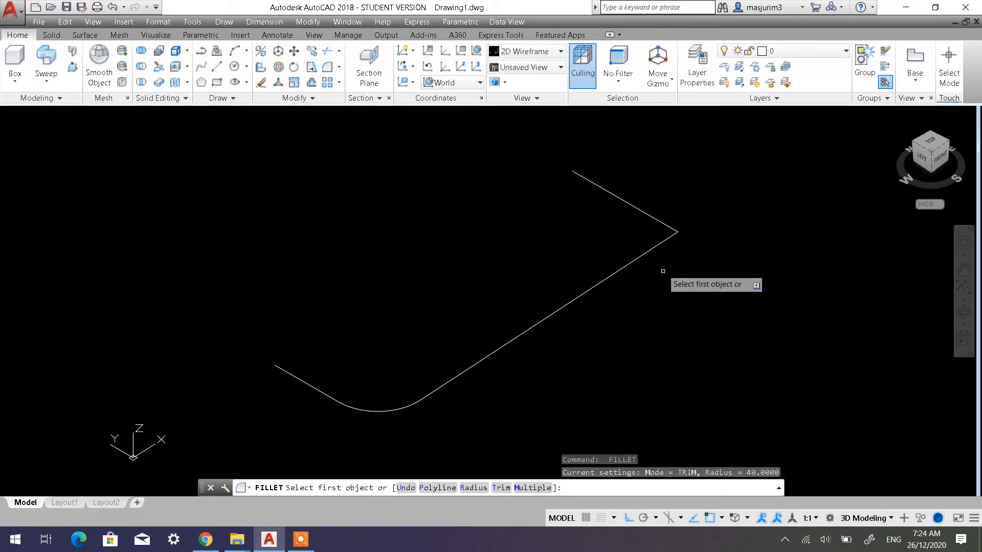
left_click(654, 220)
right_click(654, 220)
left_click(647, 246)
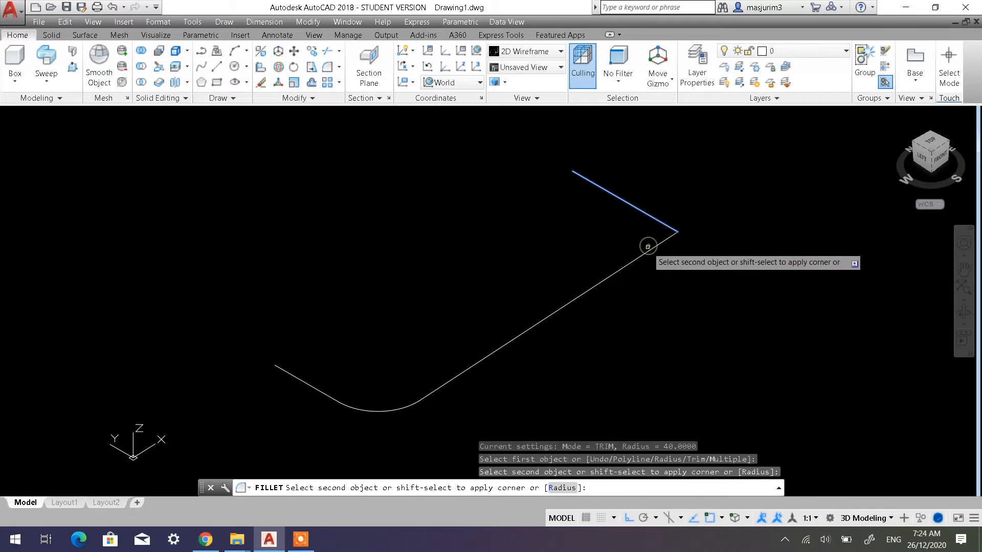
left_click(648, 246)
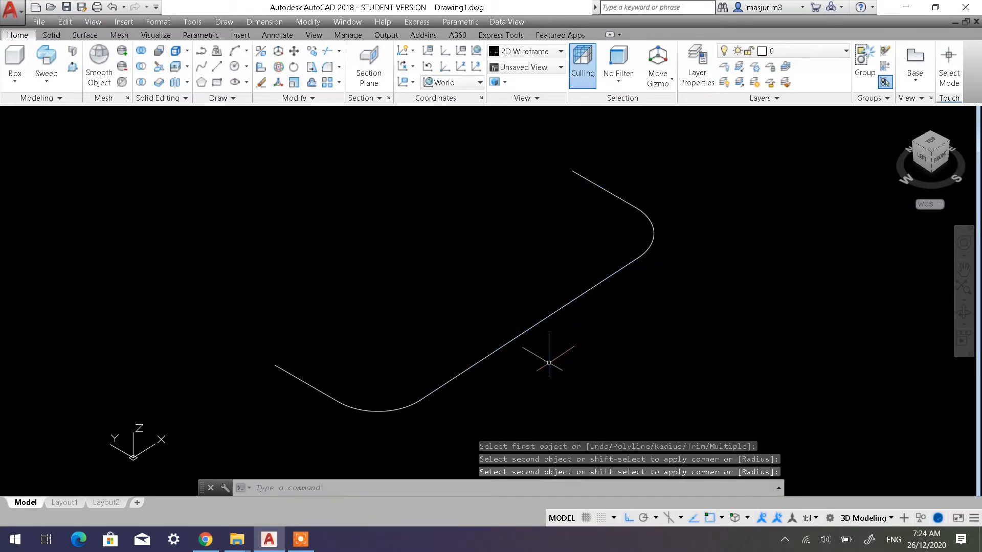
Select the lines and fillet arcs of the U-shaped path one by one to check whether they are separate objects
left_click(541, 320)
left_click(381, 410)
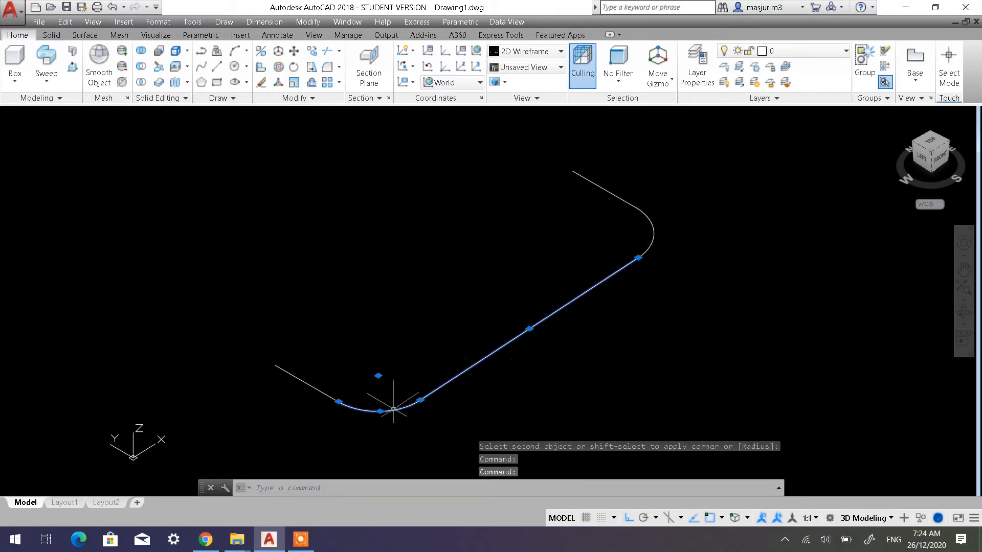
left_click(310, 386)
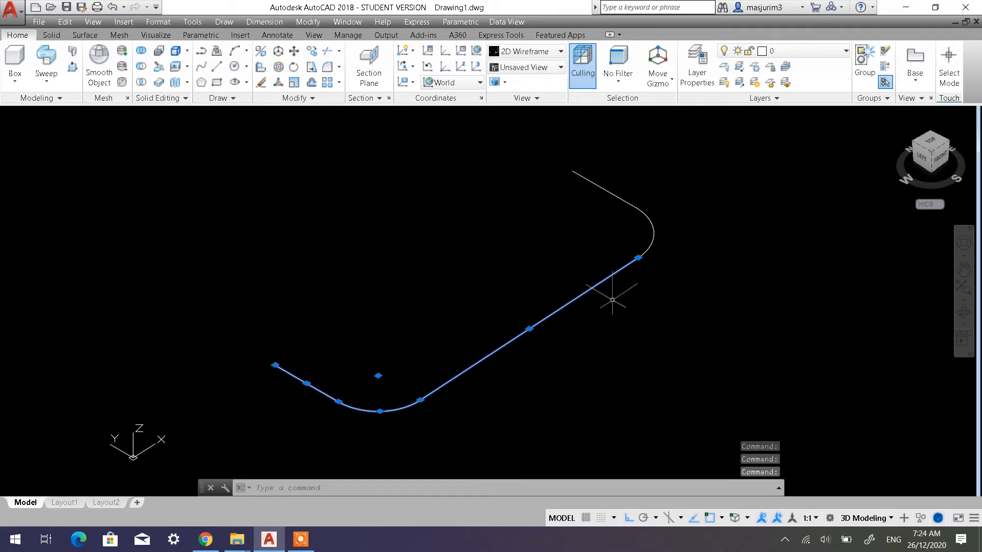
left_click(648, 245)
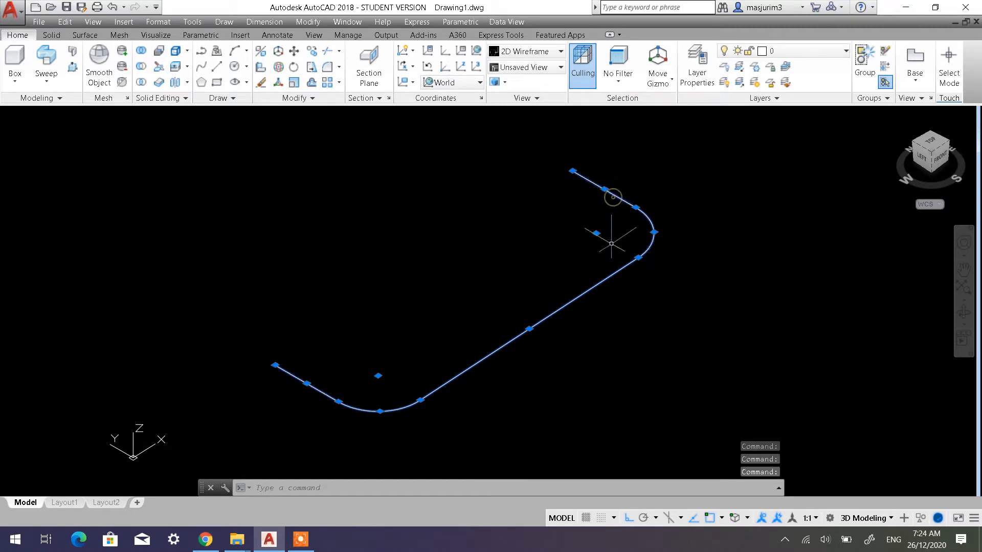
key("Escape")
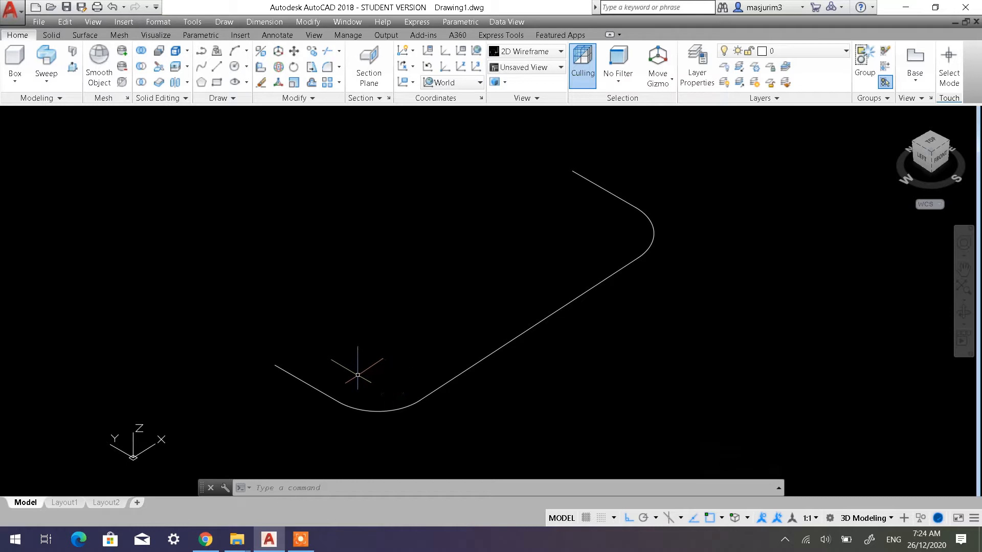
middle_click_drag(361, 360, 377, 338)
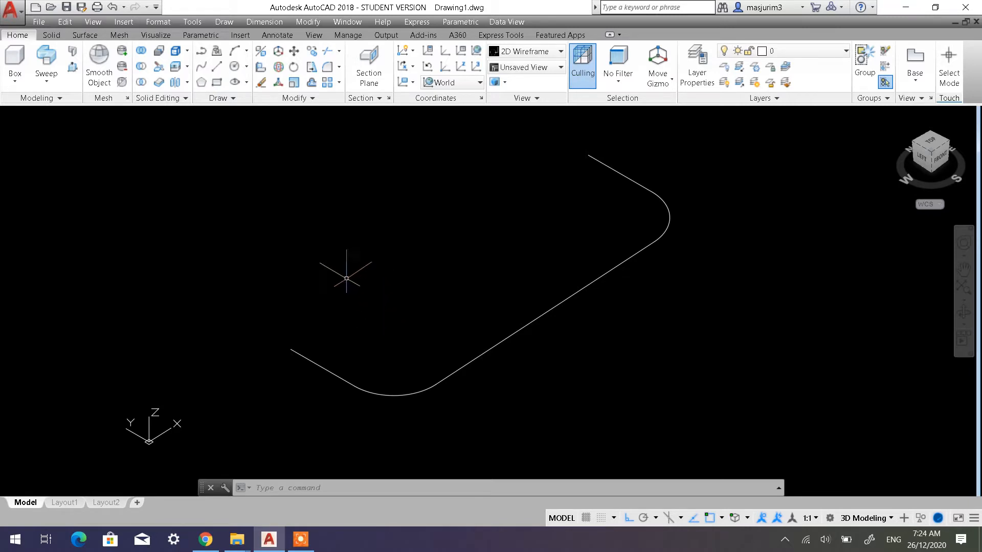
left_click(467, 393)
left_click(453, 354)
left_click(425, 407)
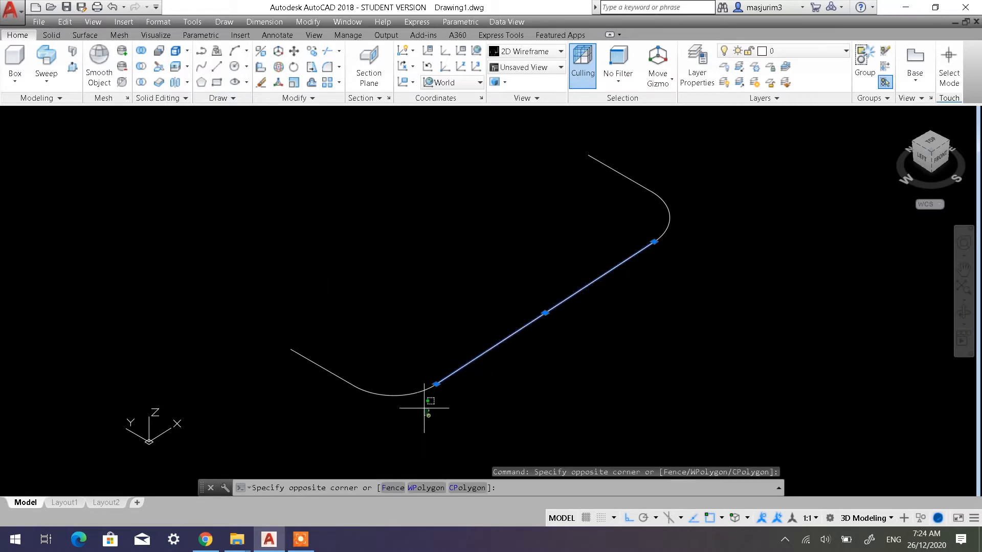
left_click(409, 376)
left_click(348, 400)
left_click(328, 355)
left_click(693, 212)
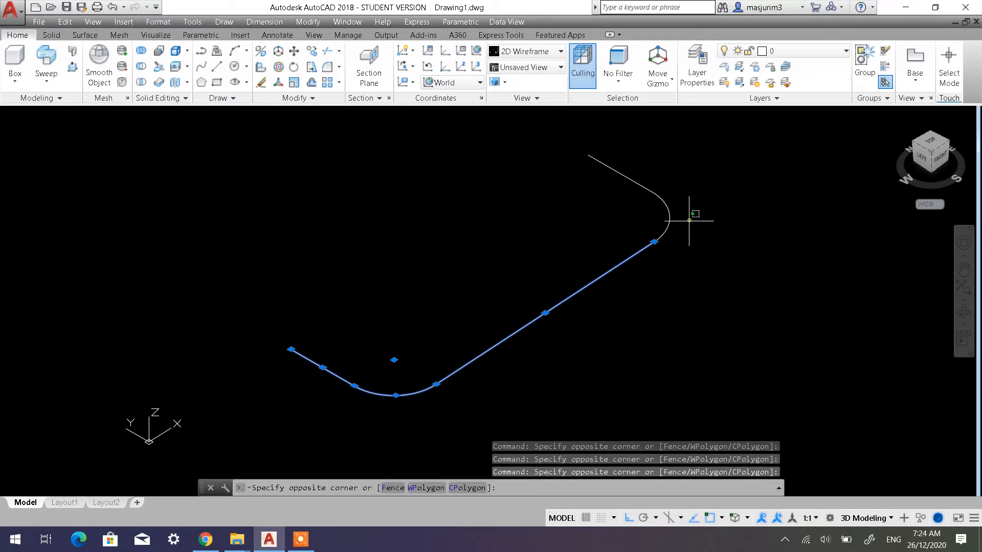
left_click(653, 210)
left_click(641, 205)
left_click(626, 170)
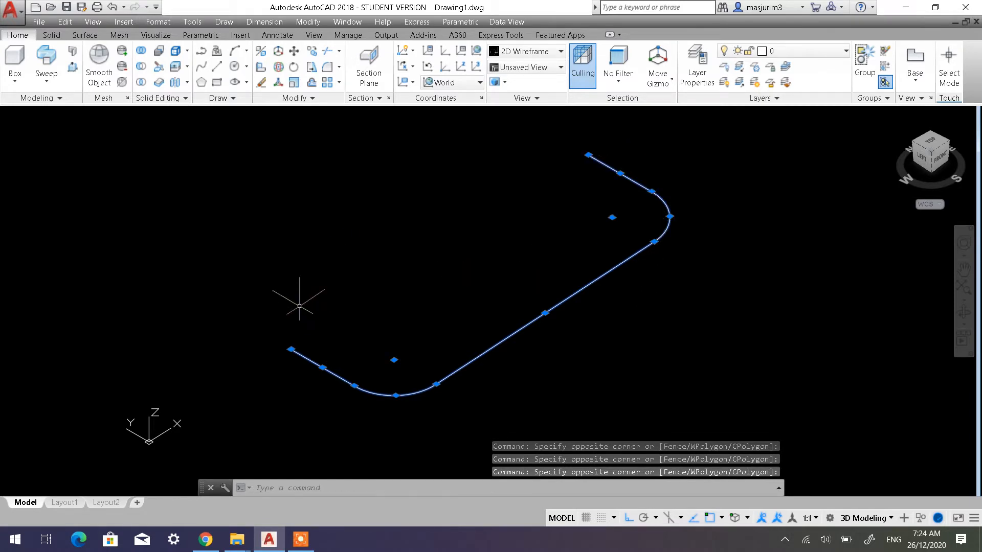
key("Escape")
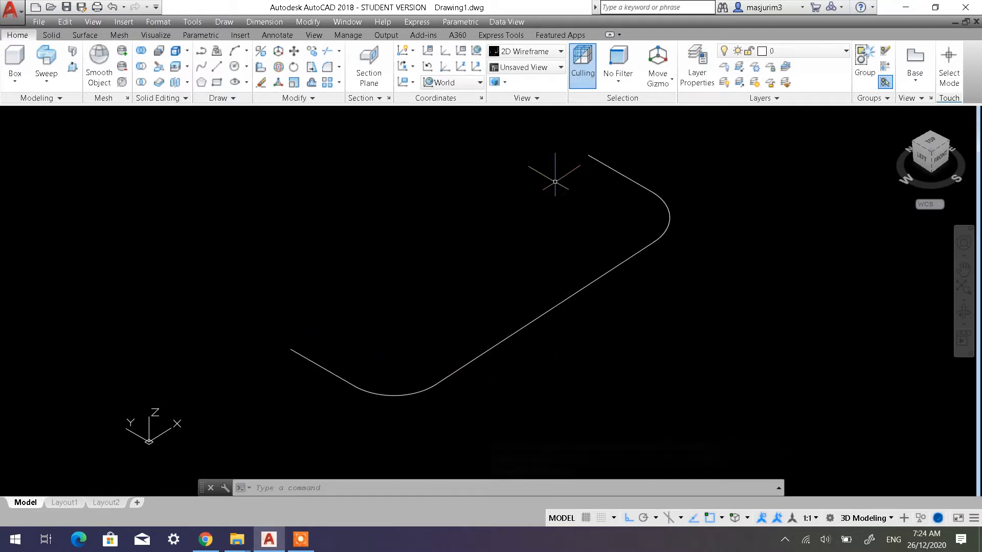
left_click(517, 339)
left_click(498, 320)
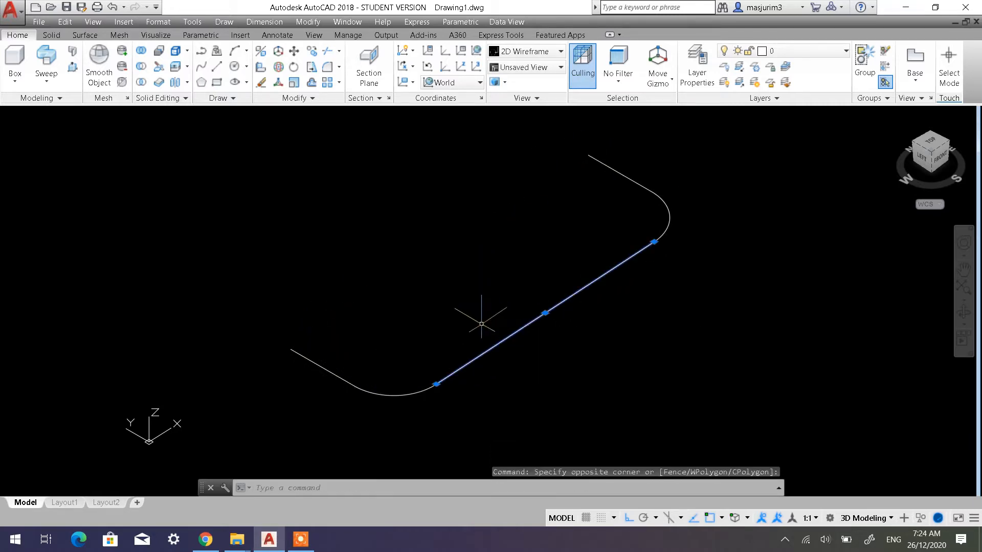
key("Escape")
Join the three lines and two fillet arcs of the U-shaped path into a single polyline
left_click(312, 98)
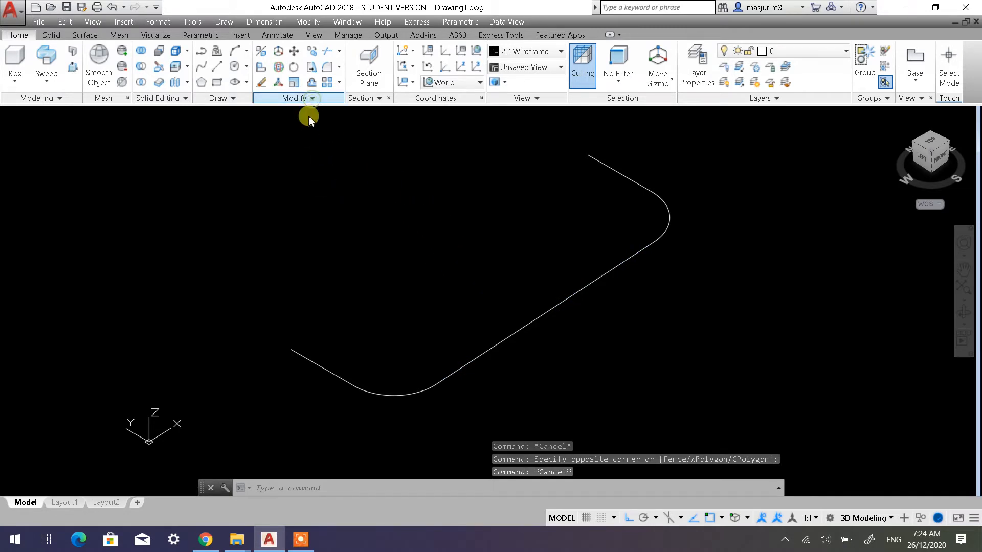
left_click(301, 127)
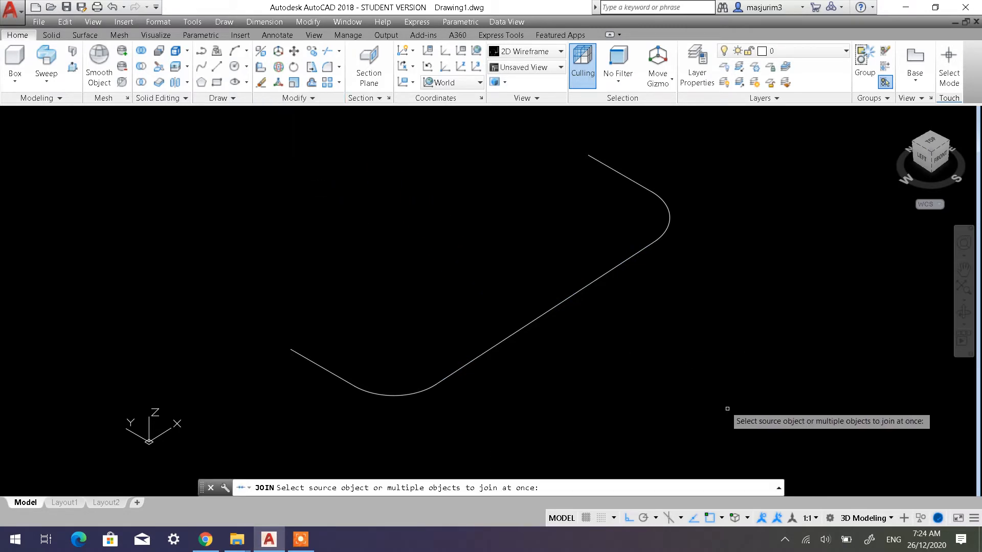
left_click(732, 412)
left_click(285, 154)
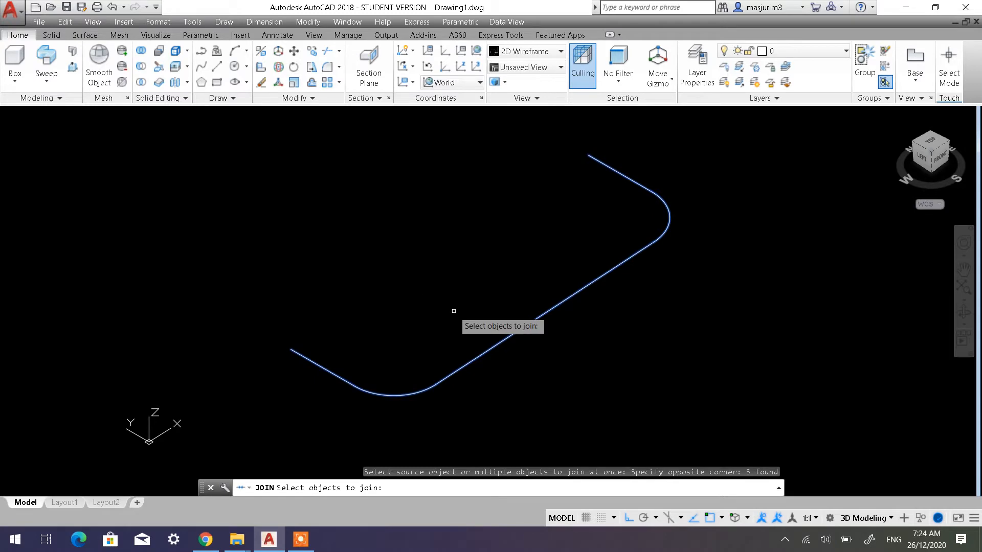
key("Return")
left_click(559, 301)
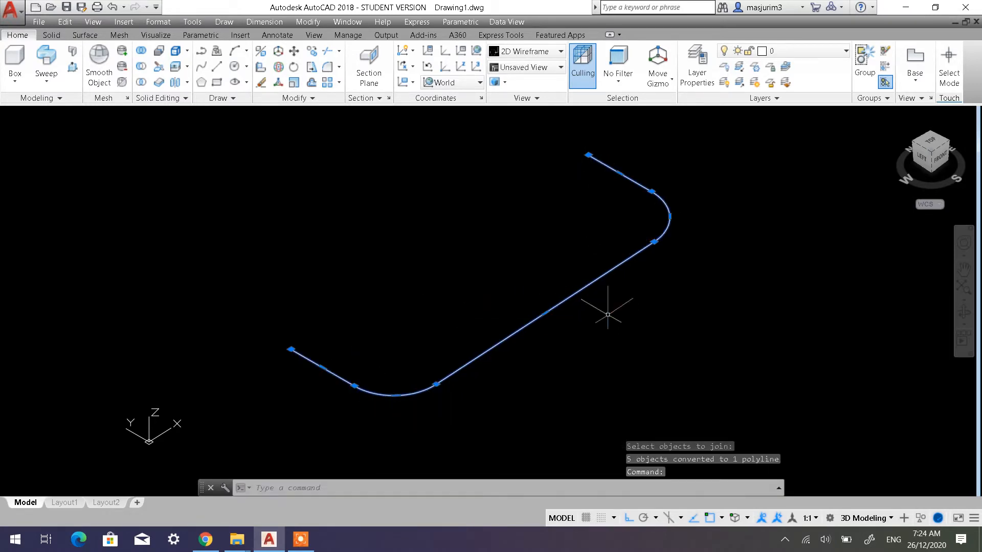
key("Escape")
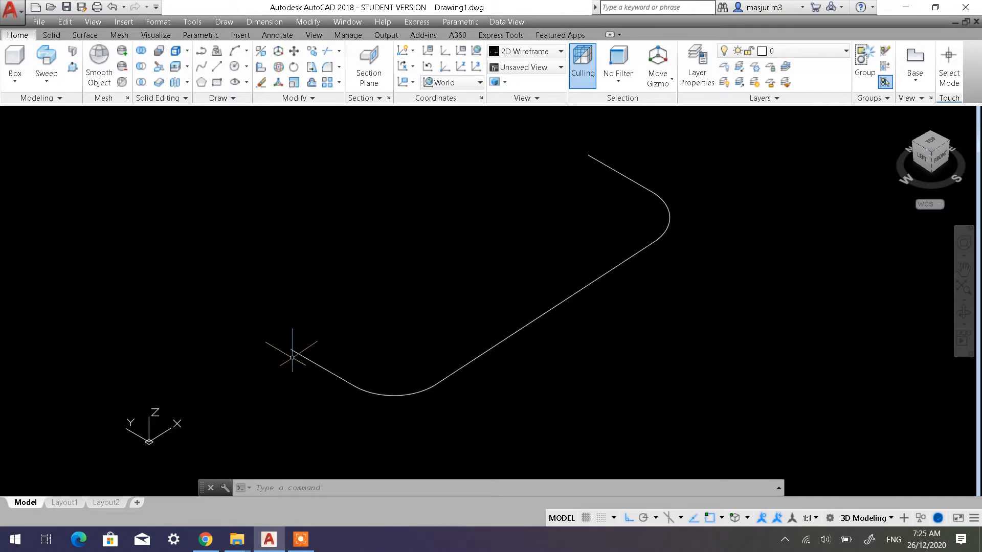
scroll(287, 338, "up", 3)
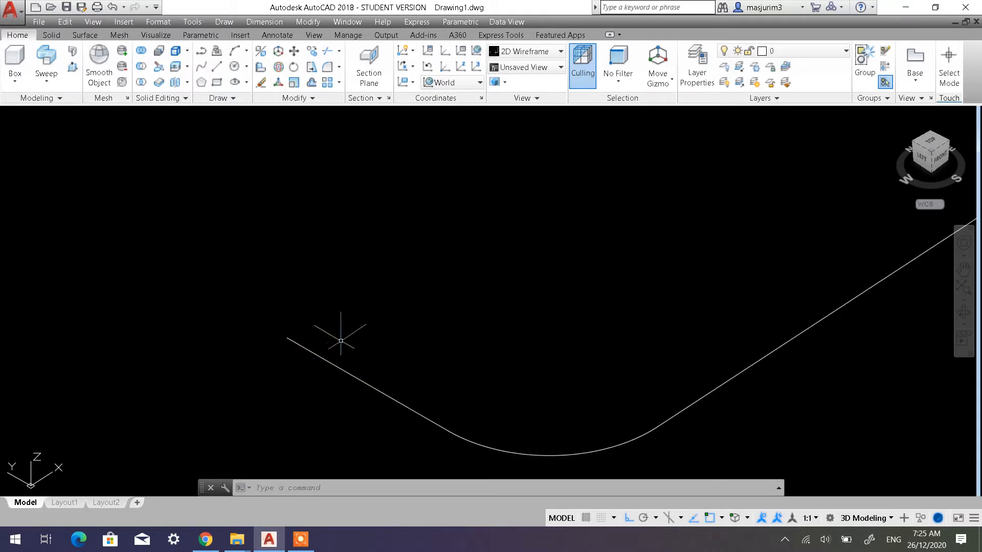
scroll(348, 339, "down", 3)
middle_click_drag(352, 338, 337, 358)
scroll(337, 357, "up", 1)
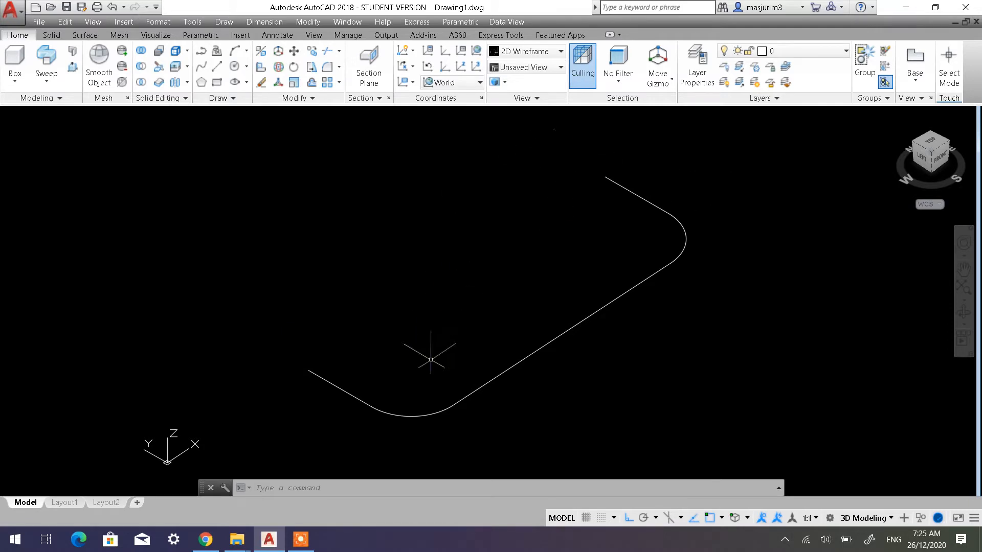
middle_click_drag(404, 373, 411, 324)
scroll(351, 335, "up", 4)
scroll(346, 334, "down", 4)
middle_click_drag(346, 334, 341, 384)
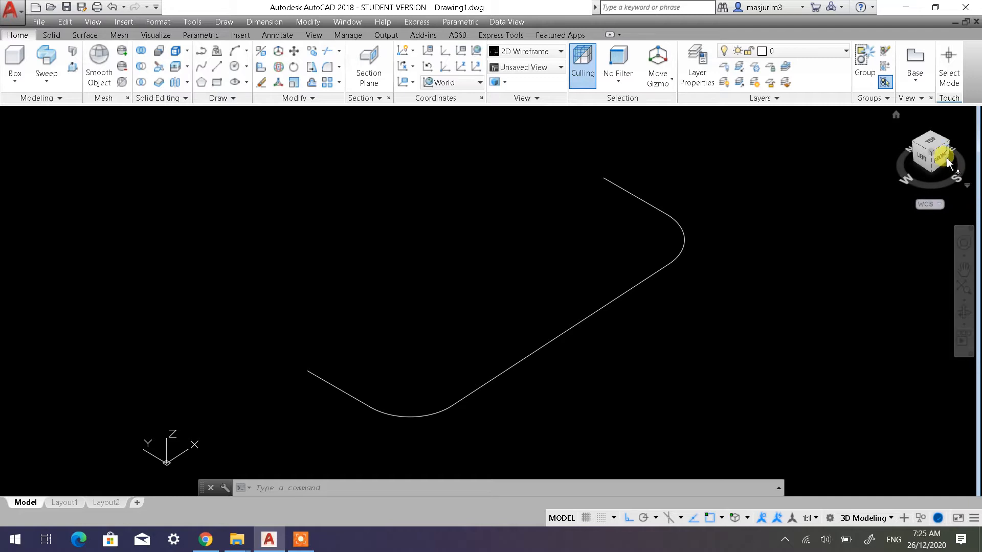
Set the UCS to Front and draw a circle of diameter 20 centred on the free end of the path's first leg
left_click(449, 83)
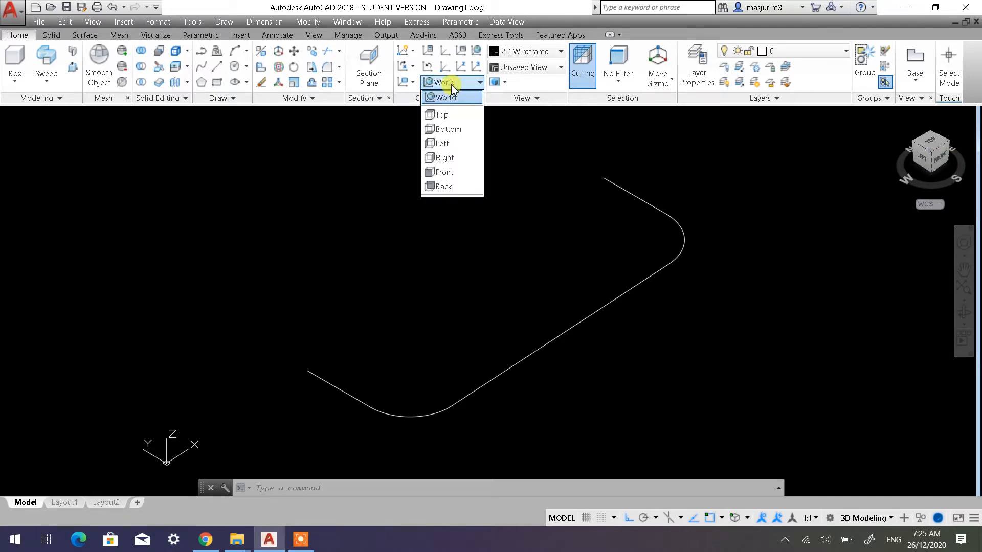
left_click(449, 175)
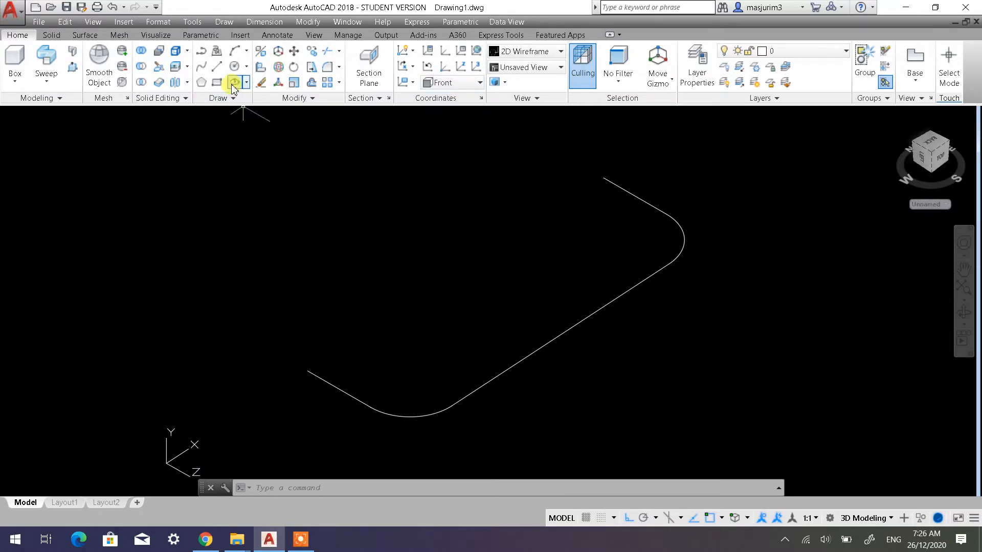
left_click(234, 67)
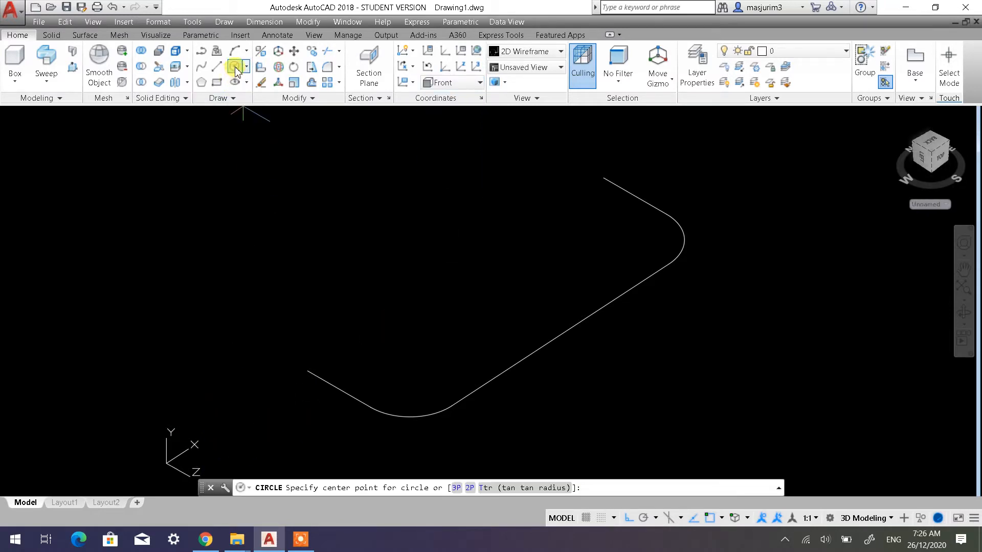
left_click(307, 371)
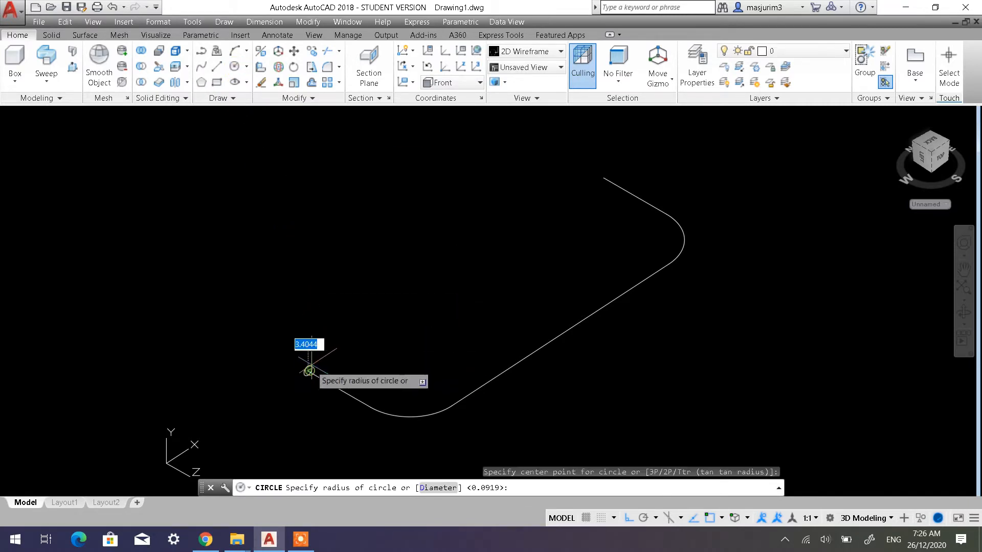
left_click(437, 489)
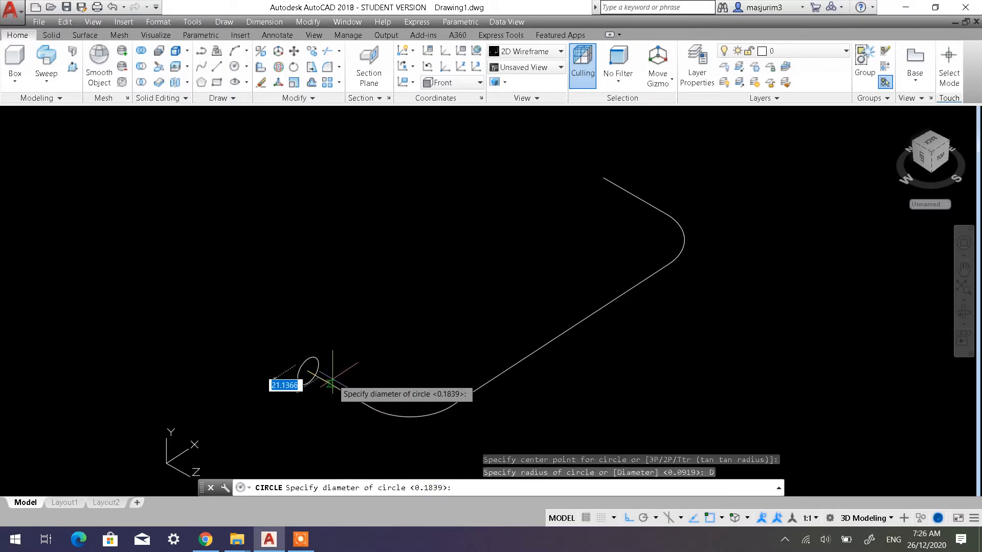
type("20")
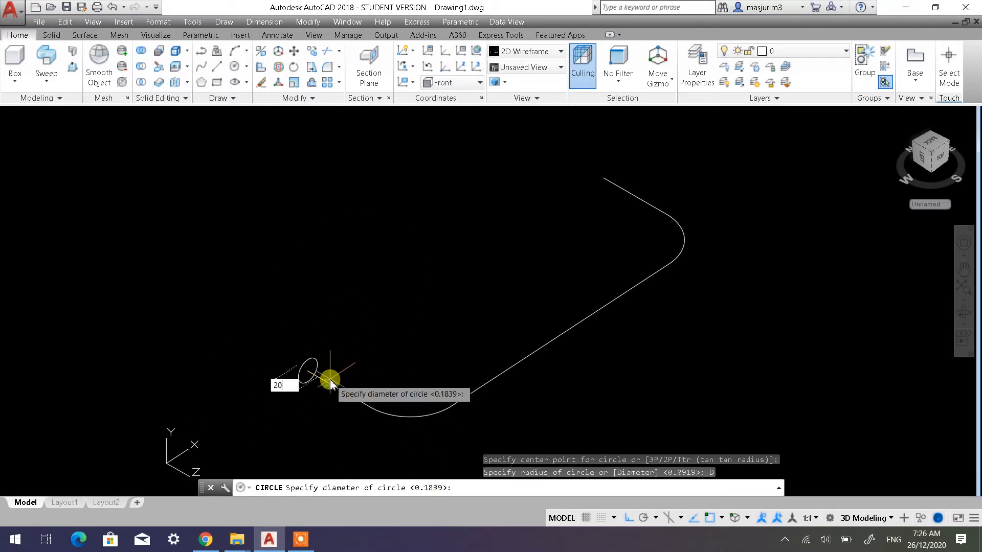
key("Return")
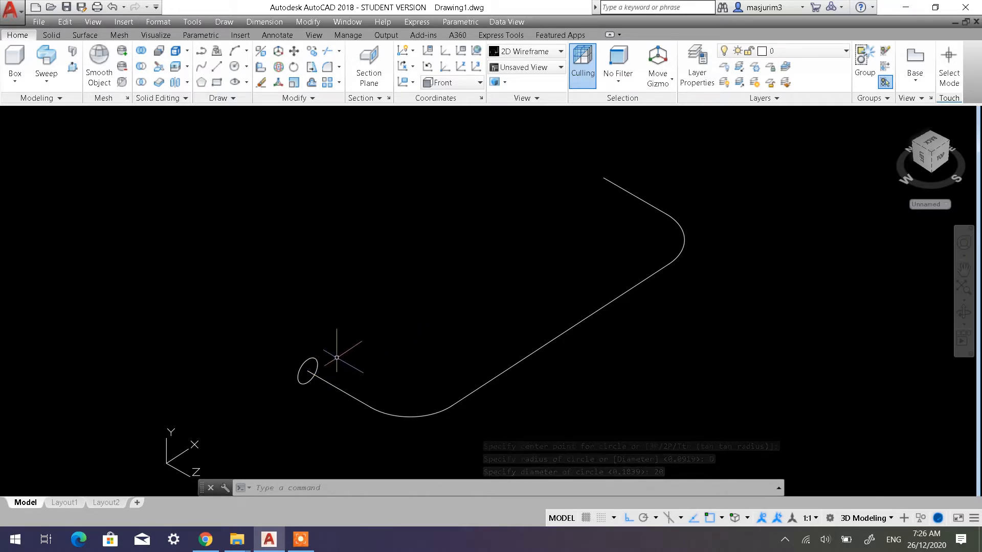
Sweep the circle along the joined U-shaped polyline to create a solid
mouse_move(333, 350)
middle_mouse_down()
mouse_move(320, 281)
mouse_move(326, 333)
middle_mouse_up()
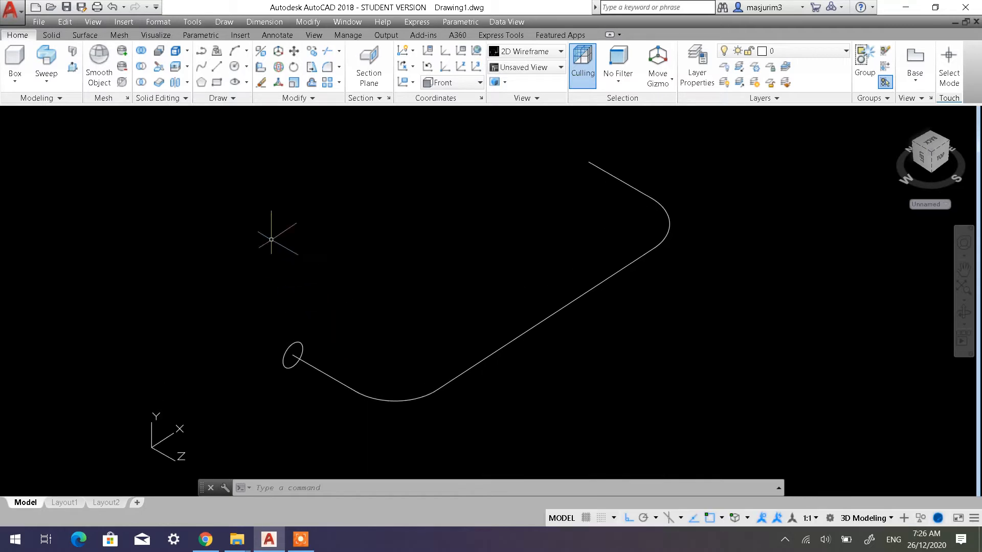
left_click(46, 80)
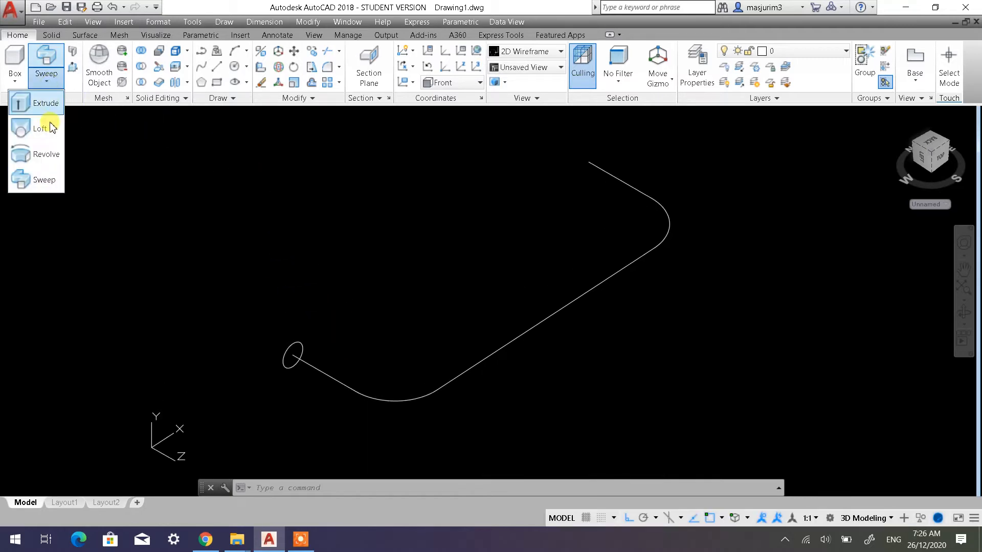
left_click(44, 180)
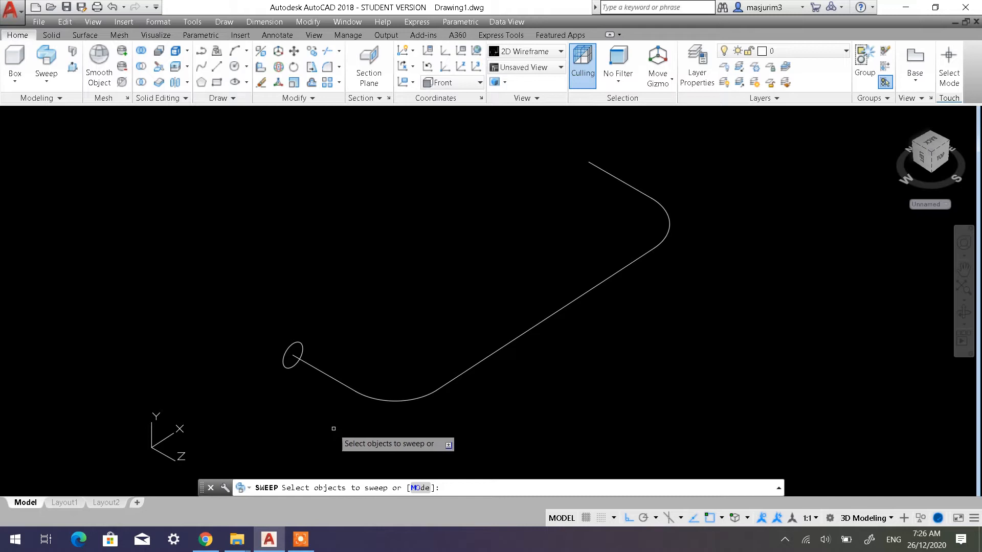
left_click(286, 366)
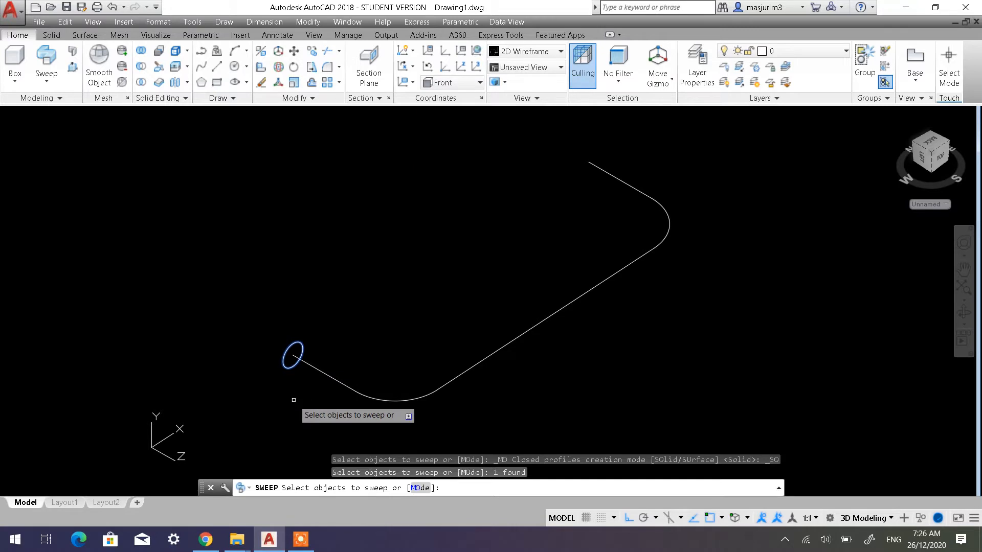
key("Return")
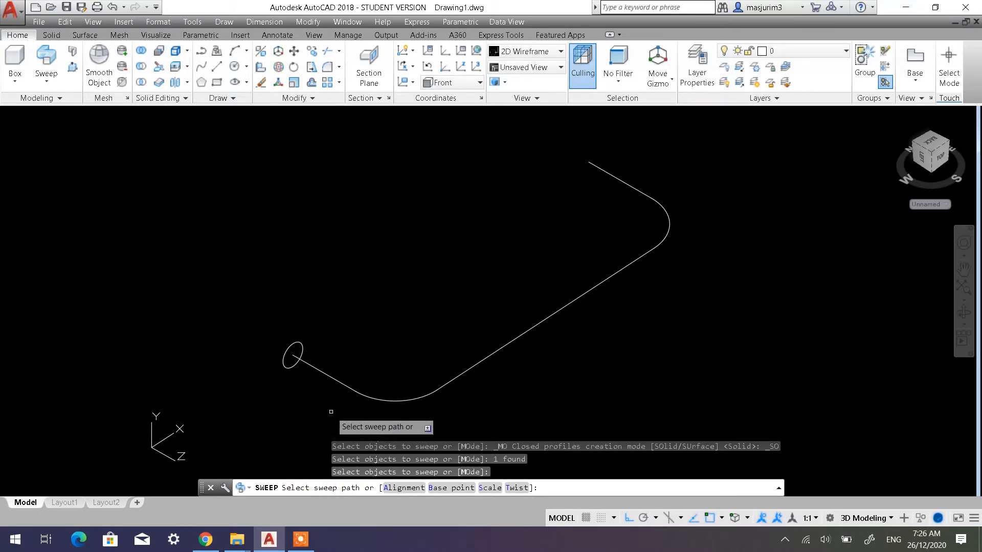
left_click(349, 388)
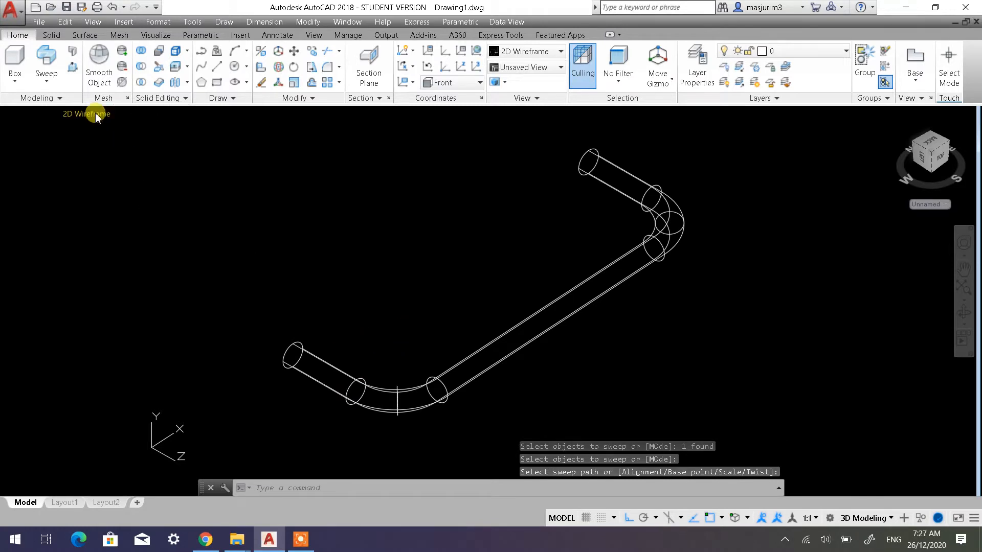
Show the swept solid in the Shaded with edges visual style and view it from a slightly different angle
left_click(88, 113)
left_click(150, 204)
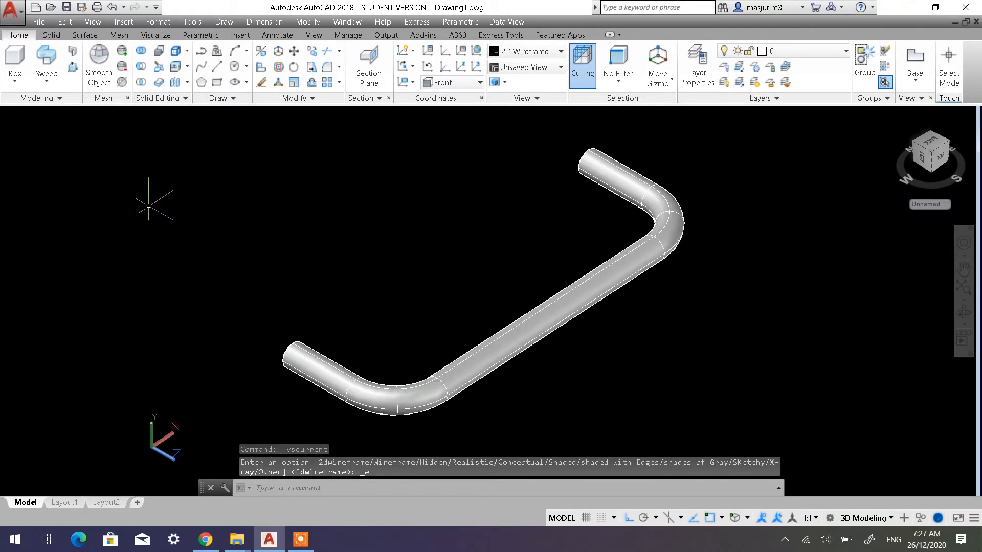
middle_click_drag(421, 294, 371, 271, "shift")
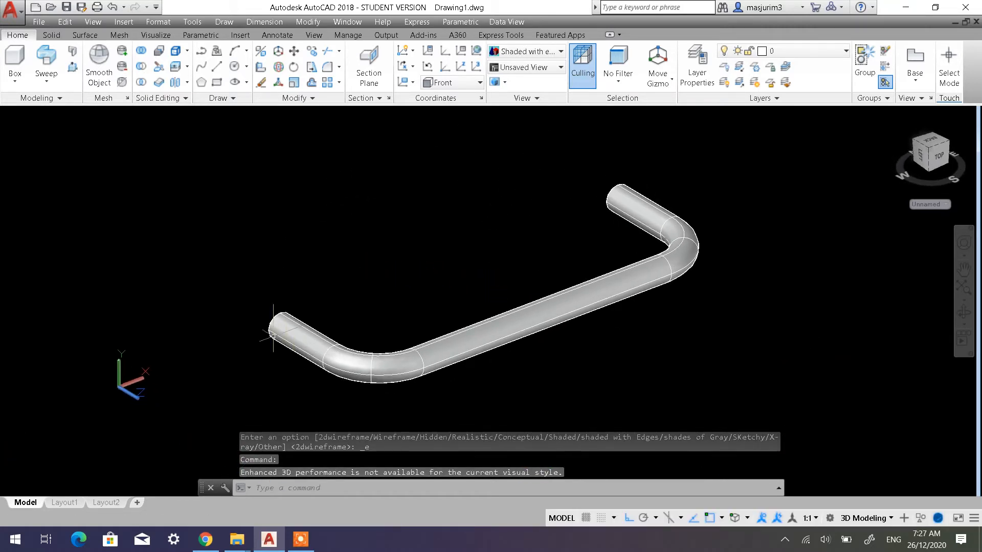
middle_click_drag(404, 330, 464, 311, "shift")
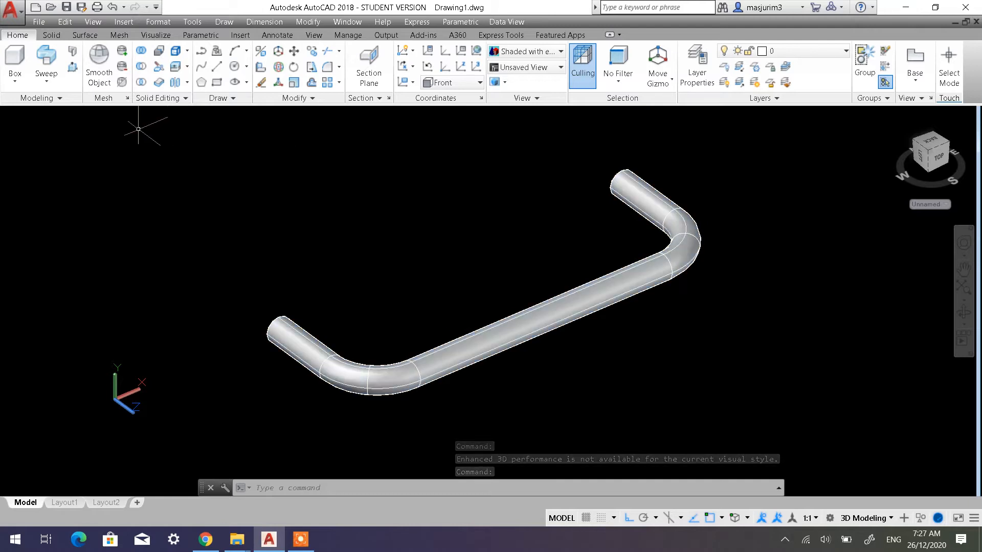
Display the swept U-shaped solid in the Shaded visual style and view the whole handle
left_click(120, 116)
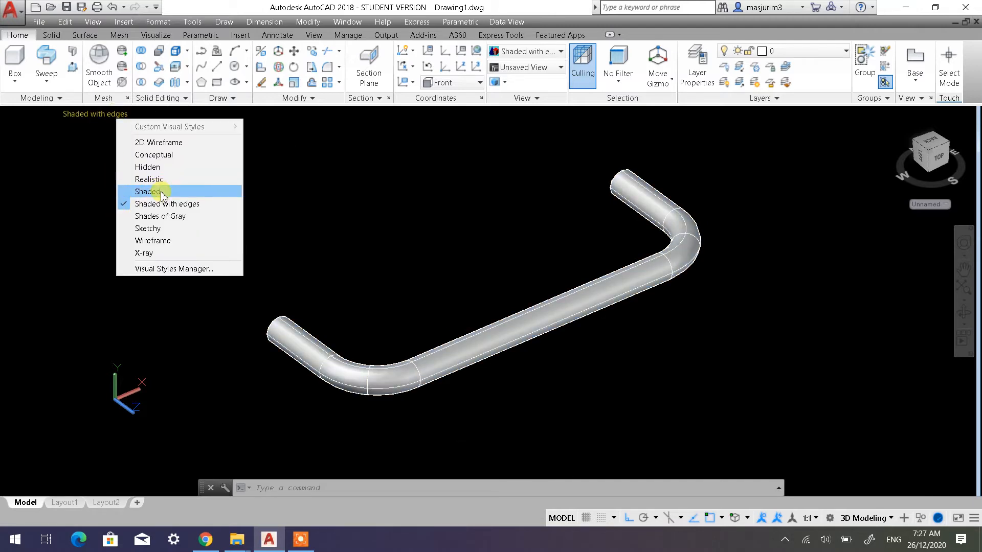
left_click(161, 191)
mouse_move(356, 279)
middle_mouse_down("shift")
mouse_move(552, 245)
mouse_move(317, 302)
middle_mouse_up("shift")
scroll(410, 263, "down", 2)
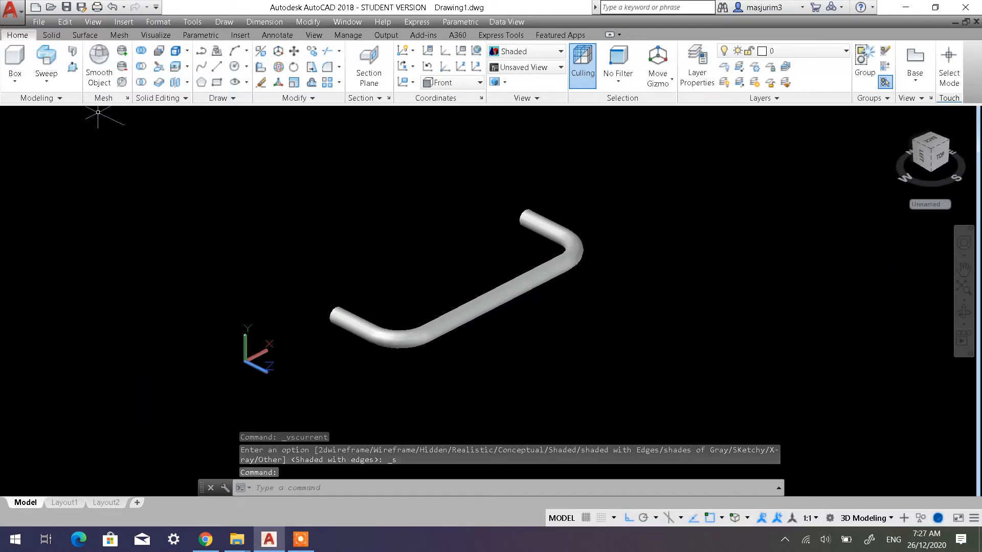
Switch the model to the 2D Wireframe visual style and return the UCS from Front to World
left_click(73, 114)
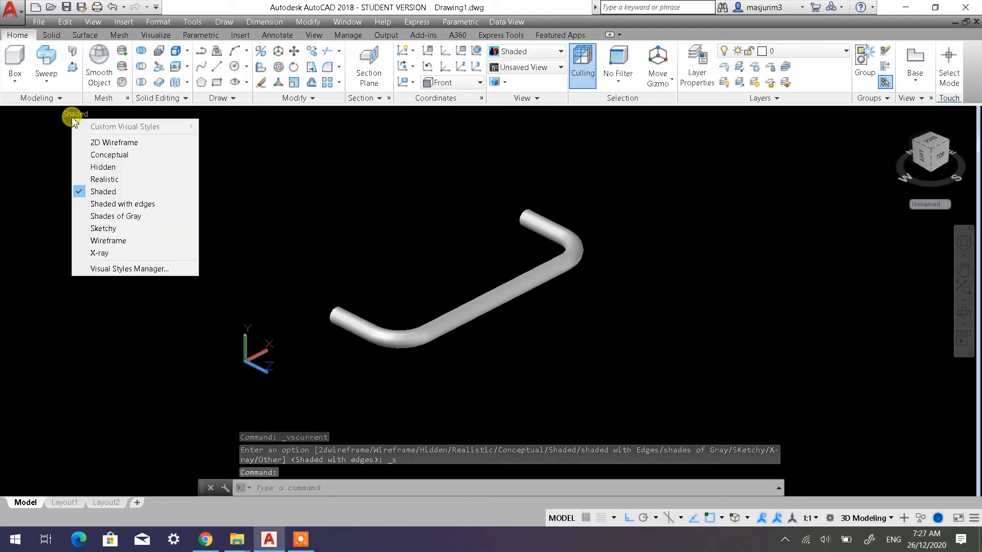
left_click(120, 142)
scroll(498, 296, "up", 2)
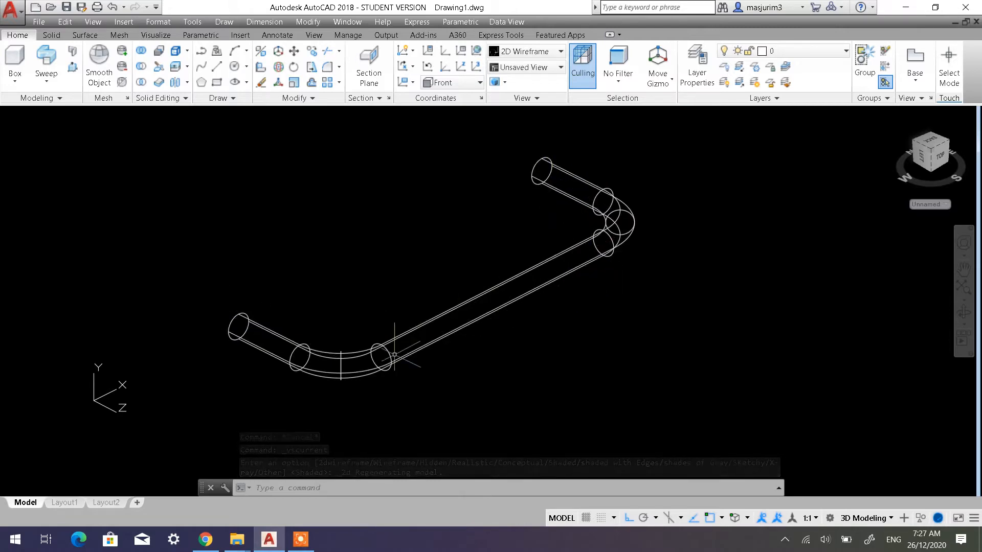
scroll(482, 319, "down", 4)
scroll(482, 319, "up", 2)
middle_click_drag(483, 321, 333, 315)
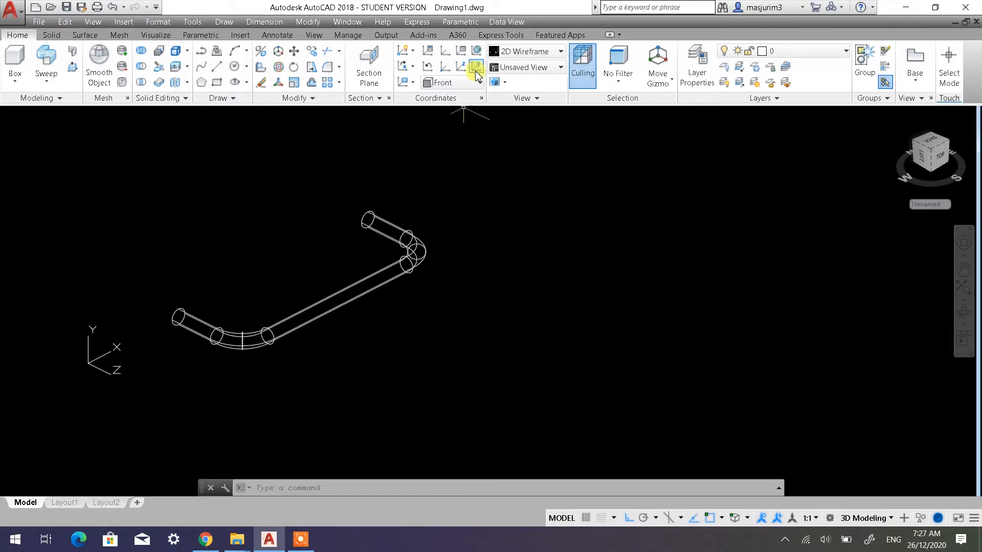
left_click(427, 68)
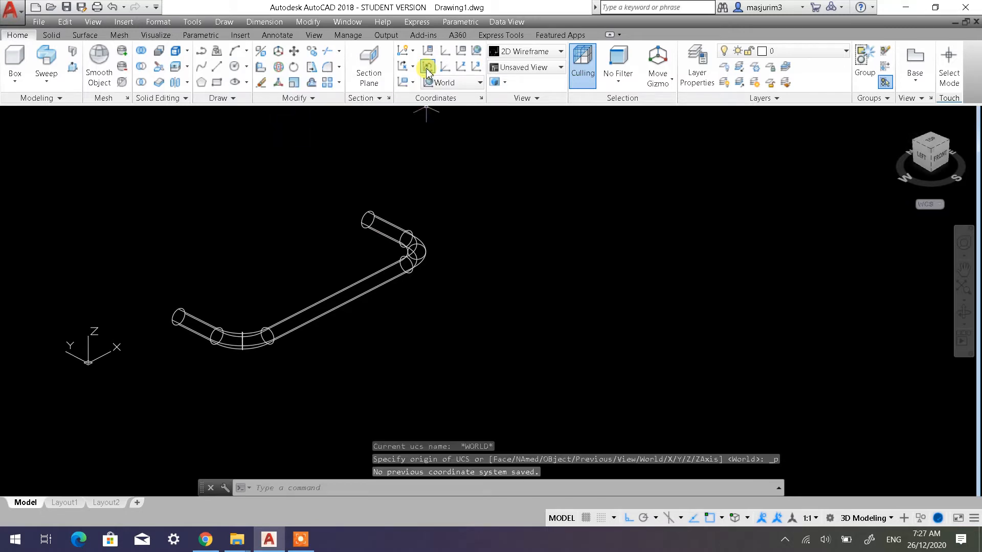
Draw connected lines beside the handle: 200 along -Y, 200 along +X, 200 along -Y and 100 along +X
middle_click_drag(409, 220, 278, 223)
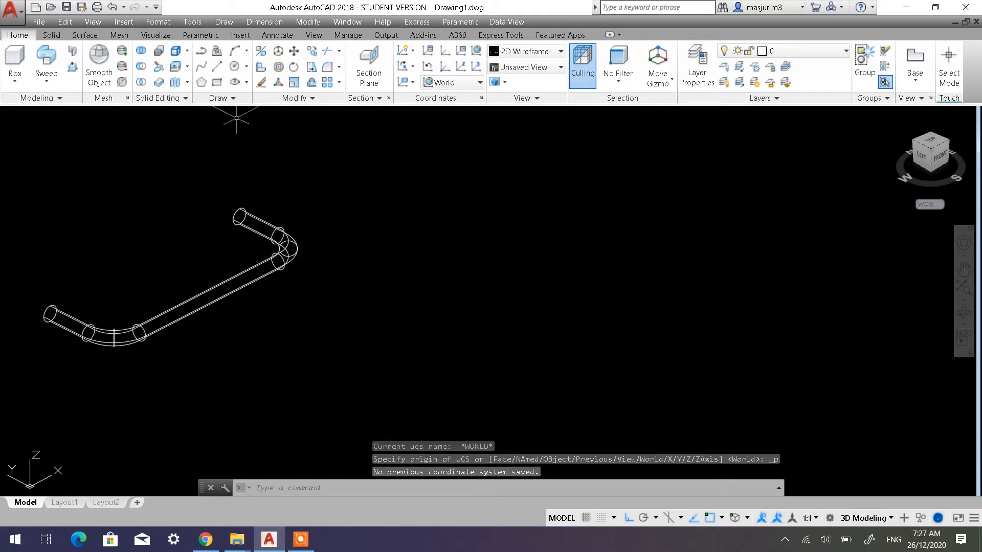
left_click(217, 67)
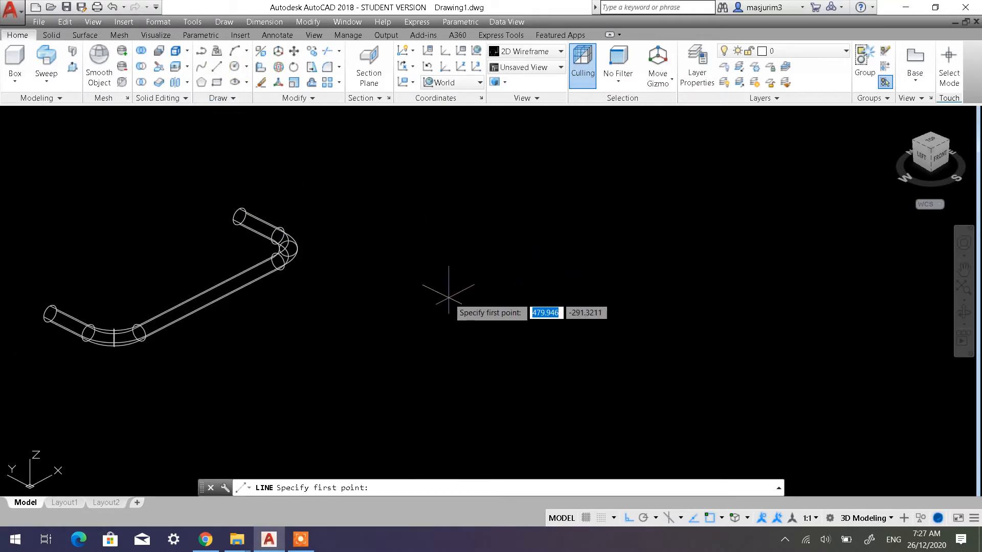
left_click(432, 286)
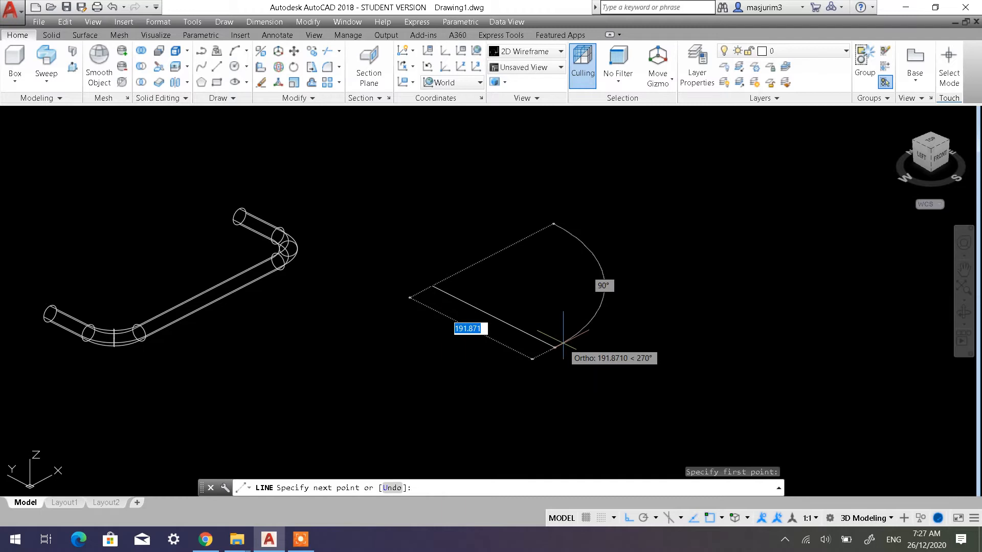
type("200")
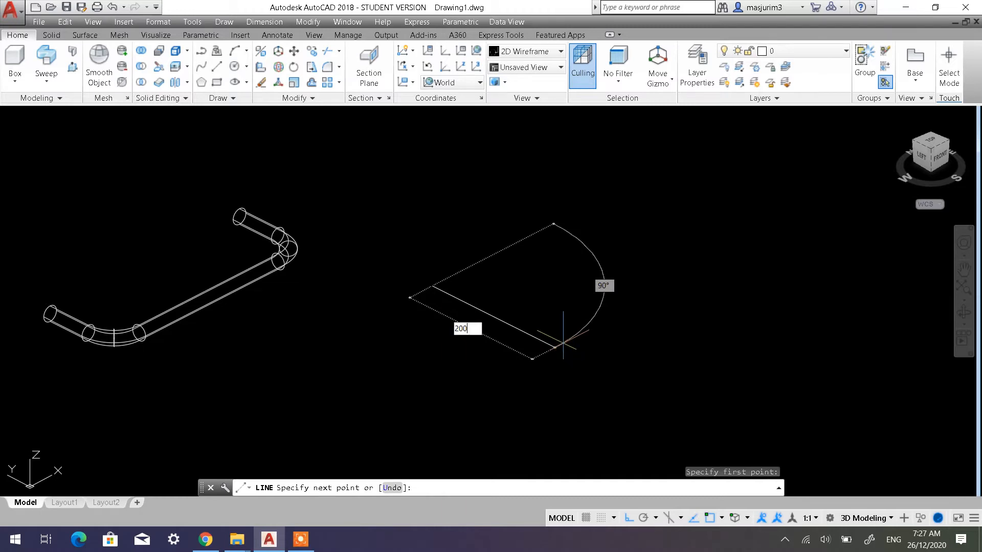
key("Return")
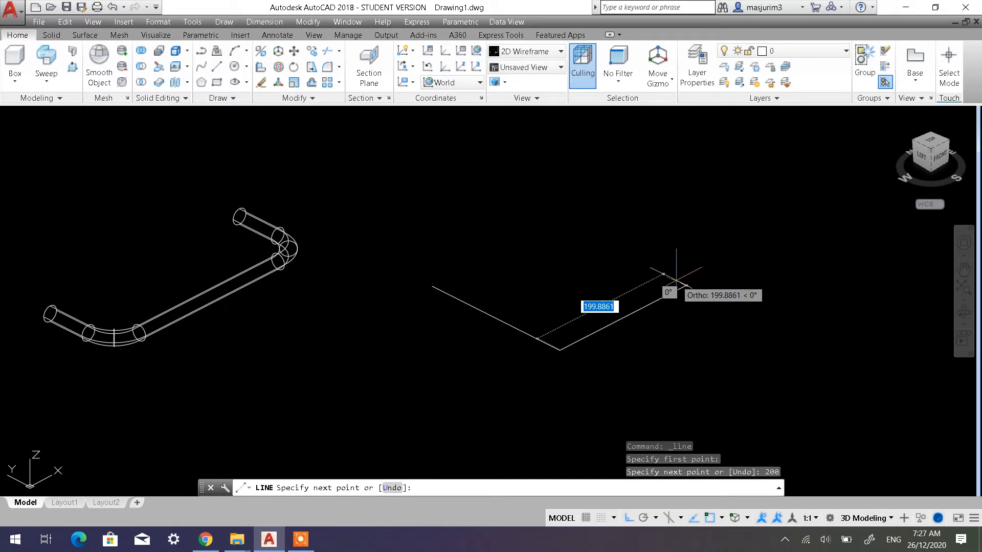
type("200")
key("Return")
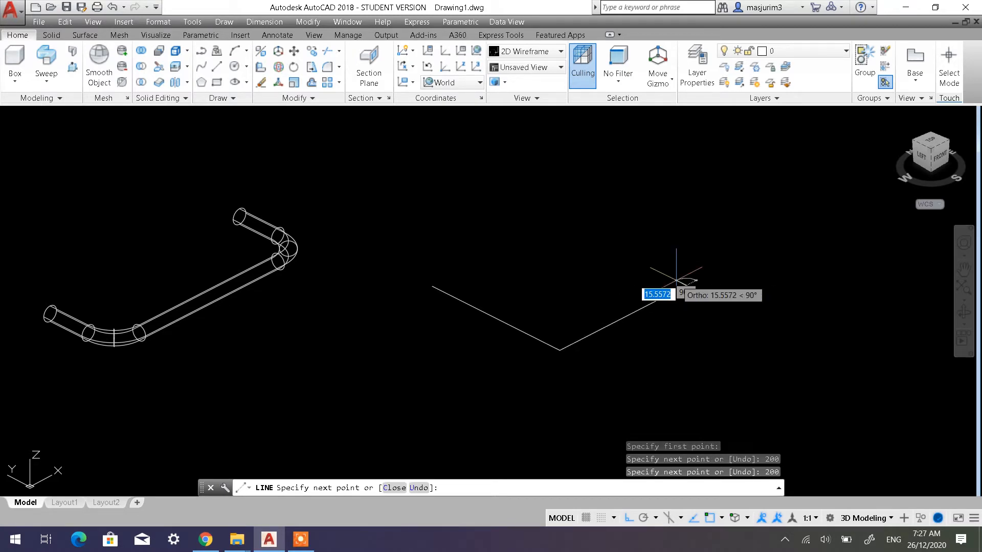
type("200")
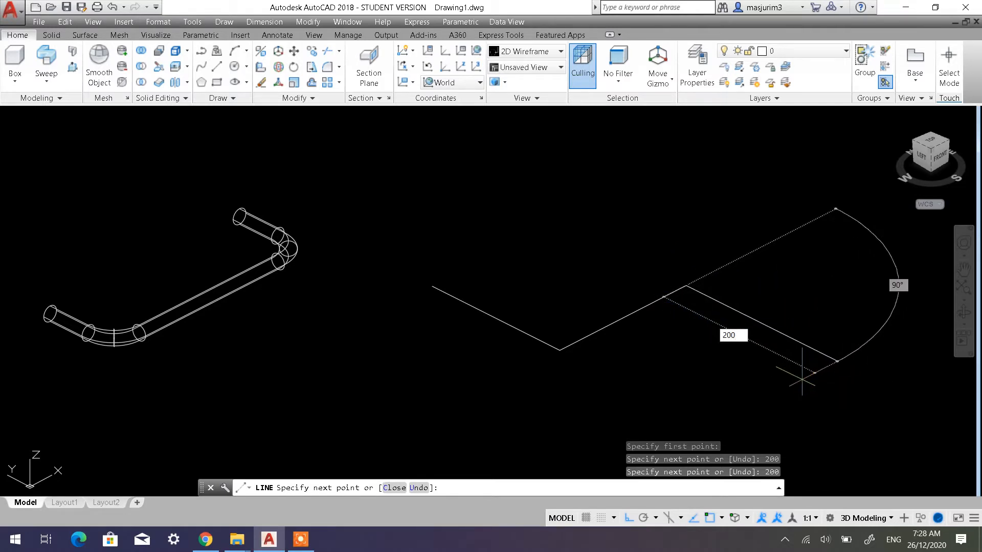
key("Return")
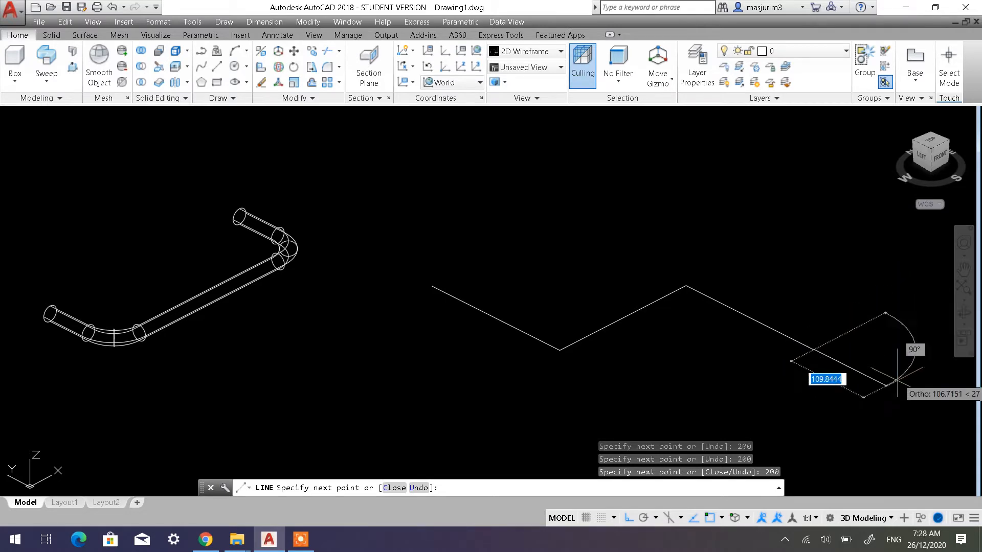
middle_click_drag(873, 380, 805, 322)
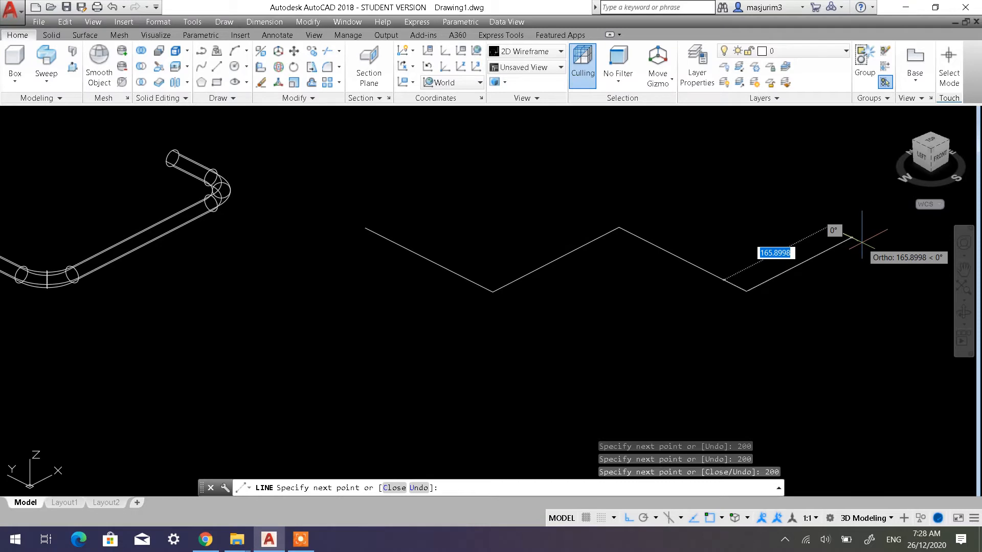
type("100")
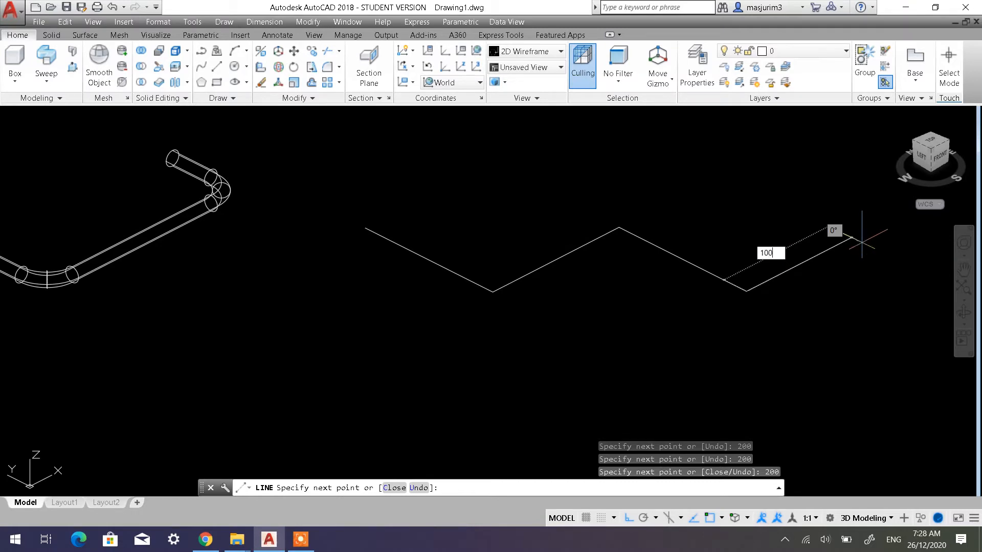
key("Return")
key("Return")
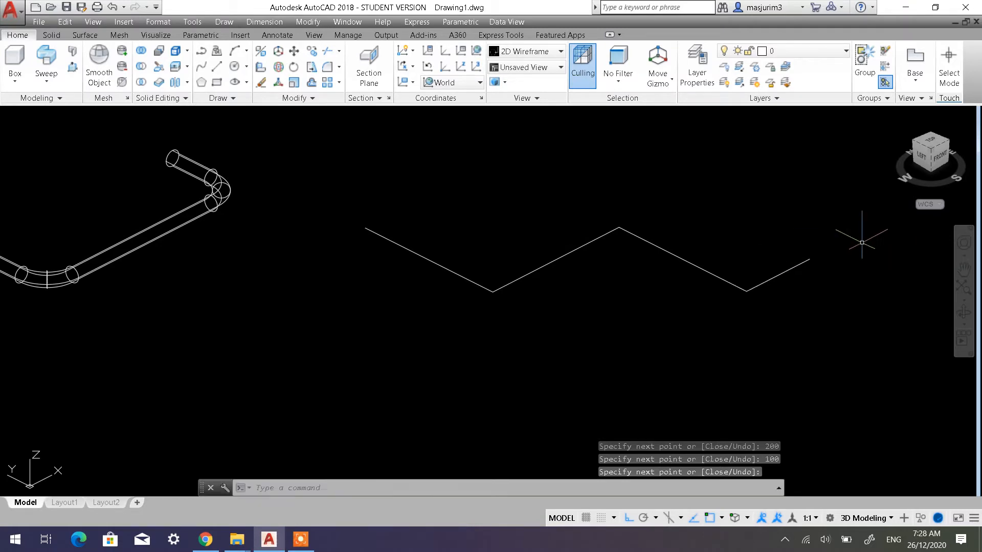
Draw a straight line from the end of the first 200 line to the start of the 100 line
left_click(218, 74)
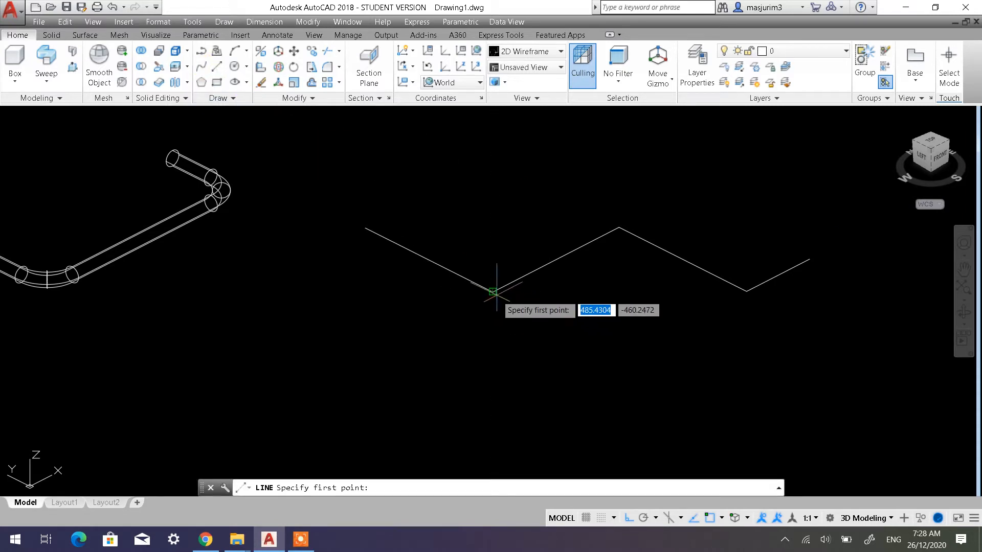
left_click(493, 291)
left_click(747, 290)
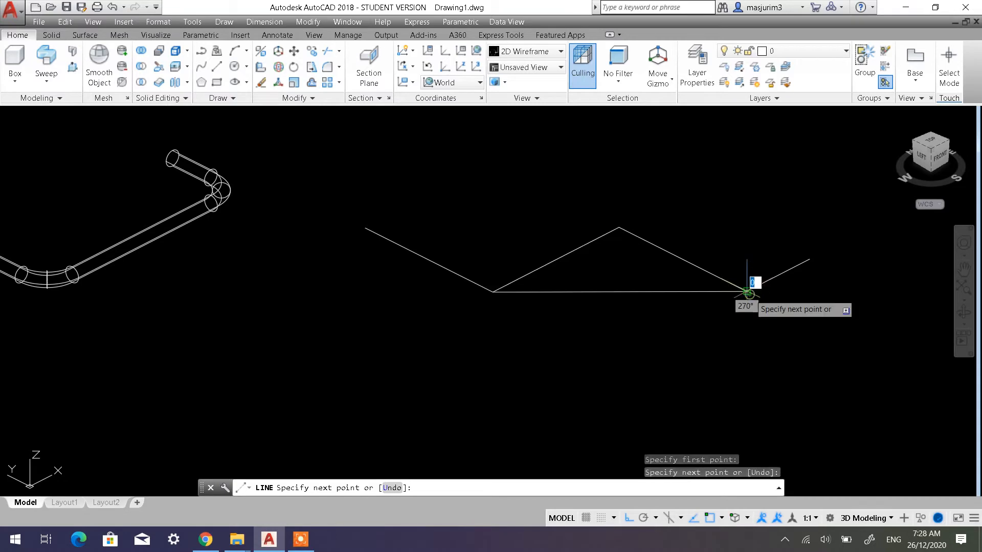
key("Return")
key("Escape")
key("Escape")
Erase the two 200 lines that form the peak above the new connecting line
left_click(726, 244)
left_click(611, 217)
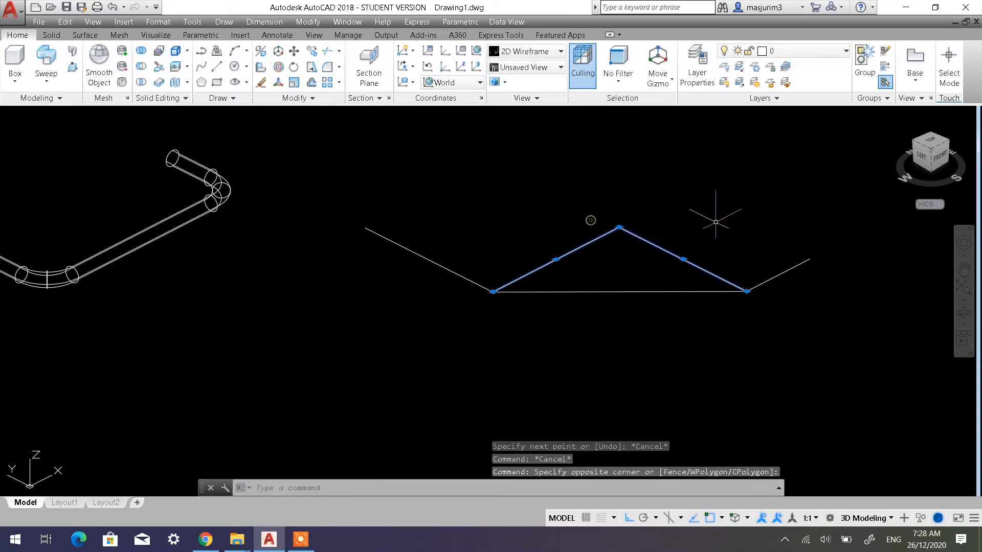
key("Delete")
Draw a 200 line along -Y from the free end of the 100 line
middle_click_drag(753, 263, 737, 272)
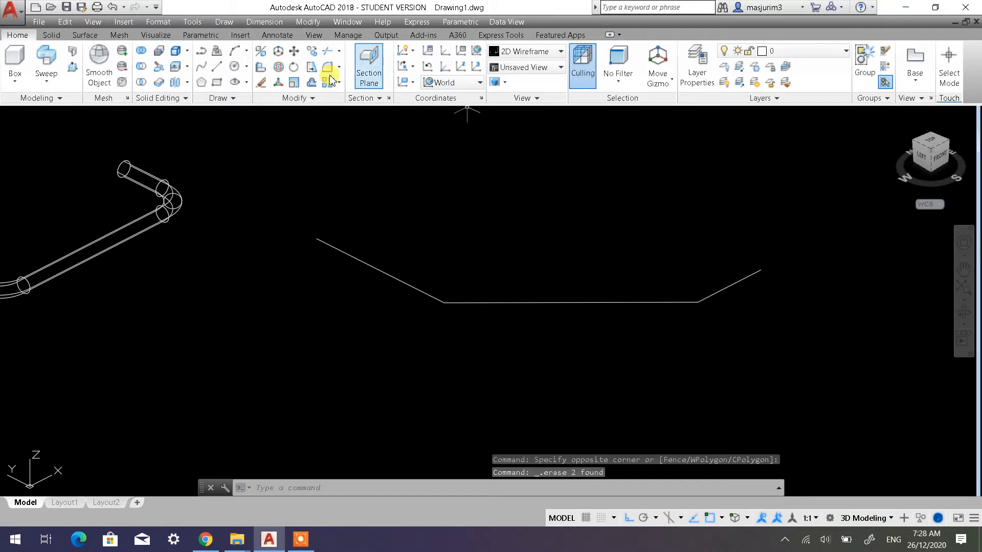
left_click(223, 72)
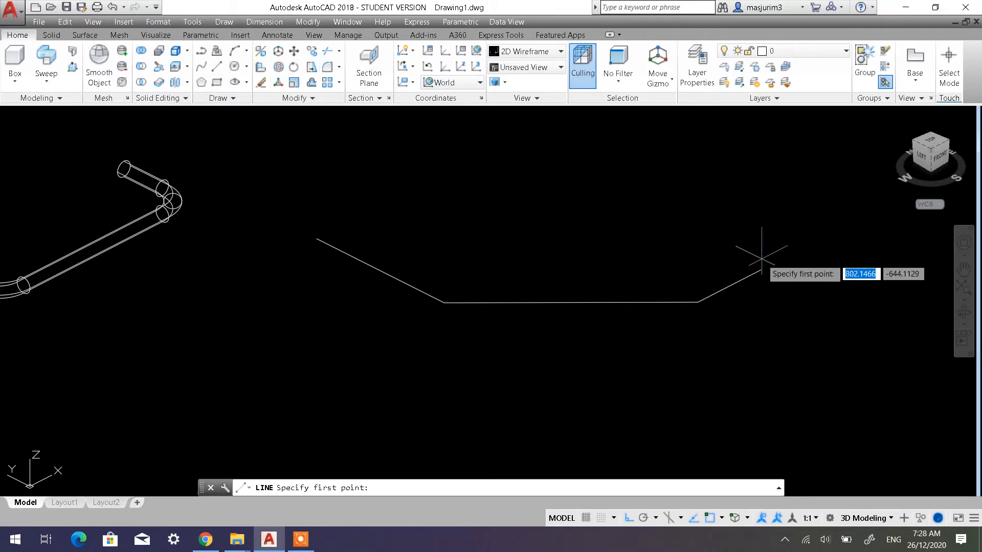
left_click(760, 270)
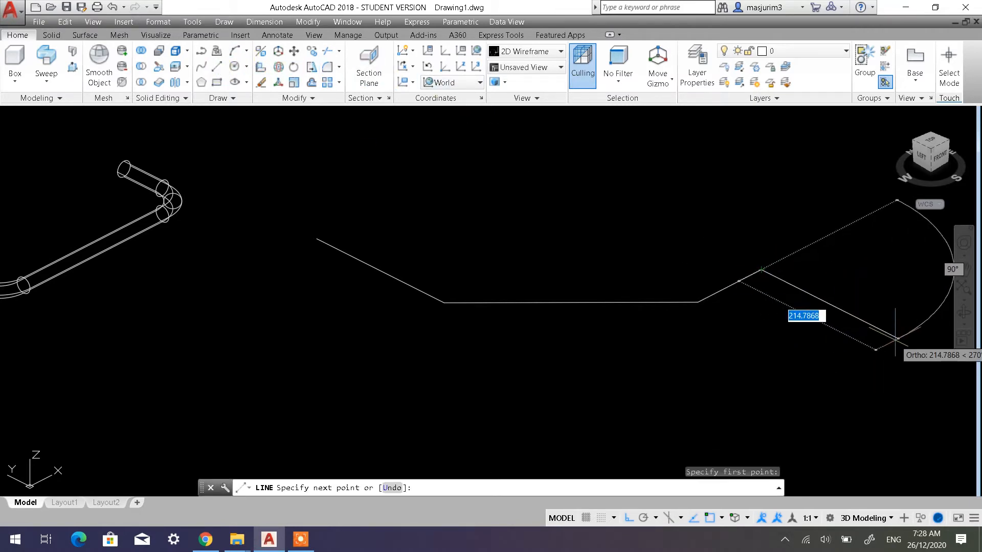
type("20")
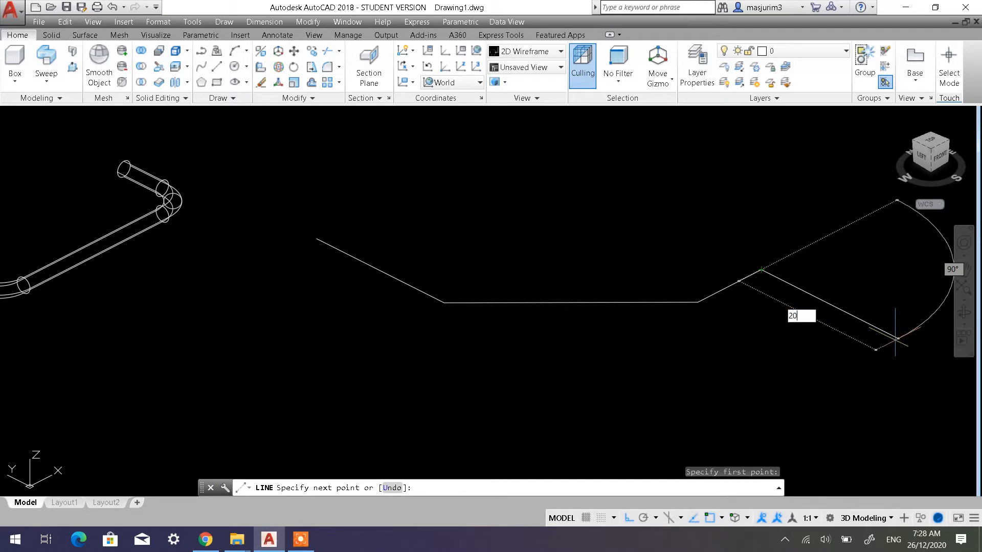
type("0")
key("Return")
key("Return")
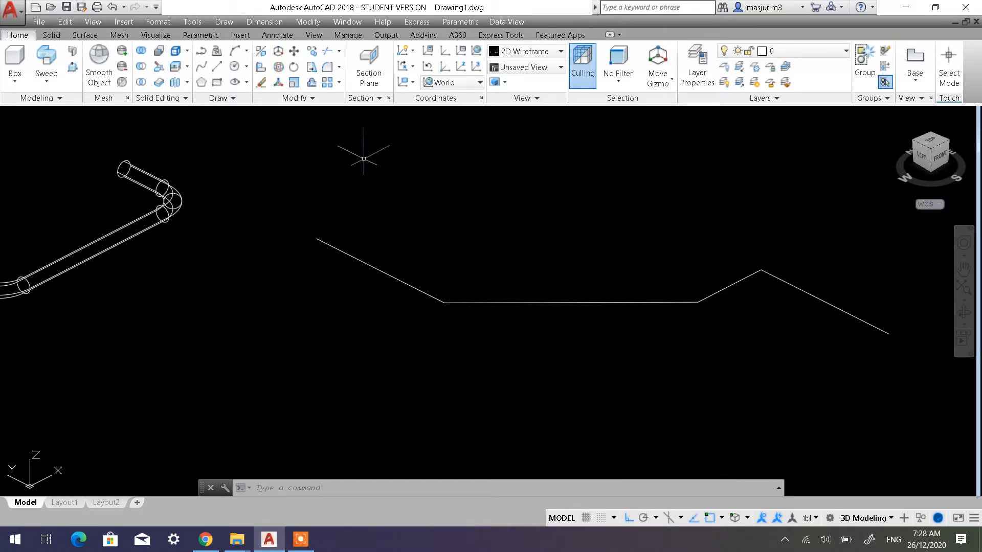
Fillet the corner between the first 200 line and the long connecting line with radius 40
left_click(327, 67)
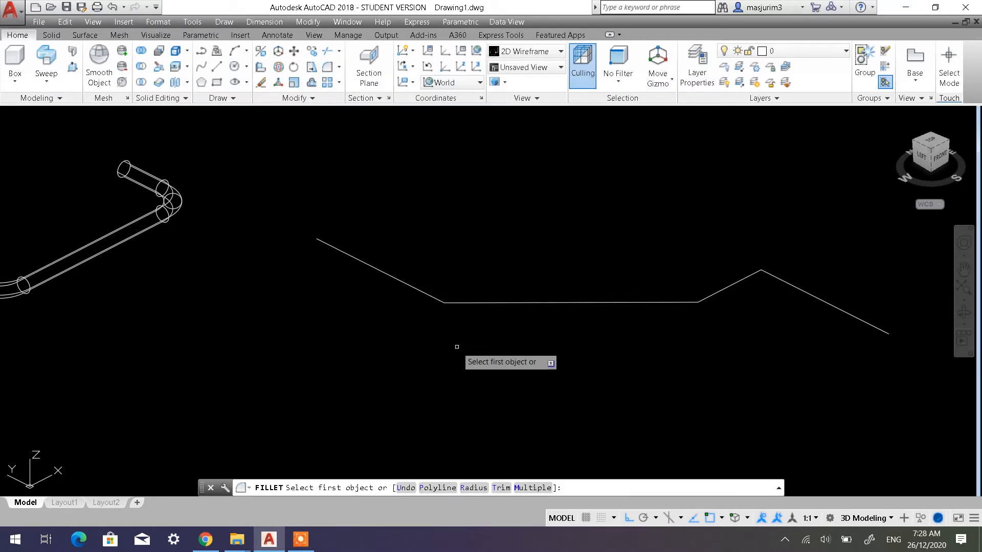
left_click(483, 488)
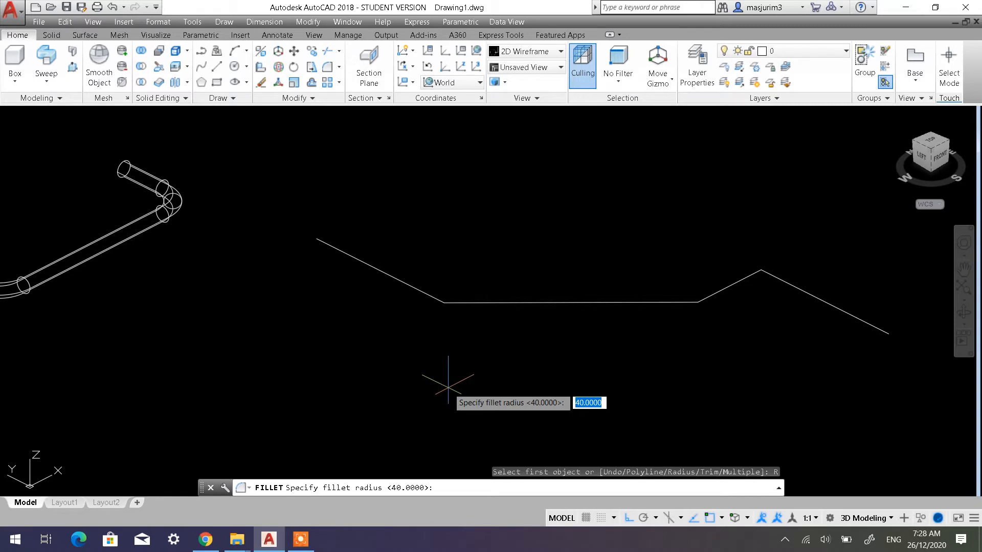
key("Return")
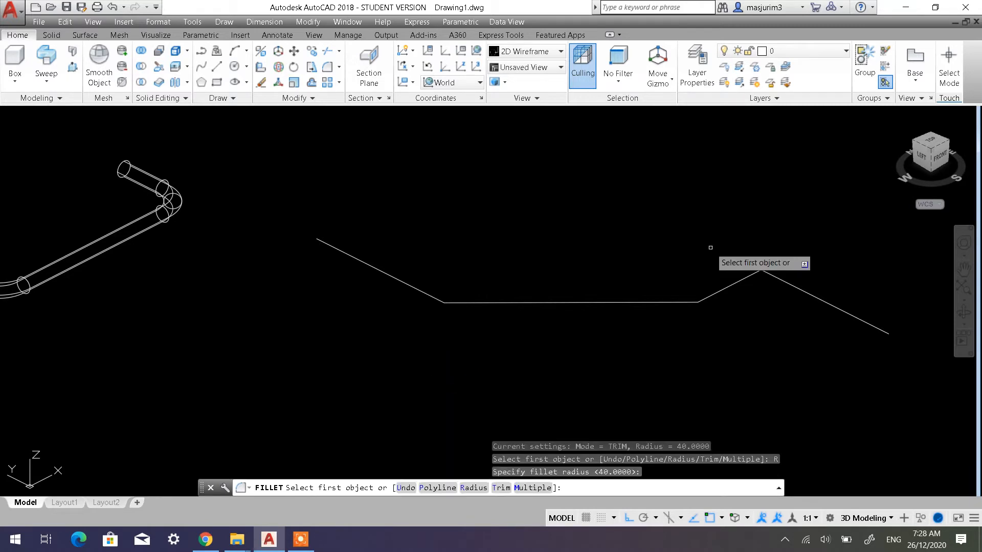
left_click(426, 293)
left_click(466, 303)
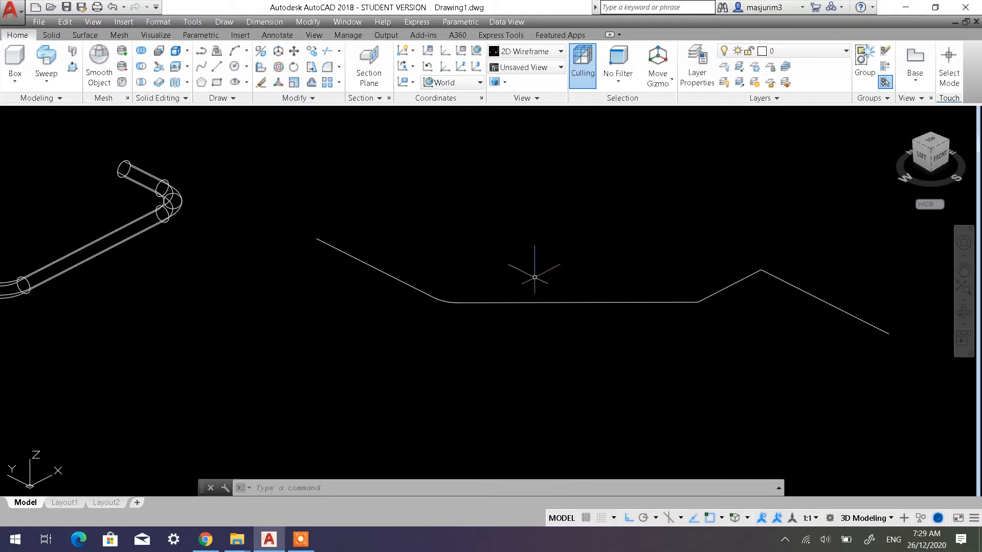
Fillet the corners at both ends of the 100 line with the same radius of 40
key("Return")
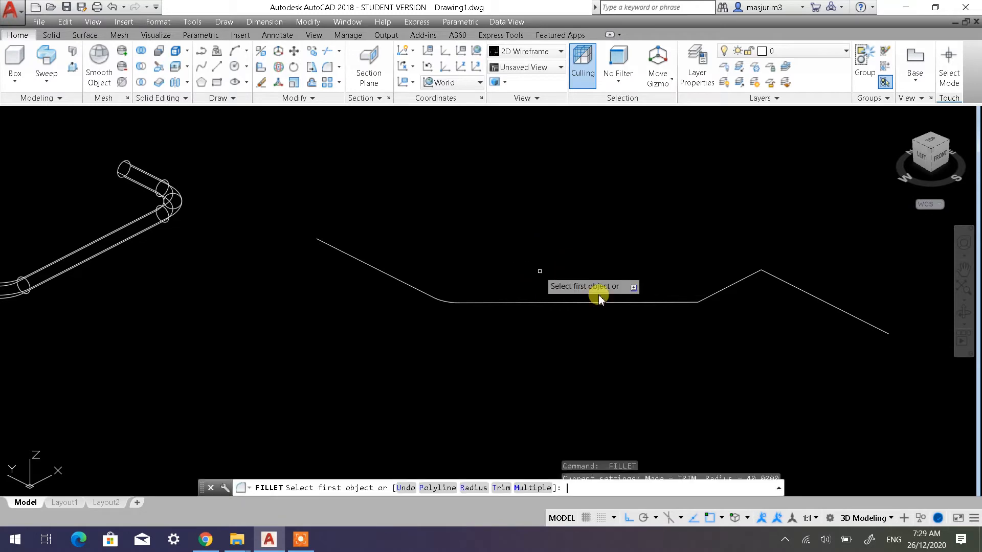
left_click(466, 488)
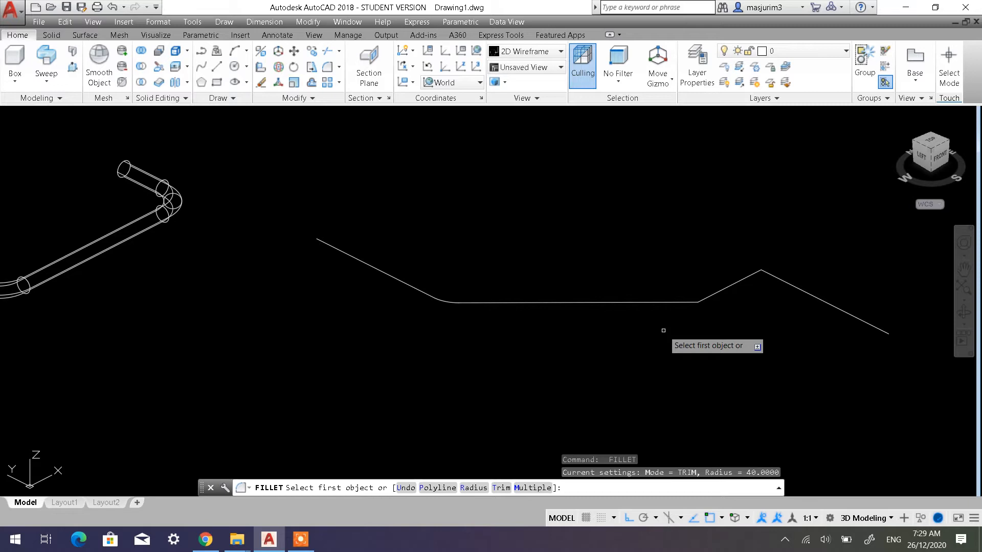
left_click(686, 302)
left_click(702, 300)
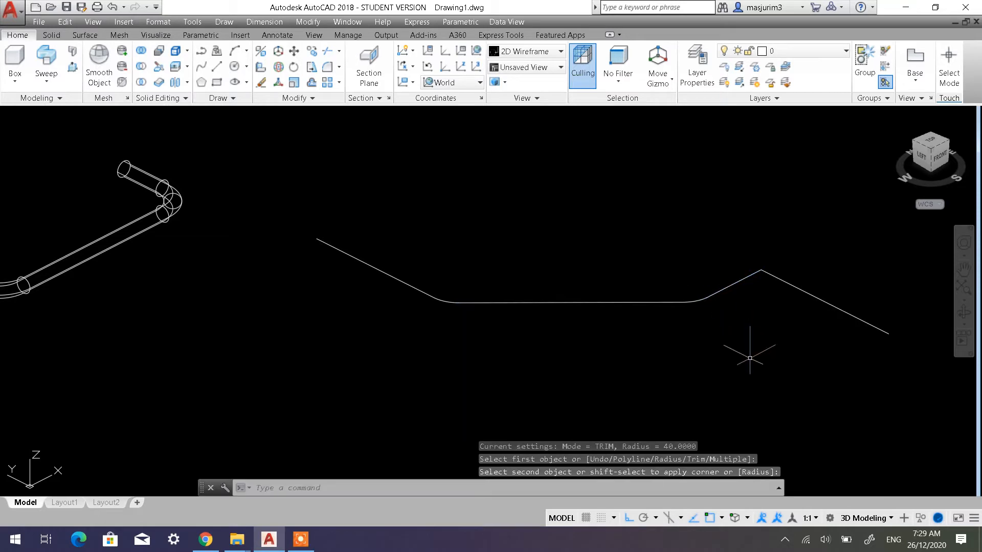
key("Return")
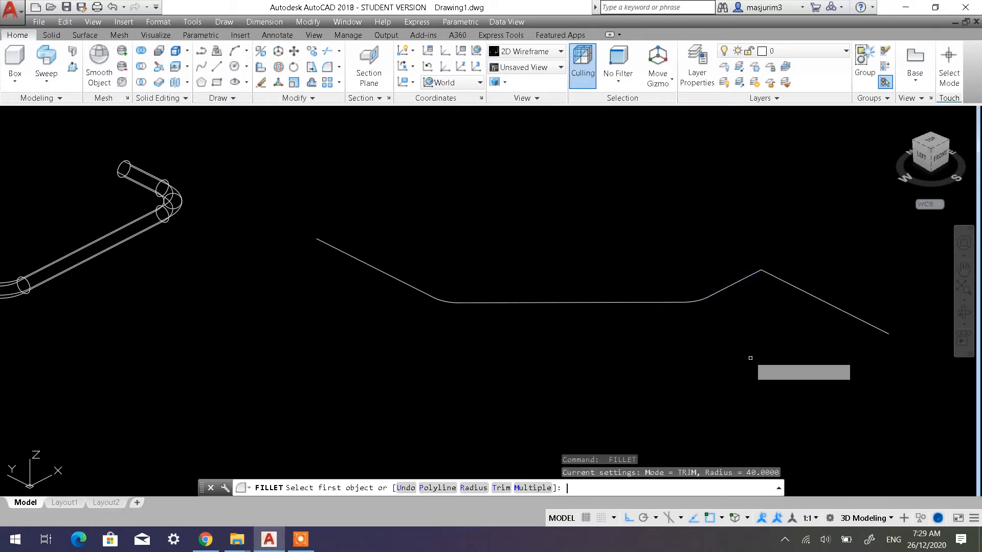
left_click(752, 276)
left_click(797, 288)
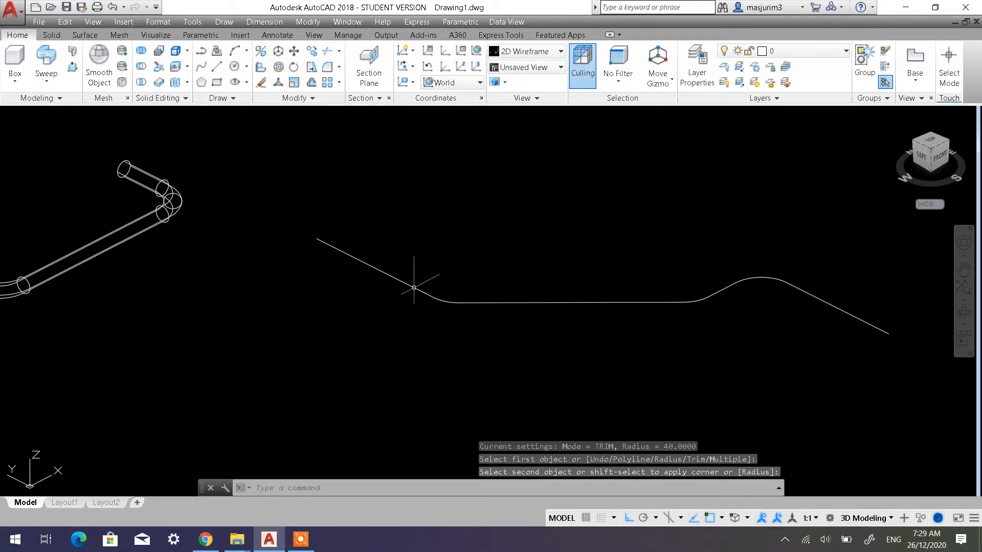
Join all the lines and fillet arcs of the multi-bend path into a single polyline
left_click(322, 99)
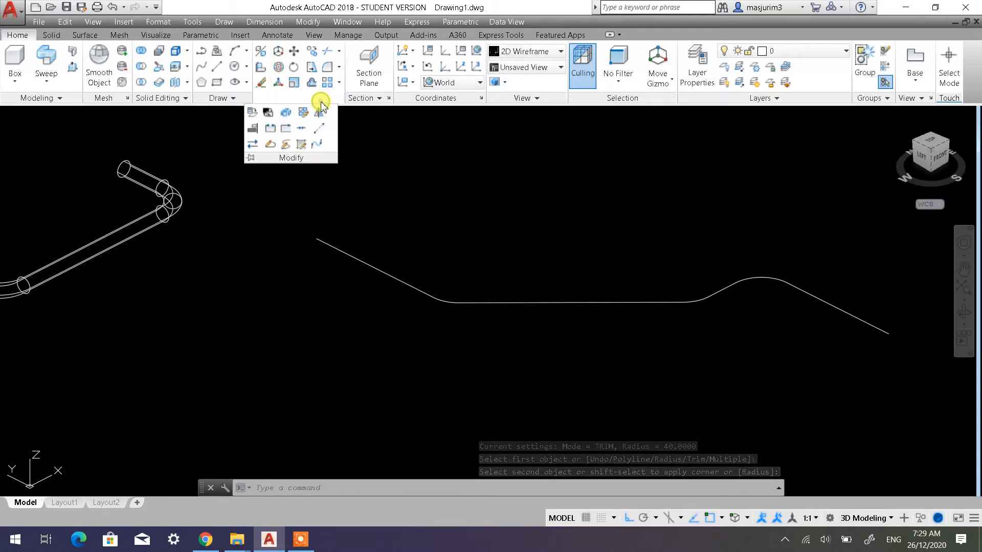
left_click(301, 128)
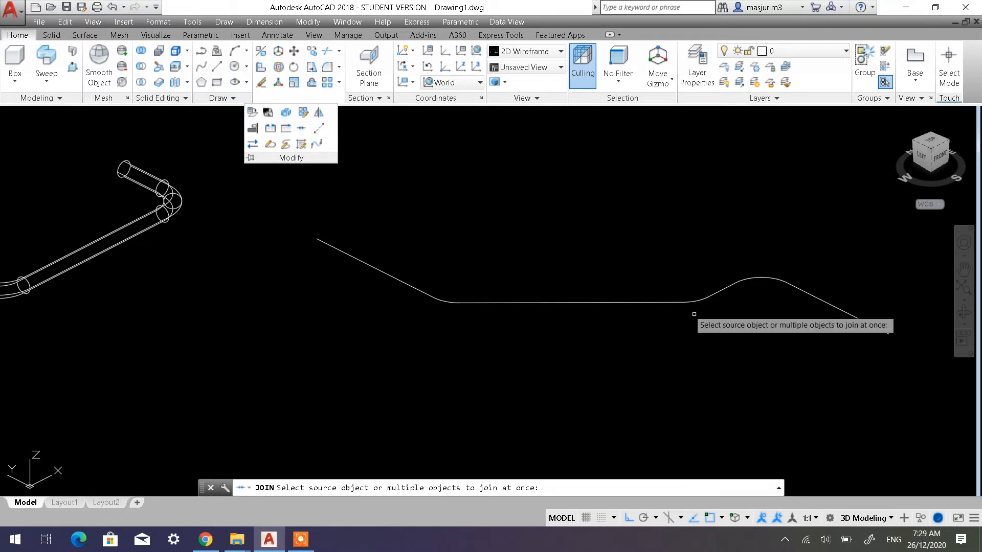
left_click(850, 385)
left_click(365, 245)
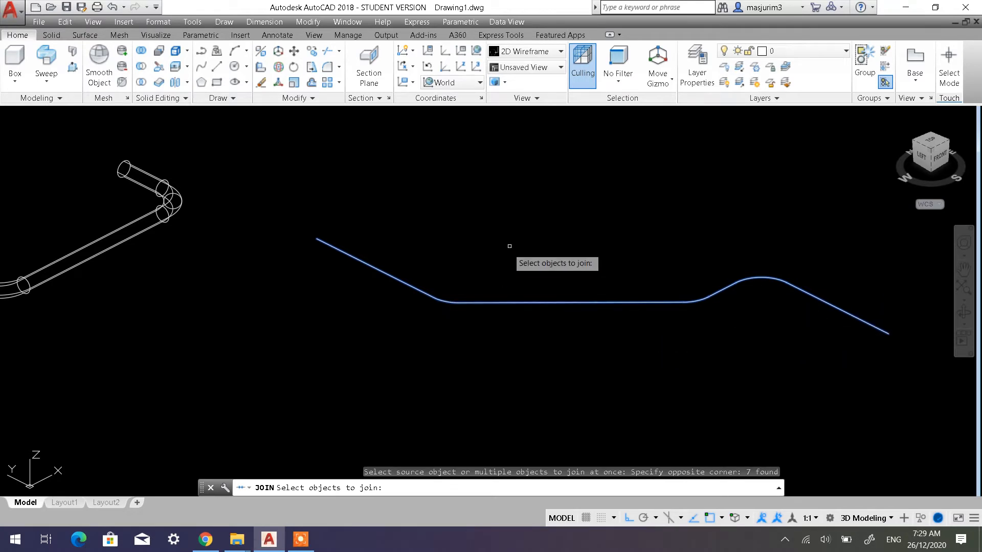
key("Return")
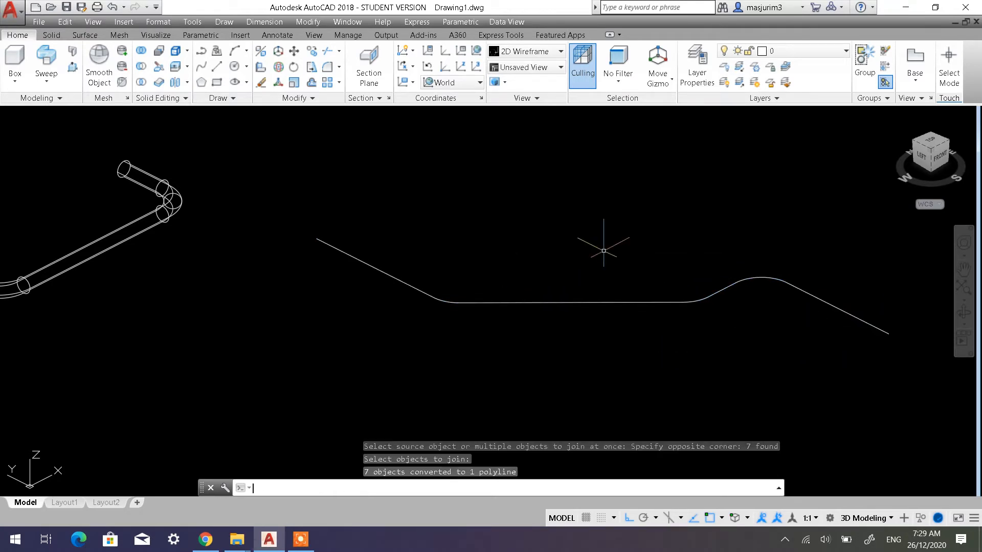
left_click(626, 302)
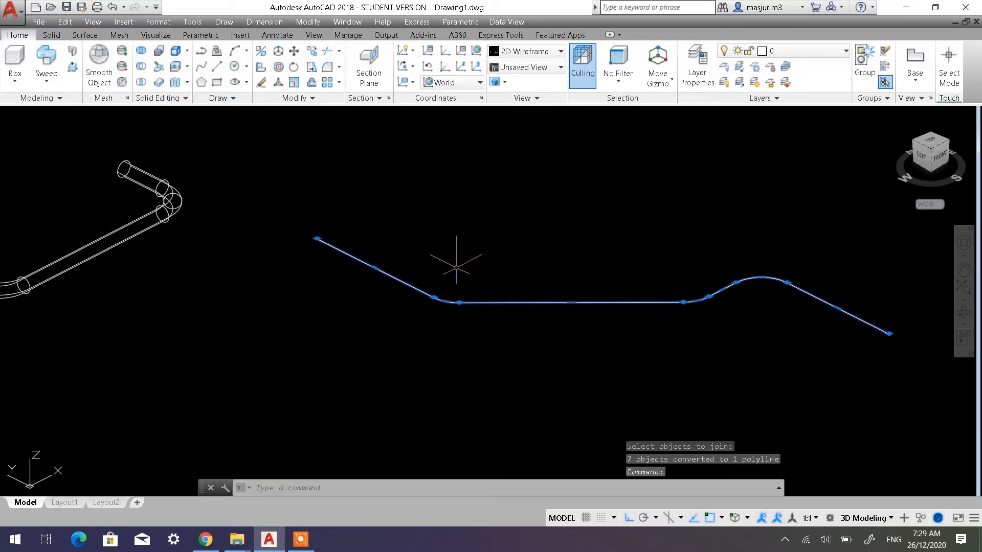
key("Escape")
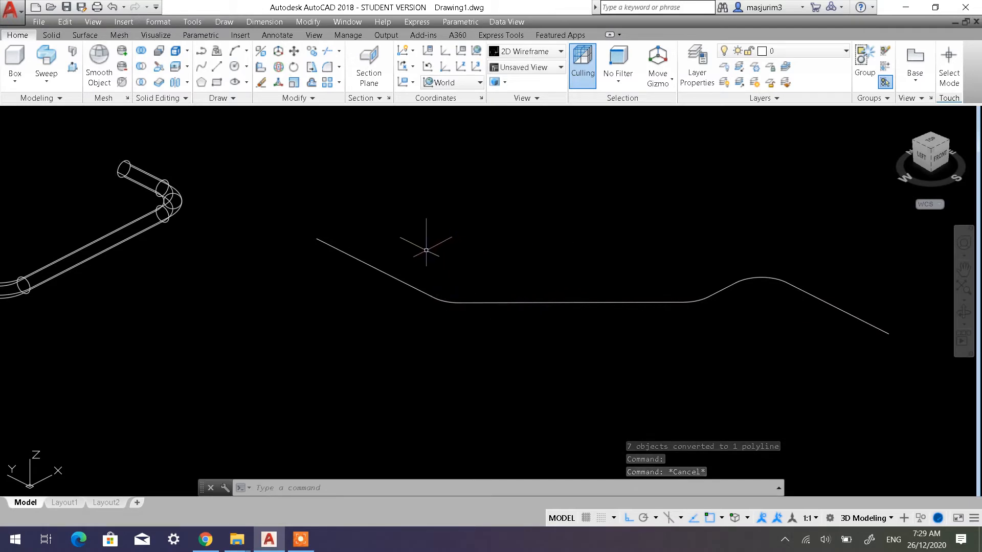
Set the user coordinate system to the Front preset
middle_click_drag(423, 252, 386, 281)
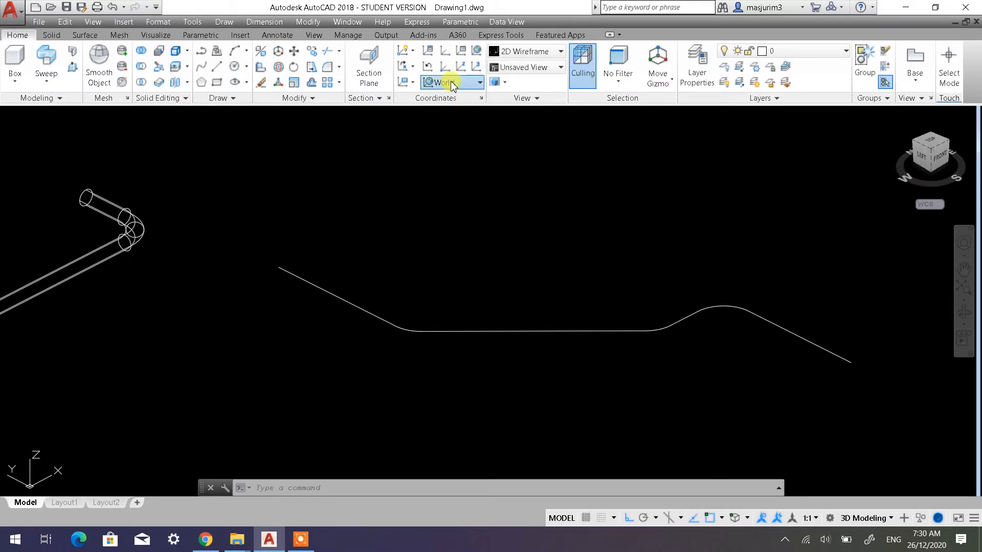
left_click(468, 82)
left_click(457, 172)
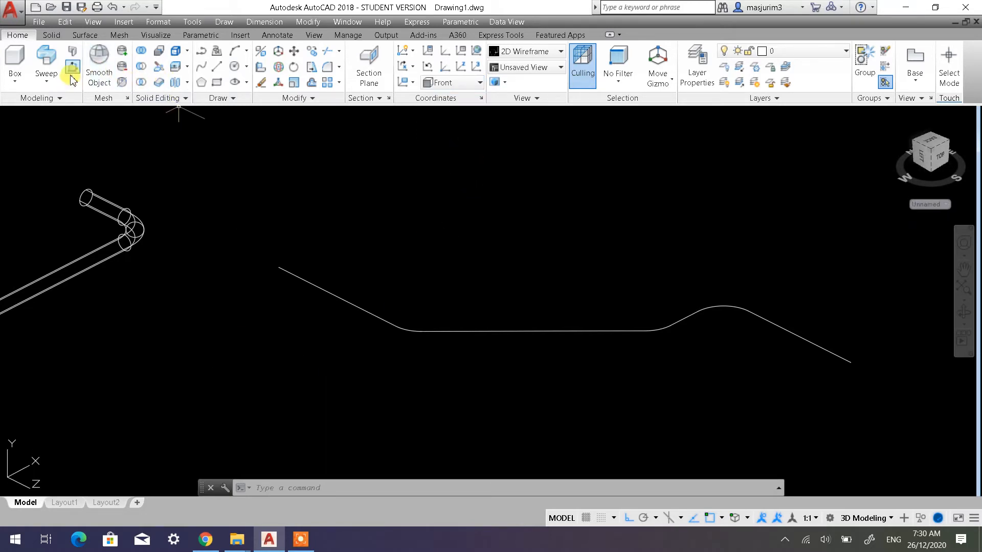
Copy the joined multi-bend path once along the positive X direction, leaving clear space from the original
scroll(379, 312, "down", 5)
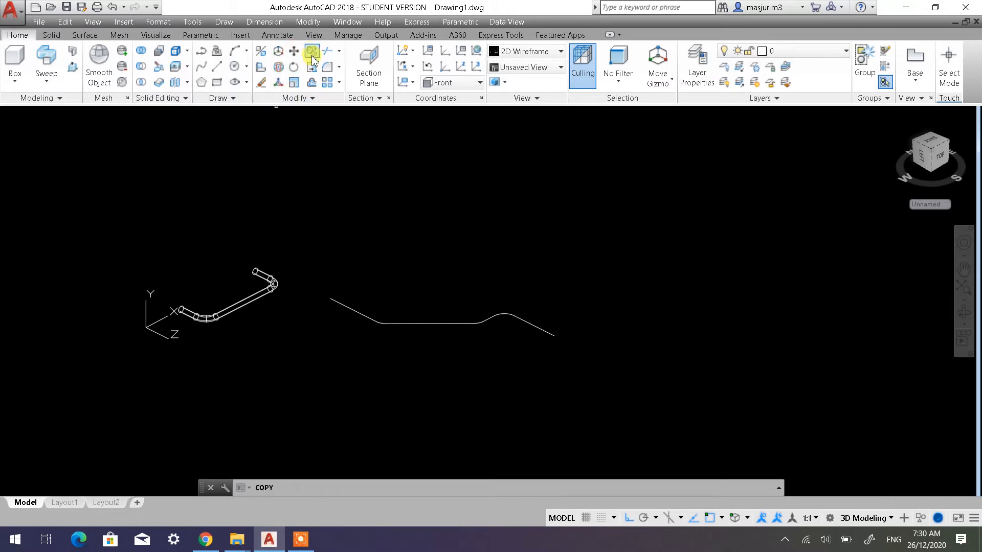
left_click(458, 362)
left_click(401, 279)
key("Return")
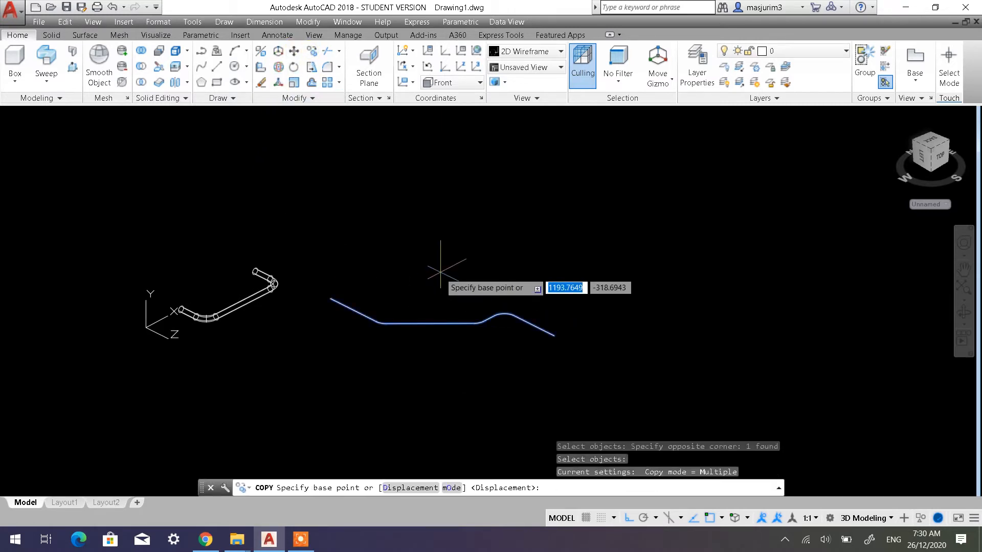
left_click(439, 273)
left_click(550, 217)
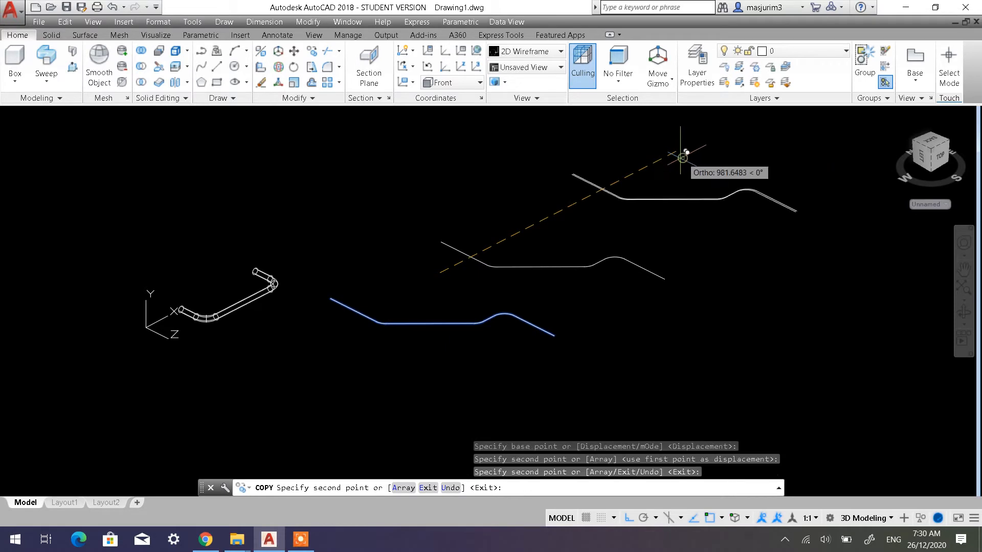
key("Escape")
Draw a 30 diameter circle centred on the free end of the original path's first straight segment
scroll(364, 324, "up", 4)
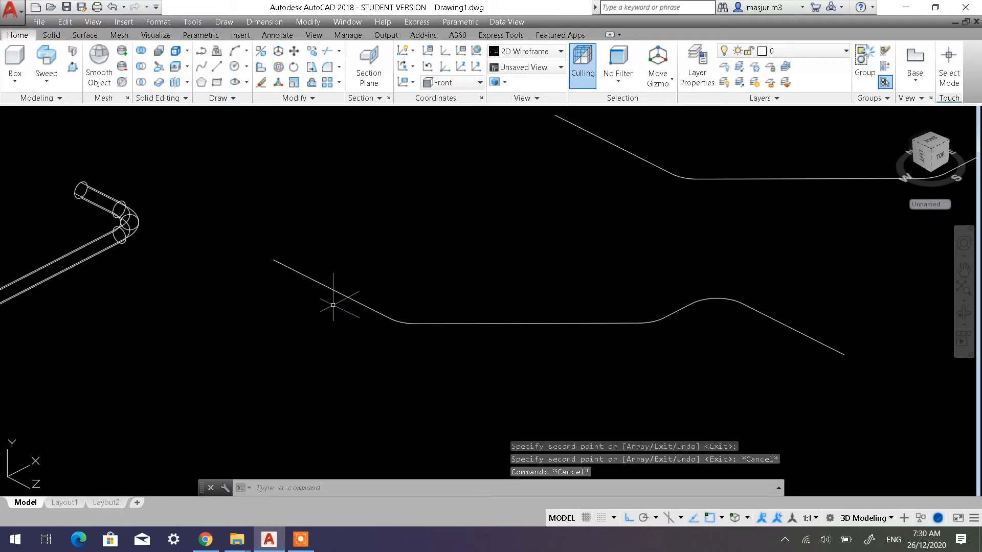
middle_click_drag(333, 305, 376, 320)
left_click(238, 69)
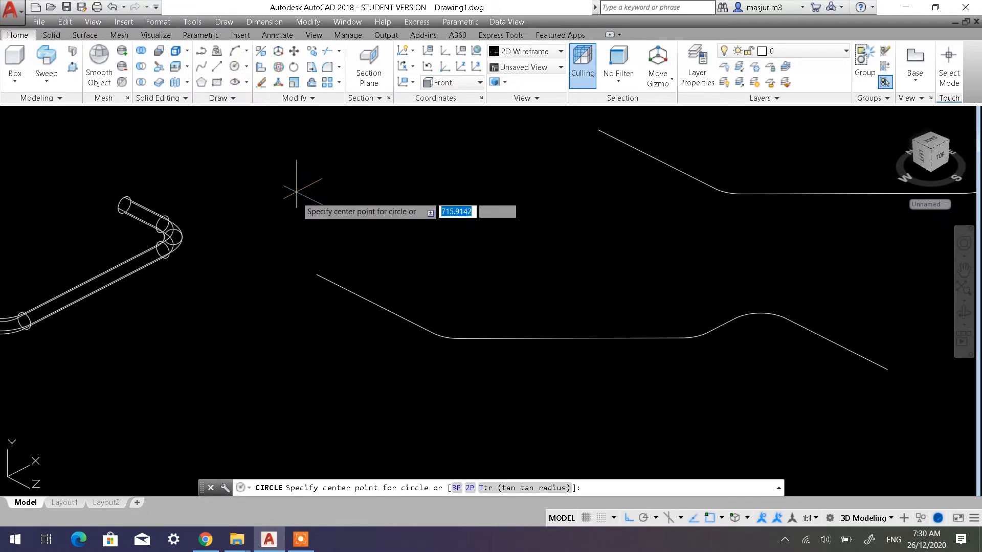
left_click(317, 277)
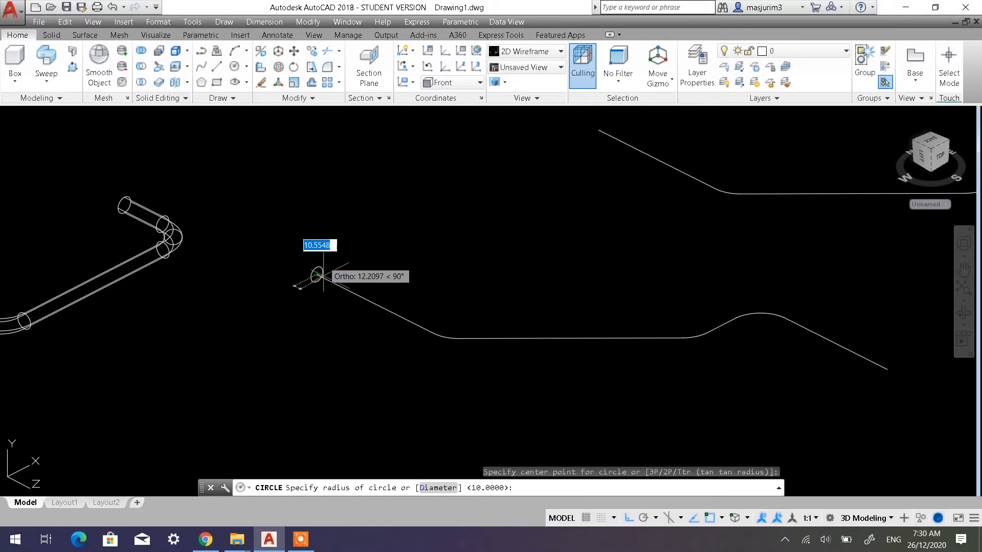
left_click(441, 485)
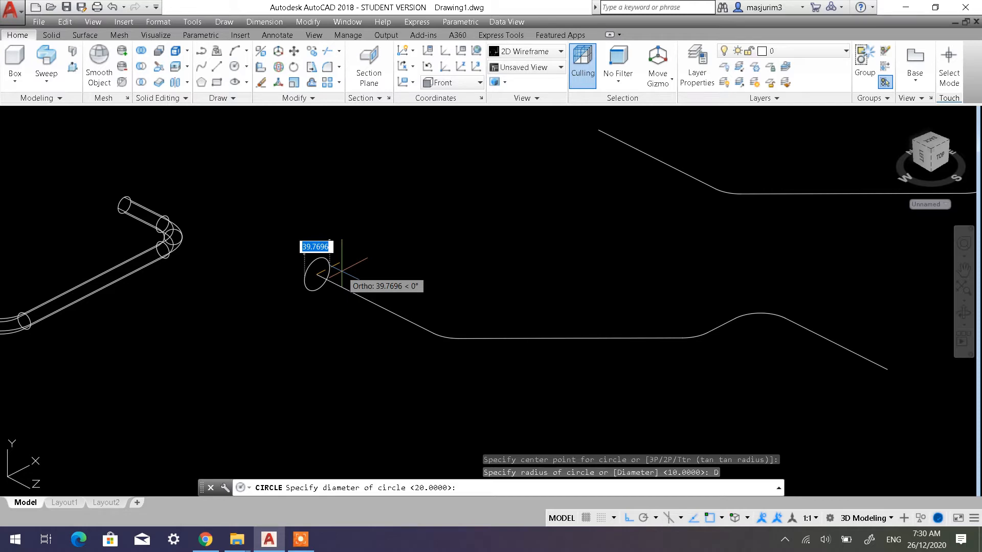
type("30")
key("Return")
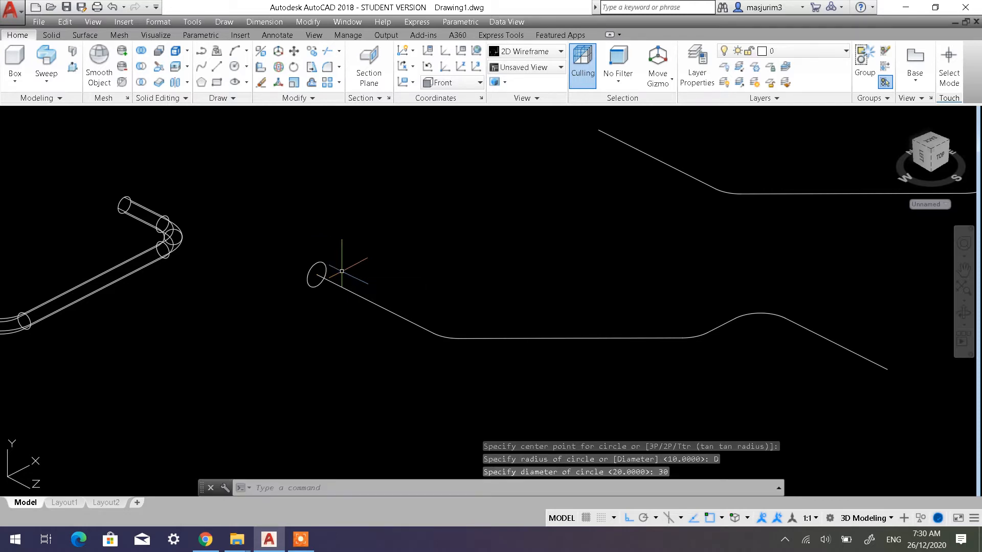
Sweep the 30 diameter circle along the original multi-bend path as a solid
middle_click_drag(359, 282, 267, 272)
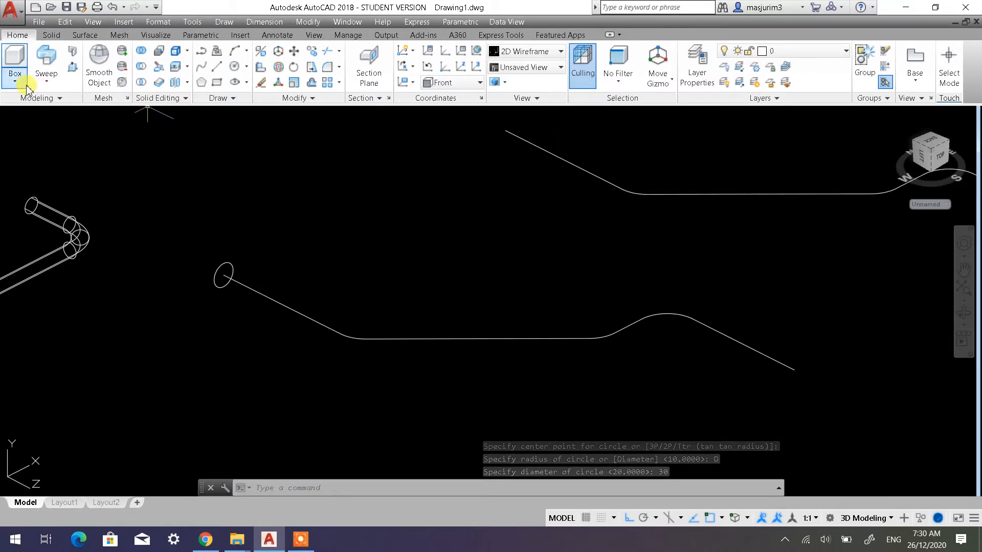
left_click(46, 57)
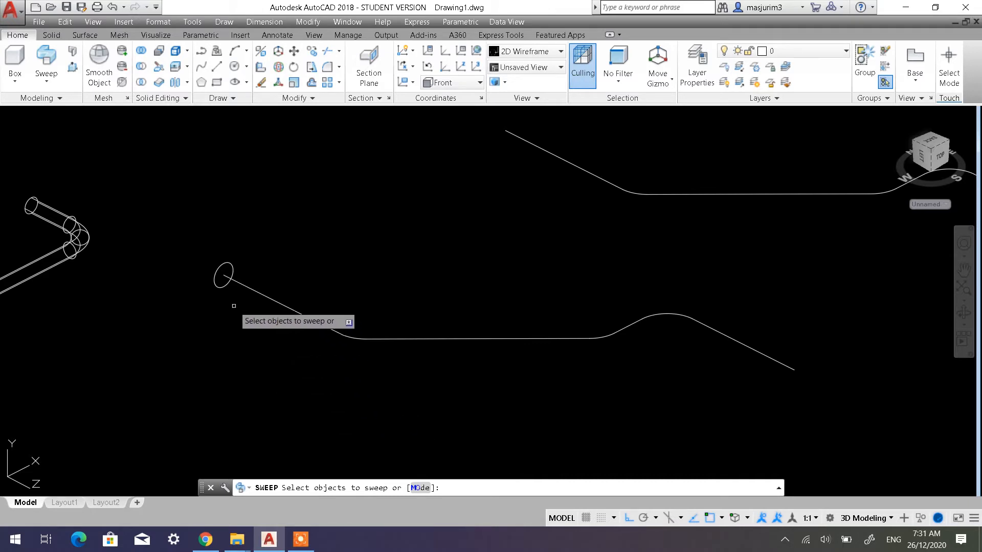
left_click(229, 285)
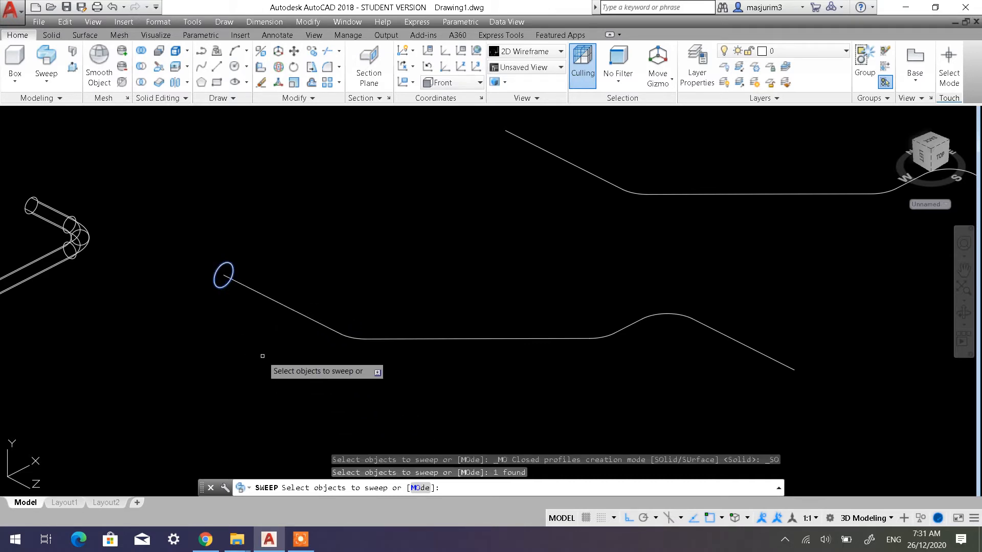
key("Return")
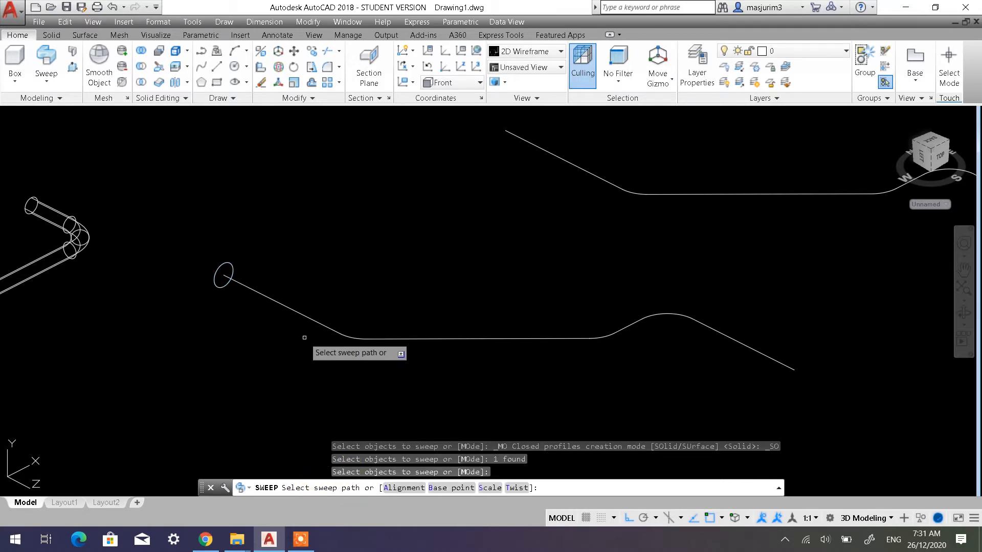
left_click(304, 315)
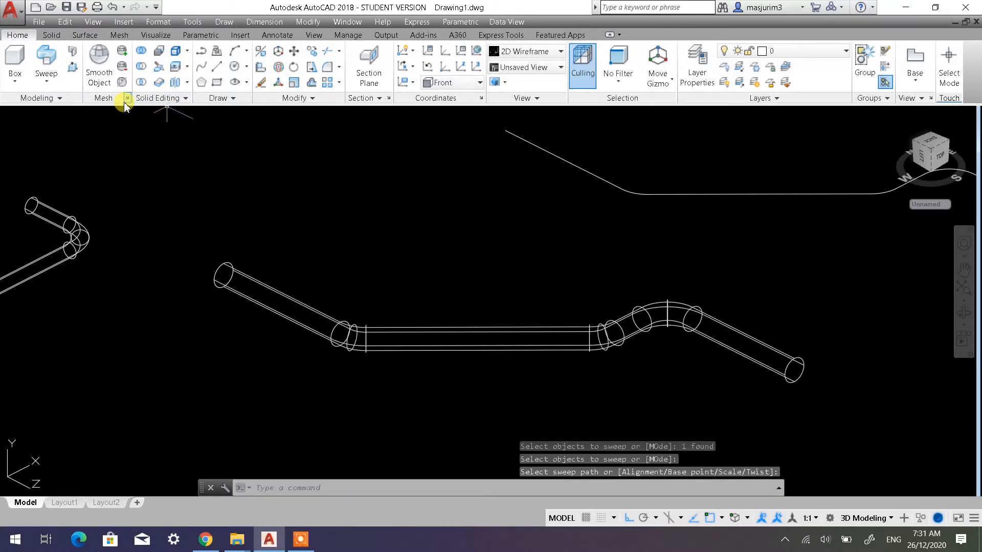
Apply the Shaded with edges visual style and inspect the swept multi-bend handle from several angles
left_click(101, 115)
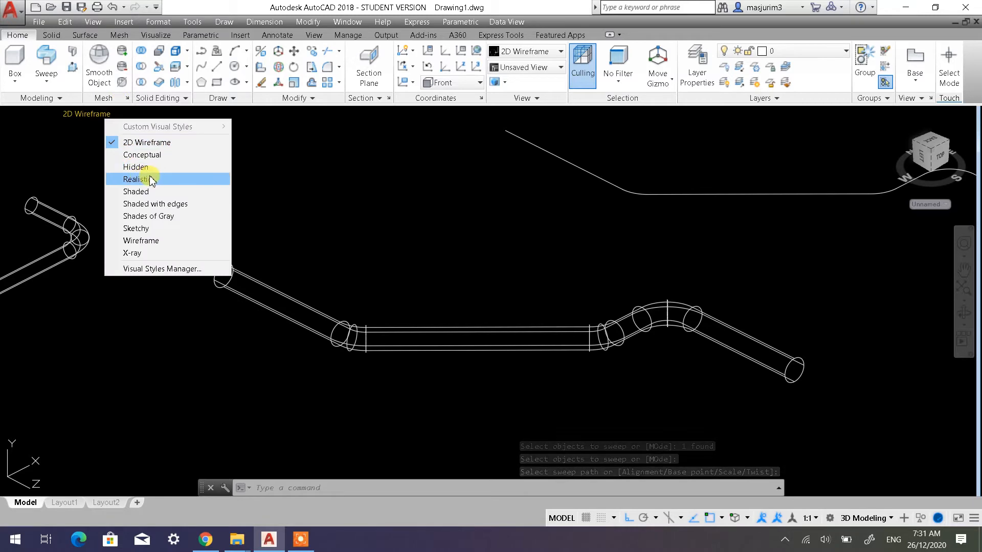
left_click(155, 204)
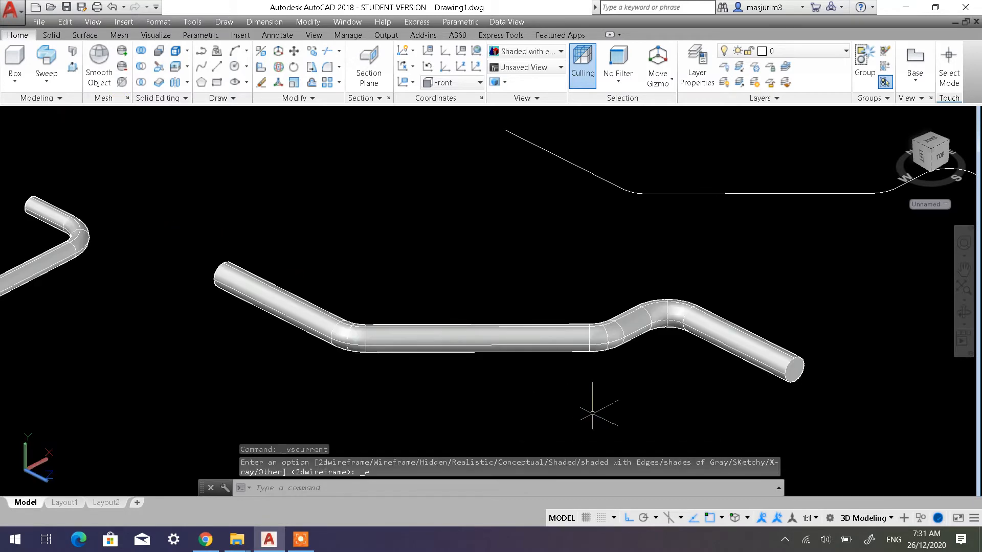
middle_click_drag(592, 414, 422, 384, "shift")
middle_click_drag(298, 353, 397, 322, "shift")
left_click_drag(346, 339, 327, 329)
middle_click_drag(328, 329, 313, 328, "shift")
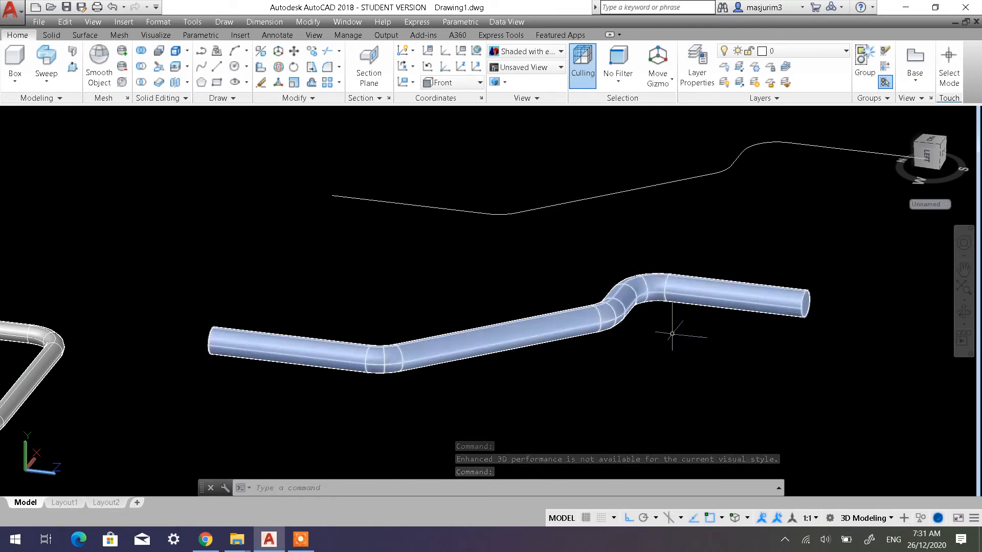
middle_click_drag(575, 353, 547, 365, "shift")
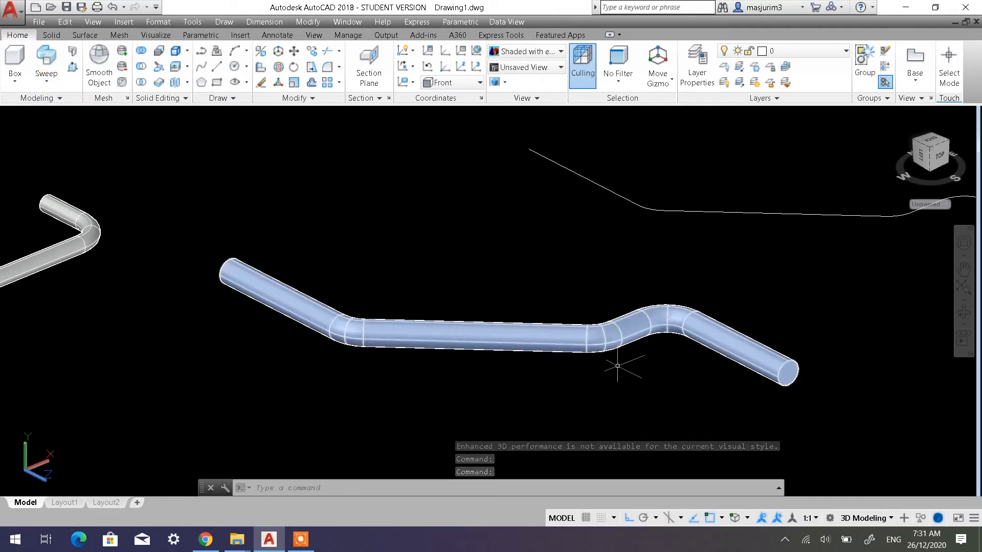
mouse_move(588, 347)
middle_mouse_down("shift")
mouse_move(585, 336)
mouse_move(583, 344)
middle_mouse_up("shift")
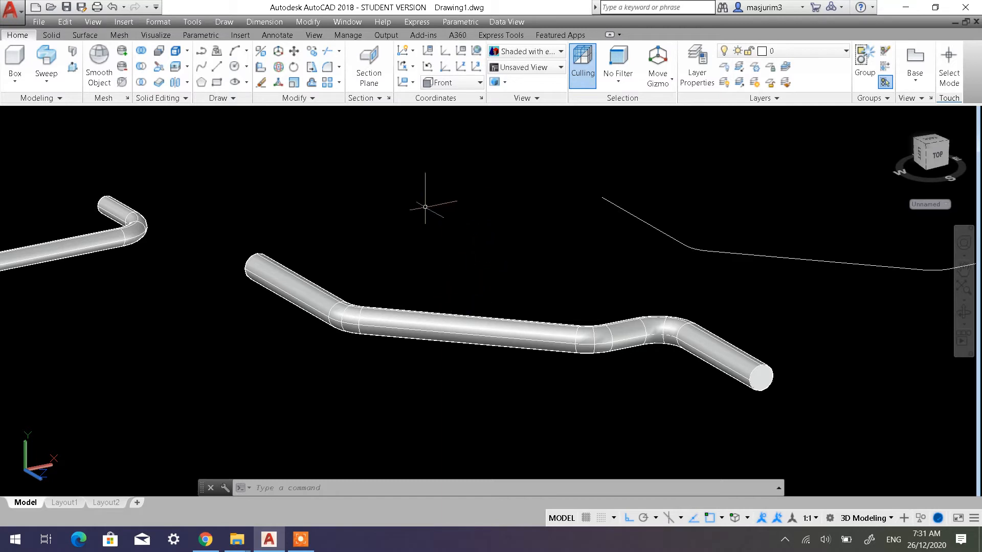
left_click(738, 365)
Start the Shell command on the swept multi-bend handle and remove the circular face at one end
left_click(52, 36)
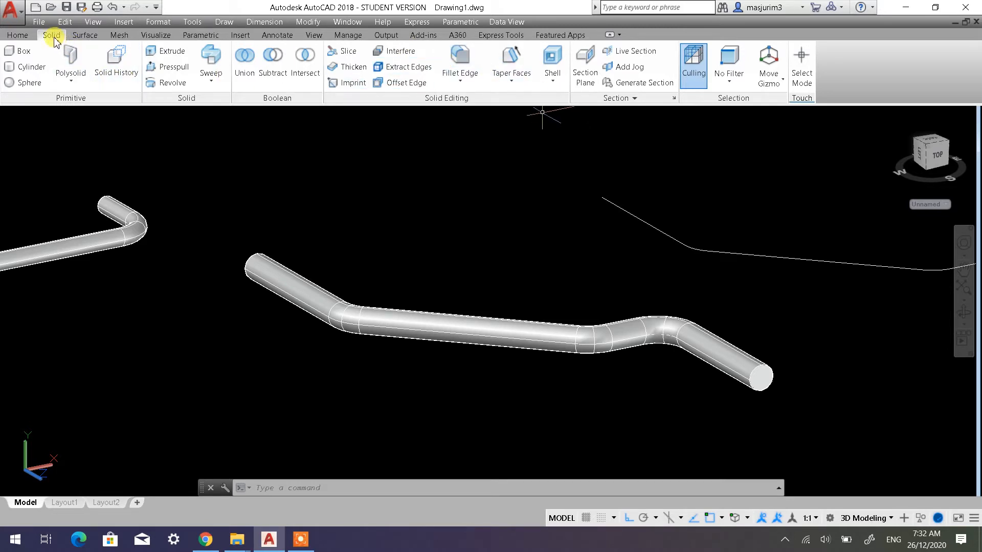
left_click(554, 81)
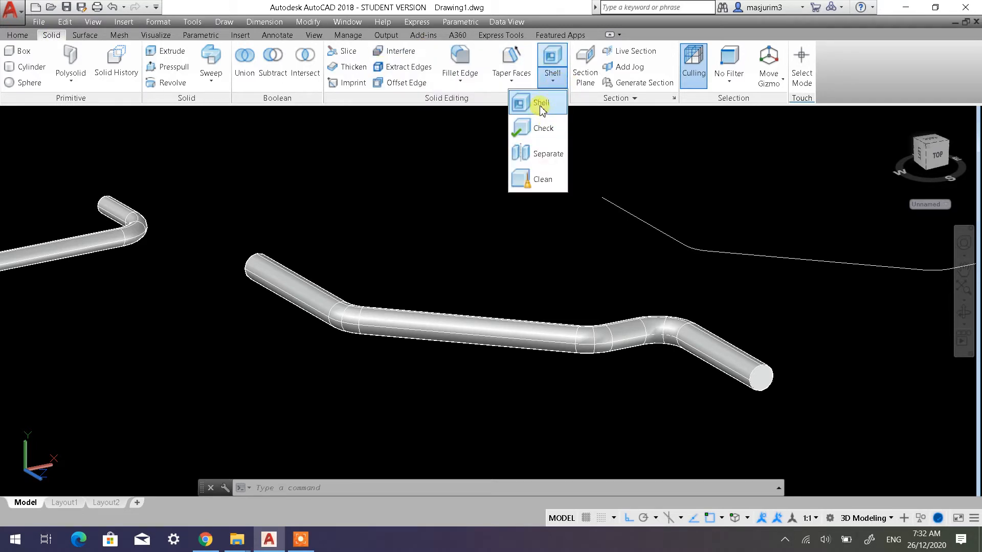
left_click(542, 104)
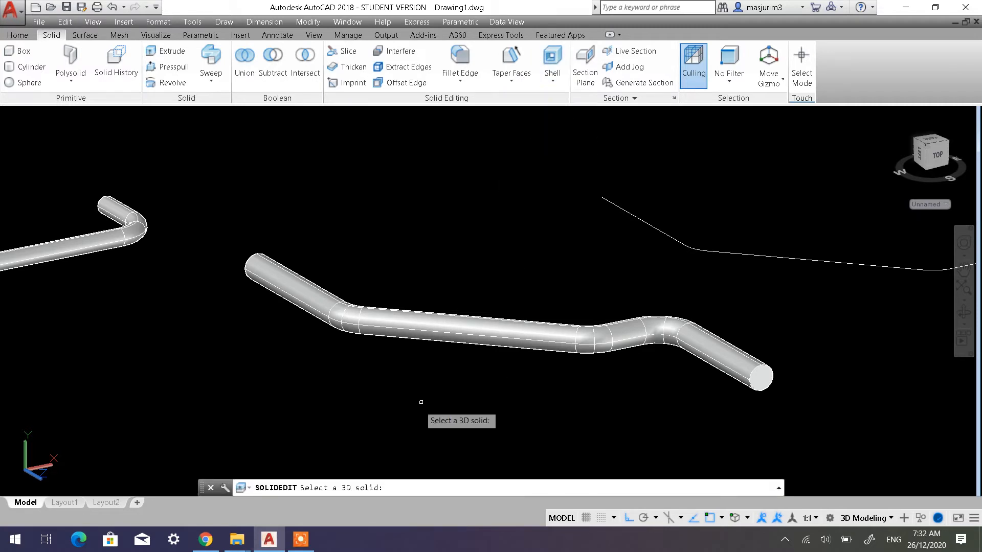
left_click(330, 488)
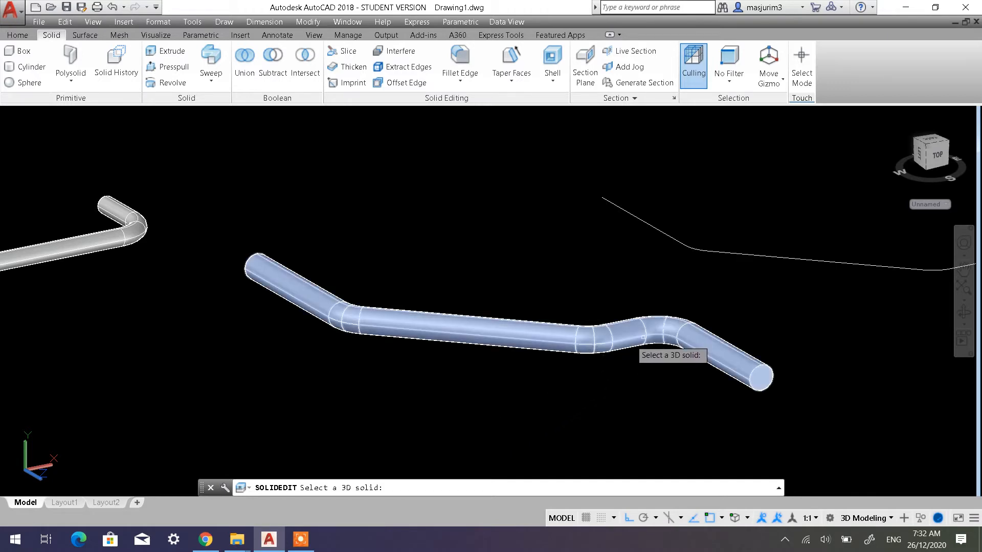
left_click(534, 339)
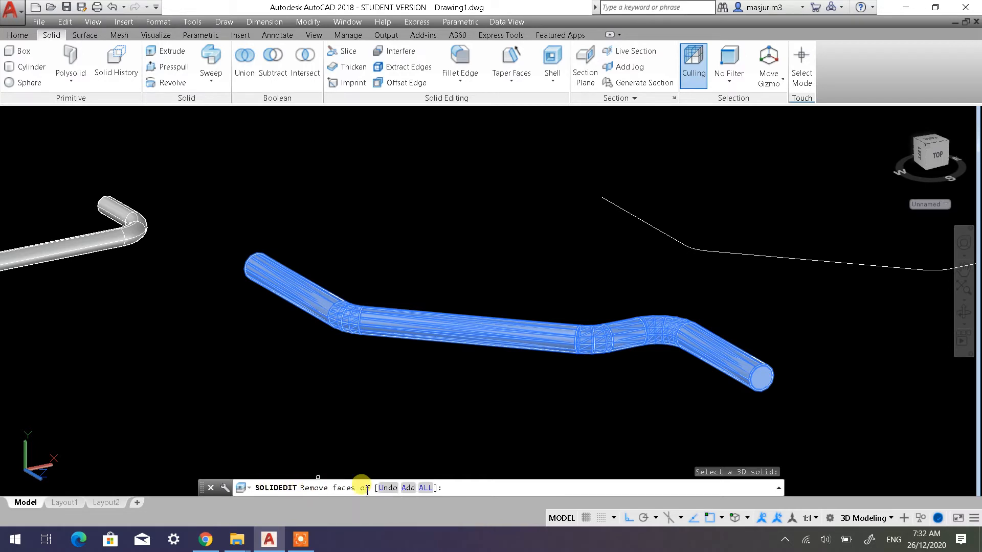
scroll(763, 406, "up", 5)
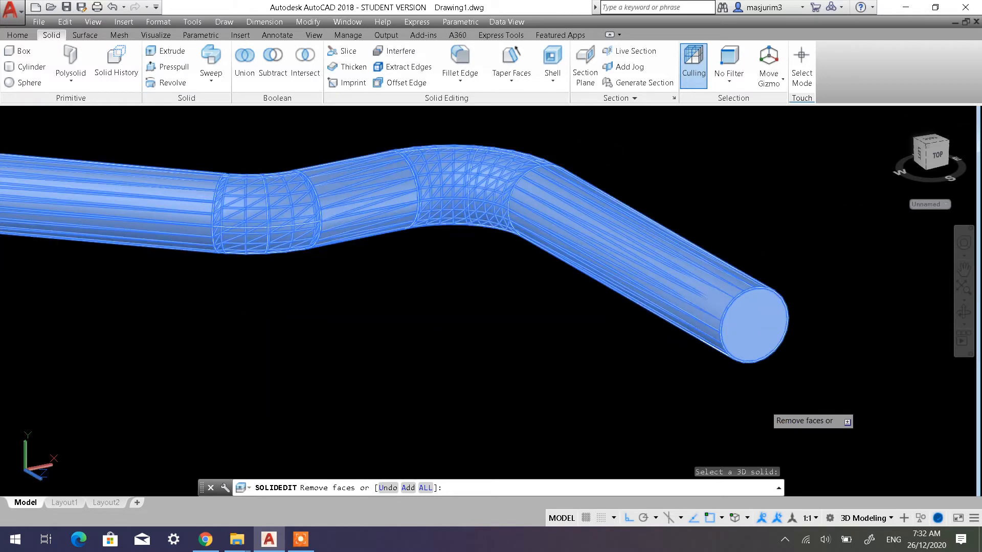
scroll(767, 237, "up", 2)
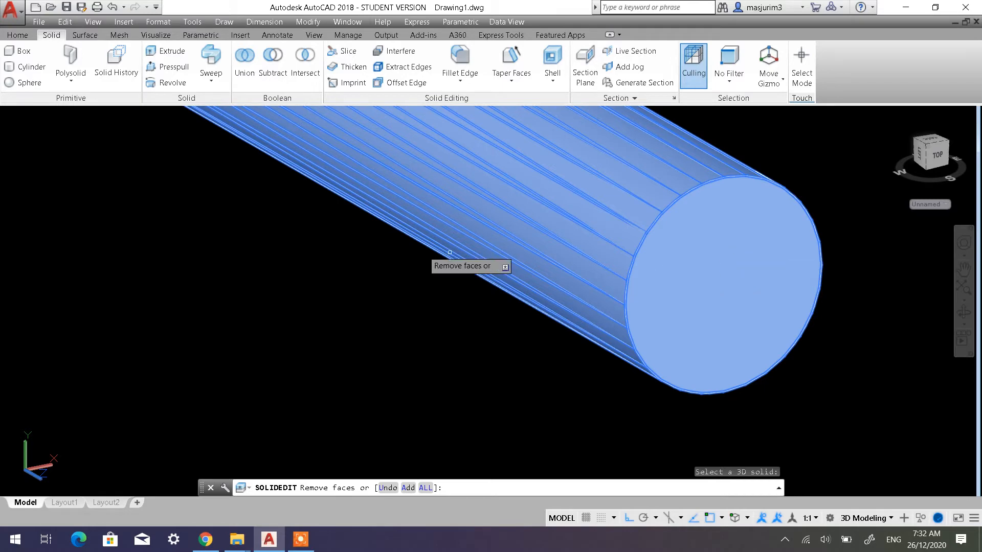
scroll(450, 253, "down", 6)
middle_click_drag(190, 276, 614, 300)
scroll(620, 297, "up", 6)
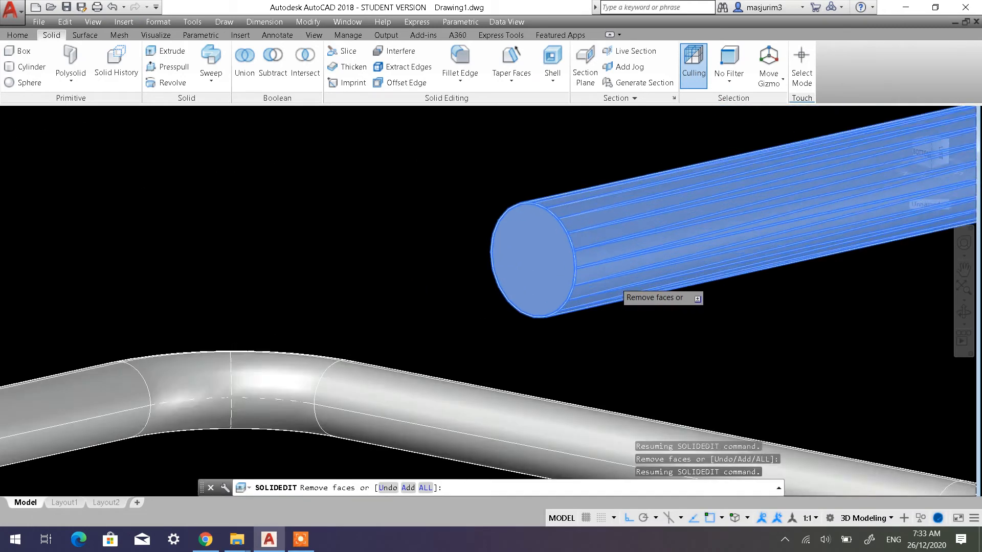
scroll(616, 283, "up", 1)
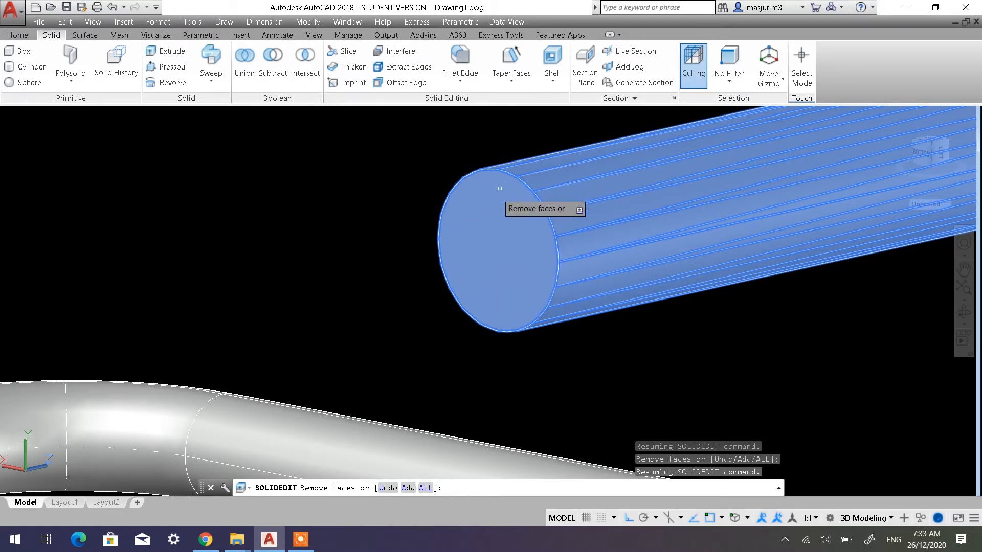
left_click(473, 243)
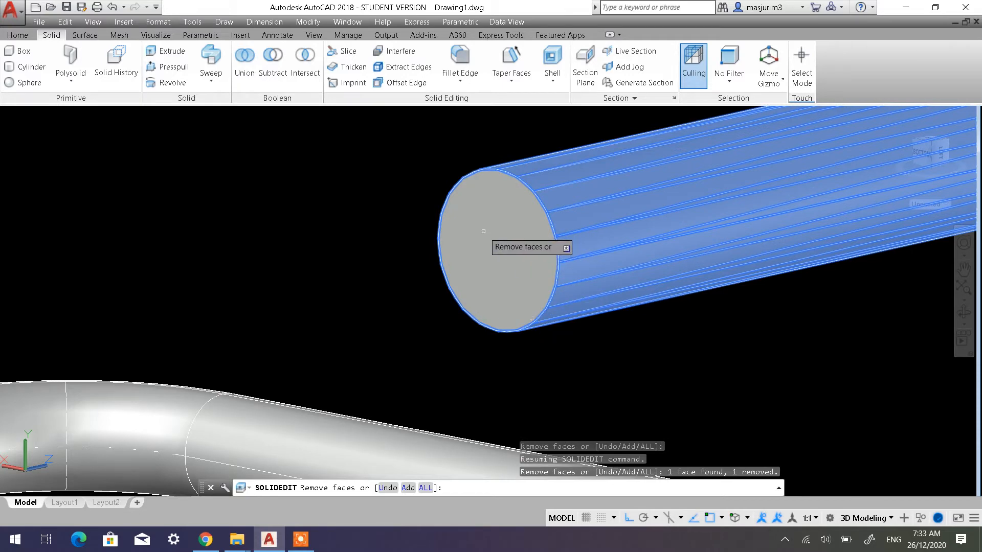
Remove the circular face at the opposite end of the multi-bend handle from the shell selection
scroll(483, 231, "down", 8)
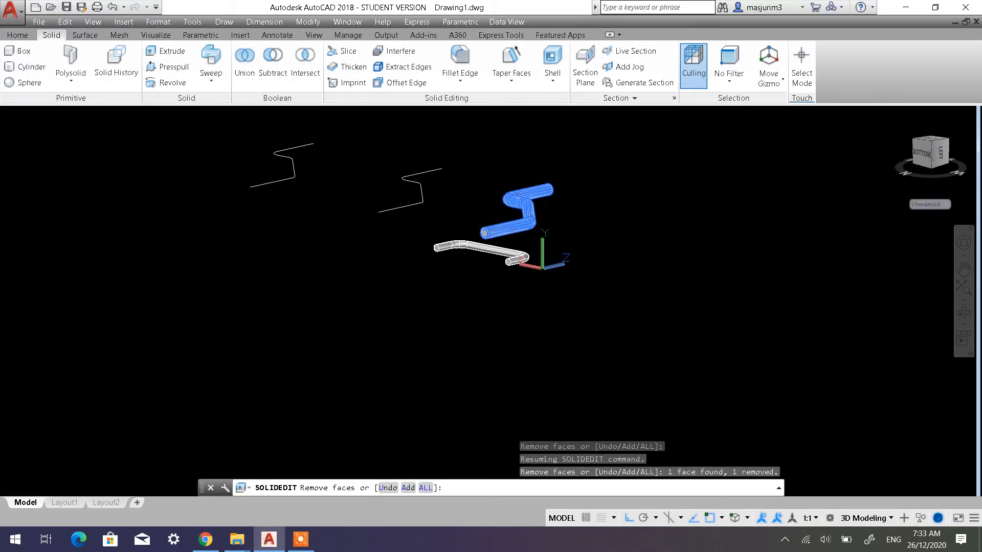
mouse_move(543, 198)
middle_mouse_down()
mouse_move(501, 202)
mouse_move(465, 223)
mouse_move(309, 221)
mouse_move(359, 279)
middle_mouse_up()
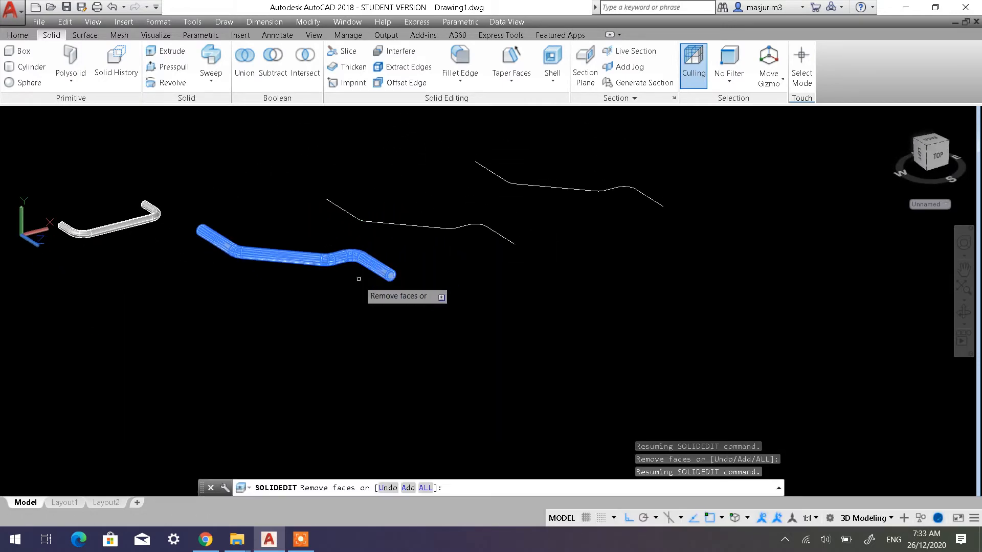
scroll(359, 278, "up", 10)
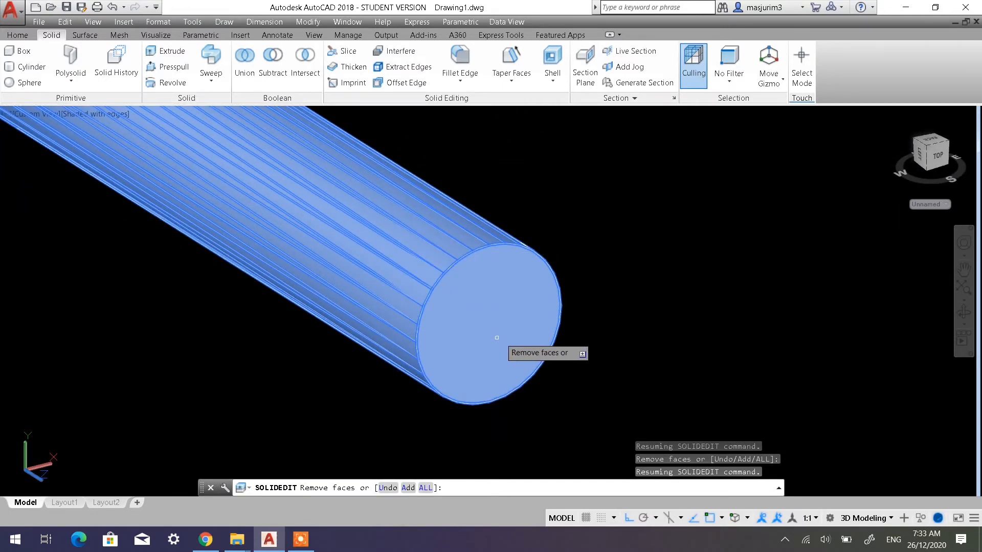
left_click(501, 327)
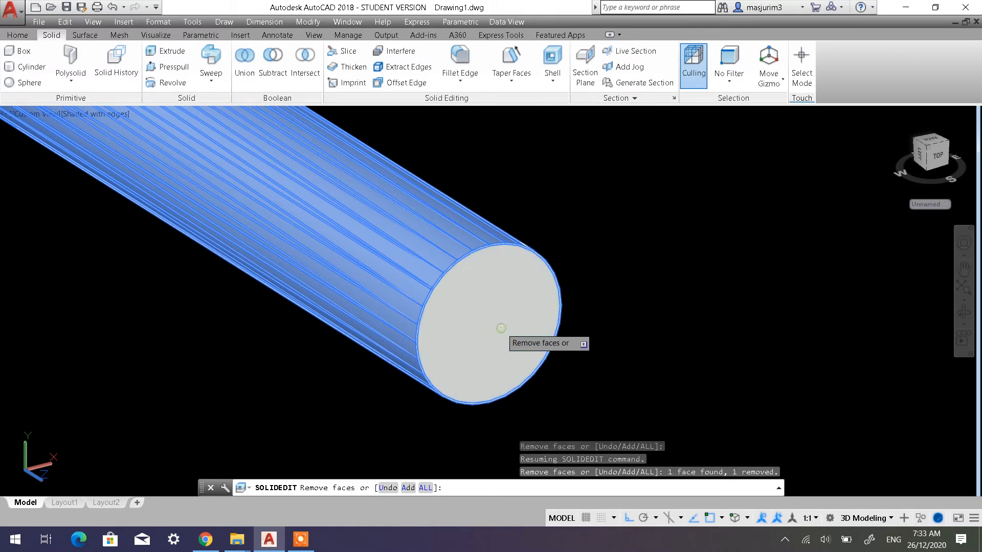
scroll(565, 336, "down", 8)
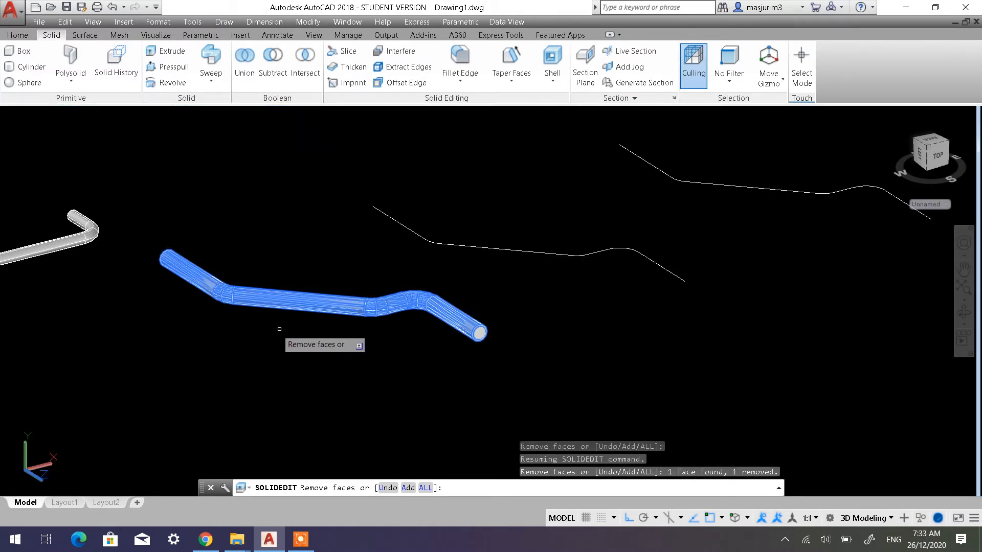
scroll(189, 314, "up", 3)
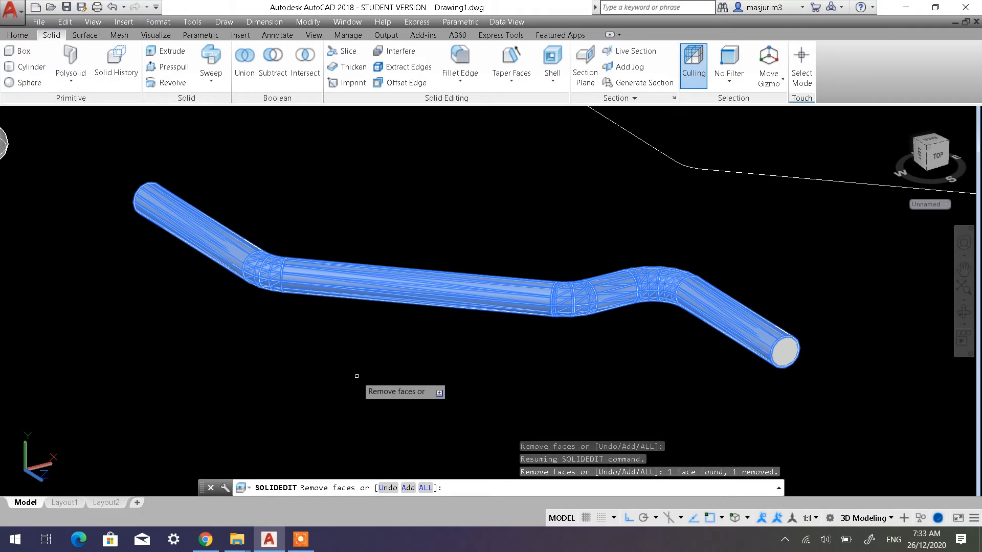
Shell the multi-bend handle with an offset distance of 5 and exit solid editing
key("Return")
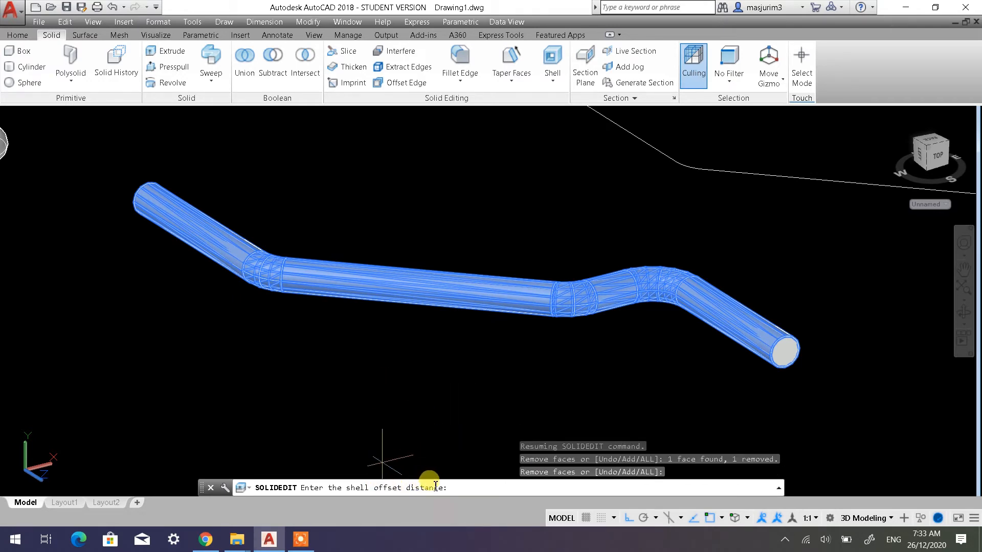
scroll(785, 363, "up", 2)
scroll(798, 317, "up", 2)
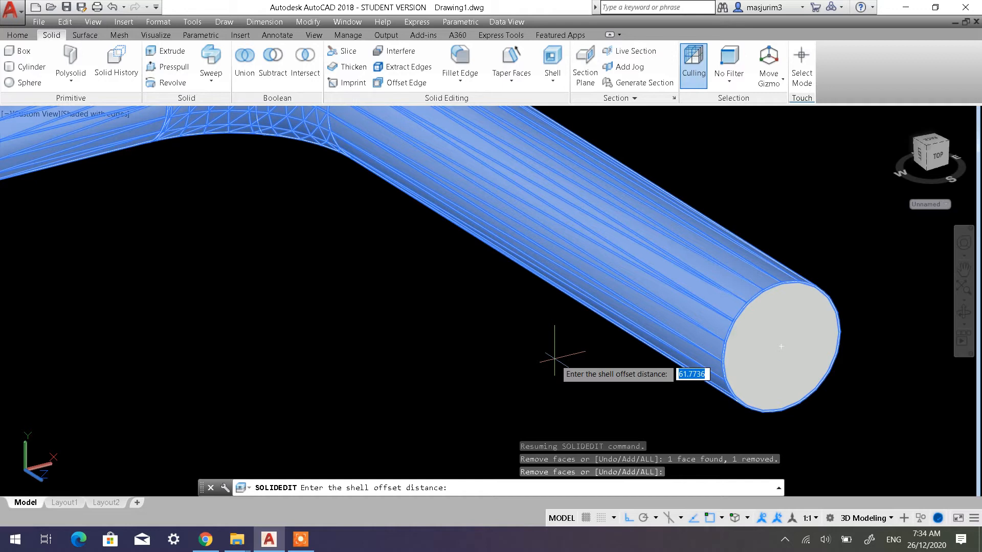
type("5")
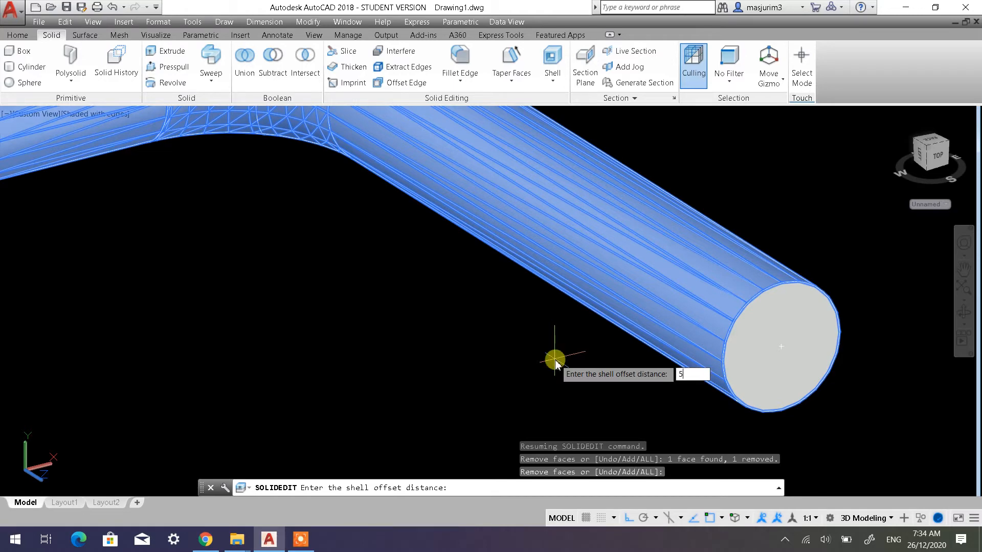
key("Return")
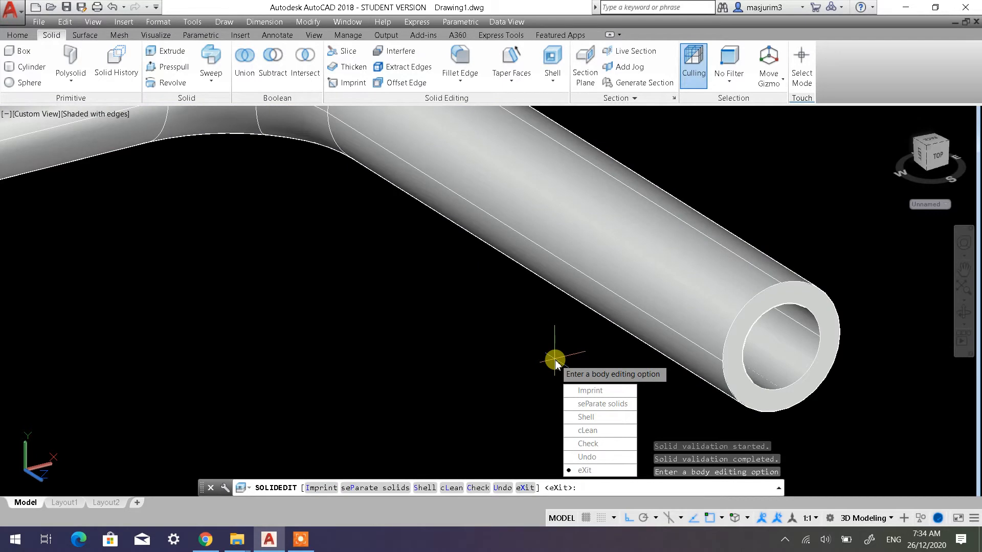
scroll(555, 362, "down", 4)
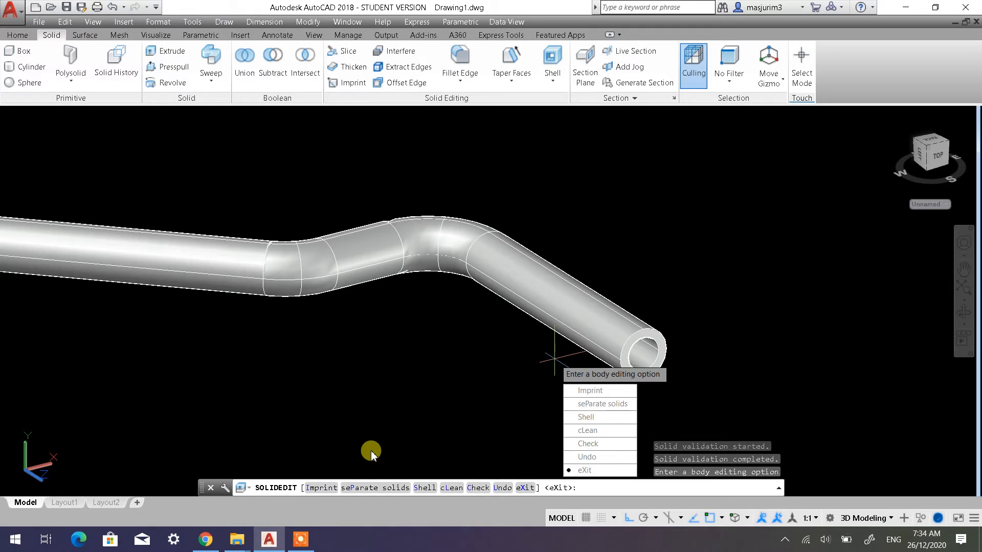
key("Return")
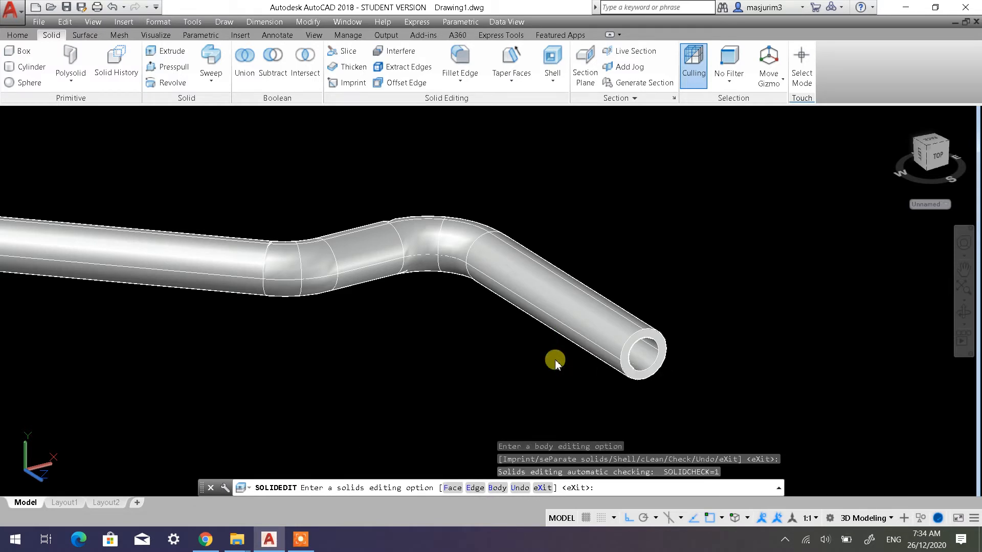
key("Down")
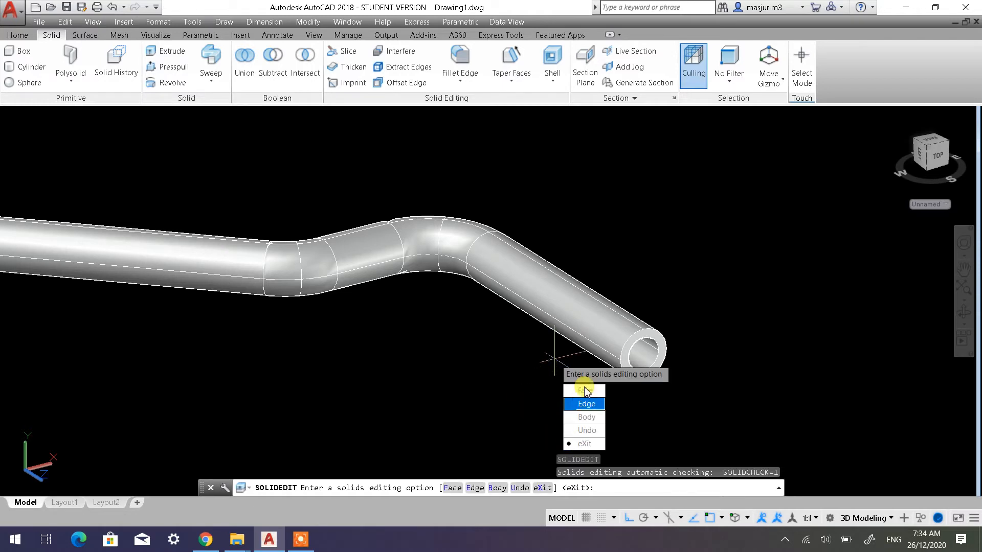
left_click(597, 444)
right_click(555, 360)
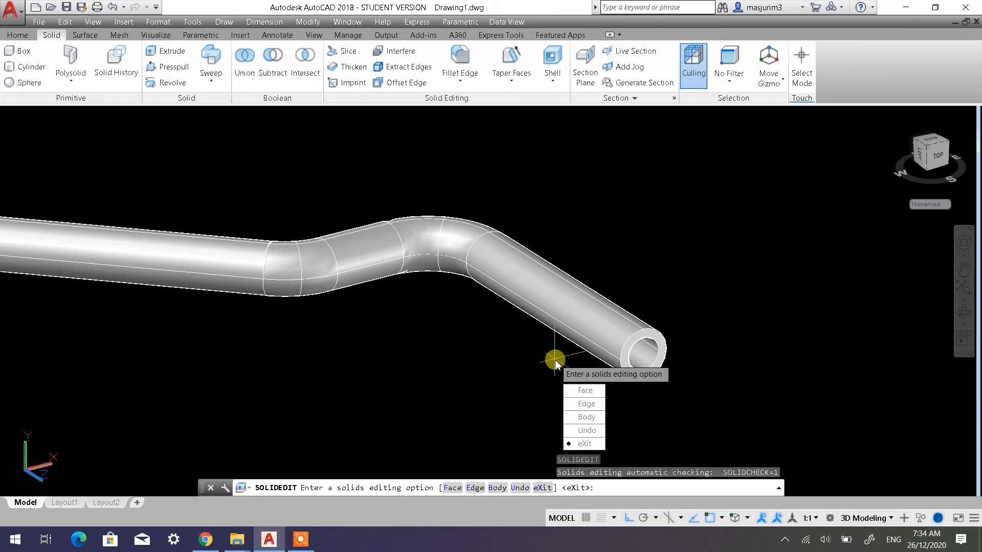
left_click(532, 419)
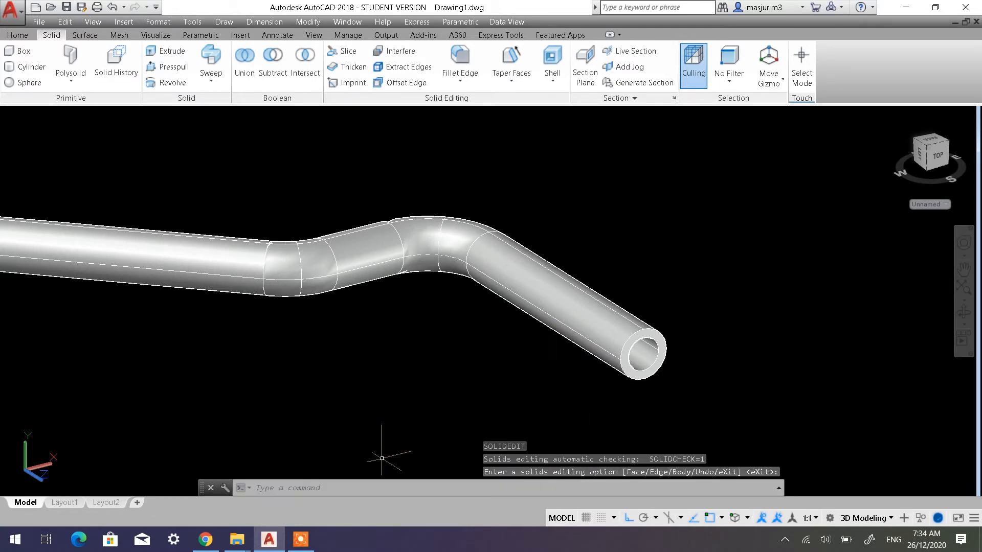
left_click(268, 487)
Move the first, solid handle sideways, well clear of the hollow multi-bend handle
middle_click_drag(558, 333, 586, 335, "shift")
scroll(517, 336, "down", 7)
middle_click_drag(423, 334, 639, 341, "shift")
scroll(638, 342, "up", 5)
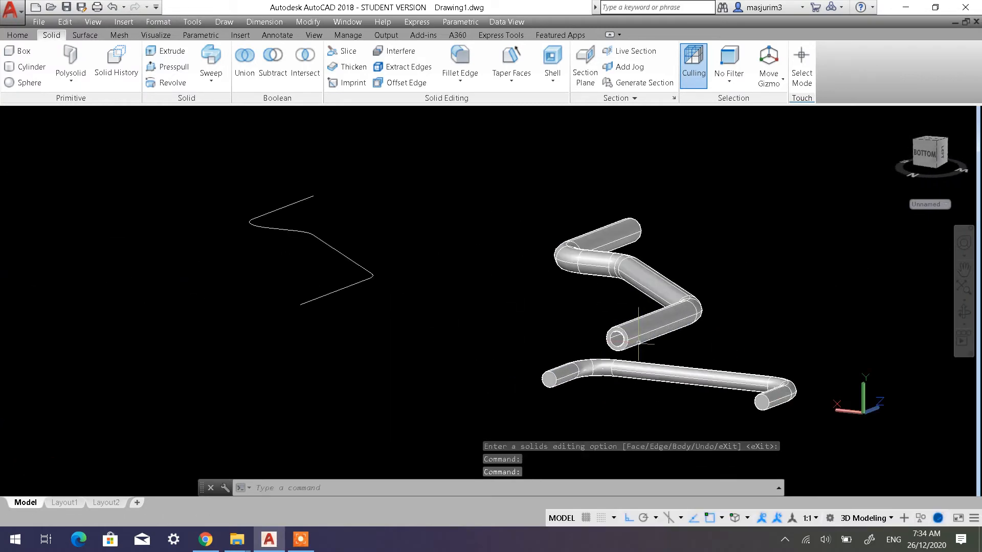
left_click(19, 35)
left_click(294, 51)
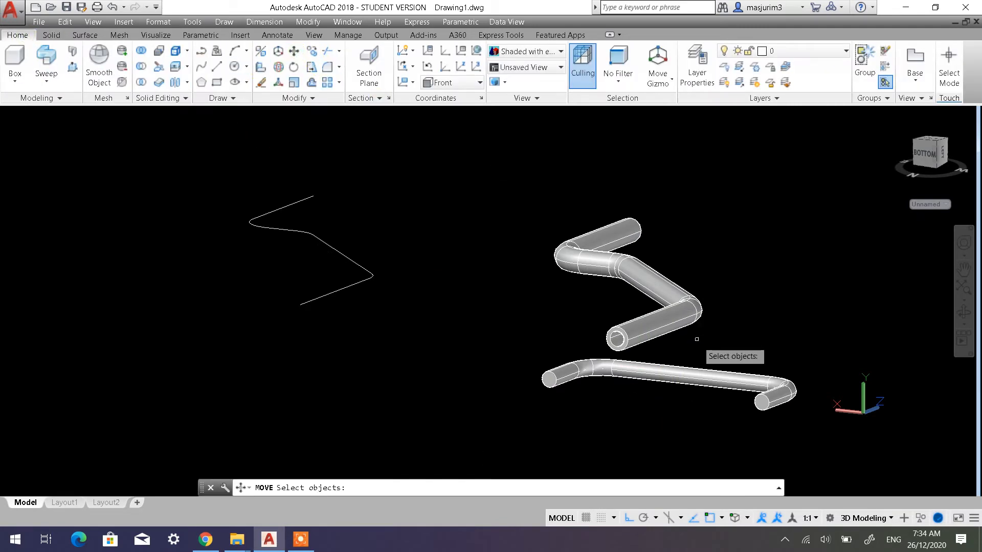
left_click(709, 400)
left_click(695, 357)
key("Return")
left_click(730, 288)
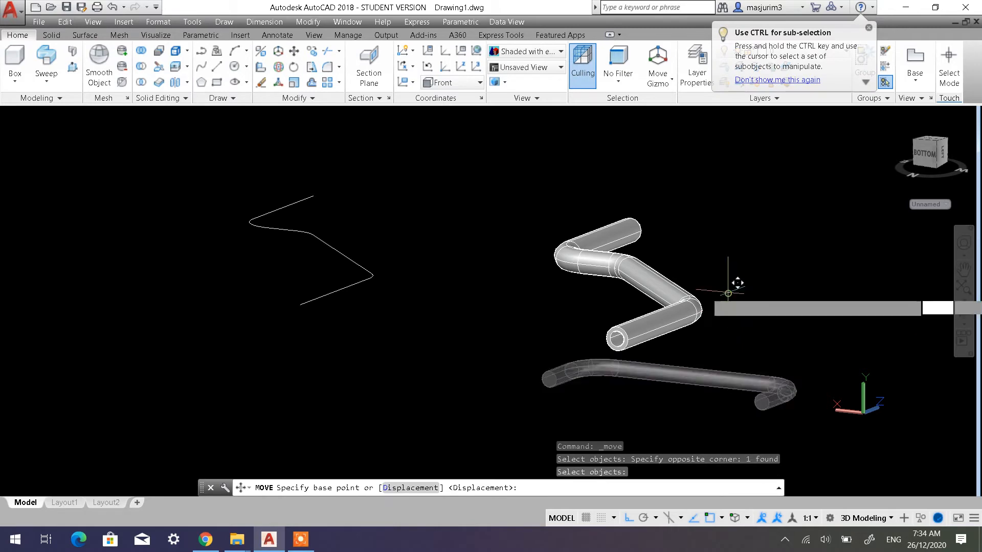
left_click(954, 338)
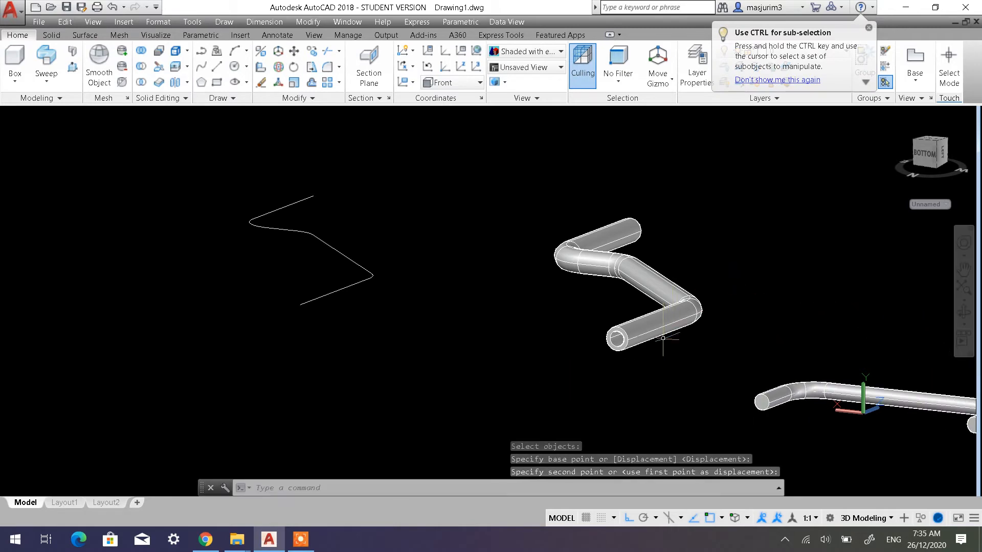
Examine the hollow multi-bend handle's open end and bends from several angles and distances
mouse_move(690, 331)
middle_mouse_down()
mouse_move(548, 344)
mouse_move(570, 326)
mouse_move(530, 382)
middle_mouse_up()
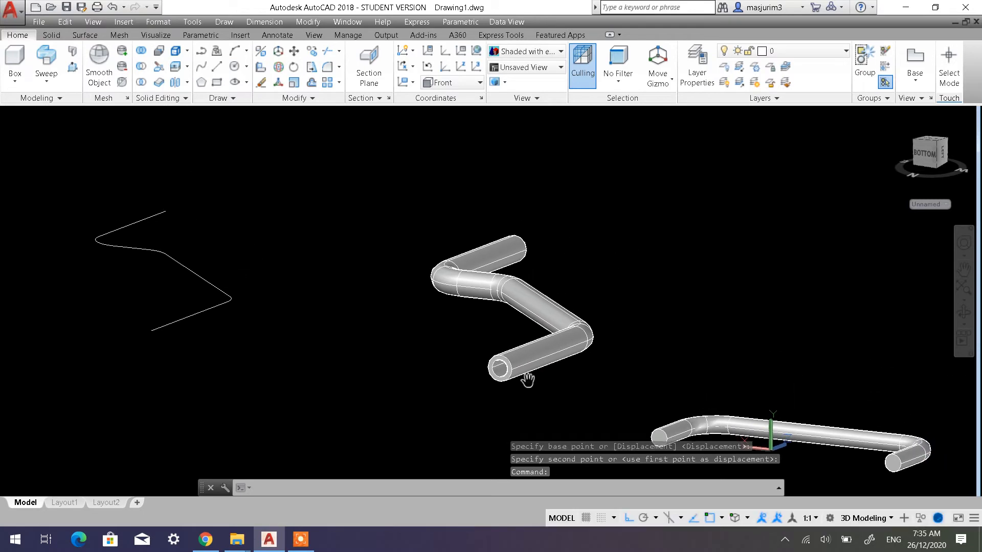
right_click(630, 377)
key("Escape")
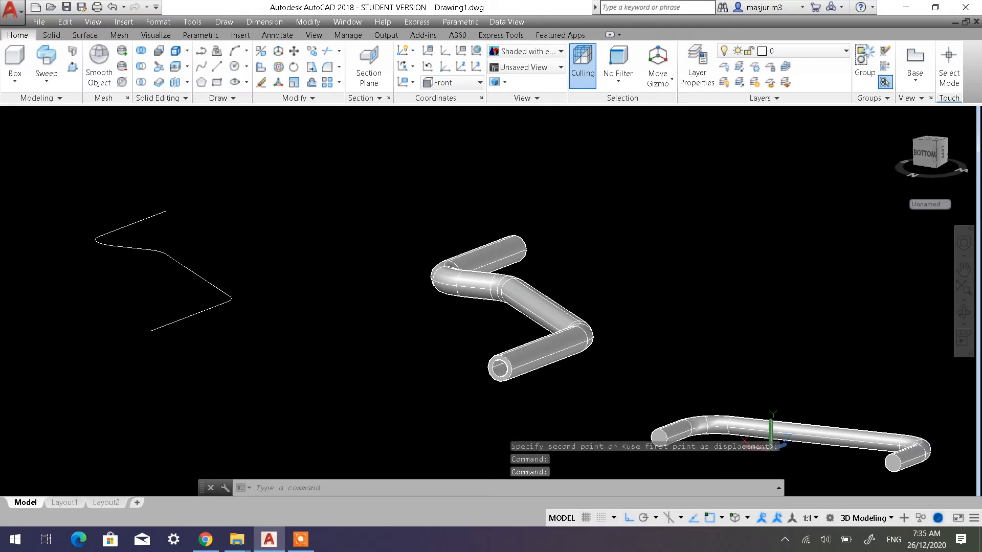
middle_click_drag(553, 389, 607, 367, "shift")
scroll(533, 390, "up", 5)
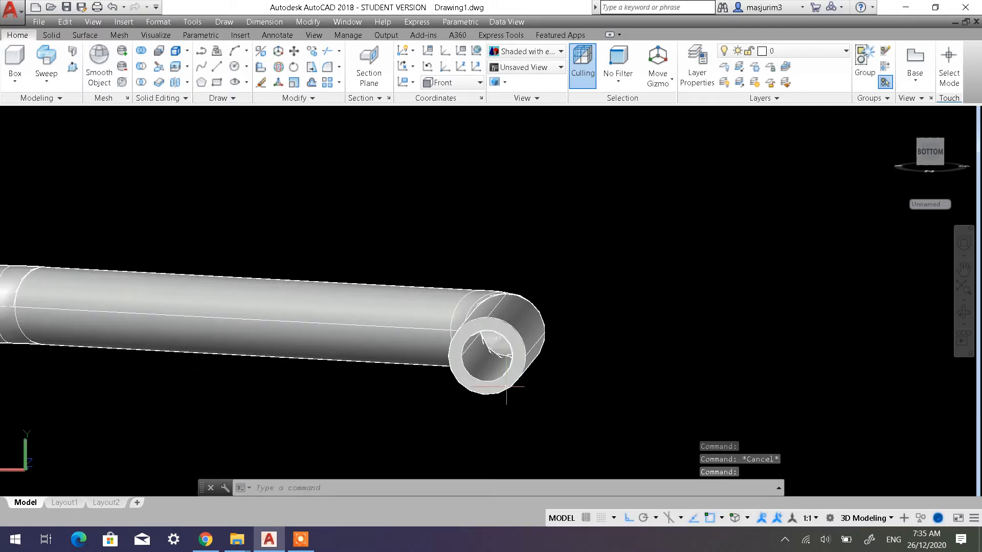
middle_click_drag(511, 395, 468, 381, "shift")
scroll(344, 323, "up", 4)
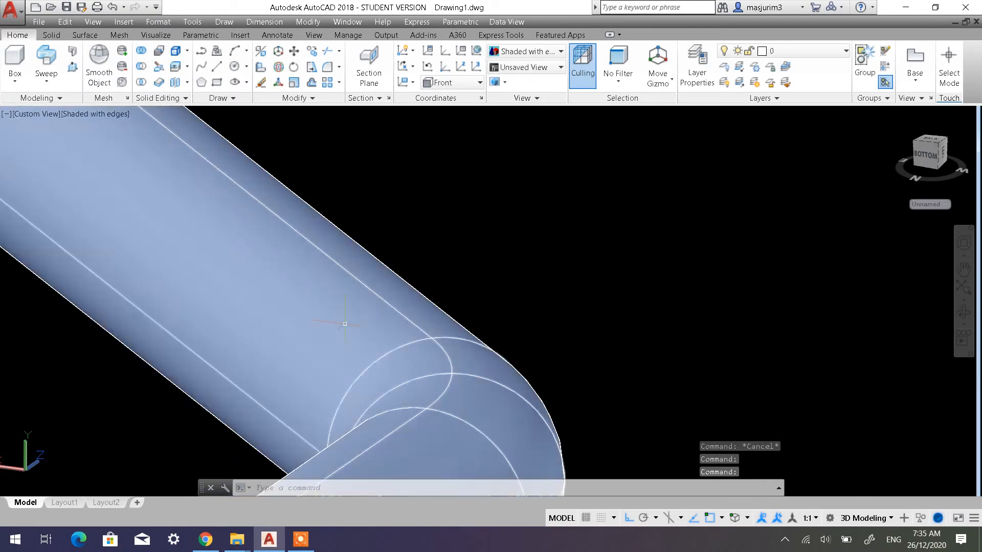
scroll(344, 323, "down", 10)
middle_click_drag(291, 305, 387, 307)
scroll(394, 309, "up", 3)
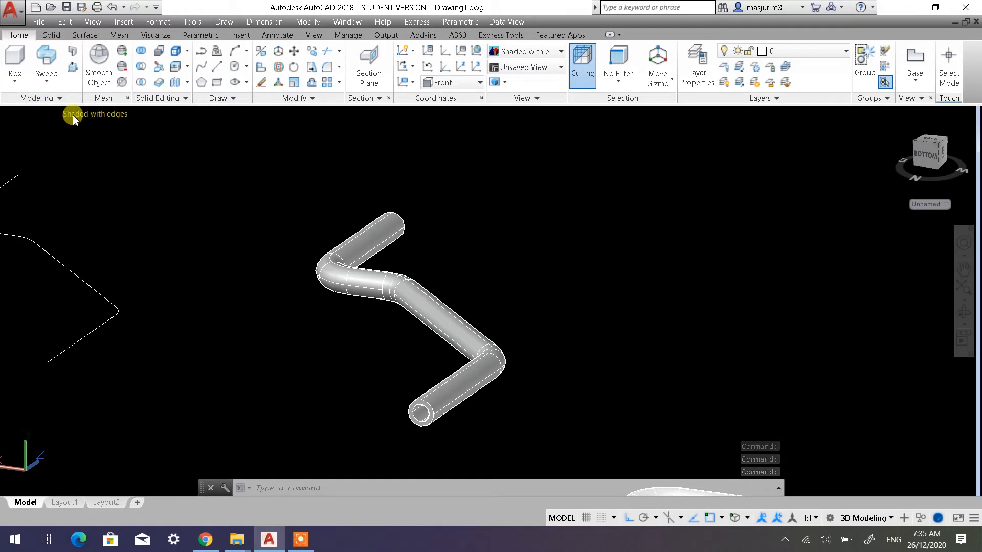
Switch the visual style to X-Ray and examine the hollow multi-bend handle's inner walls around its bends and open end
left_click(76, 118)
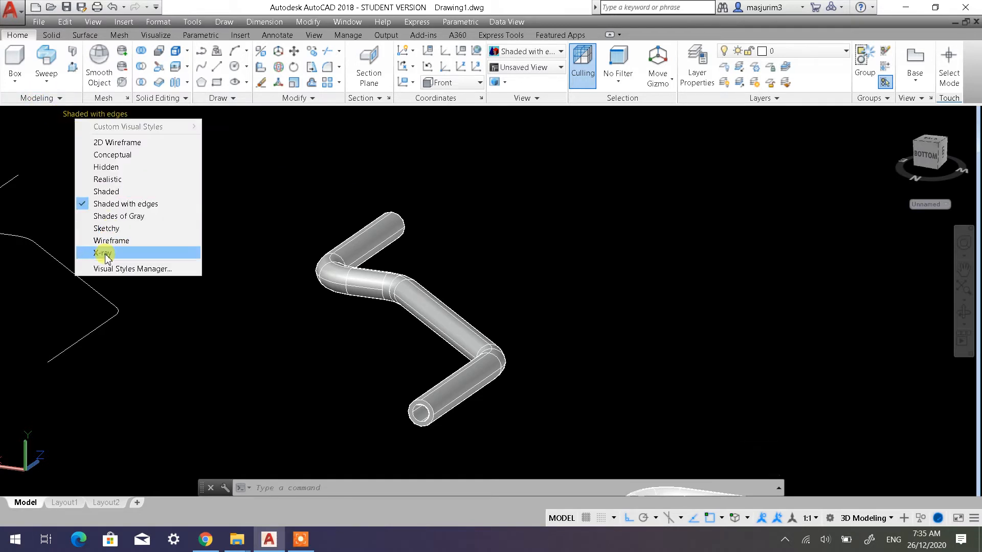
key("Escape")
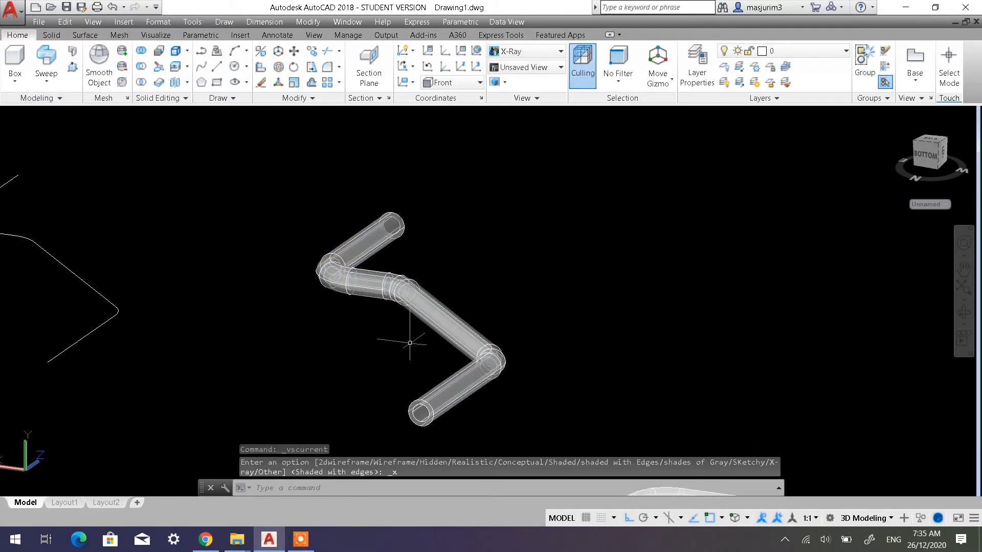
middle_click_drag(394, 339, 509, 344, "shift")
scroll(553, 389, "down", 5)
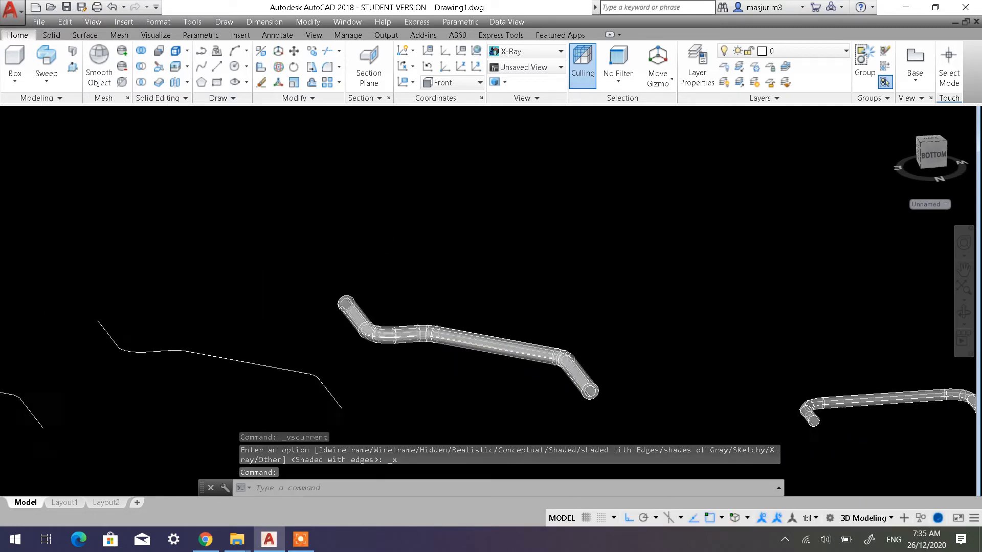
scroll(554, 389, "up", 10)
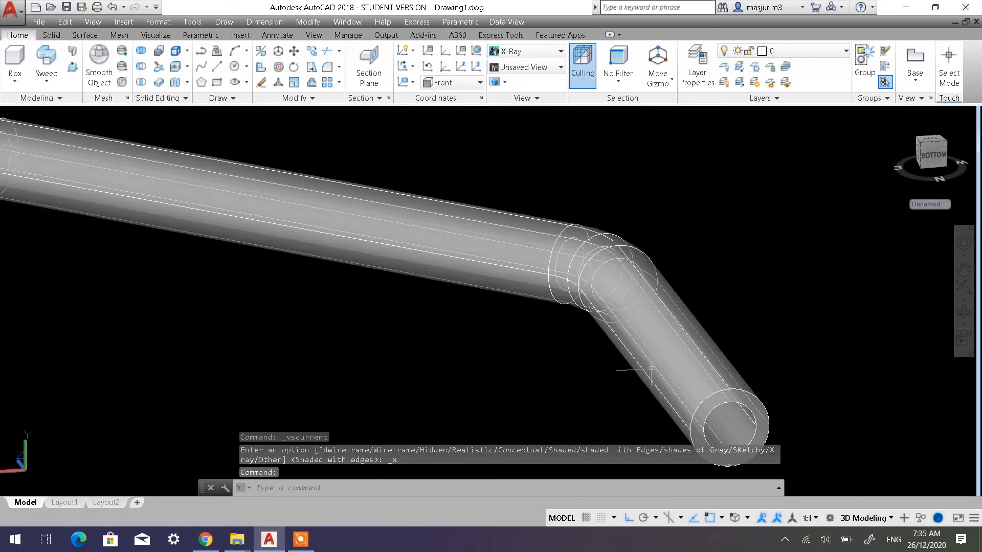
middle_click_drag(635, 354, 600, 320)
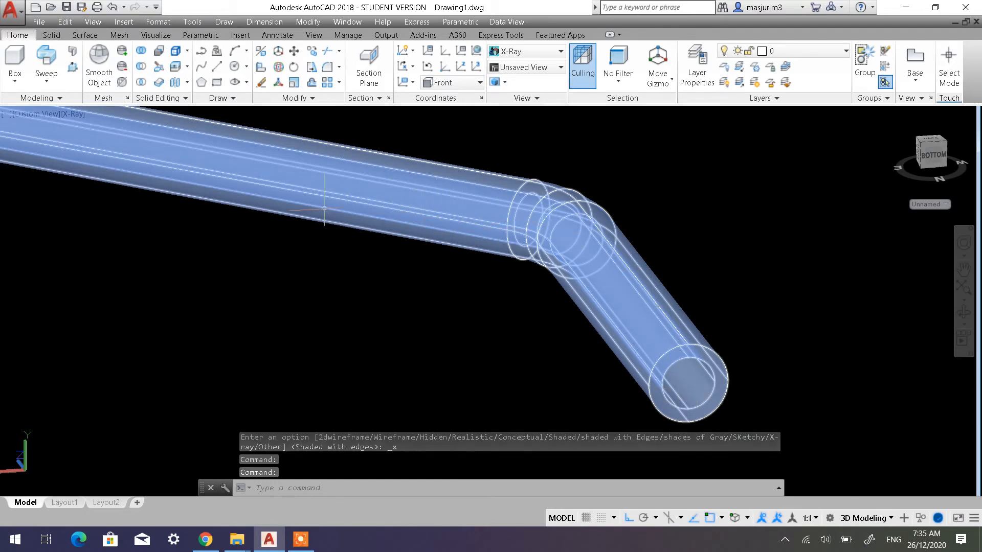
scroll(756, 267, "down", 6)
middle_click_drag(756, 267, 859, 274)
scroll(368, 267, "up", 3)
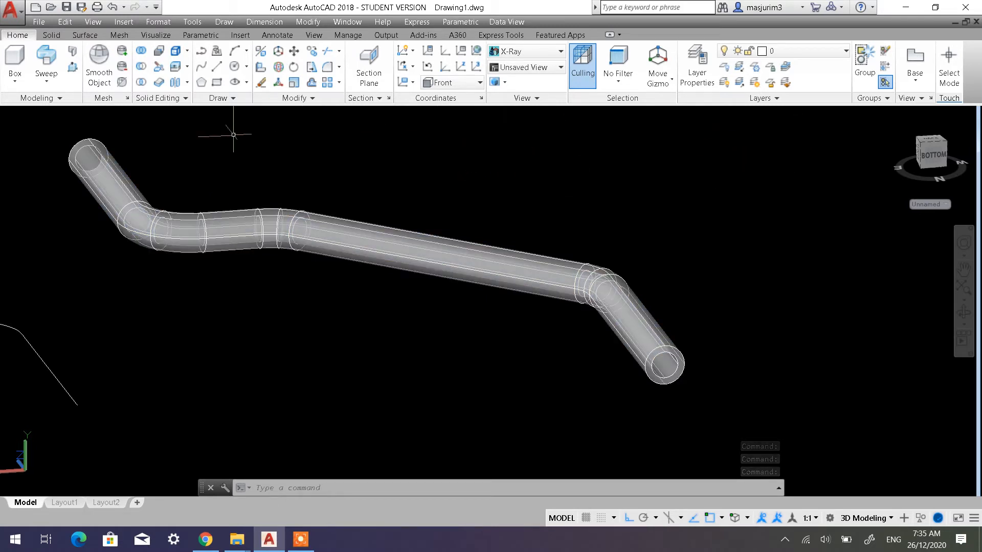
Switch to the Top view and examine the wall thickness at the lower straight end of the multi-bend handle
left_click(40, 117)
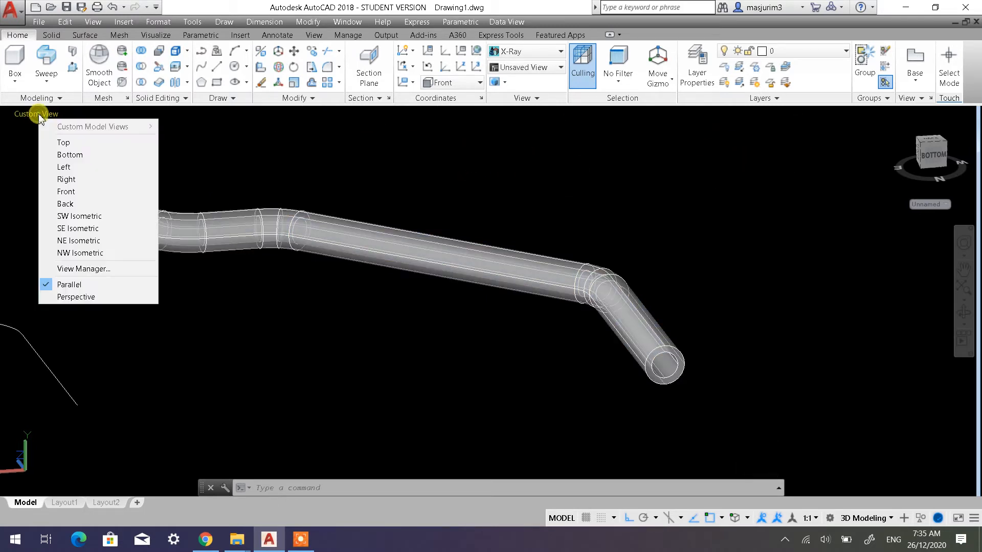
left_click(53, 143)
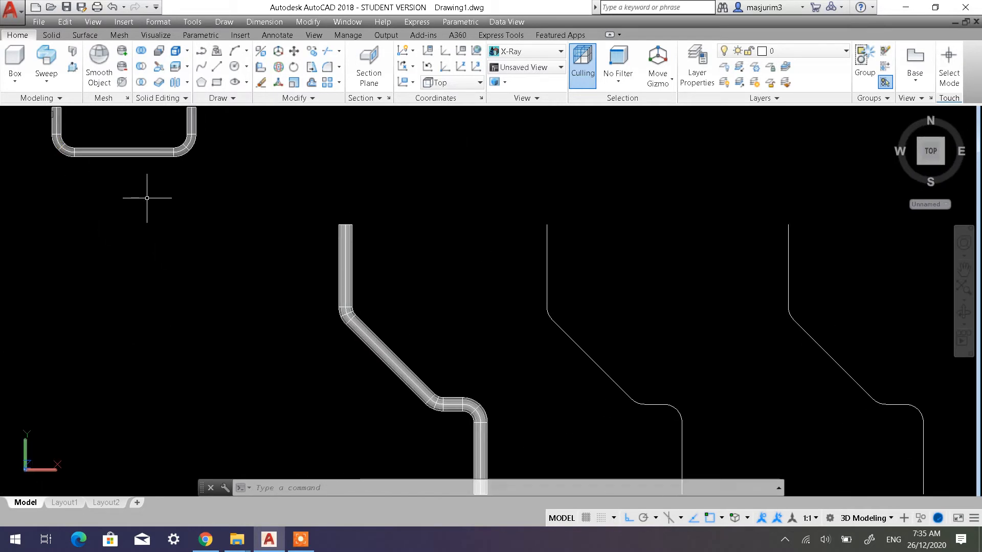
middle_click_drag(402, 340, 402, 241)
scroll(462, 365, "up", 5)
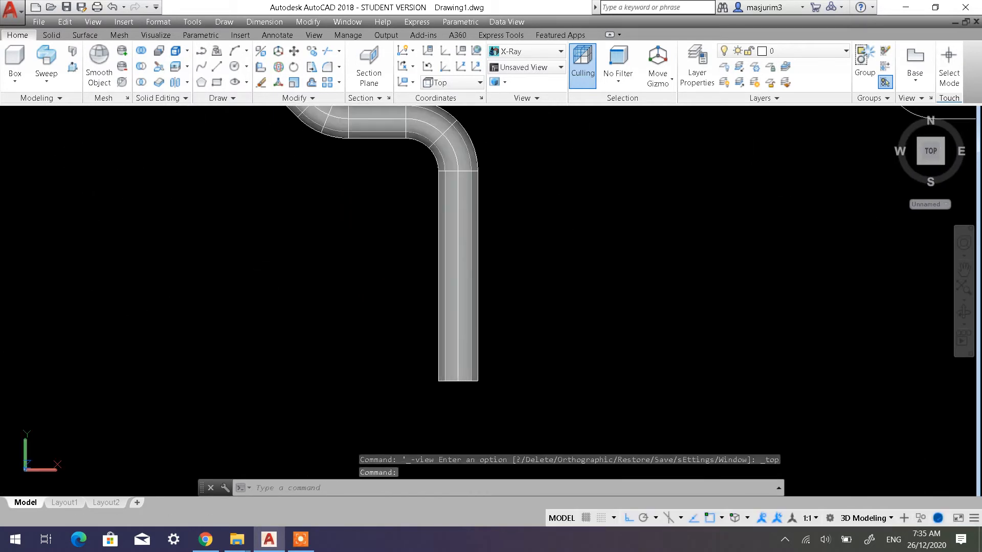
scroll(464, 364, "up", 2)
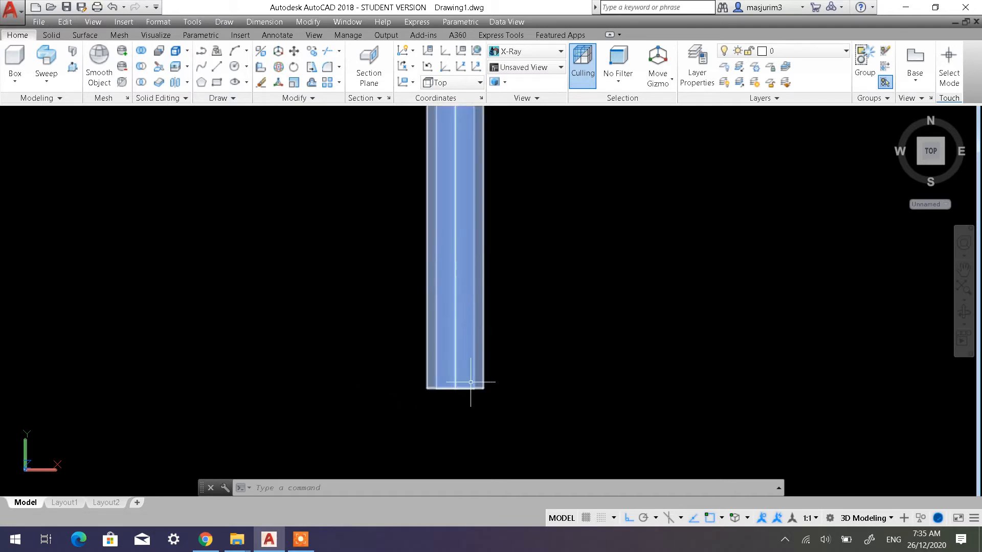
scroll(481, 369, "up", 3)
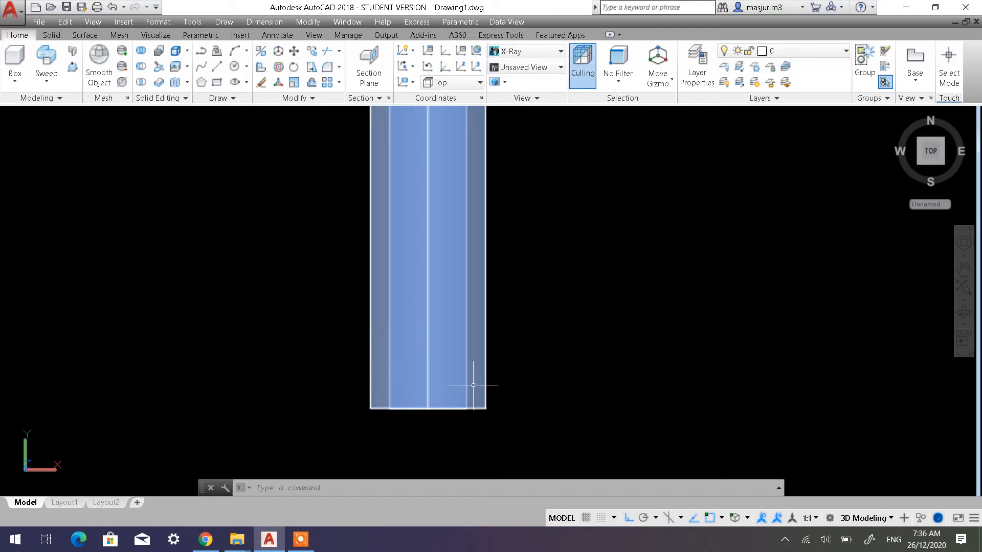
scroll(479, 336, "down", 7)
scroll(465, 358, "up", 2)
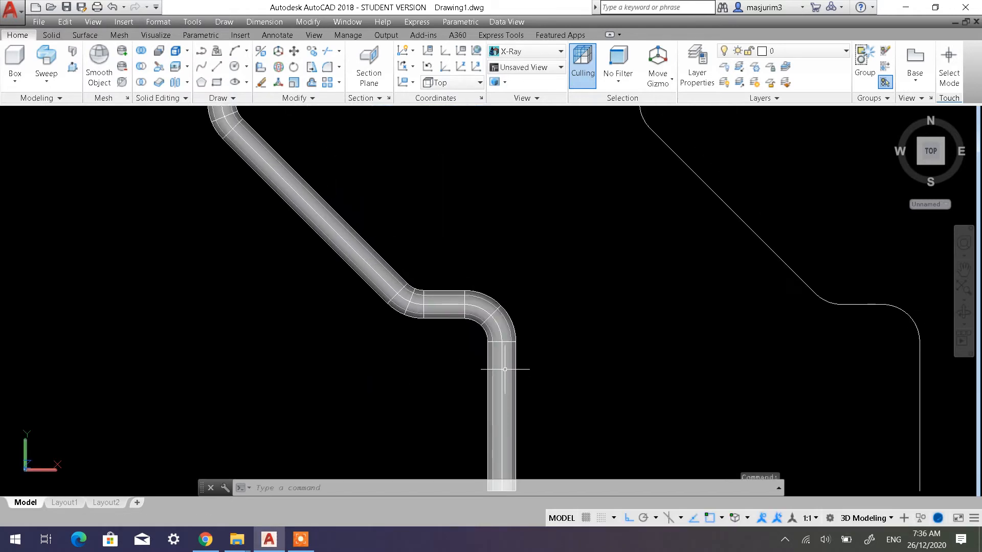
Examine the wall thickness along the multi-bend handle's diagonal section and upper straight end in the Top view
middle_click_drag(361, 292, 410, 383)
scroll(392, 326, "up", 5)
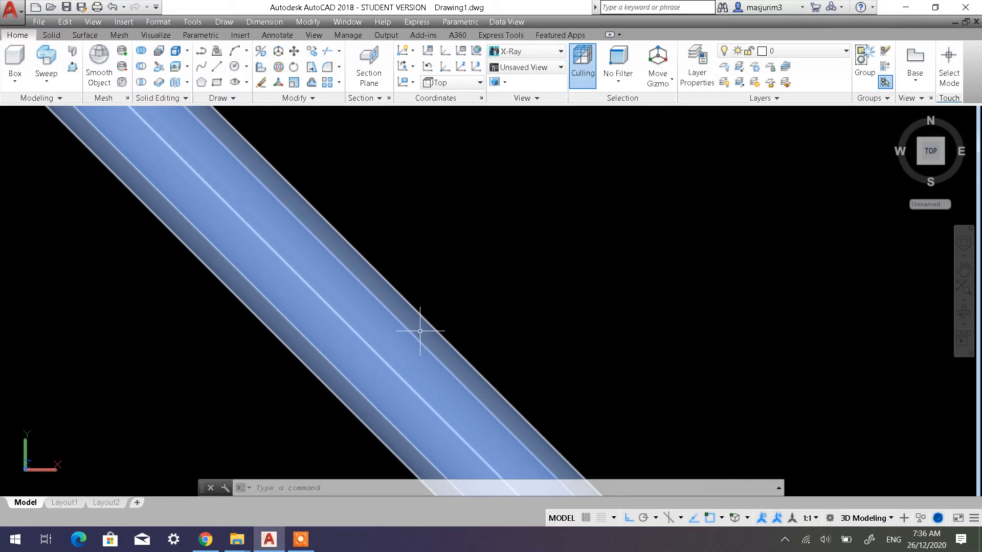
scroll(350, 376, "down", 5)
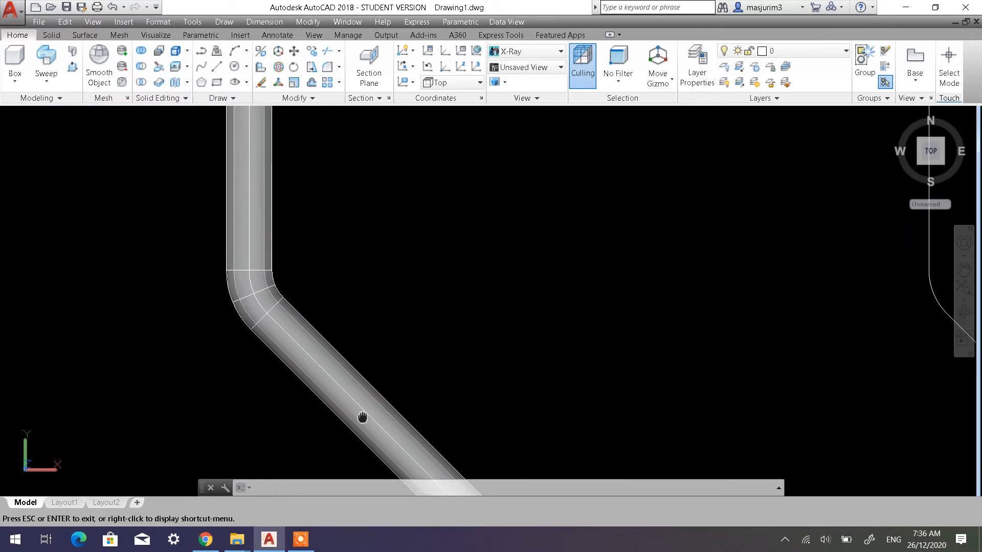
middle_click_drag(269, 196, 275, 356)
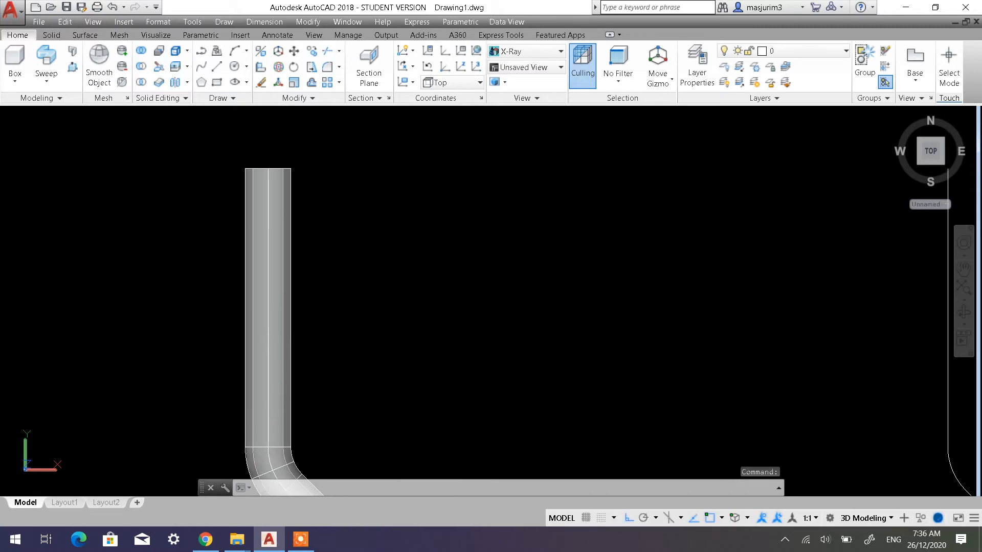
scroll(311, 286, "up", 6)
scroll(313, 317, "down", 8)
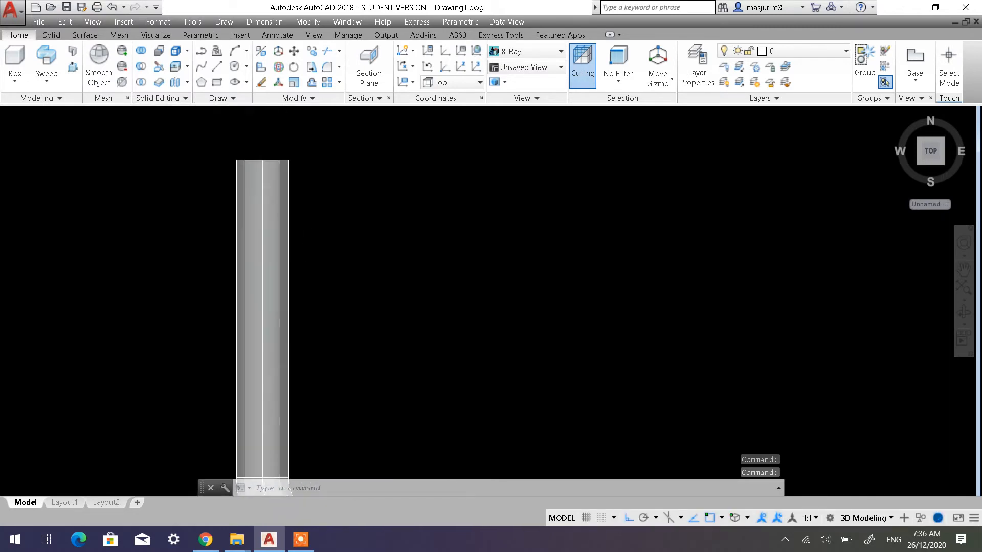
Orbit out of the Top view and examine the handle's hollow open end and overall shape in 3D
middle_click_drag(300, 325, 310, 187)
scroll(369, 274, "down", 3)
middle_click_drag(368, 274, 358, 164)
scroll(470, 382, "up", 2)
middle_click_drag(470, 382, 574, 335, "shift")
scroll(634, 360, "up", 3)
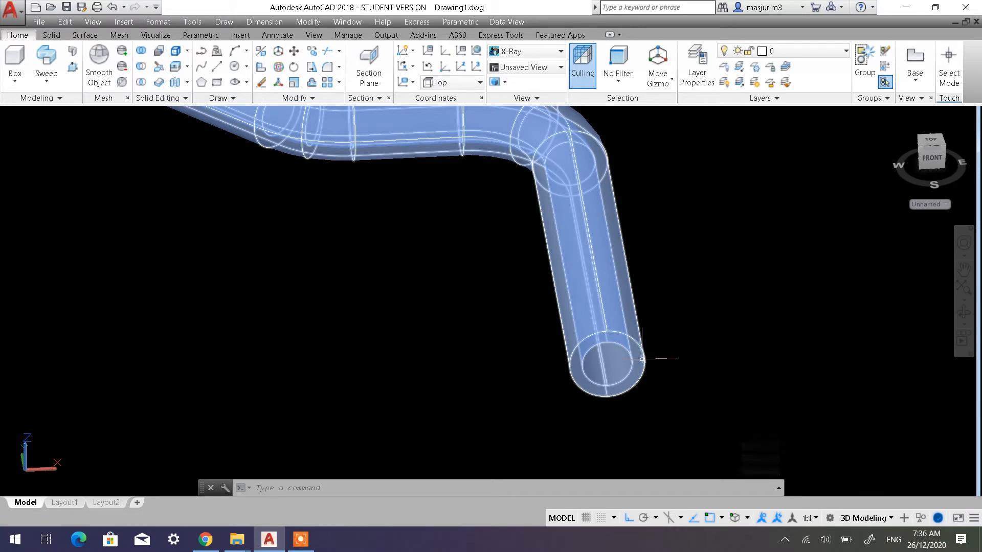
scroll(641, 360, "down", 5)
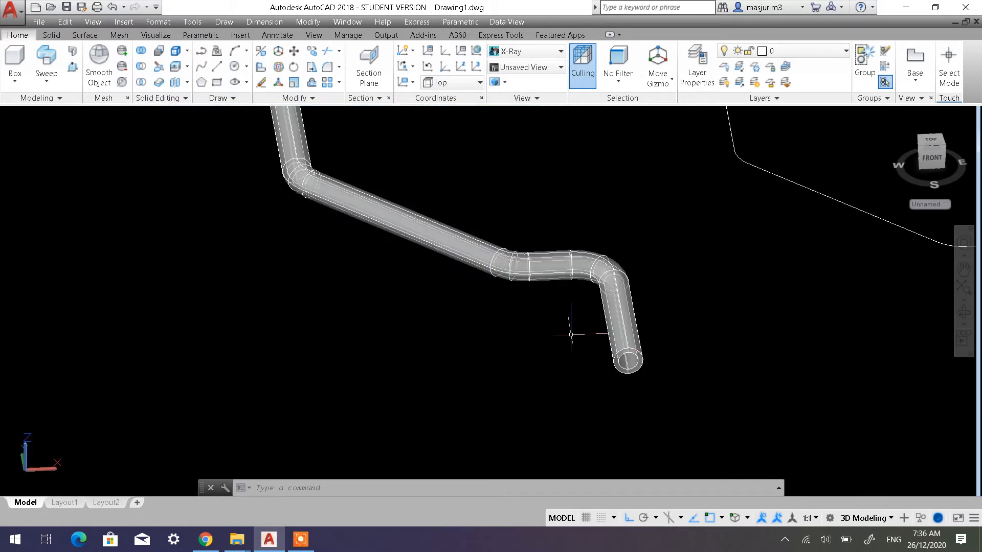
scroll(570, 335, "down", 2)
middle_click_drag(502, 311, 351, 301)
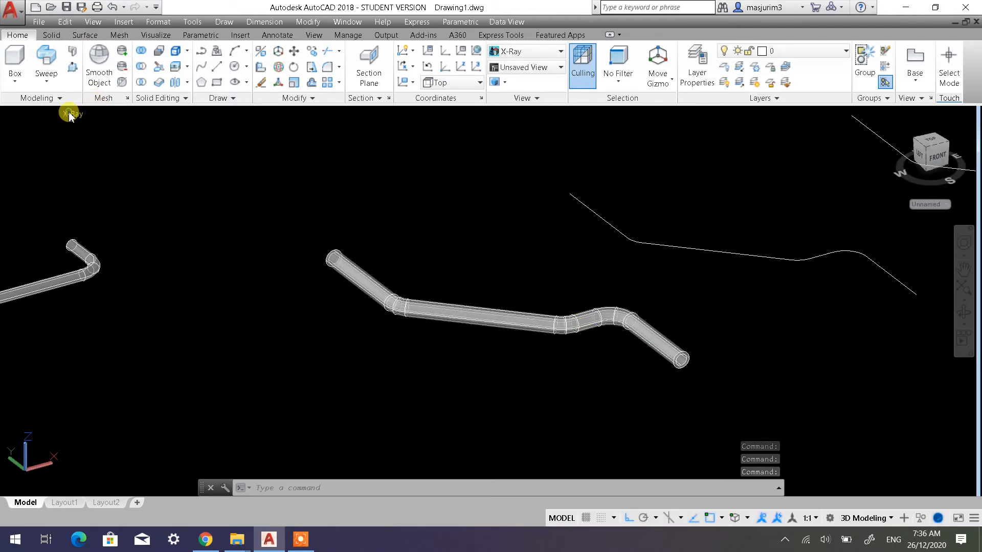
Set the visual style to 2D Wireframe and review the handles and spare path curves
left_click(71, 115)
left_click(99, 144)
scroll(350, 252, "down", 4)
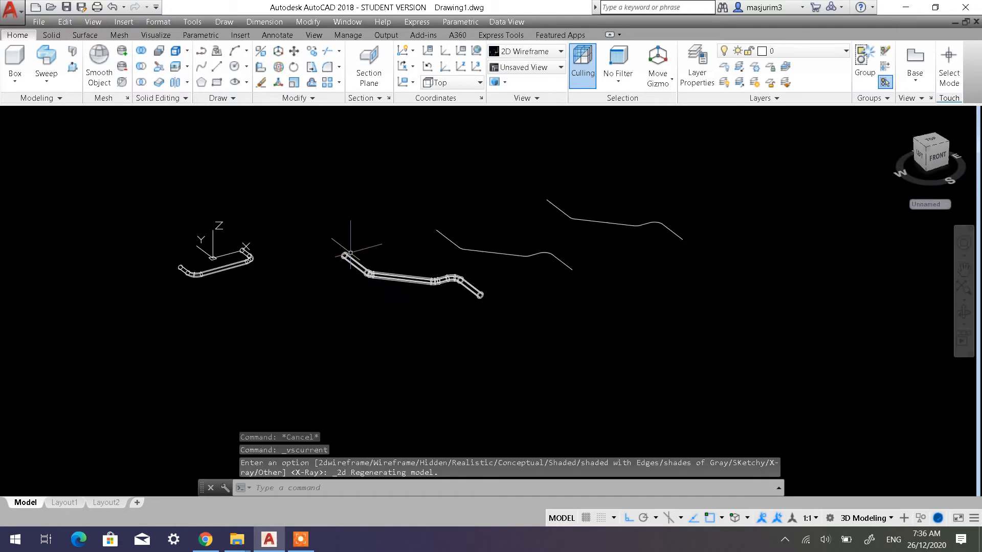
middle_click(402, 314)
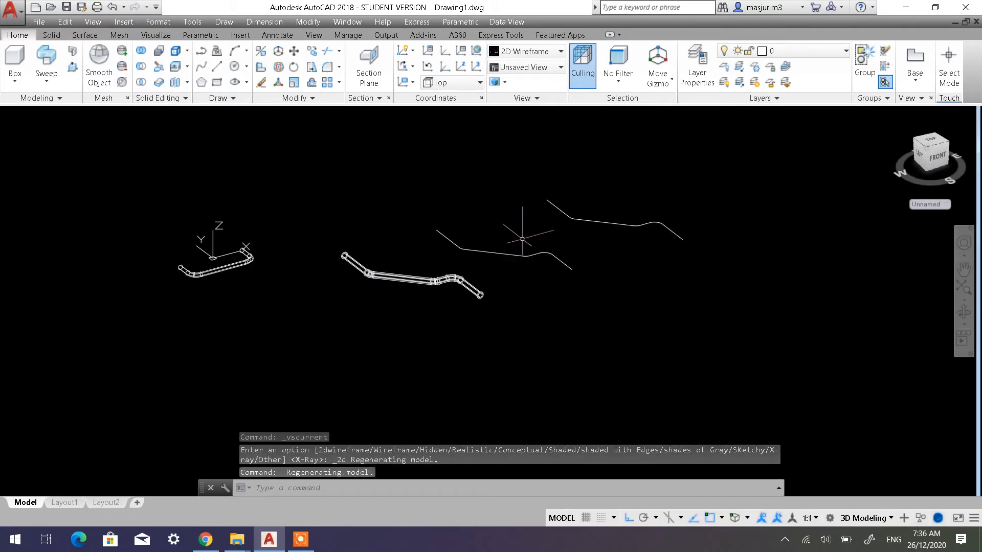
scroll(529, 238, "up", 2)
scroll(529, 258, "up", 2)
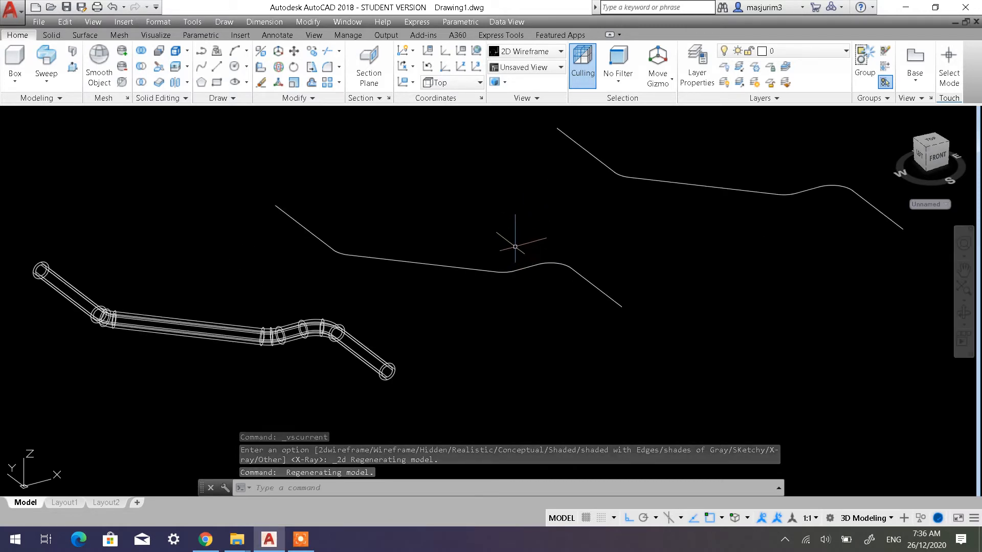
scroll(507, 257, "down", 2)
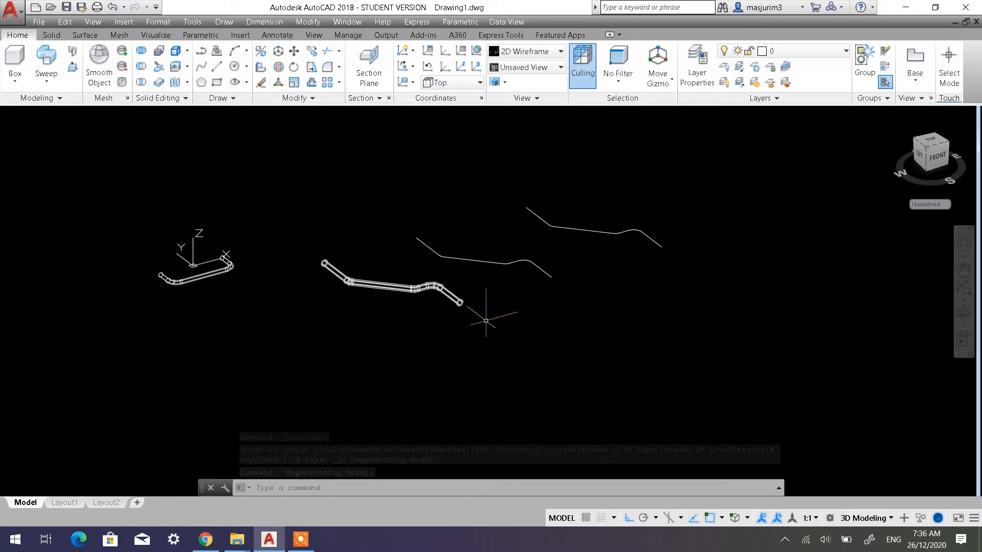
Start a line in the empty area beside the path curves with a 300-unit first segment in the negative Y direction
middle_click_drag(486, 312, 410, 252)
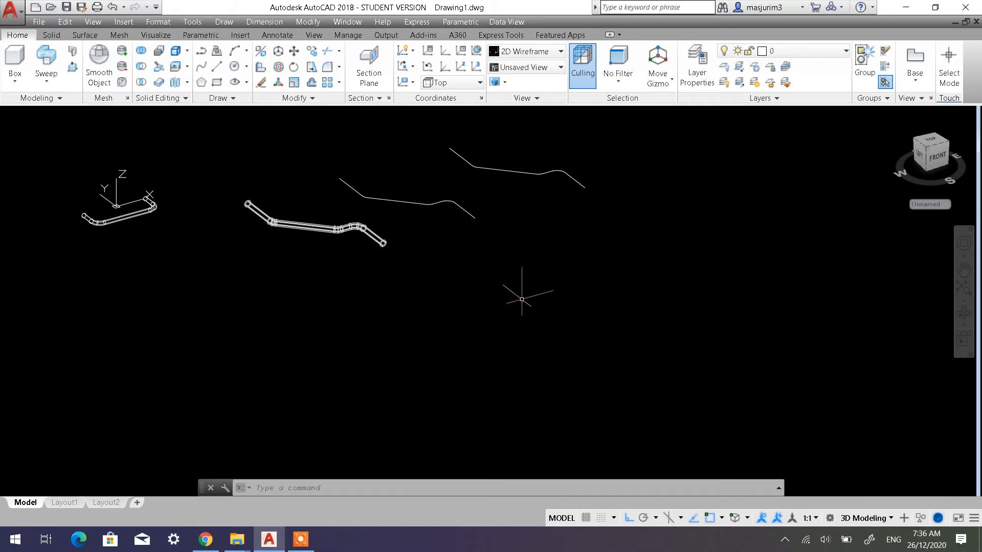
middle_click_drag(514, 304, 500, 324)
scroll(530, 314, "up", 2)
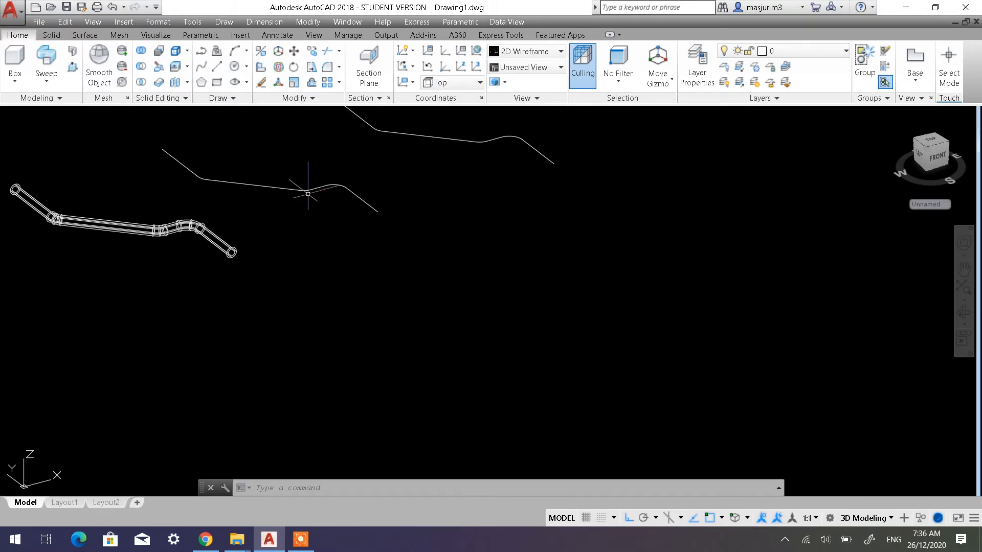
left_click(218, 66)
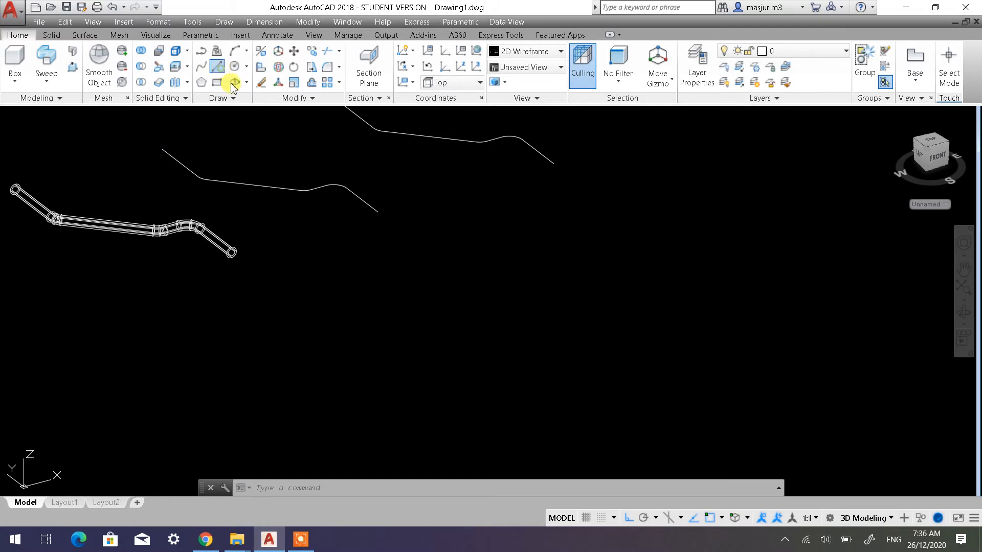
left_click(482, 322)
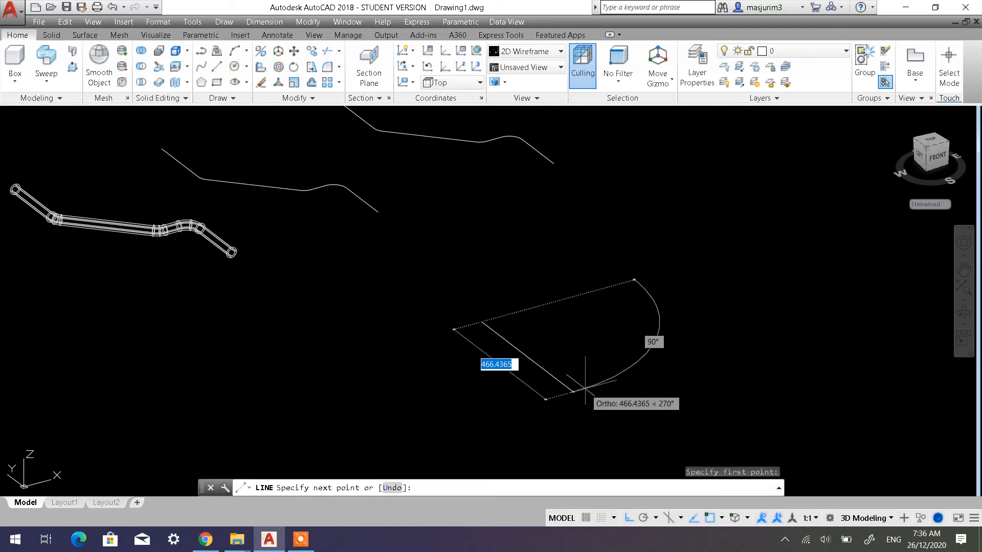
type("300")
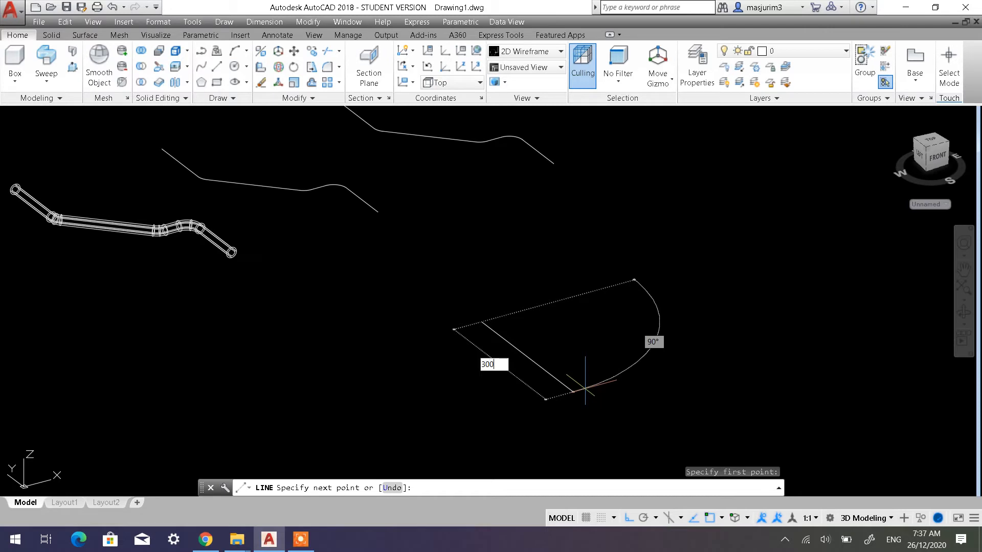
key("Return")
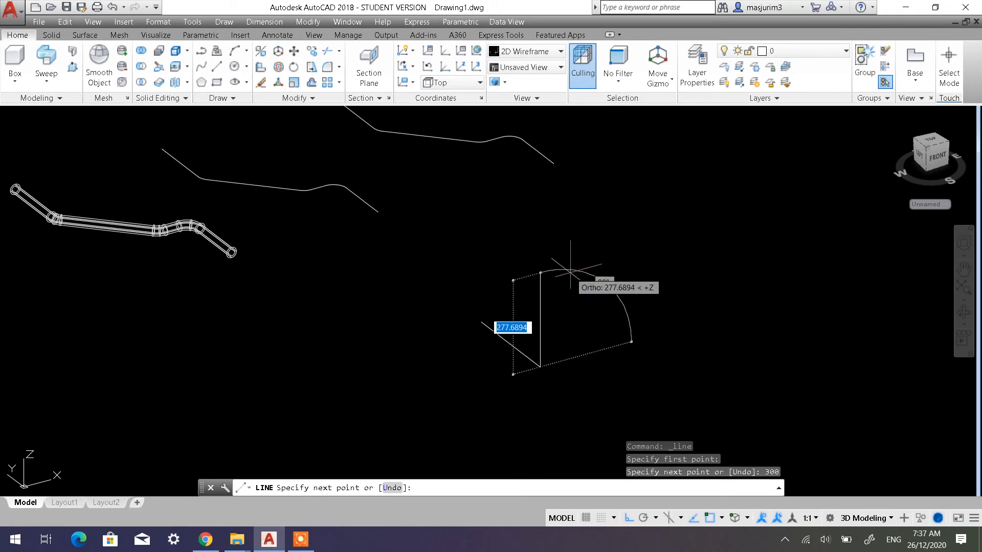
Continue the line 200 units up along Z and 300 units along positive X, and finish it
type("200")
key("Return")
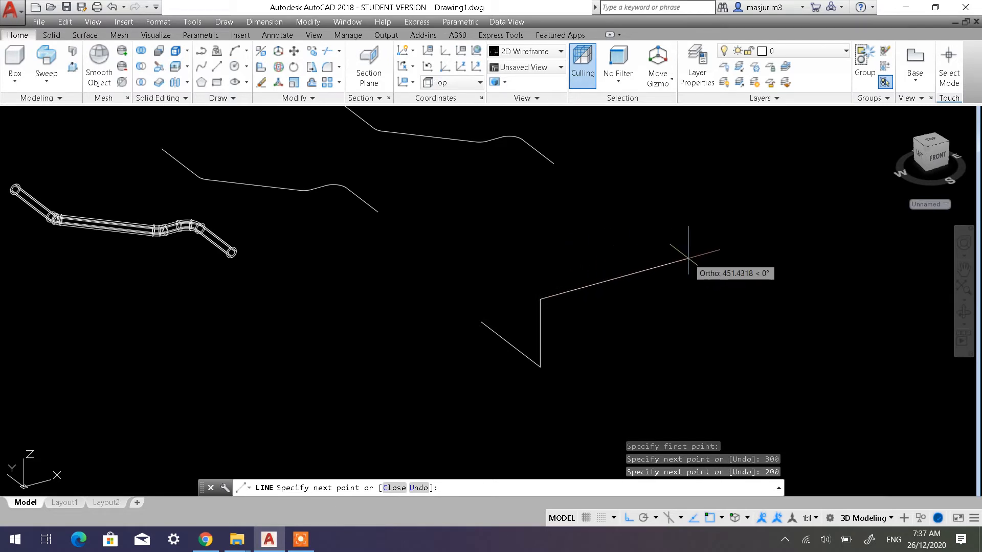
type("30")
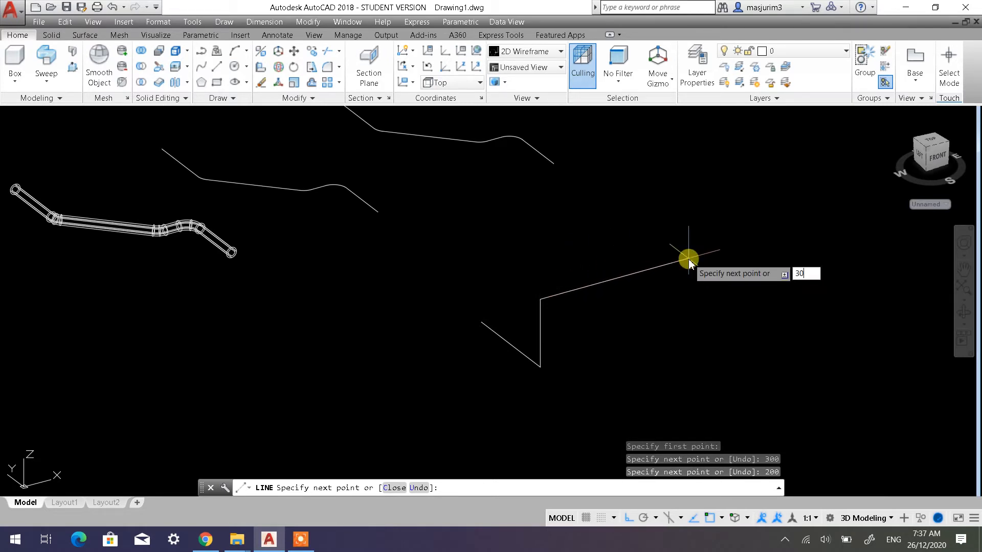
type("0")
key("Return")
key("Return")
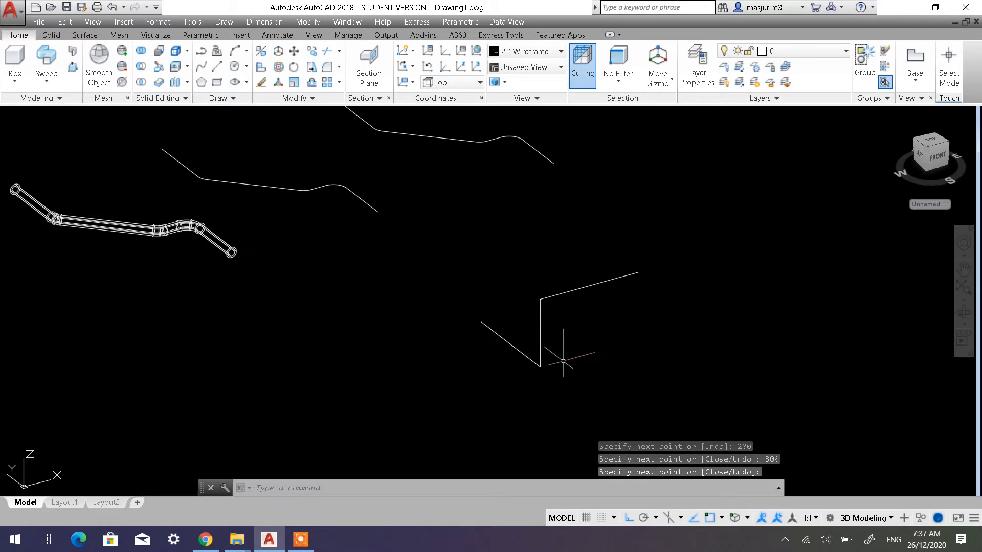
Fillet the lower corner between the first segment and the vertical segment with a radius of 50
scroll(553, 366, "up", 4)
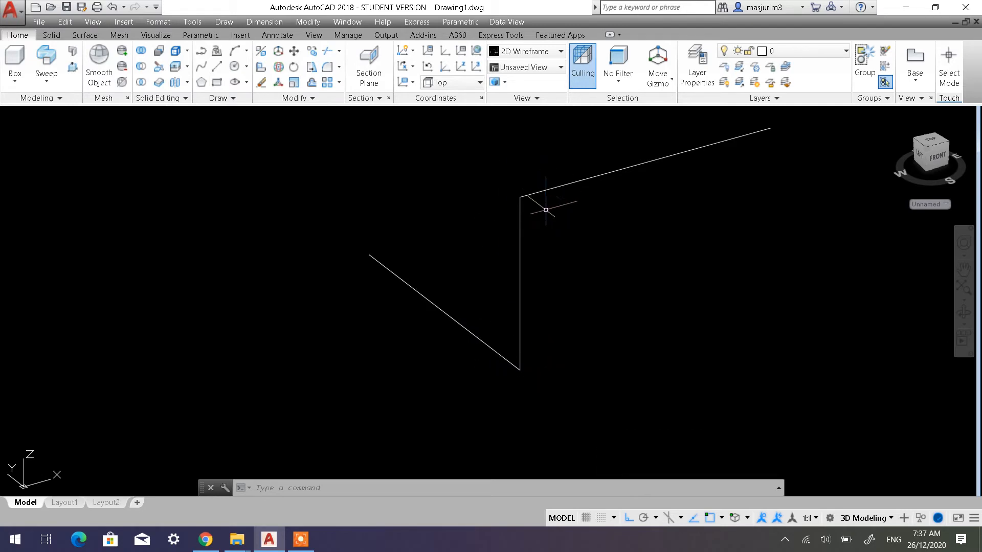
left_click(327, 75)
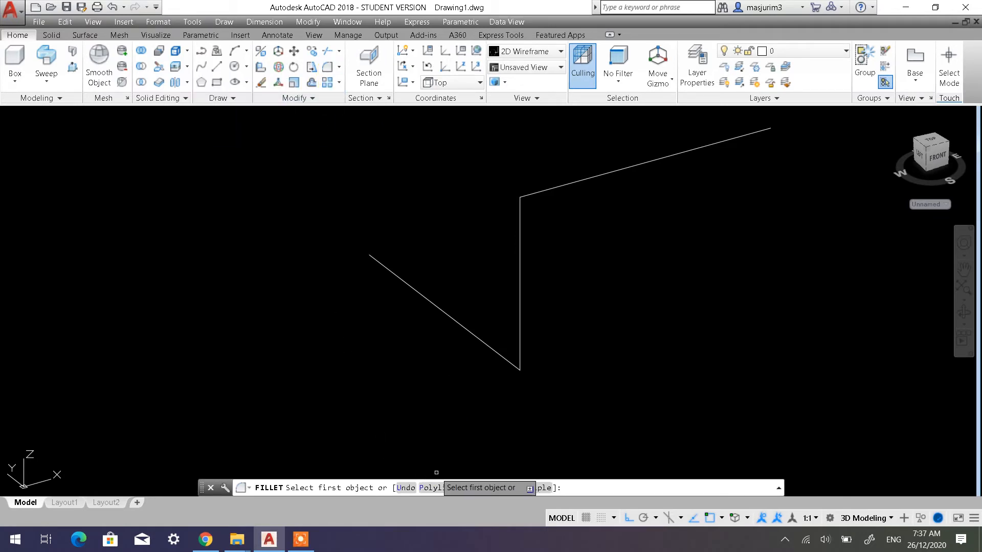
left_click(479, 489)
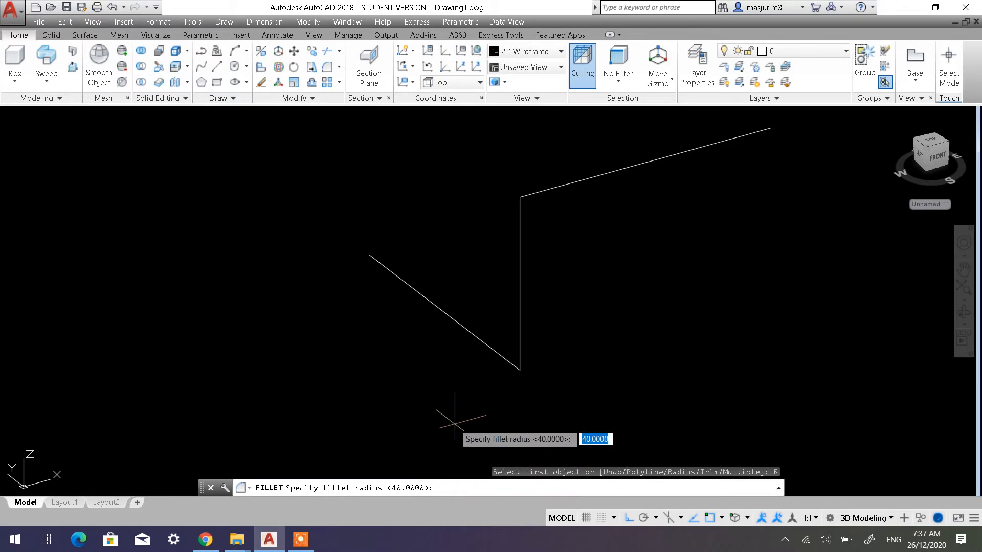
type("50")
key("Return")
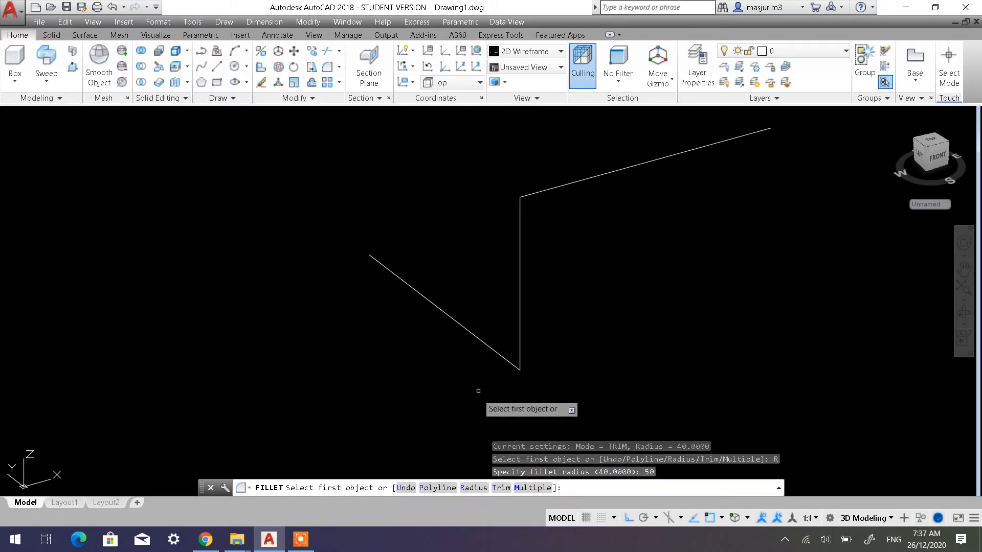
left_click(497, 355)
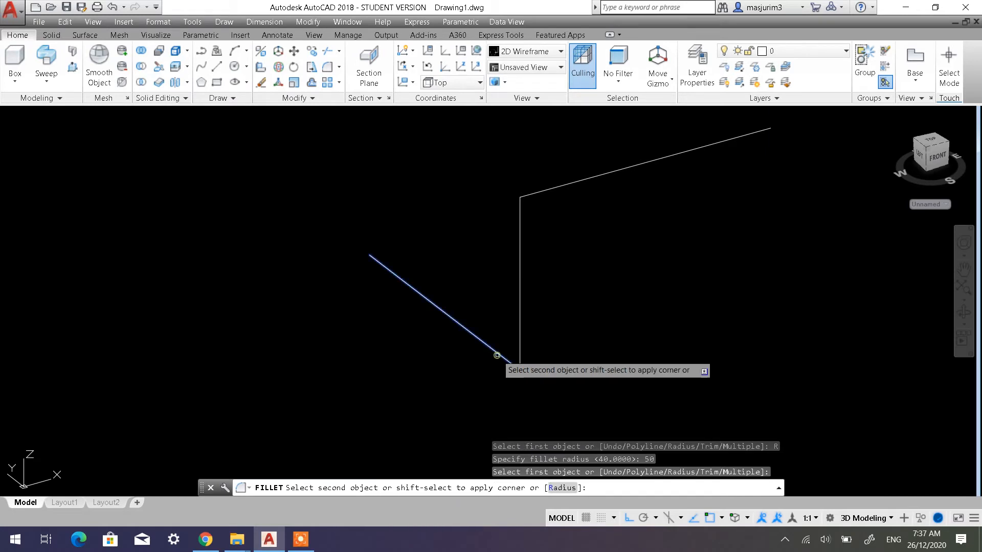
left_click(519, 339)
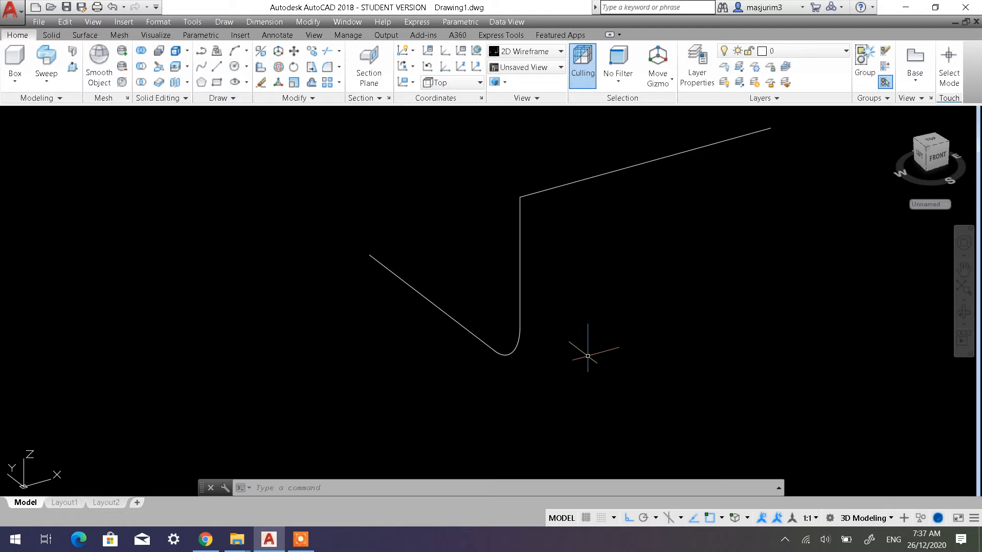
Fillet the upper corner between the vertical segment and the last segment with the same radius of 50
type("f")
key("Return")
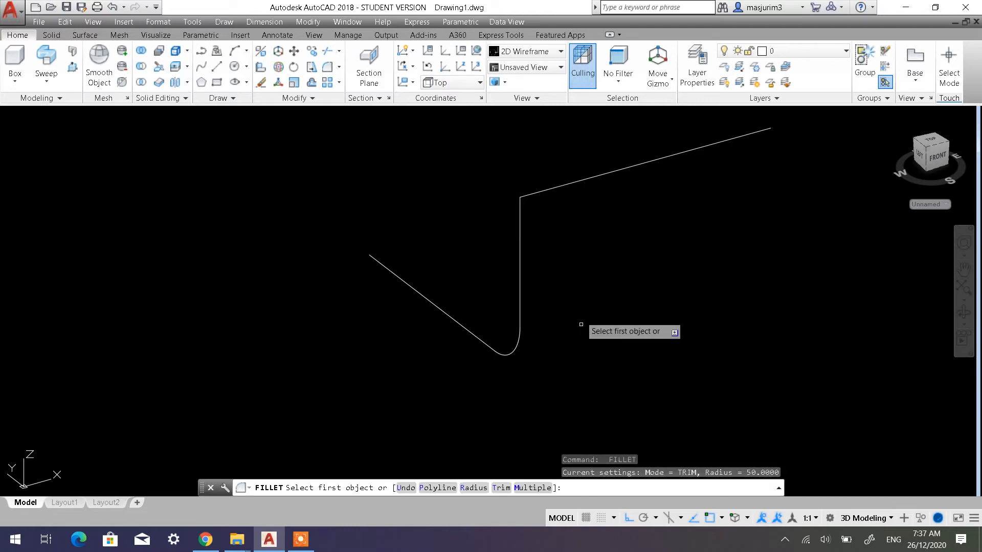
left_click(520, 225)
left_click(551, 189)
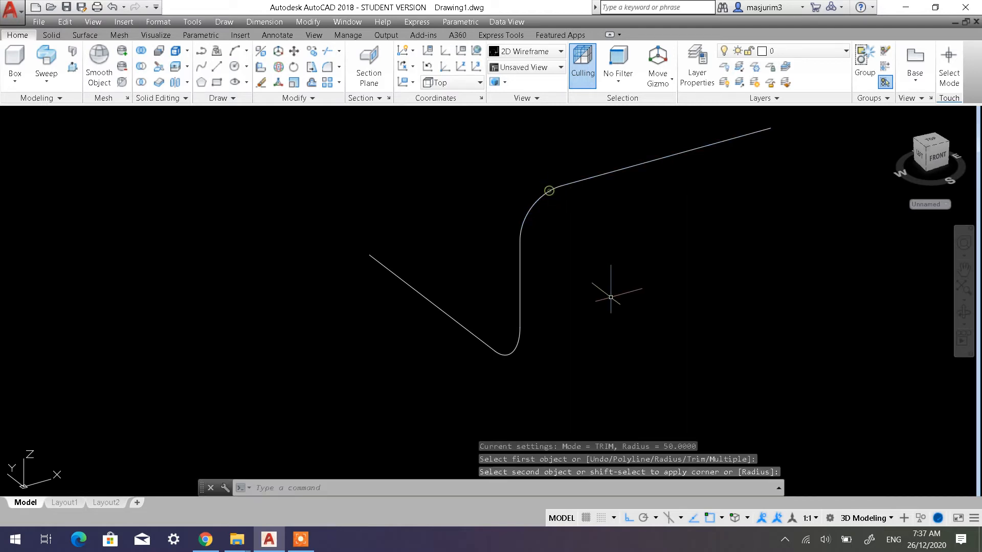
Join all lines and fillet arcs of the new path into a single object and select it to check the result
scroll(603, 301, "down", 2)
mouse_move(586, 296)
middle_mouse_down()
mouse_move(561, 343)
mouse_move(530, 363)
middle_mouse_up()
middle_click_drag(590, 358, 568, 366, "shift")
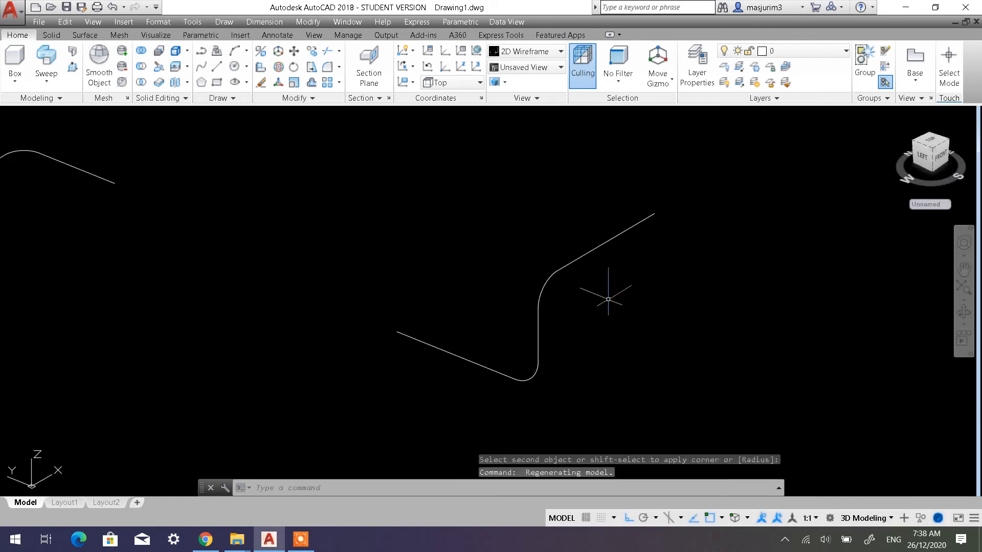
left_click(295, 98)
left_click(301, 128)
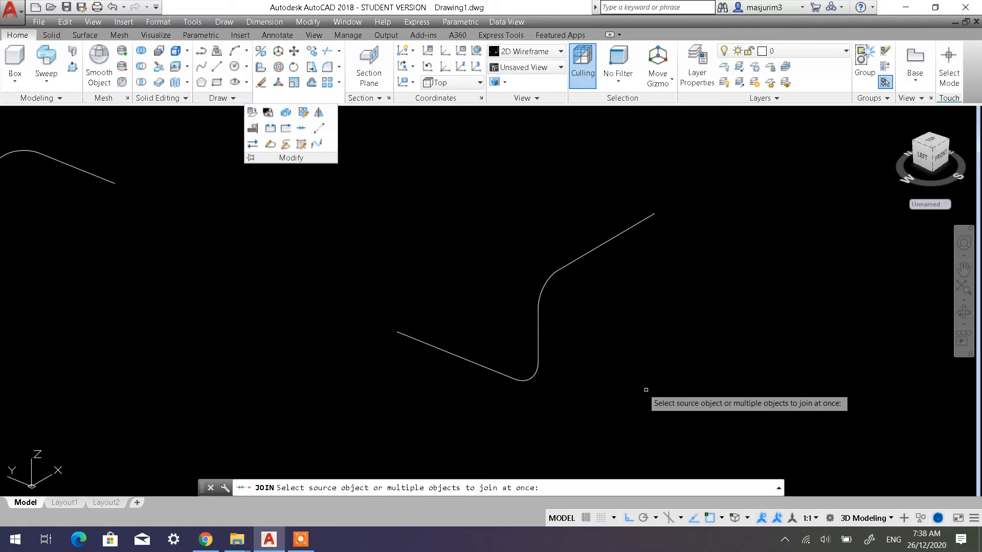
left_click(697, 401)
left_click(396, 214)
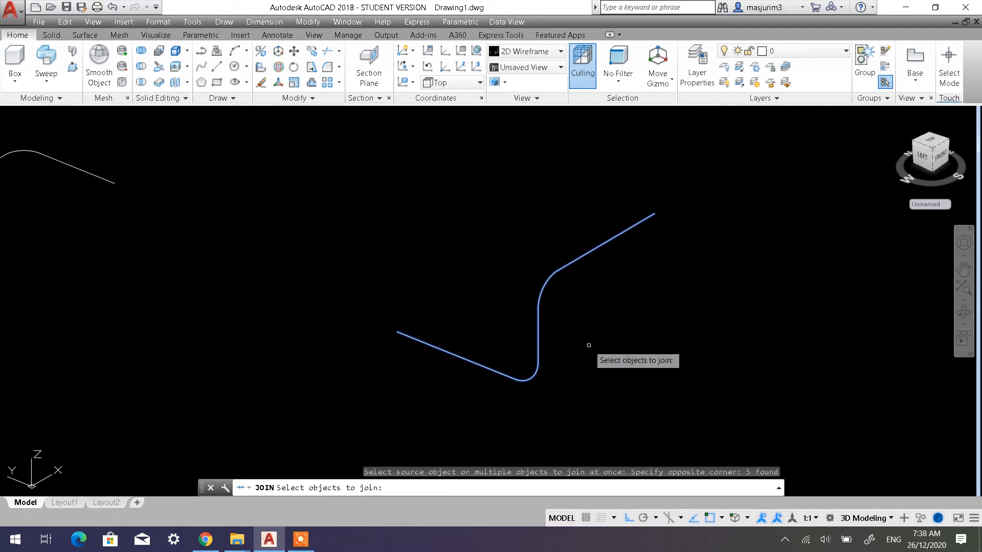
key("Return")
left_click(564, 266)
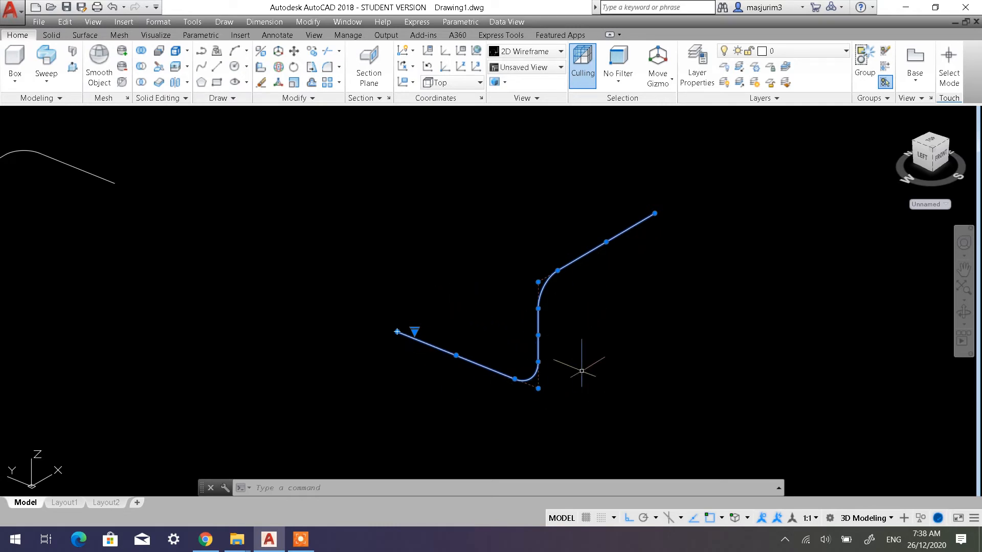
key("Escape")
key("Escape")
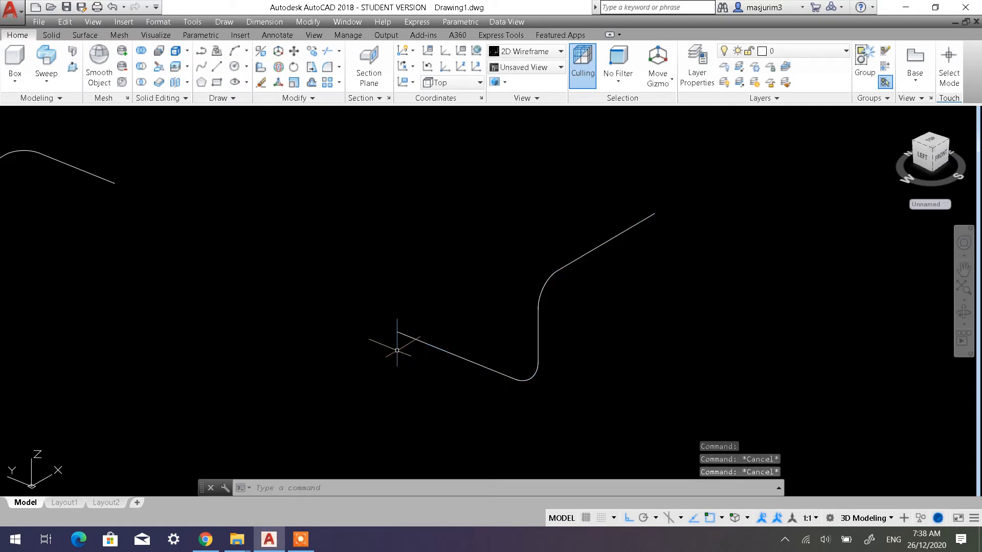
Restore the World coordinate system and set the UCS to the Front preset
scroll(397, 350, "up", 4)
scroll(388, 313, "down", 2)
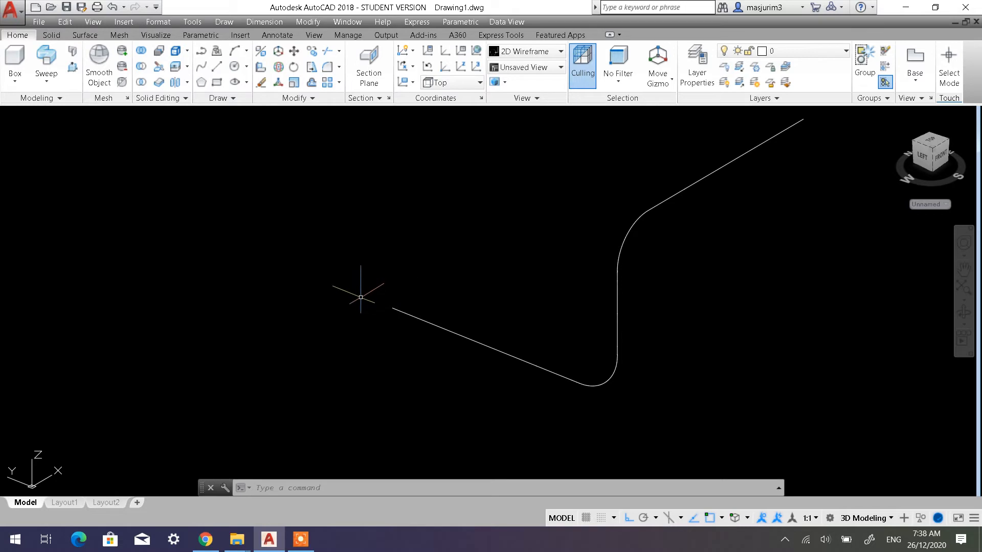
left_click(428, 67)
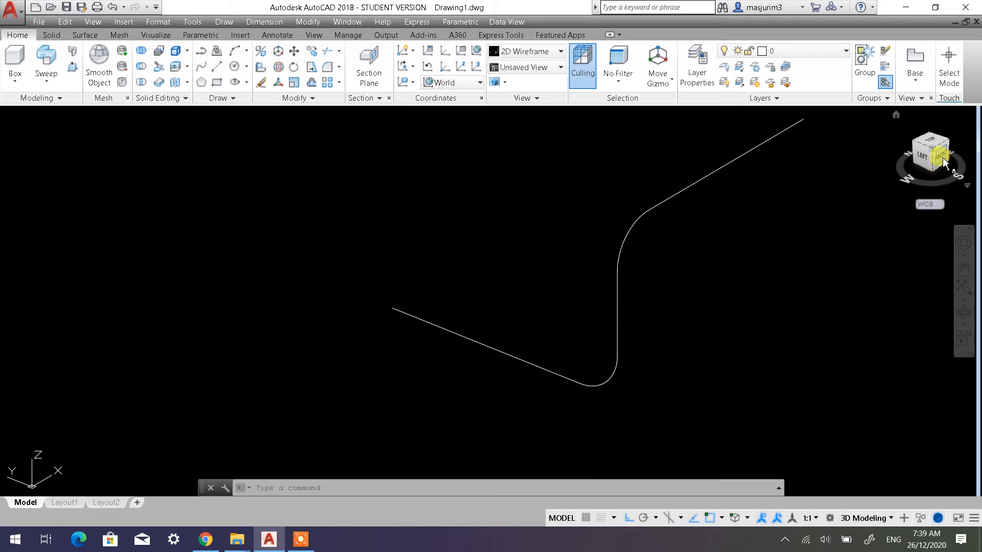
left_click(469, 82)
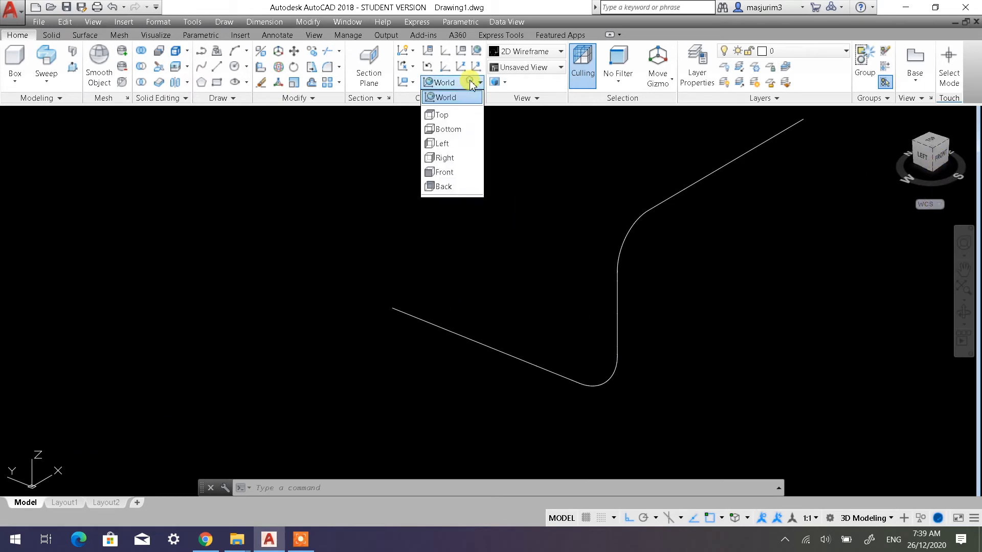
left_click(452, 172)
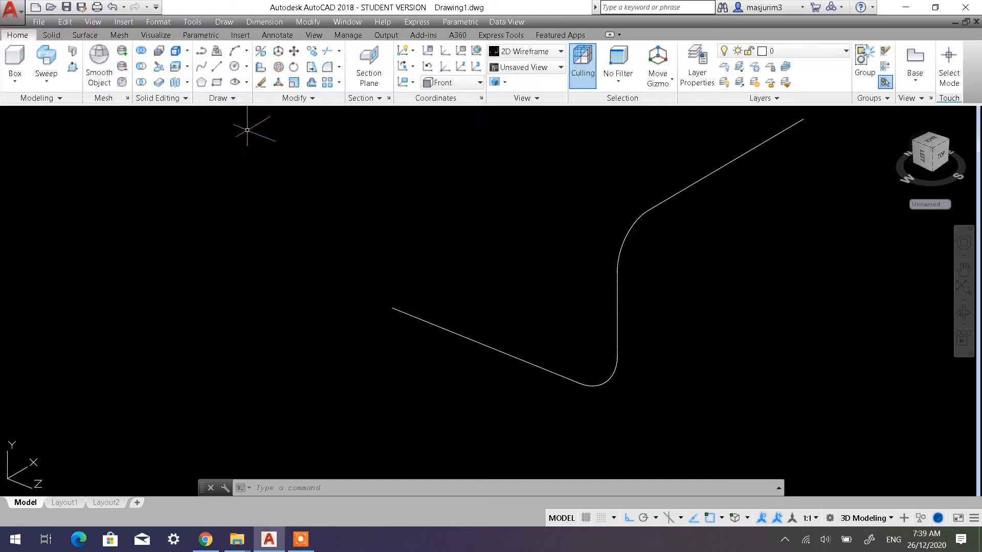
Draw a 5-sided polygon centred on the free end of the path's first segment, inscribed in a circle of radius 15
left_click(202, 84)
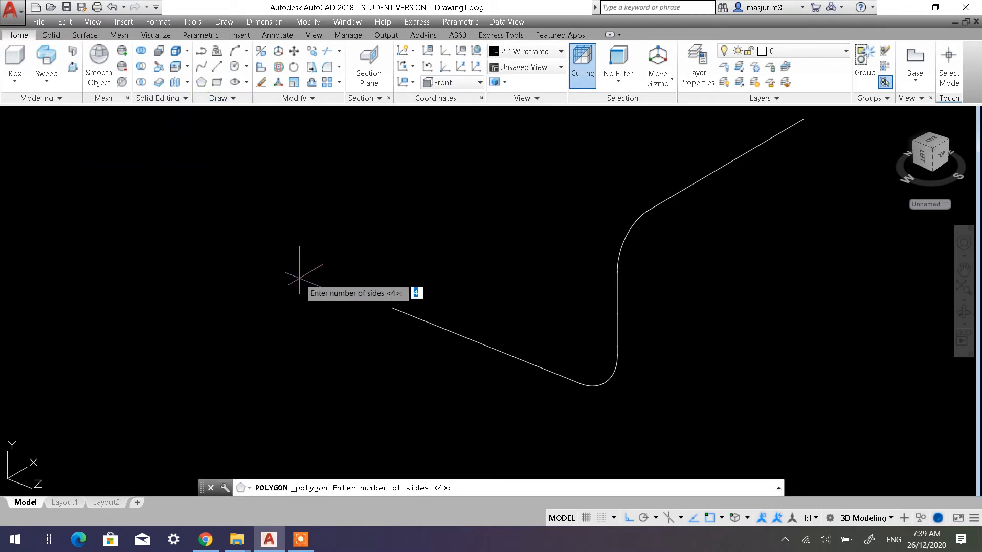
left_click(453, 481)
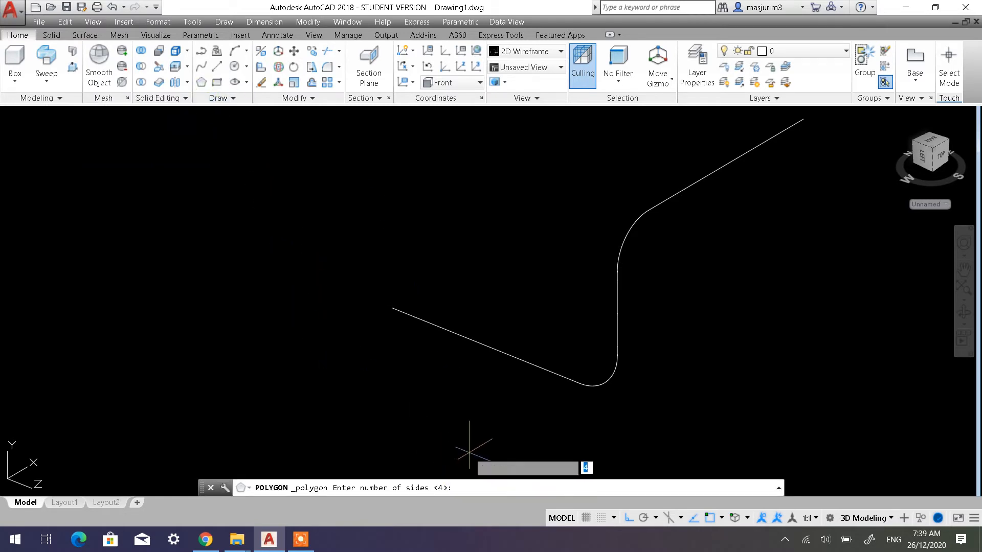
type("5")
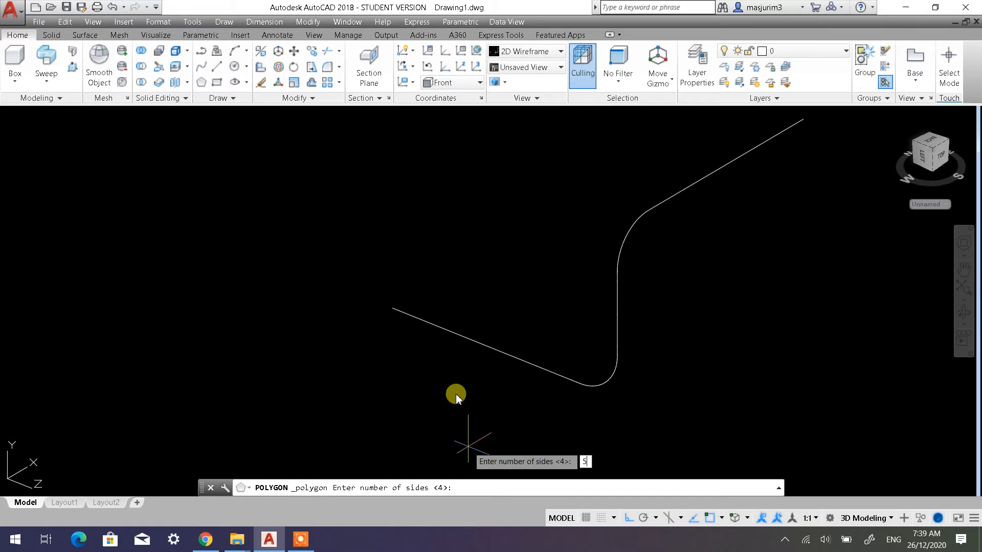
key("Return")
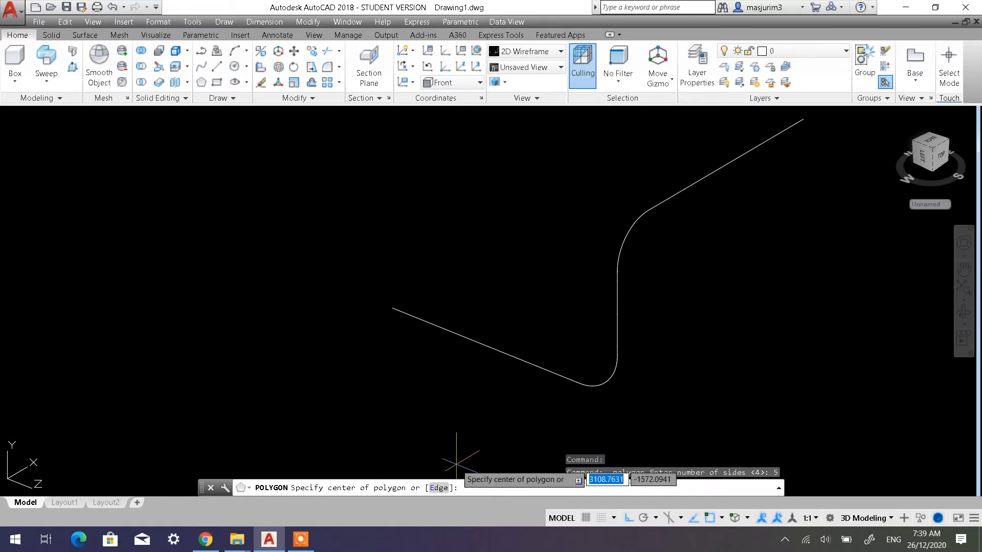
scroll(388, 353, "up", 3)
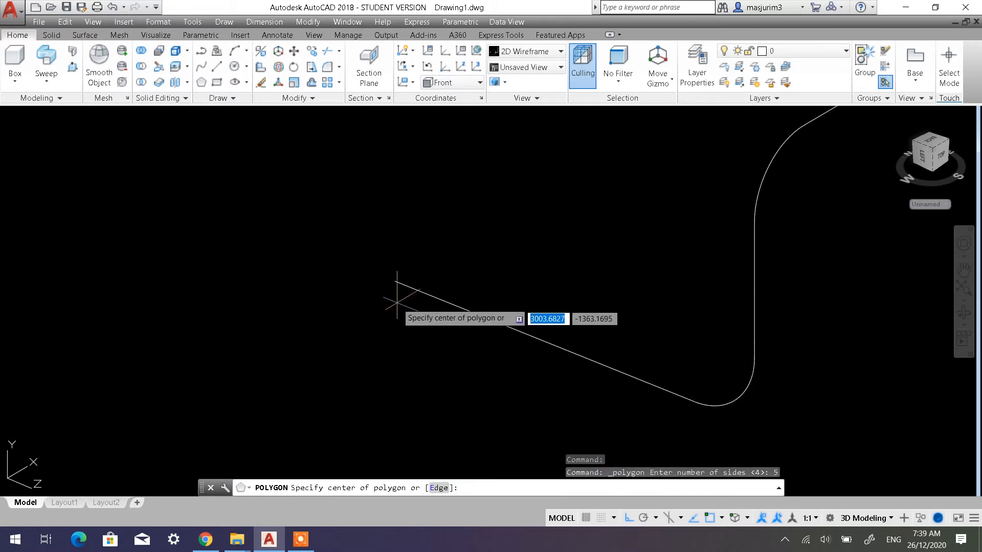
left_click(395, 281)
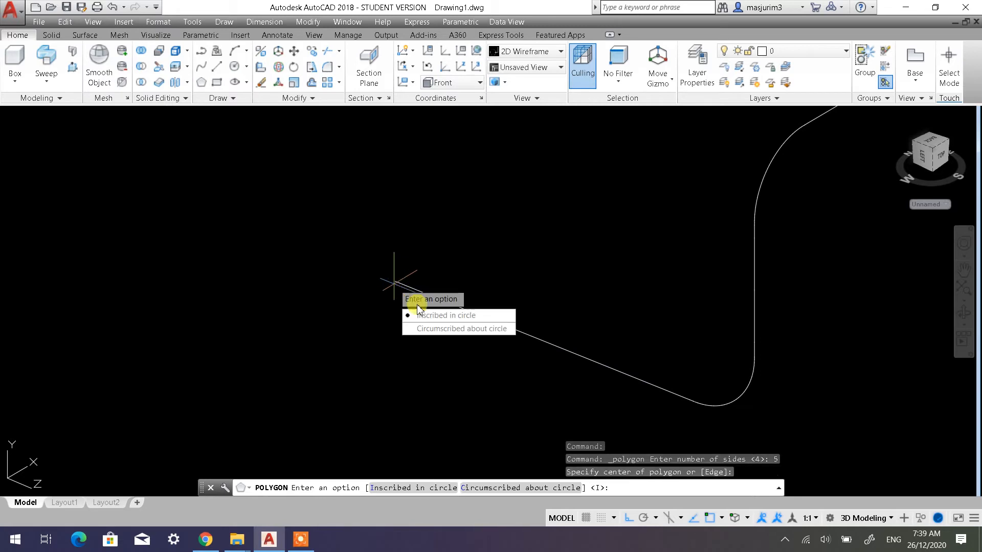
left_click(429, 317)
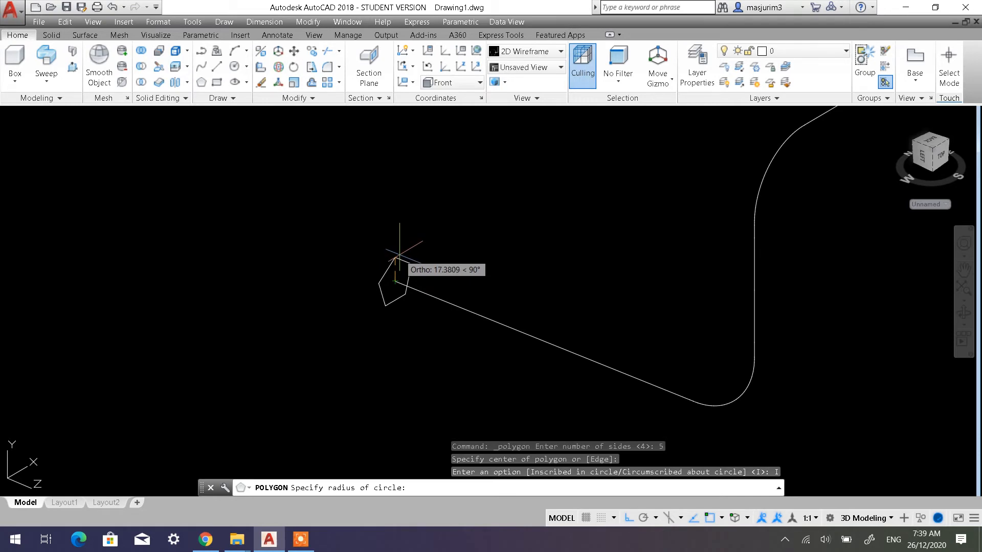
type("15")
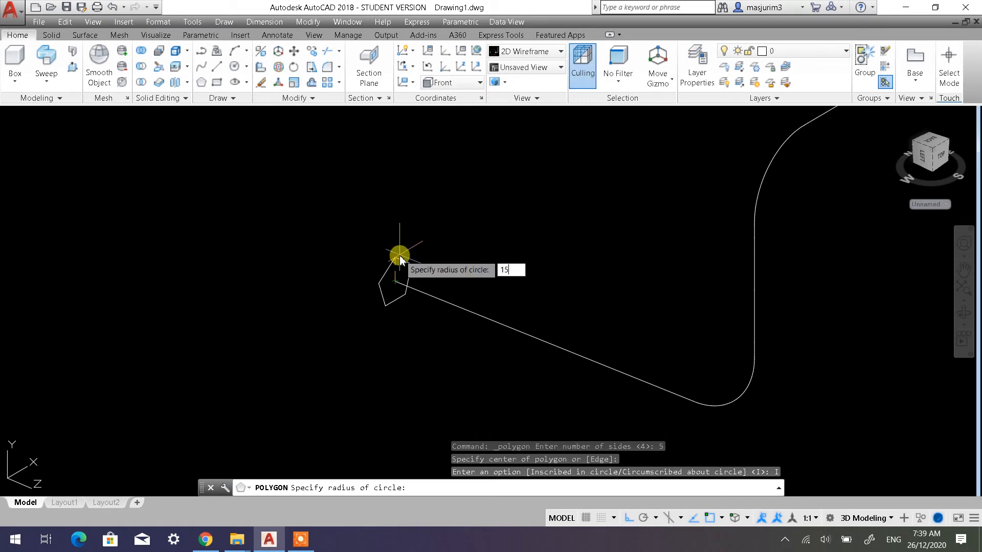
key("Return")
Check the pentagon profile and the joined path by selecting both, and clear the selection
scroll(452, 252, "down", 4)
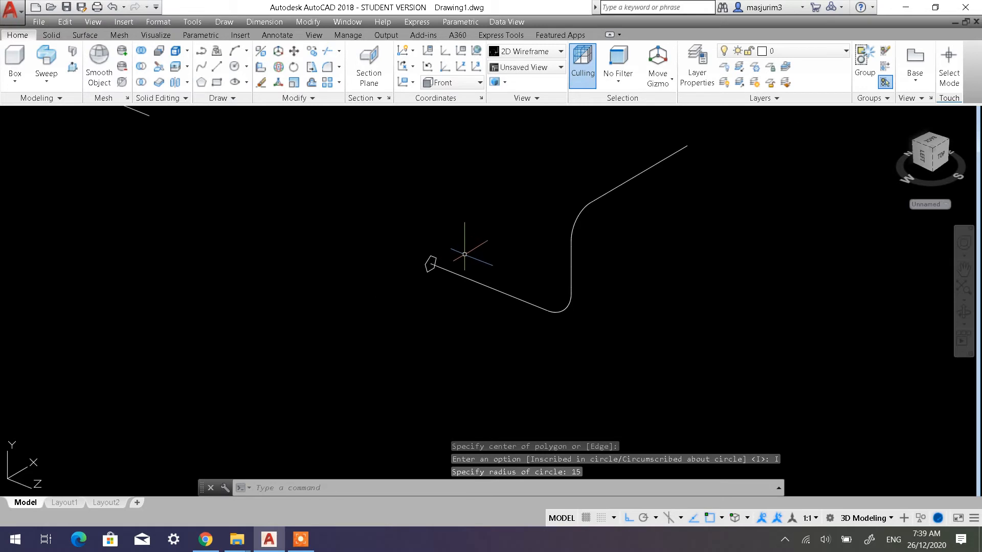
middle_click_drag(465, 255, 390, 301)
scroll(390, 301, "up", 2)
left_click(343, 309)
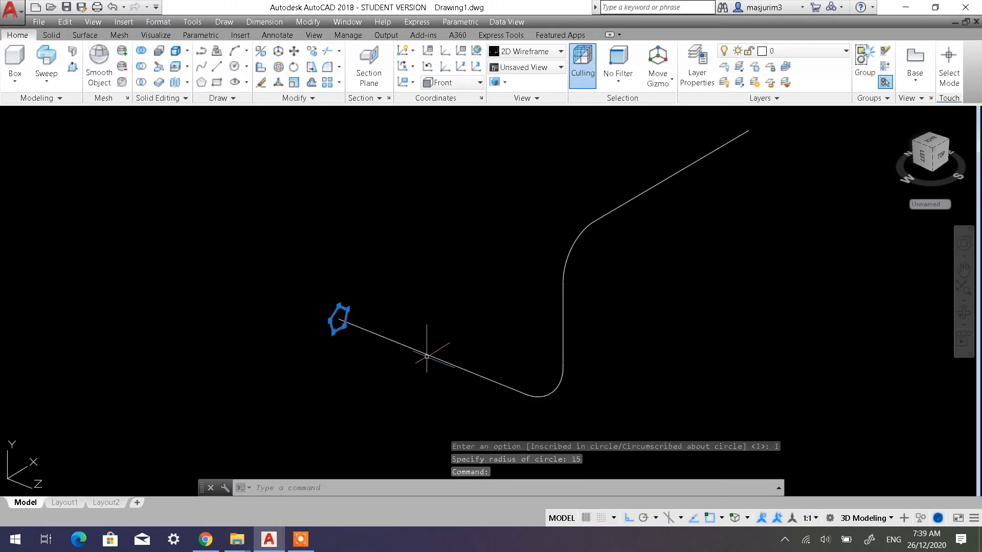
left_click(428, 356)
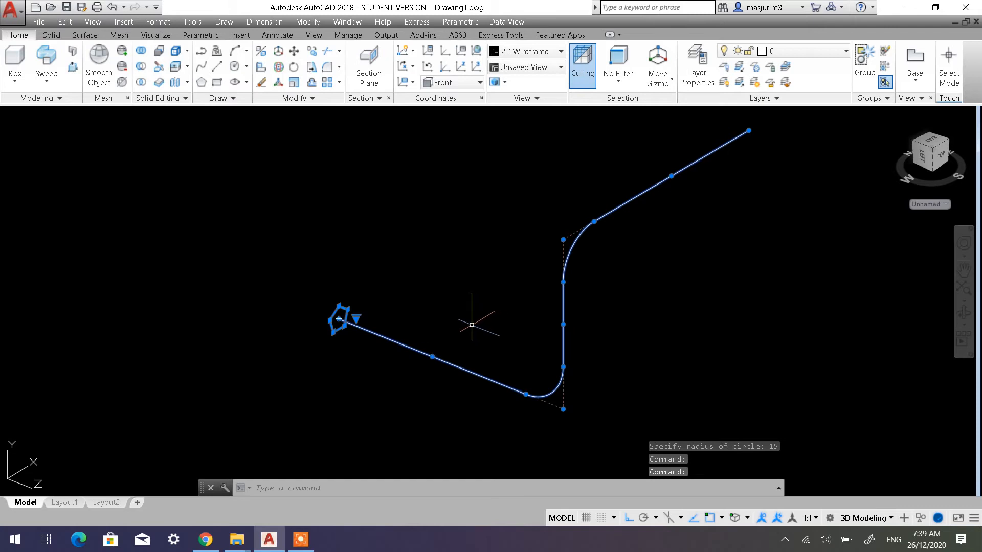
key("Escape")
key("Escape")
key("Escape")
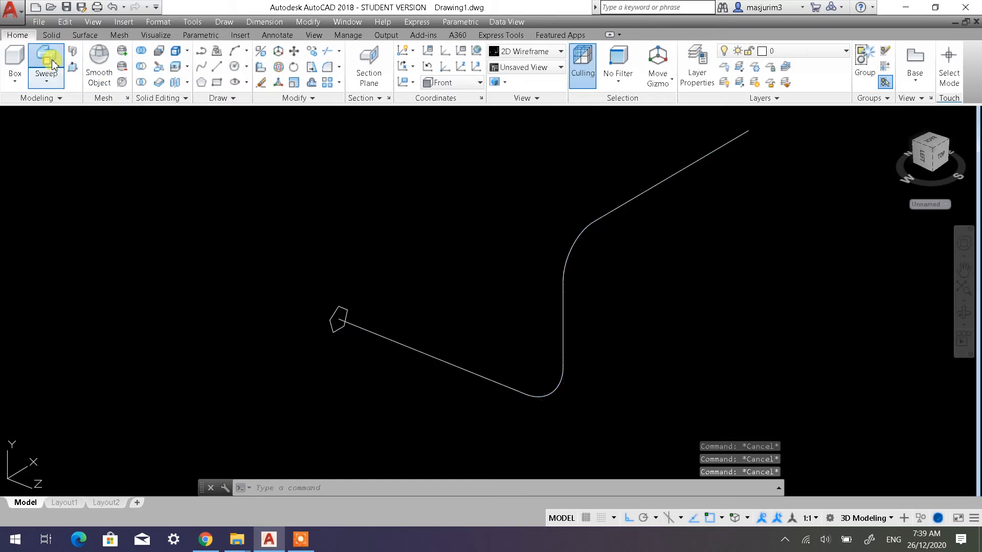
Sweep the pentagon along the joined path as a solid and view the whole resulting bar
left_click(46, 59)
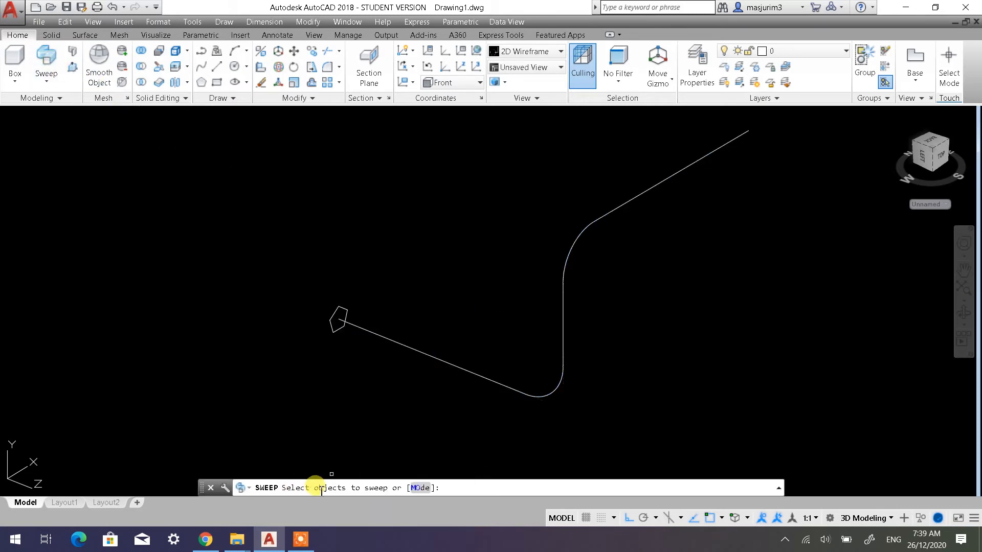
left_click(333, 327)
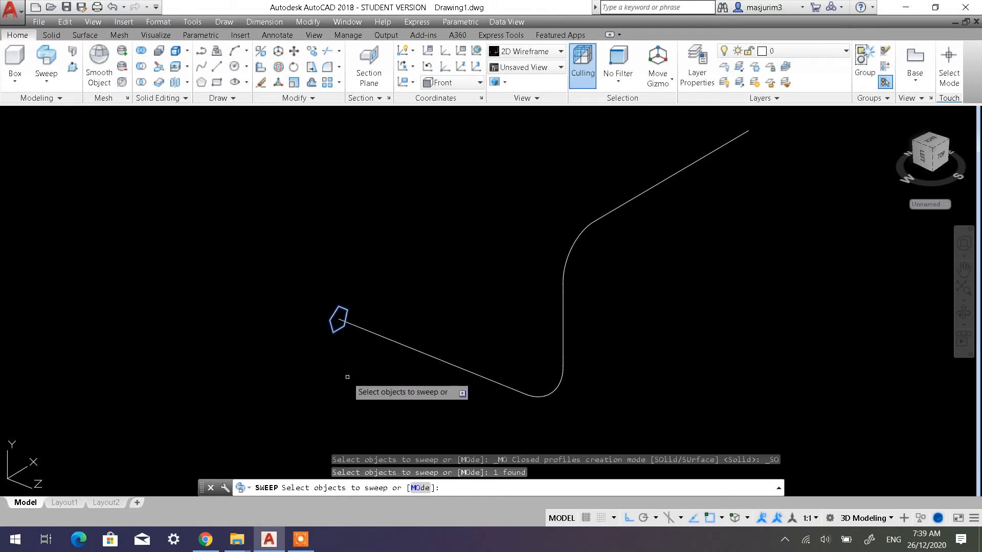
key("Return")
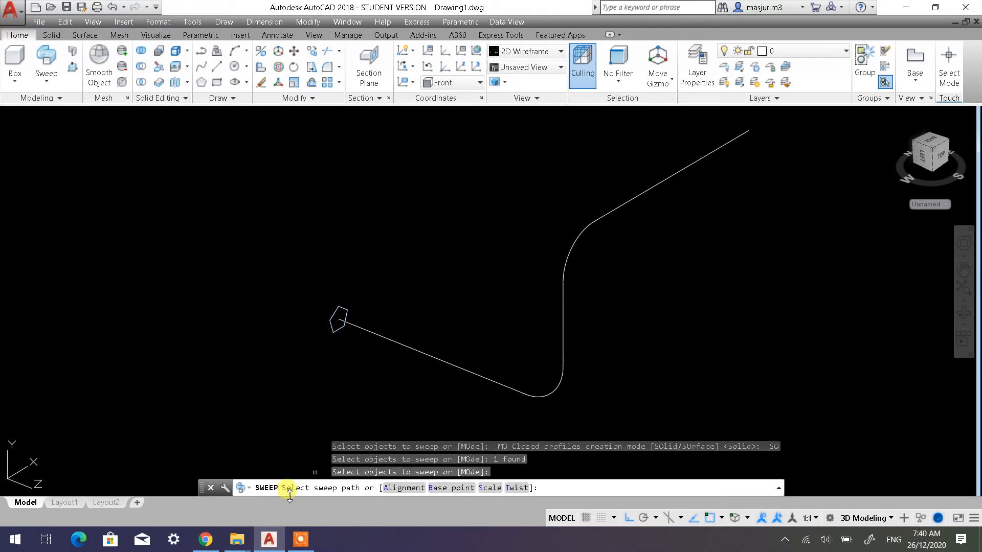
left_click(417, 352)
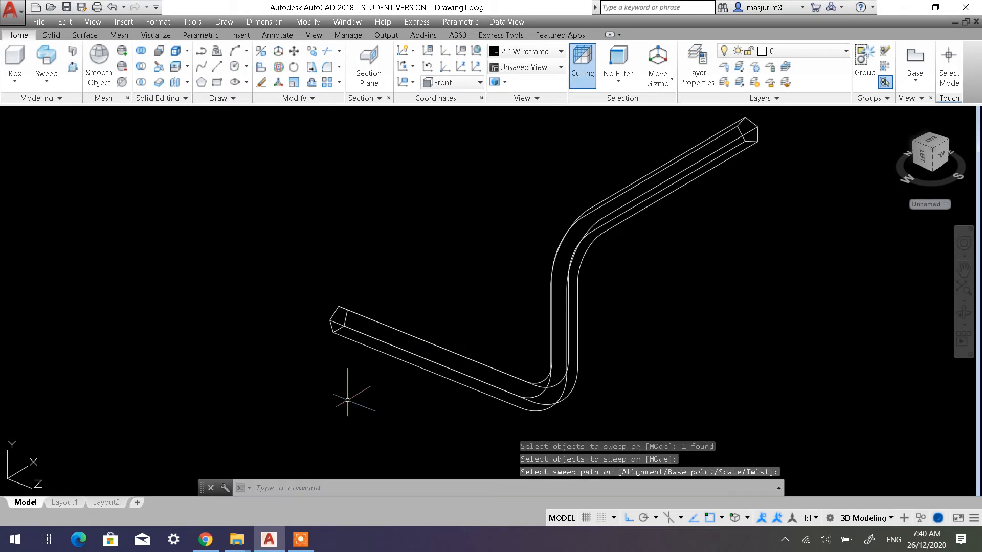
scroll(389, 305, "down", 2)
middle_click_drag(387, 305, 355, 327)
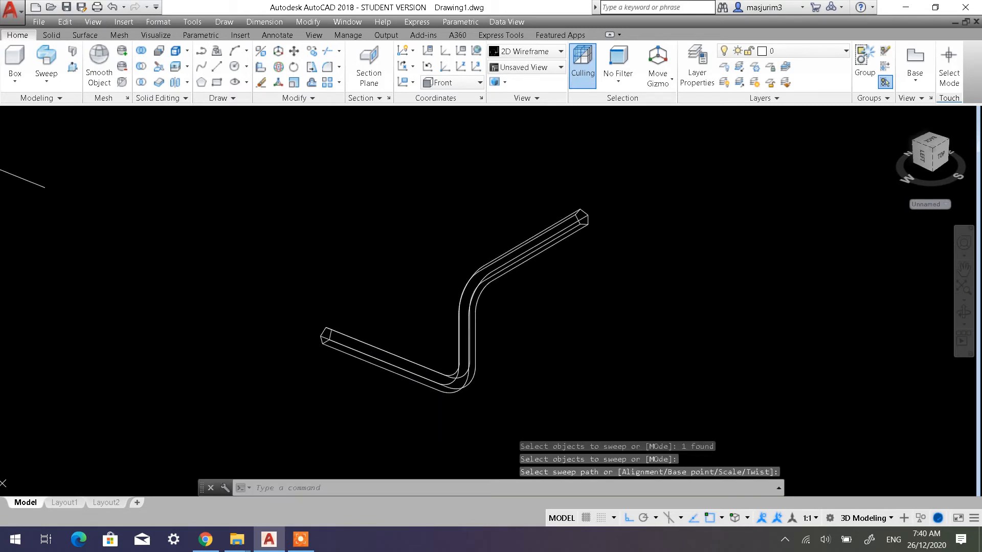
scroll(327, 324, "up", 2)
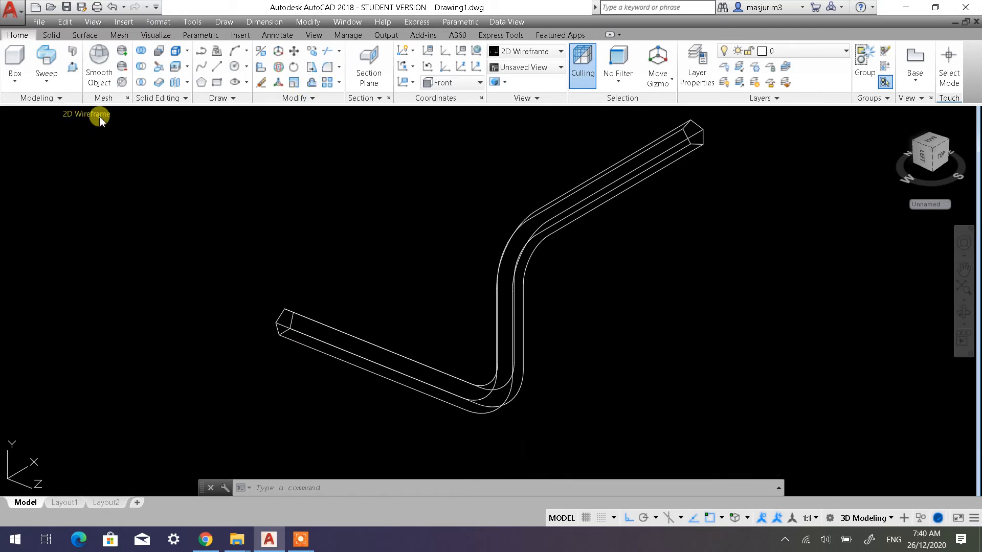
Set the visual style to Shaded with edges and inspect the swept pentagonal bar from the other side
left_click(97, 113)
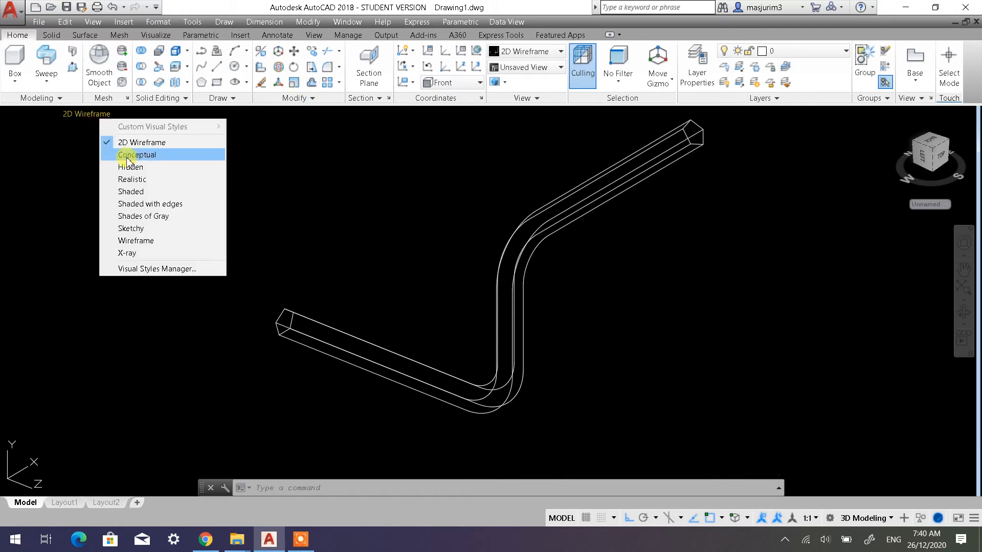
left_click(148, 205)
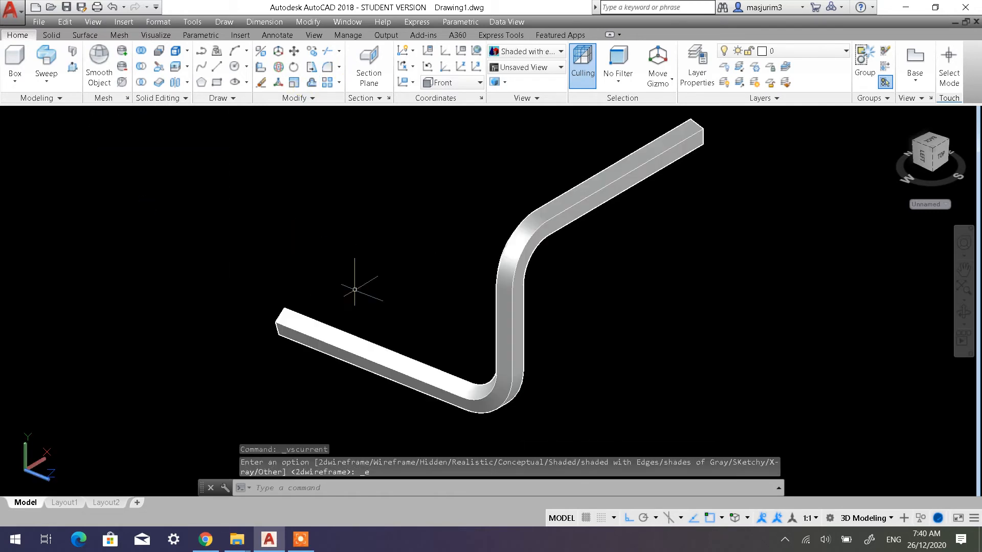
mouse_move(372, 287)
middle_mouse_down("shift")
mouse_move(444, 238)
mouse_move(564, 222)
mouse_move(603, 242)
middle_mouse_up("shift")
middle_click_drag(519, 301, 546, 305, "shift")
scroll(440, 268, "down", 5)
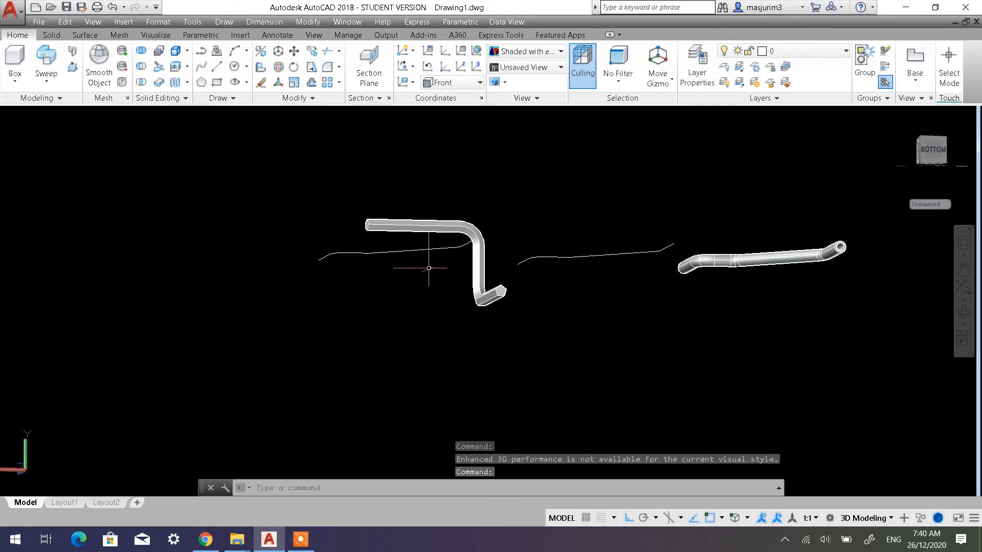
middle_click_drag(427, 267, 485, 298, "shift")
middle_click_drag(279, 217, 410, 353)
scroll(394, 316, "up", 2)
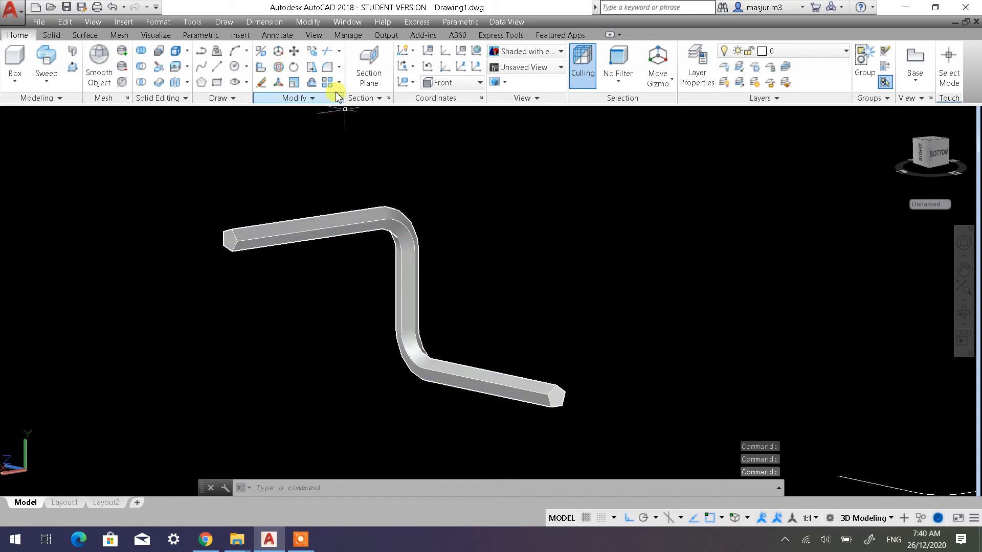
Start a Shell on the pentagonal bar and remove the pentagonal faces at both of its ends
left_click(52, 35)
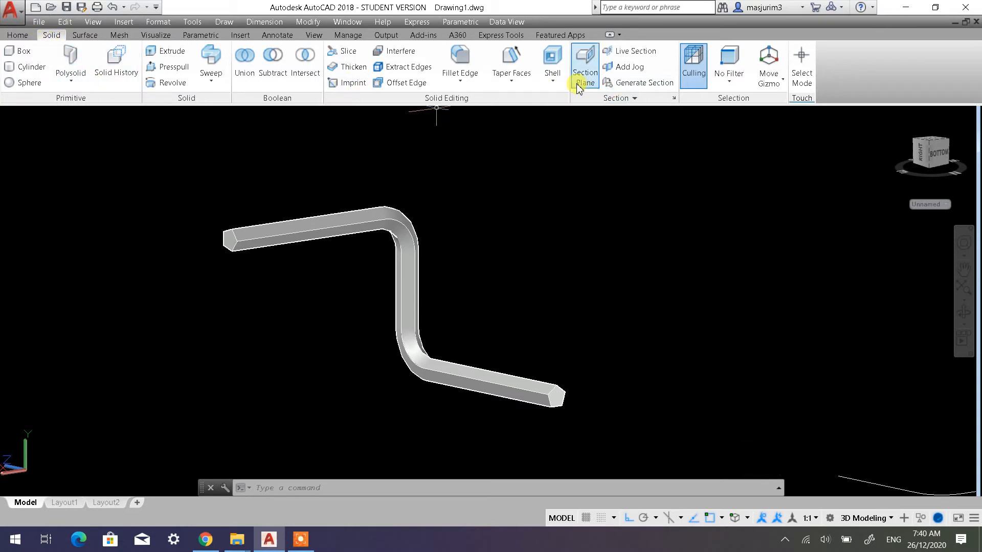
left_click(552, 61)
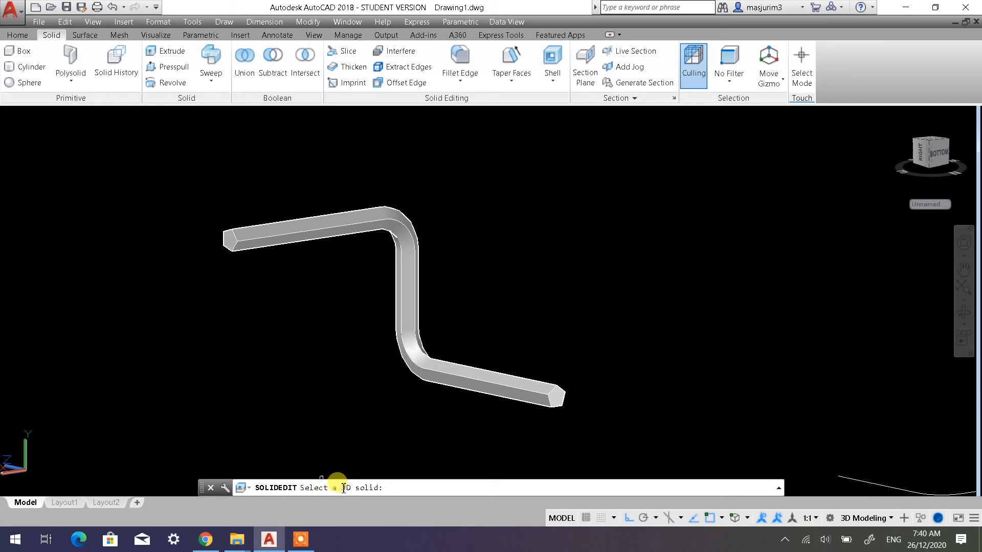
left_click(463, 373)
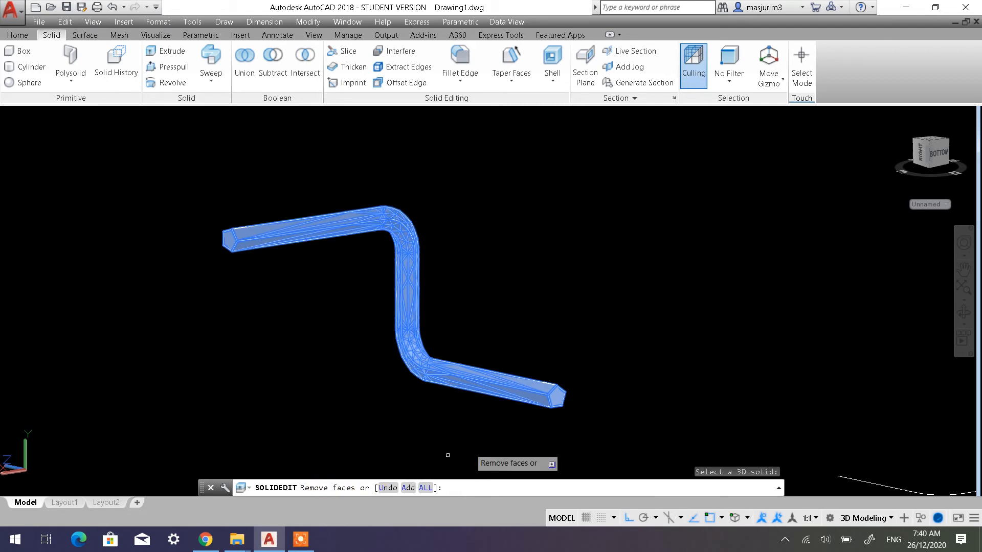
scroll(560, 401, "up", 6)
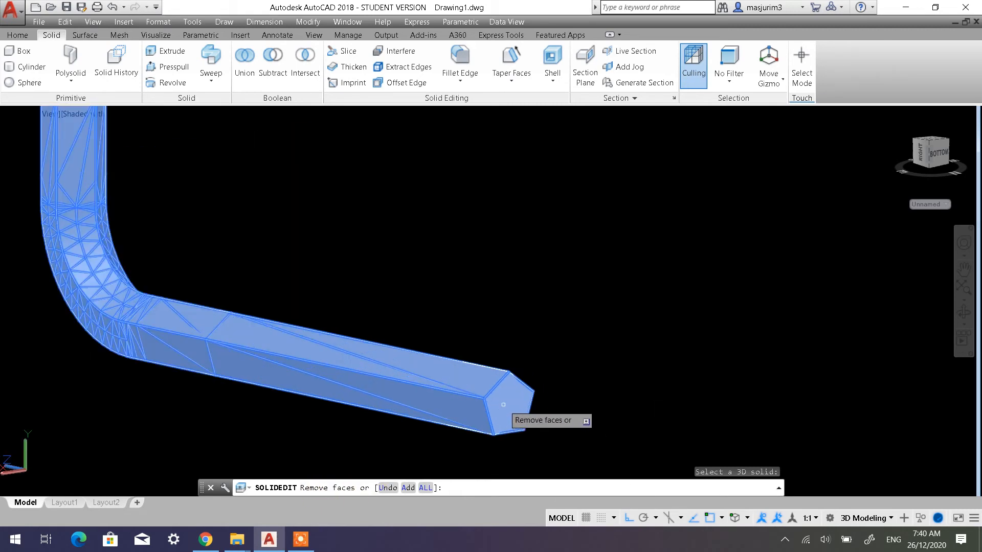
left_click(503, 404)
scroll(450, 406, "down", 4)
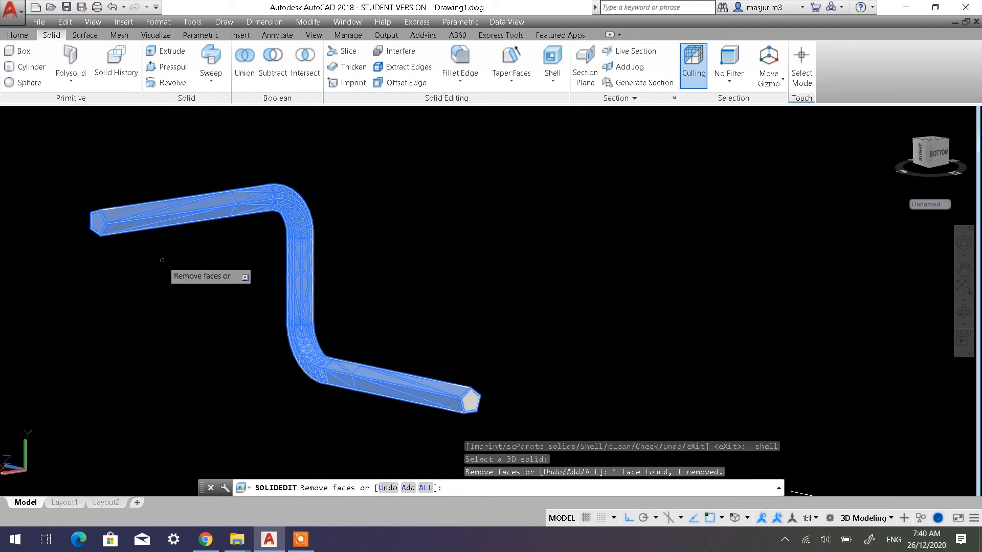
scroll(90, 229, "up", 8)
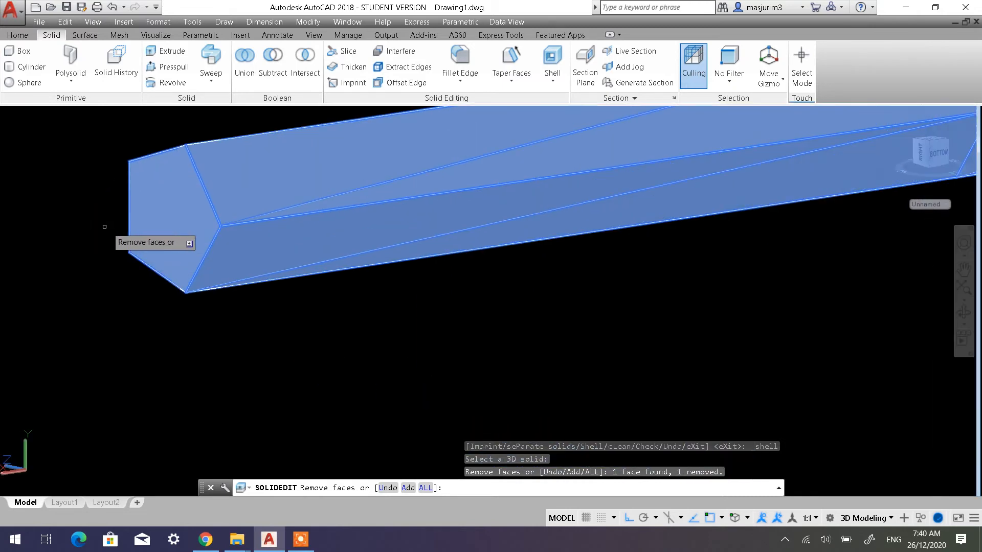
left_click(171, 204)
scroll(453, 304, "down", 2)
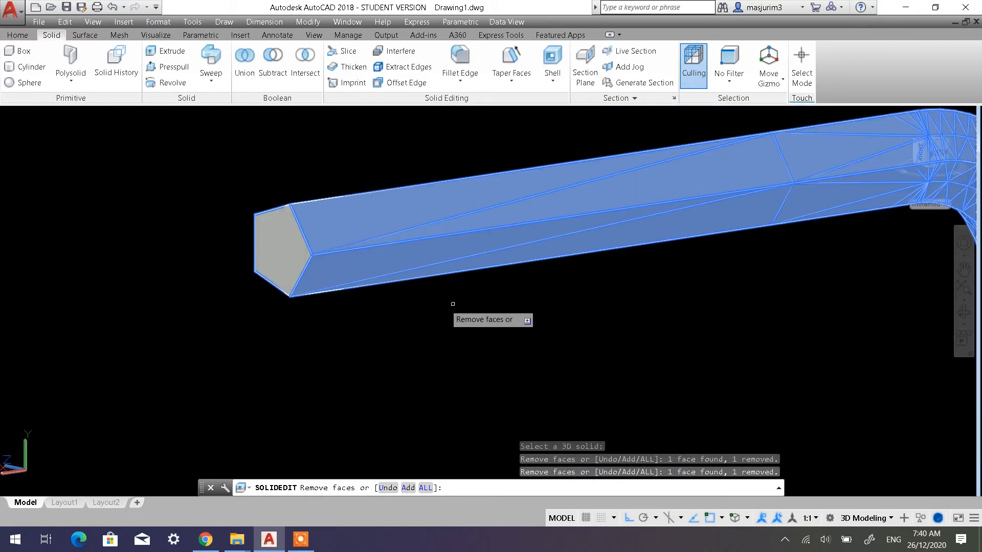
scroll(489, 313, "down", 4)
middle_click_drag(608, 337, 436, 245)
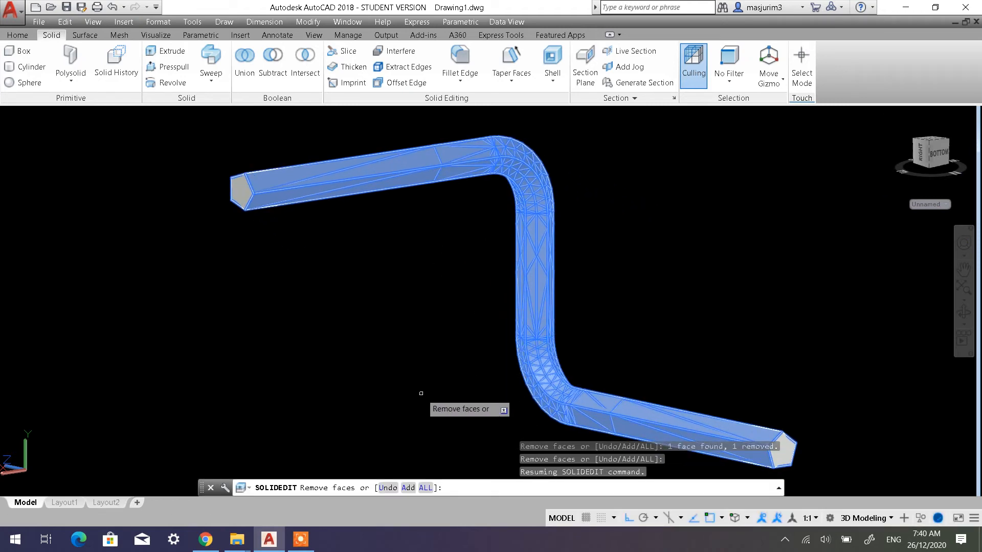
Finish the face selection and set the shell offset distance to 3 for the pentagonal bar
key("Return")
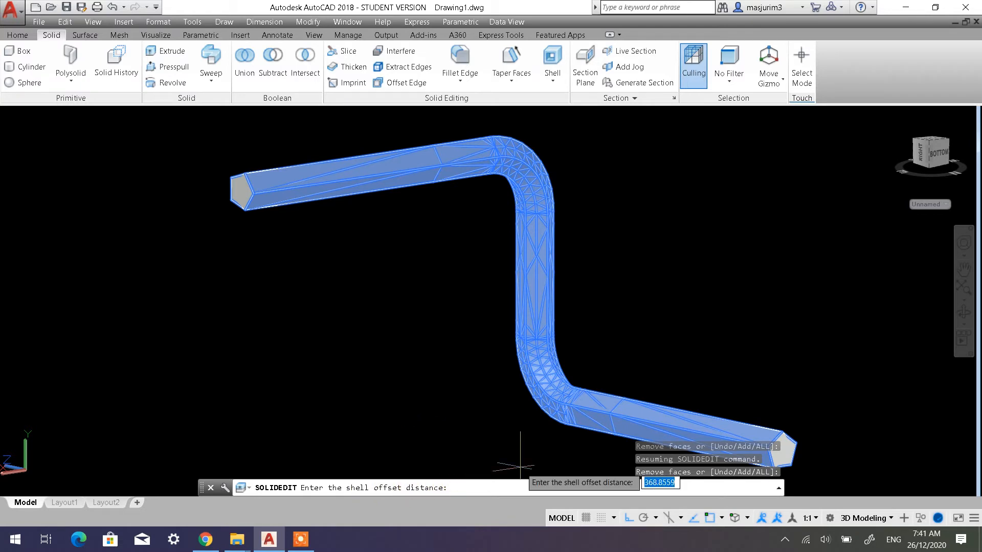
scroll(659, 388, "up", 2)
scroll(649, 388, "down", 5)
middle_click_drag(649, 388, 511, 343)
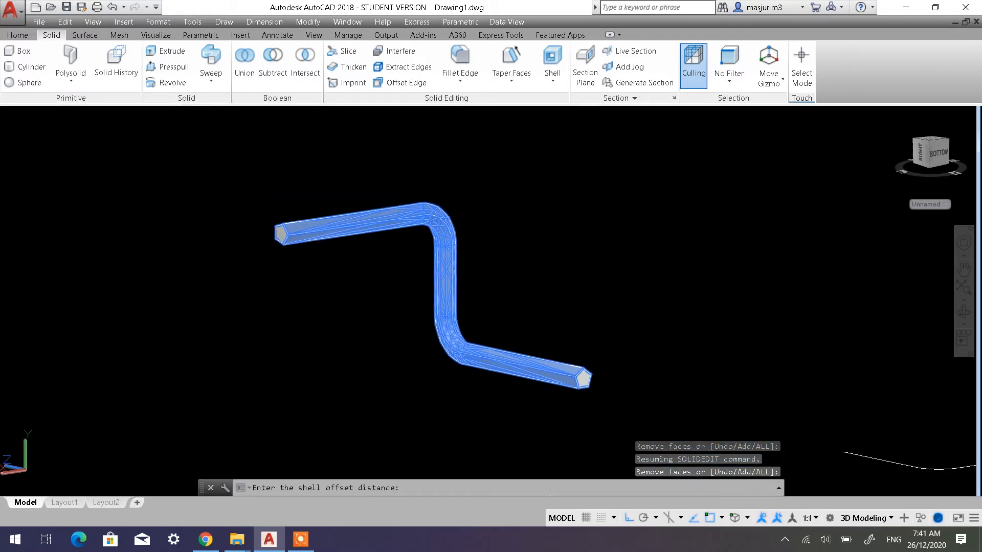
scroll(586, 399, "up", 4)
scroll(585, 404, "up", 2)
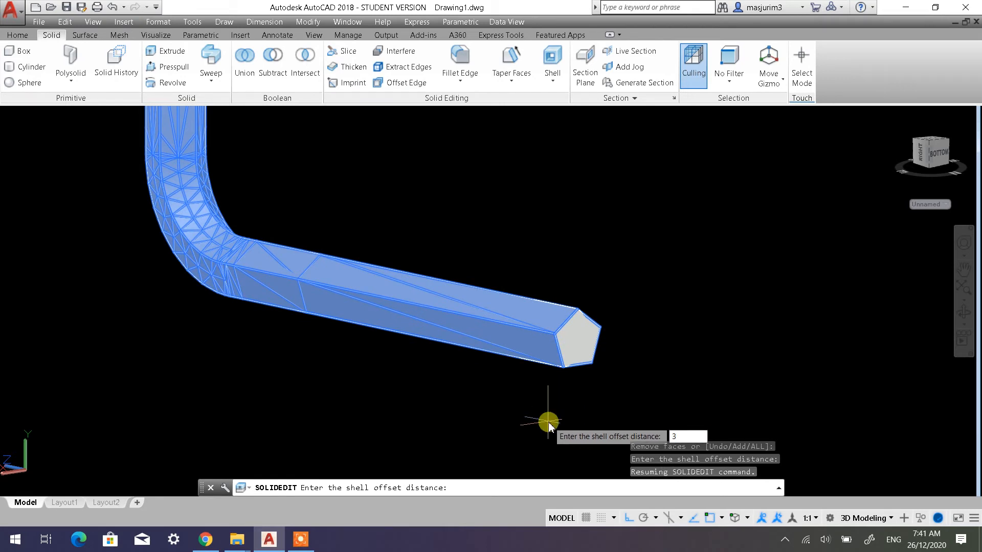
key("Return")
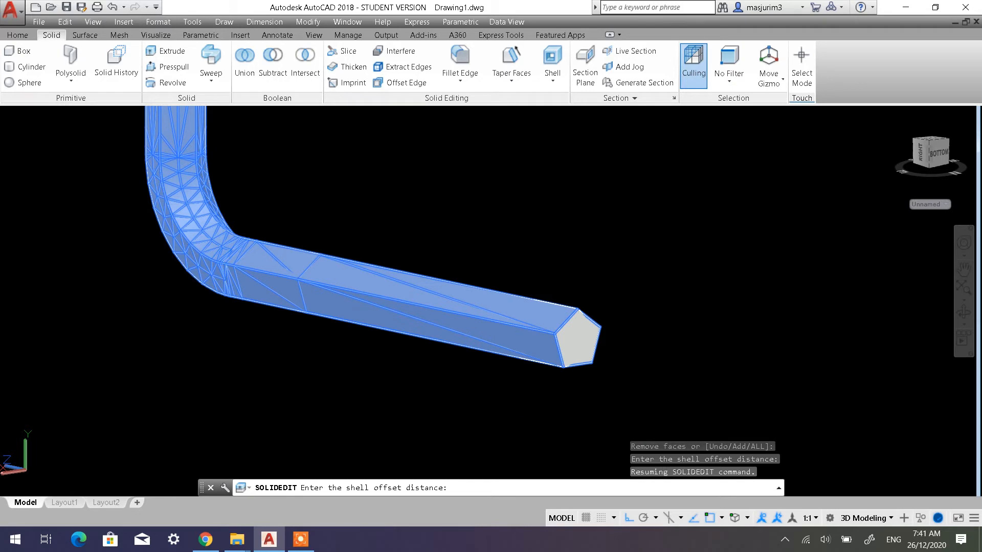
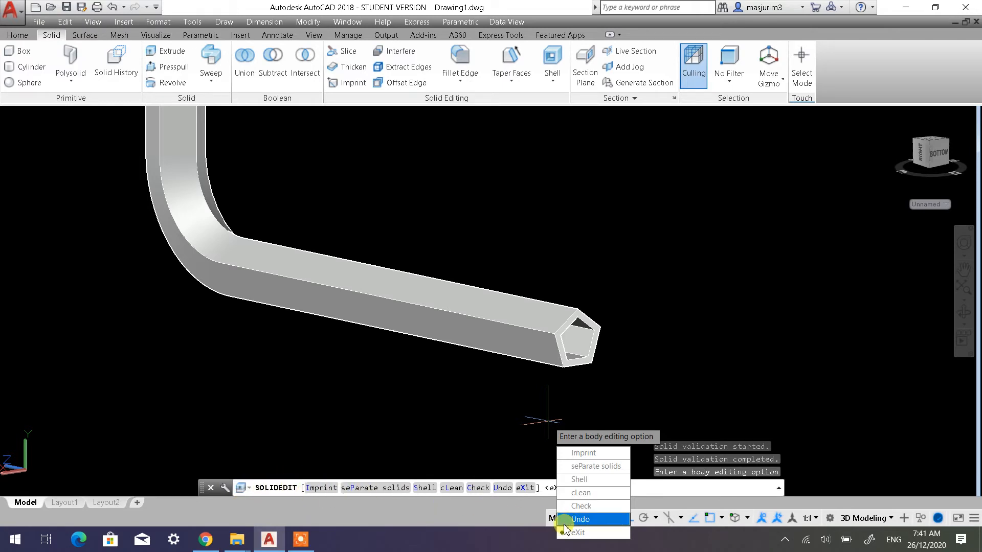
Exit the body and solids editing options and inspect the hollowed pentagonal bar from another side
left_click(575, 533)
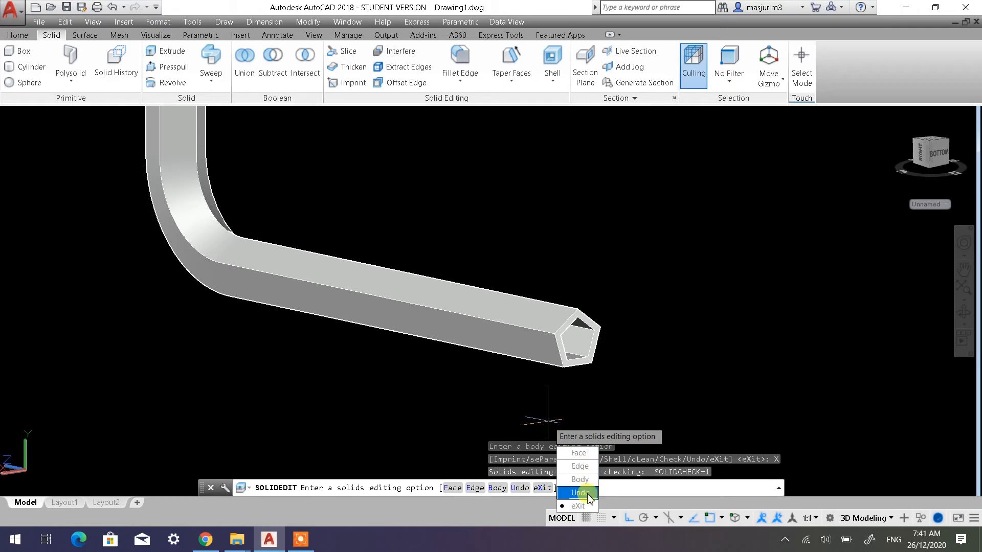
left_click(578, 506)
scroll(481, 335, "down", 3)
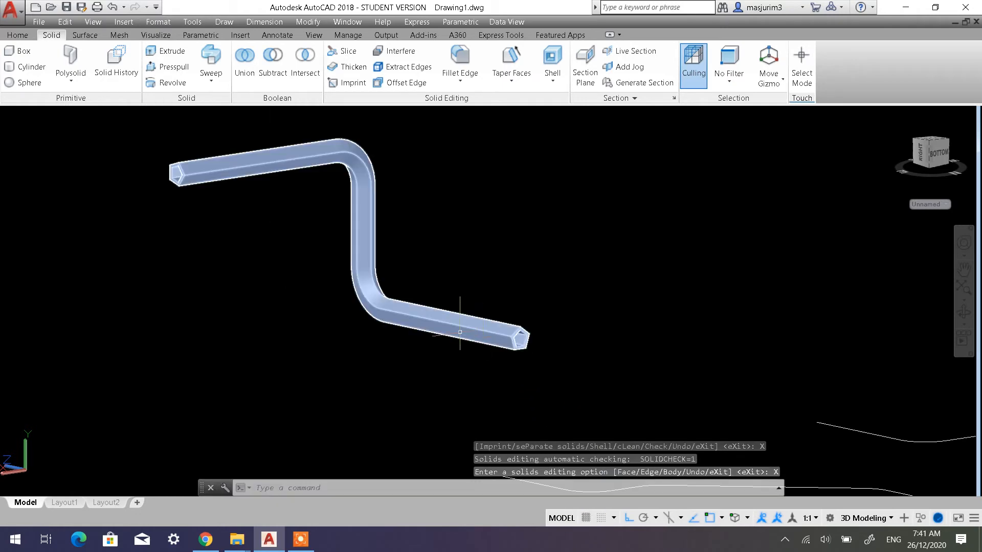
middle_click_drag(352, 241, 253, 260, "shift")
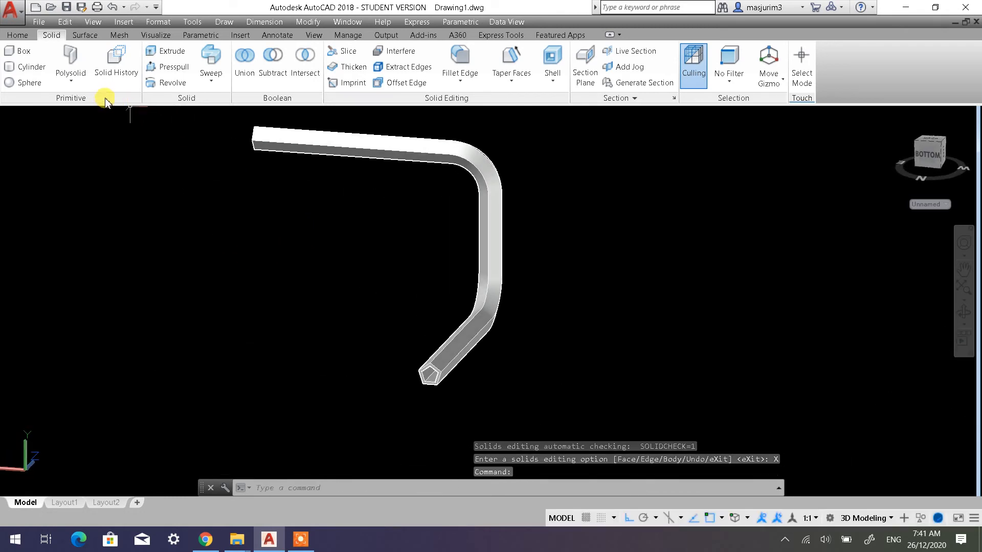
Set the visual style to 2D Wireframe and restore the previous coordinate system, World
left_click(18, 35)
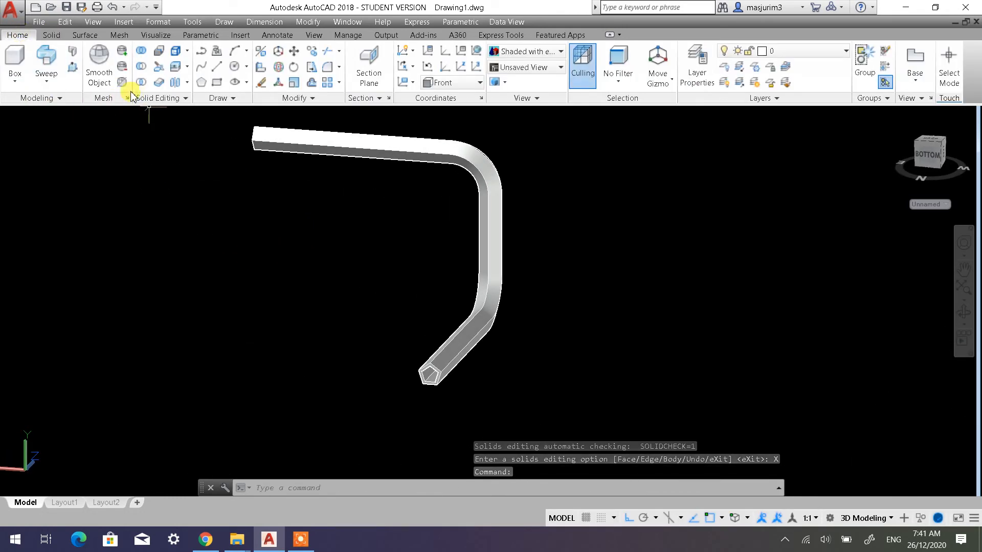
left_click(75, 115)
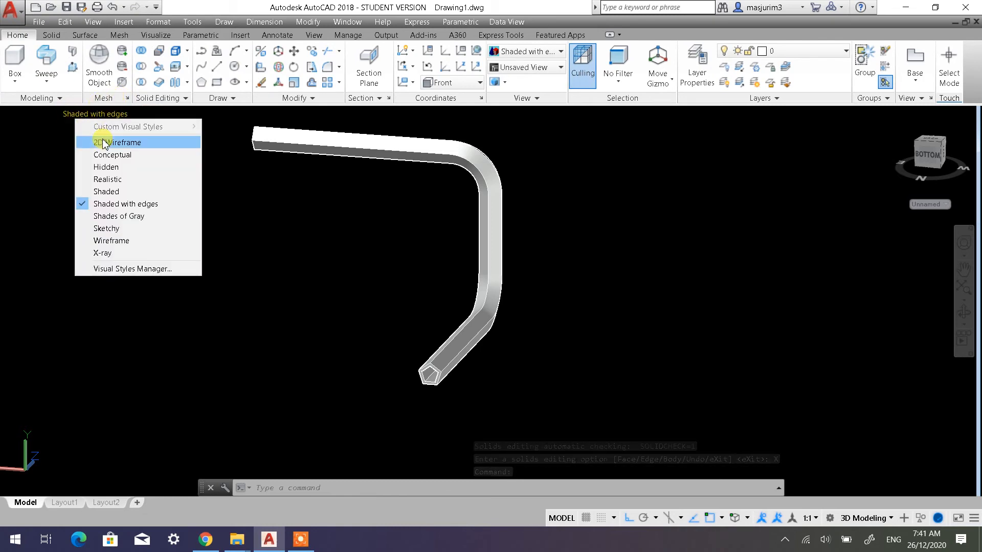
left_click(102, 140)
scroll(509, 260, "down", 5)
middle_click_drag(533, 267, 410, 324, "shift")
middle_click_drag(564, 333, 388, 285, "shift")
middle_click_drag(479, 276, 373, 273)
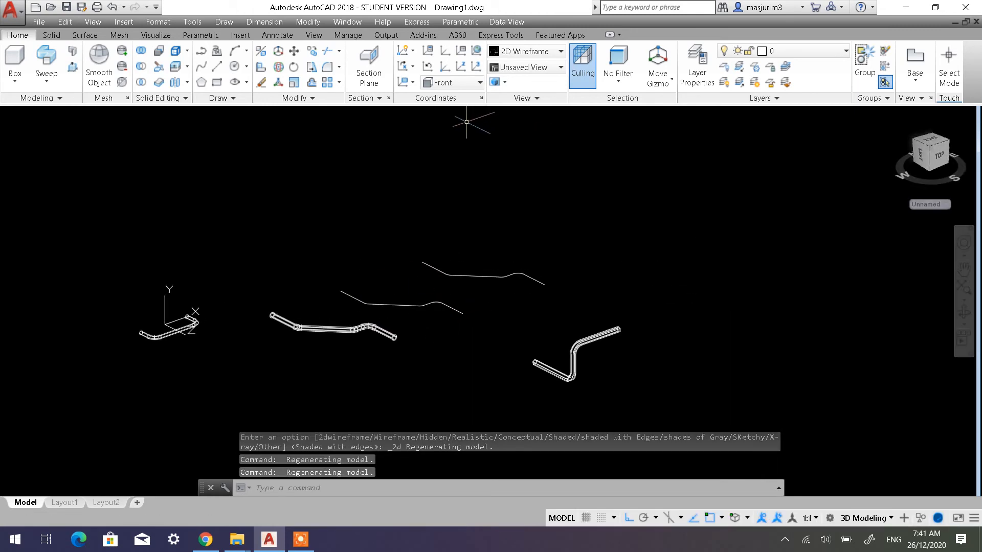
left_click(427, 67)
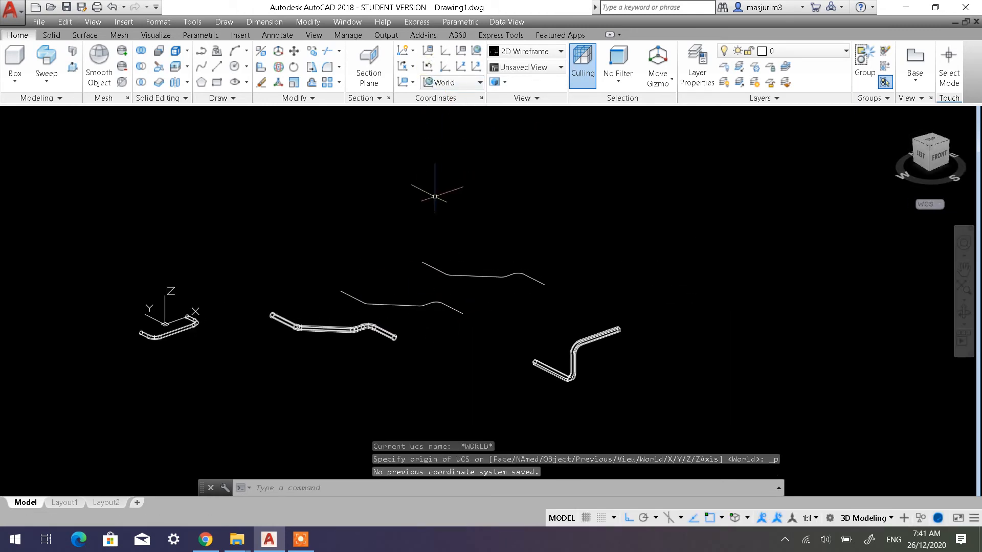
Start a spline in the empty area beyond the existing open paths and turn Ortho mode off
mouse_move(435, 197)
middle_mouse_down()
mouse_move(381, 231)
mouse_move(370, 214)
mouse_move(332, 222)
middle_mouse_up()
scroll(383, 226, "up", 2)
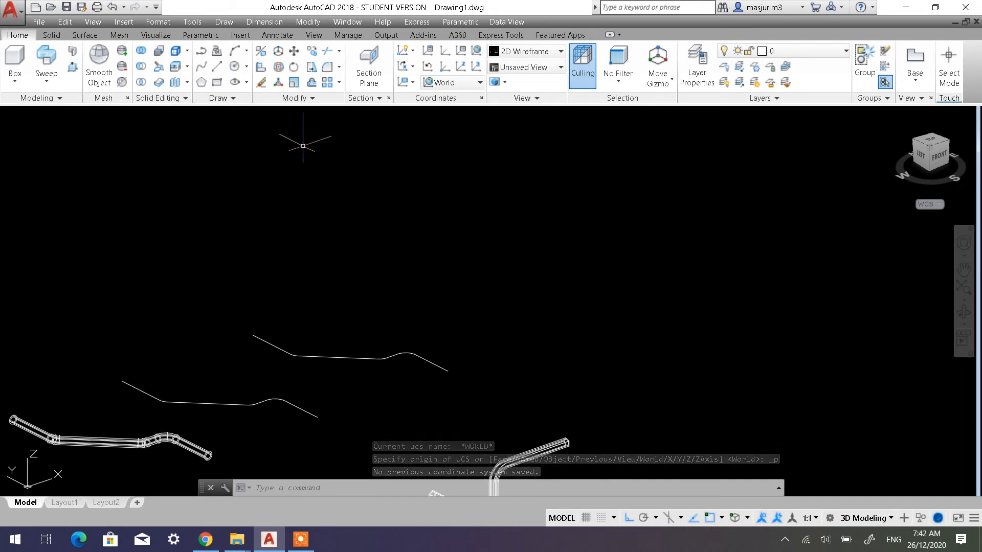
scroll(221, 434, "down", 2)
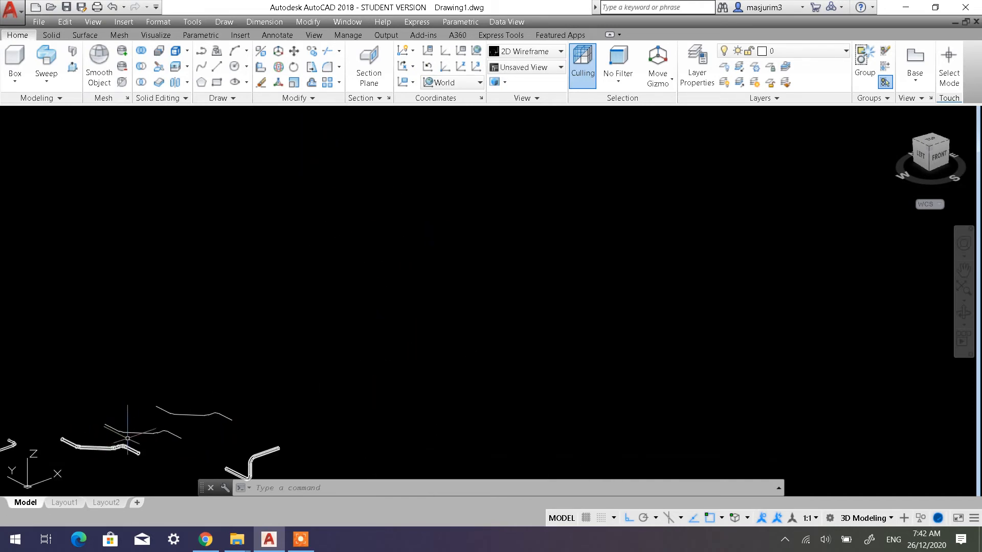
middle_click_drag(87, 441, 182, 334)
scroll(182, 331, "up", 4)
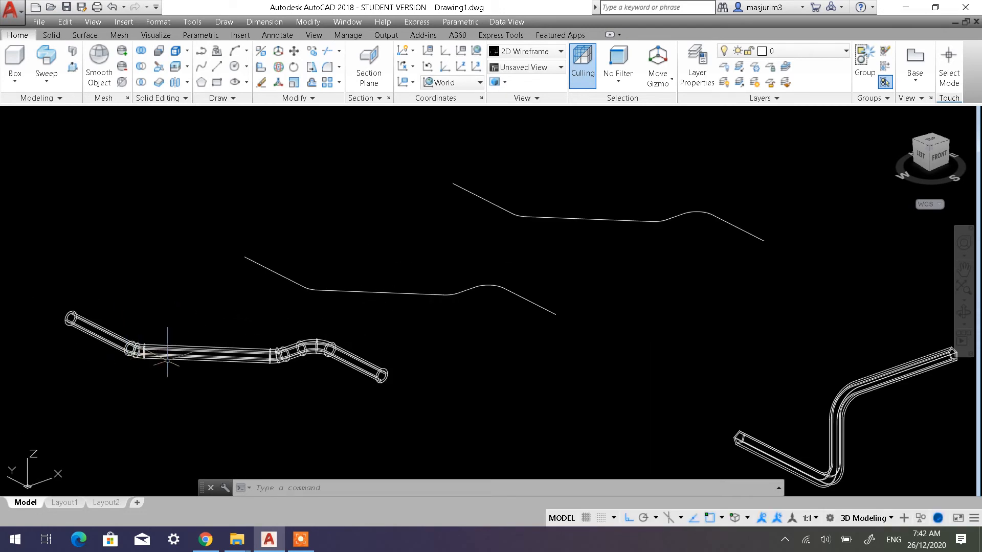
scroll(376, 394, "down", 2)
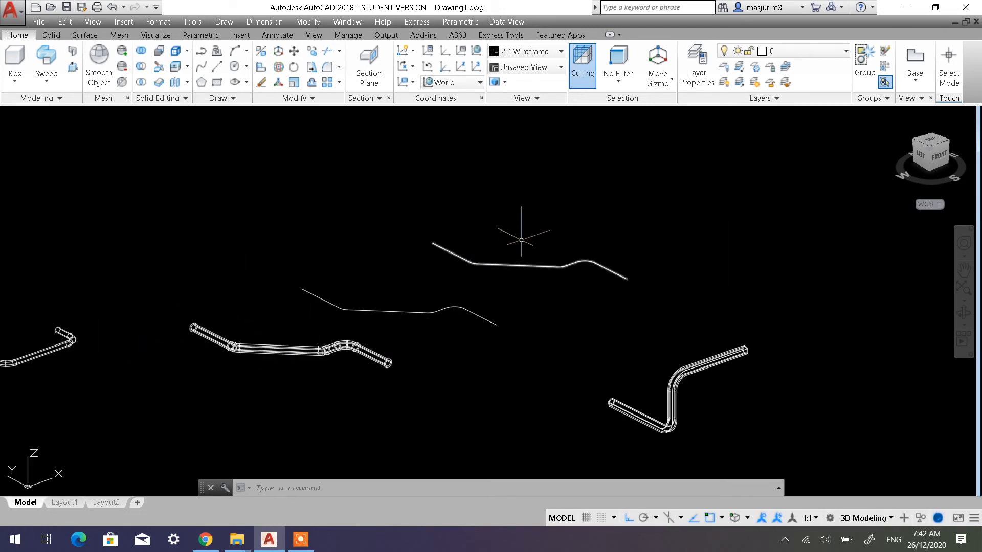
scroll(609, 241, "down", 1)
middle_click_drag(574, 244, 339, 197)
scroll(422, 252, "up", 5)
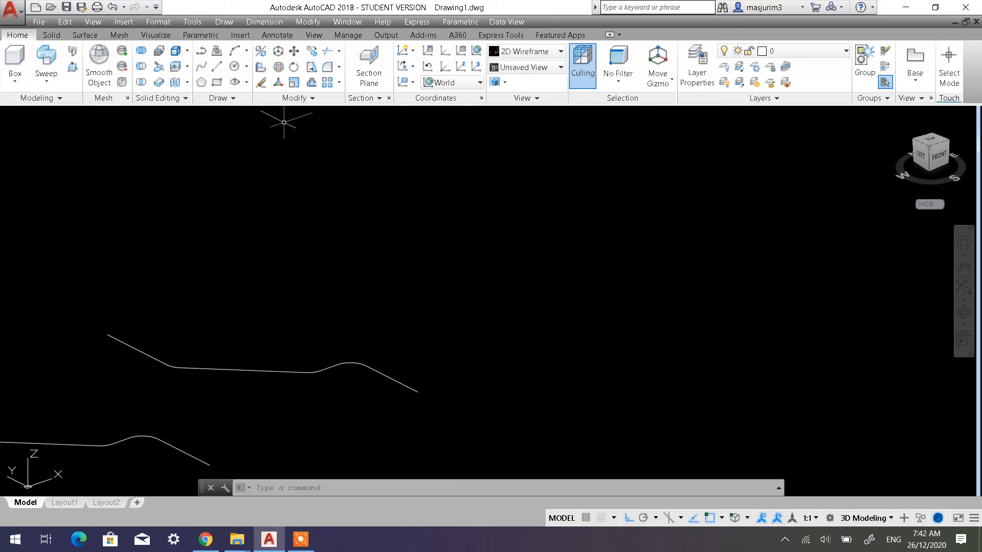
left_click(202, 70)
left_click(390, 235)
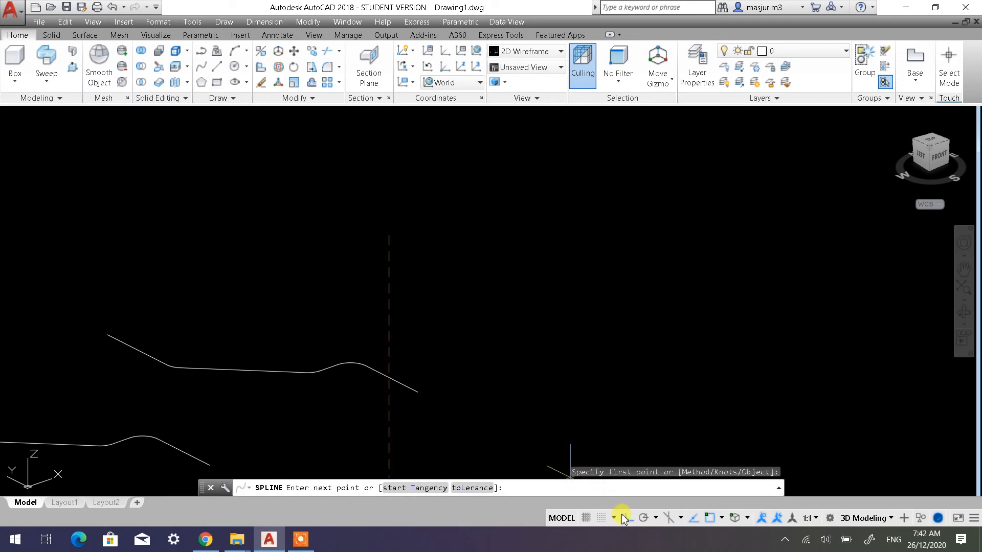
left_click(628, 518)
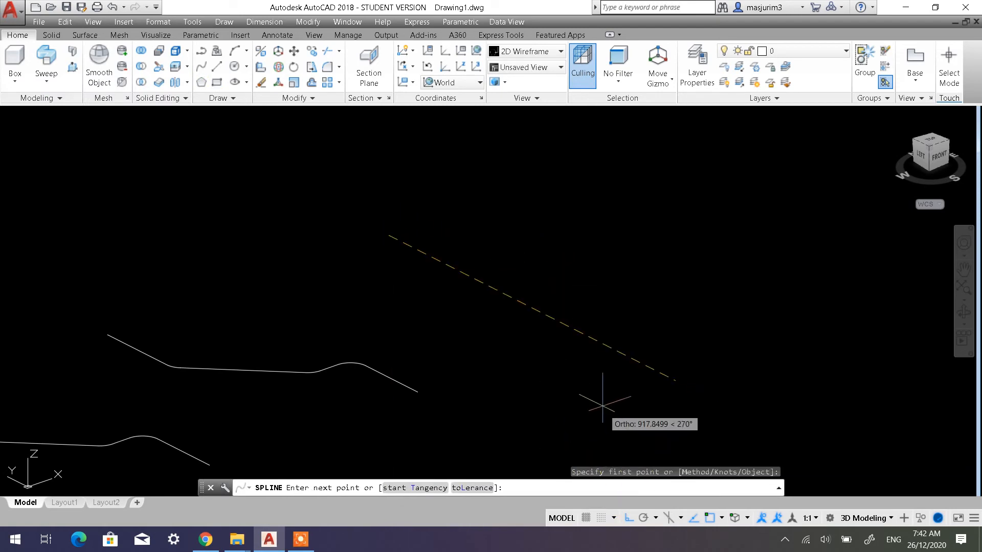
left_click(631, 520)
Continue the spline through five more freely placed points as a wavy open curve and finish it
left_click(510, 265)
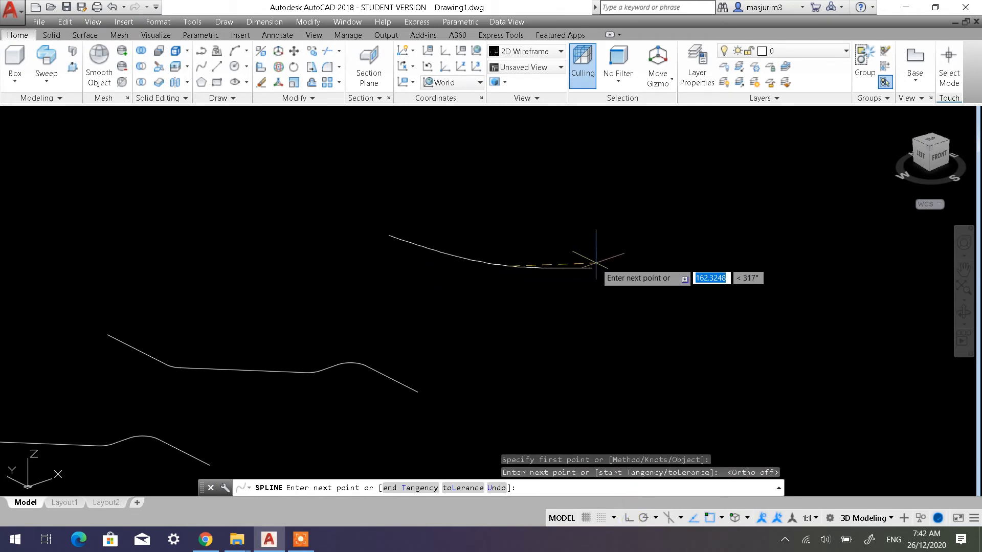
left_click(637, 233)
left_click(790, 296)
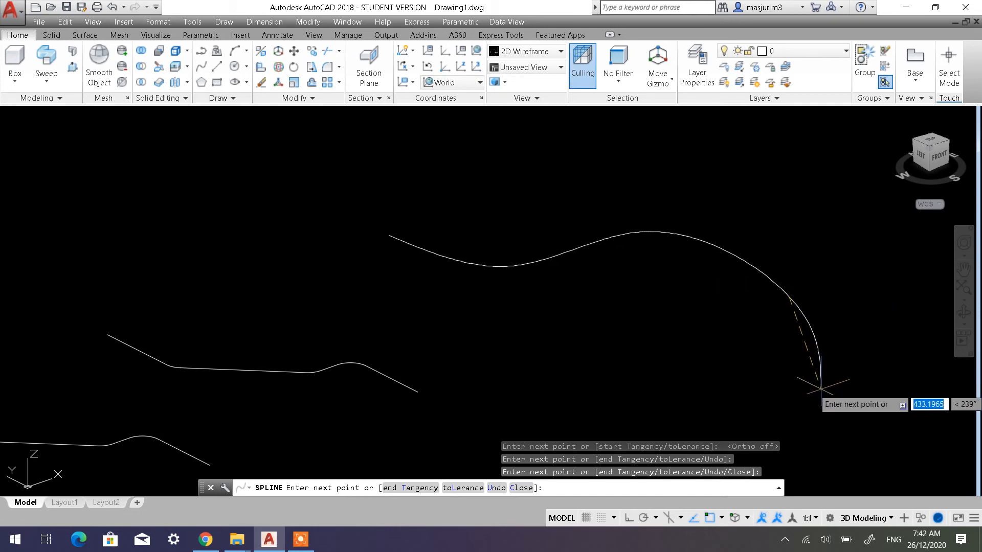
left_click(880, 273)
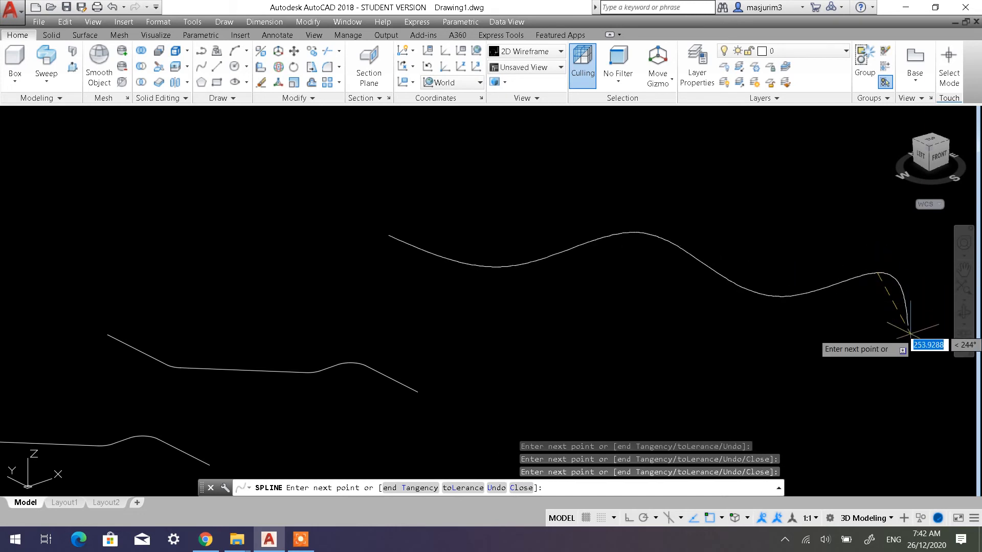
mouse_move(908, 338)
middle_mouse_down()
mouse_move(891, 384)
mouse_move(686, 351)
middle_mouse_up()
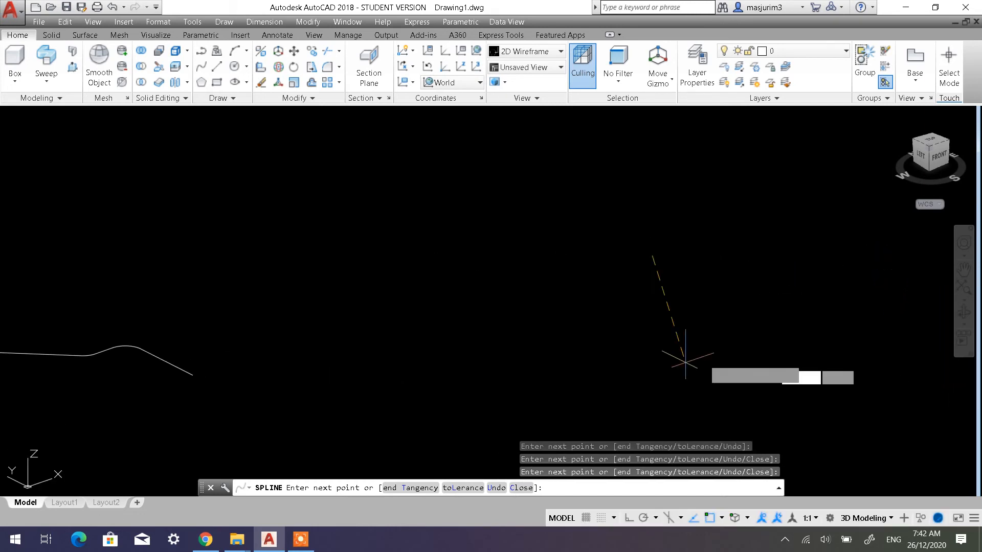
left_click(862, 368)
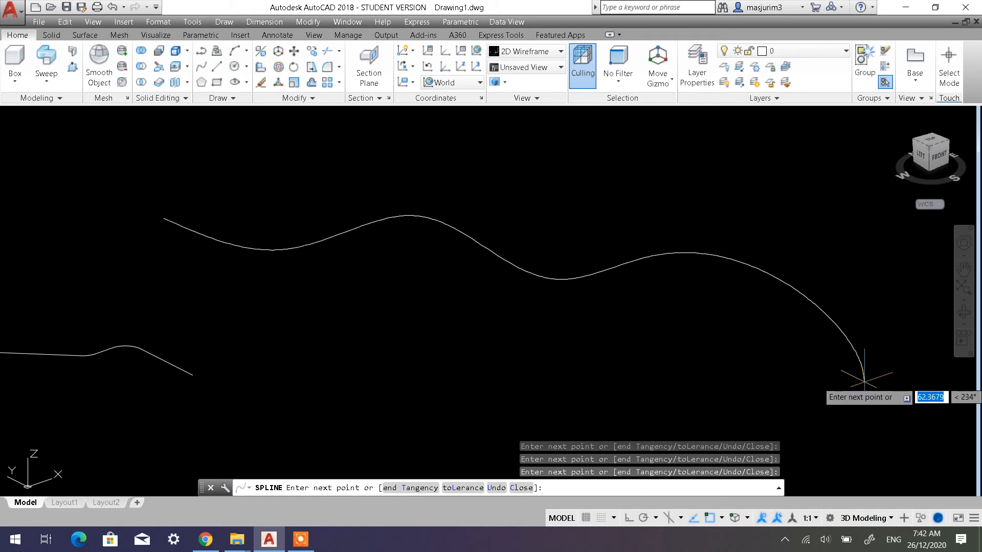
key("Return")
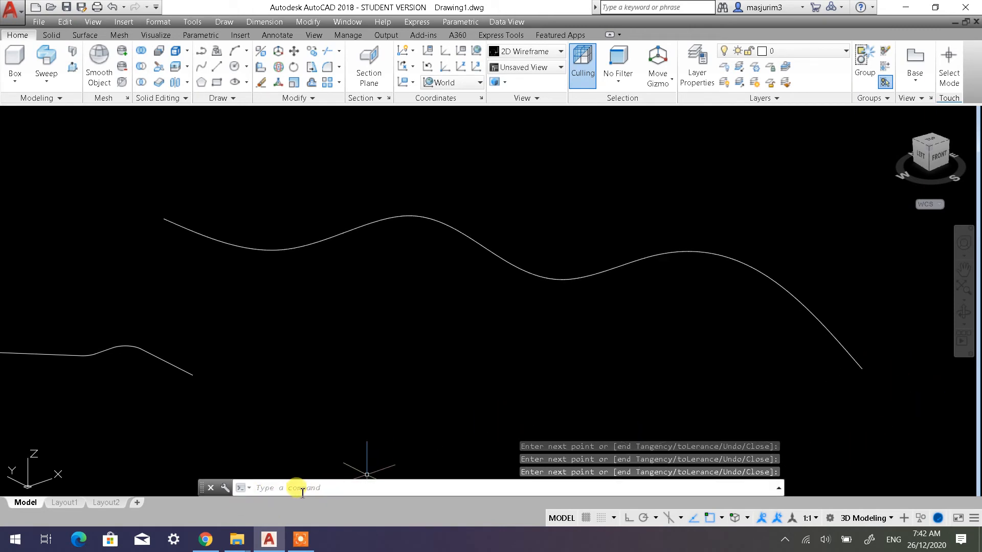
Set the UCS to Front and draw a circle with a diameter of 30 centred on the spline's starting endpoint
mouse_move(455, 330)
middle_mouse_down()
mouse_move(492, 352)
mouse_move(494, 321)
mouse_move(494, 340)
middle_mouse_up()
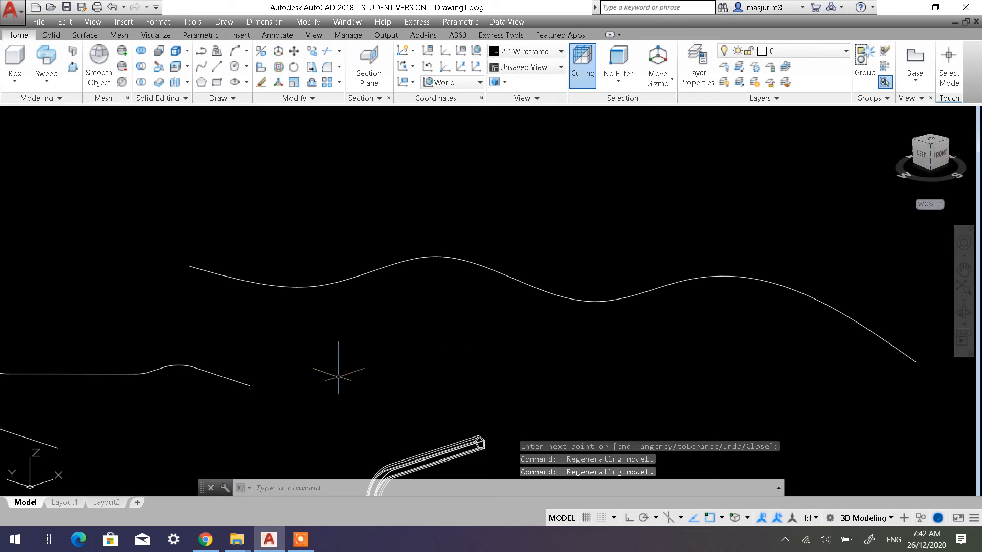
left_click(451, 83)
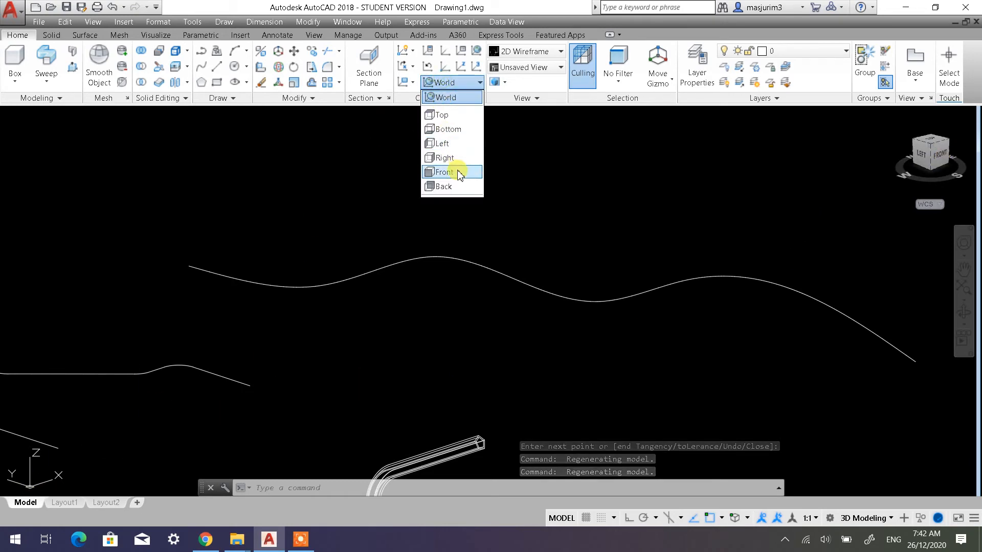
left_click(453, 169)
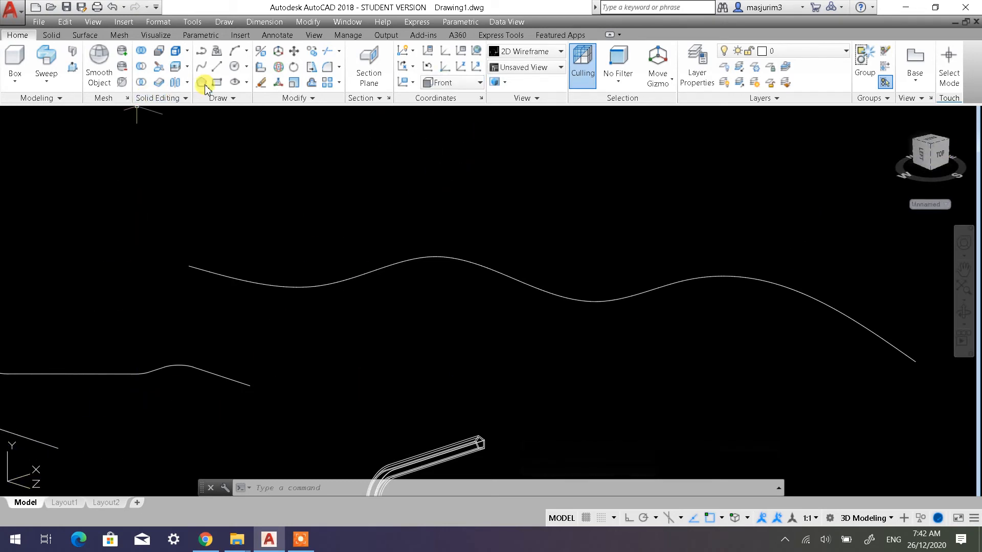
left_click(234, 67)
scroll(190, 266, "up", 3)
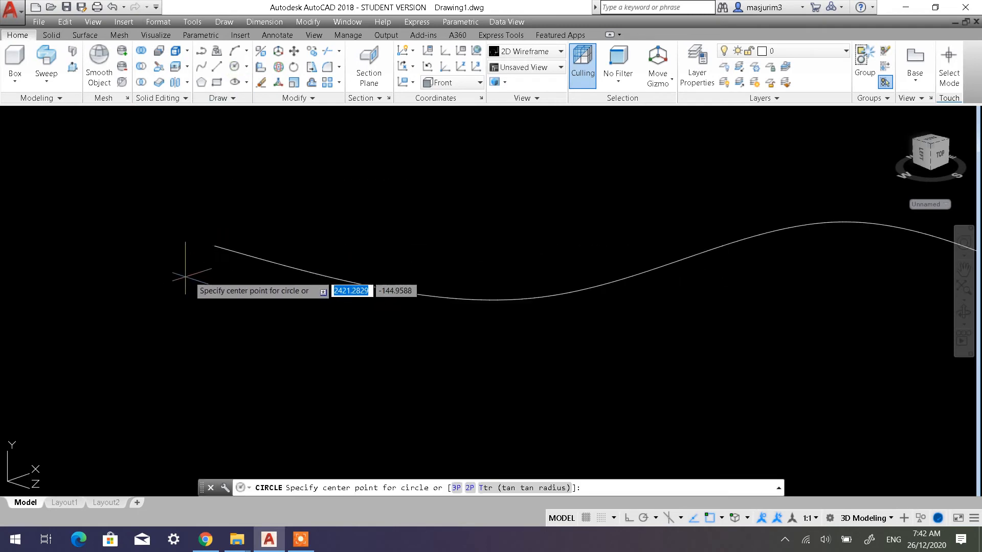
left_click(214, 246)
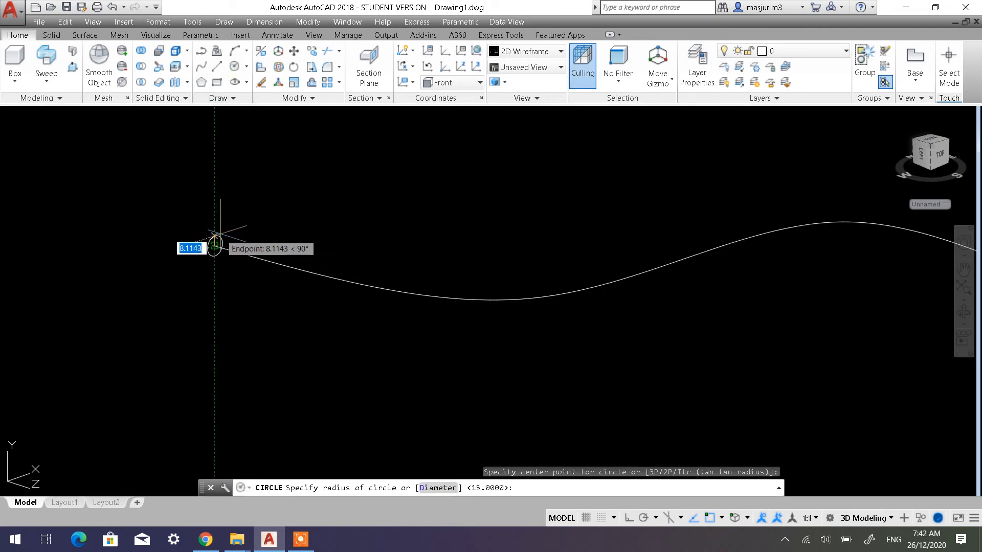
left_click(425, 490)
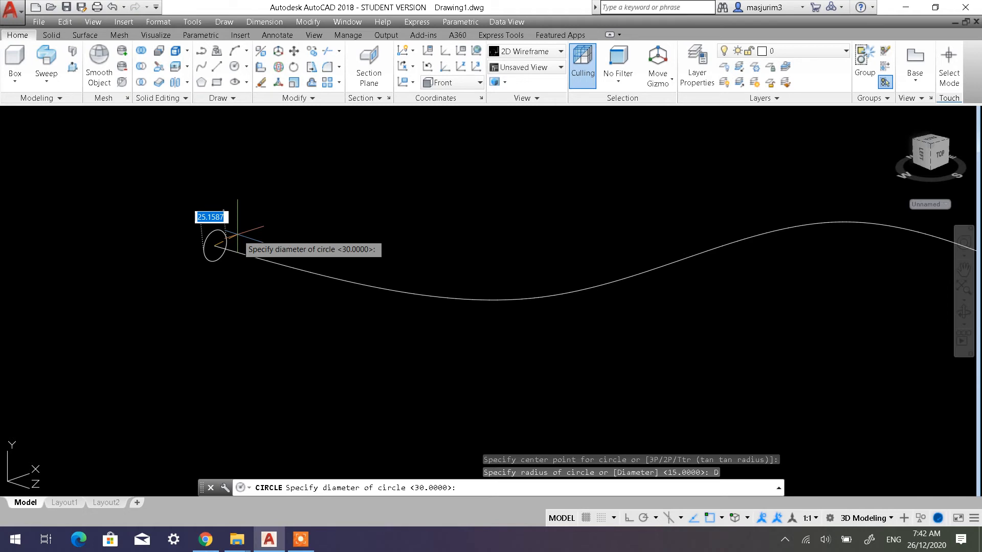
key("Return")
scroll(266, 236, "down", 3)
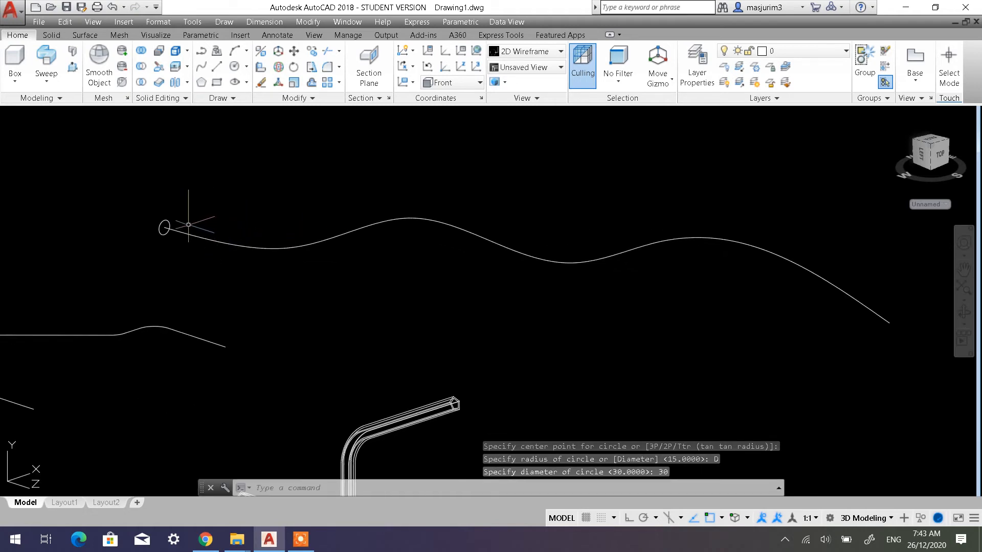
left_click(164, 228)
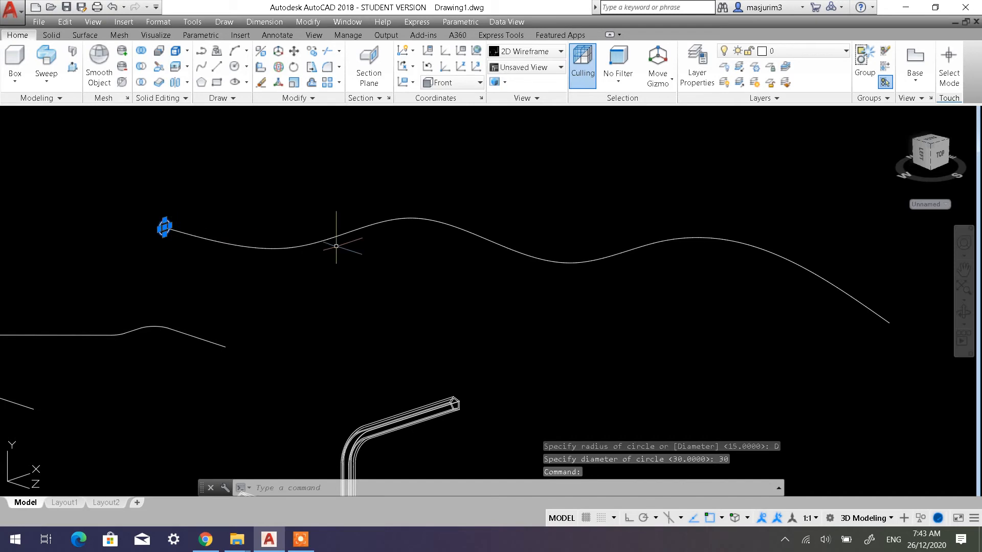
left_click(312, 246)
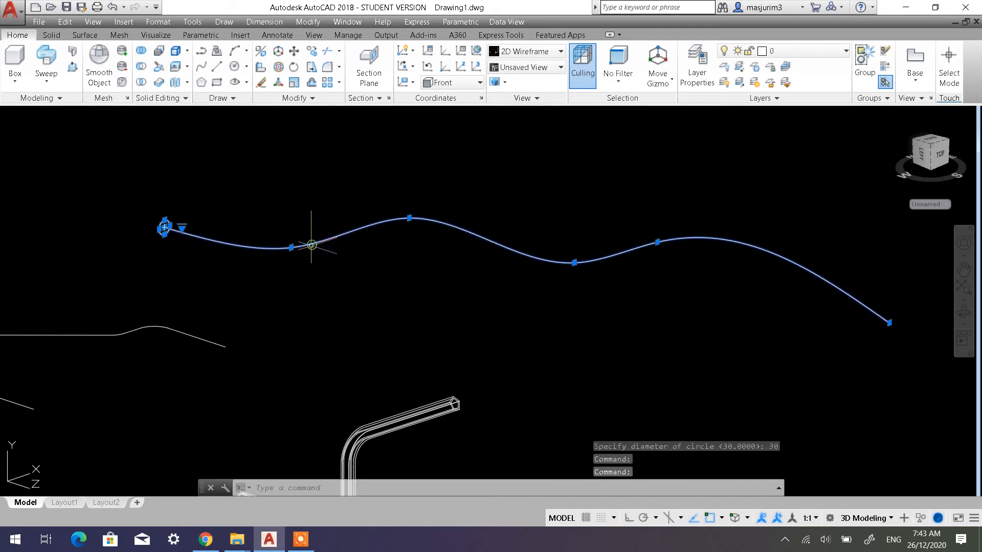
key("Escape")
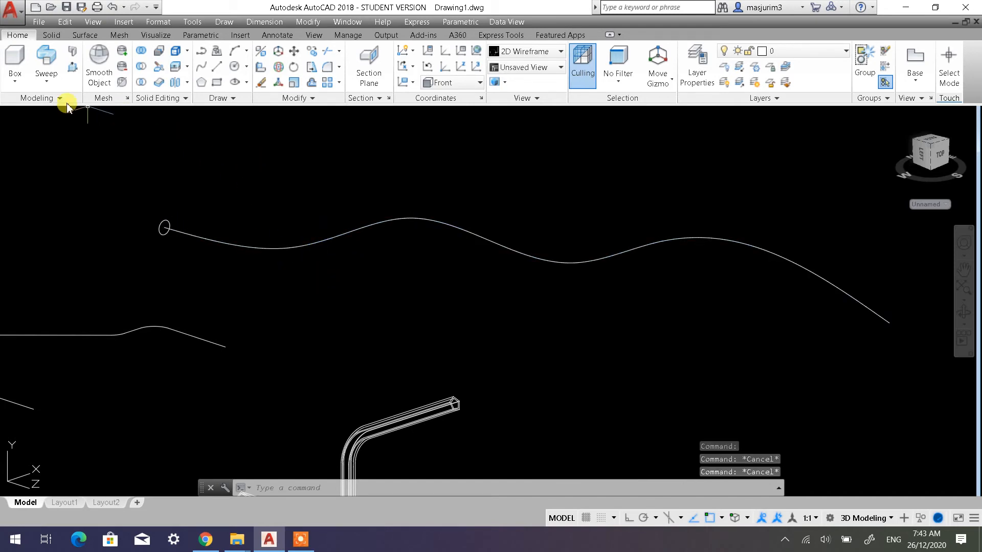
Sweep the circle along the wavy spline as a solid and set the visual style to Shaded
left_click(60, 76)
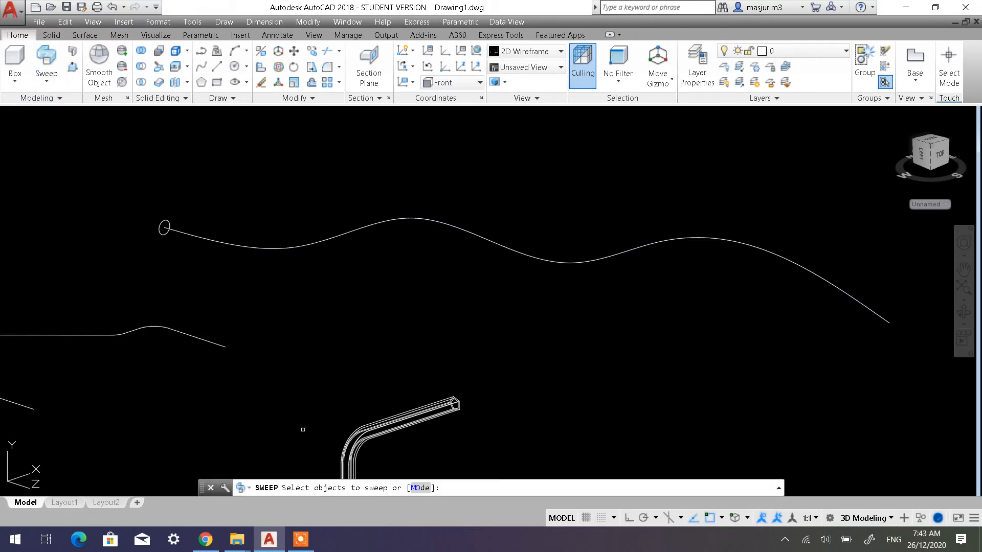
left_click(167, 233)
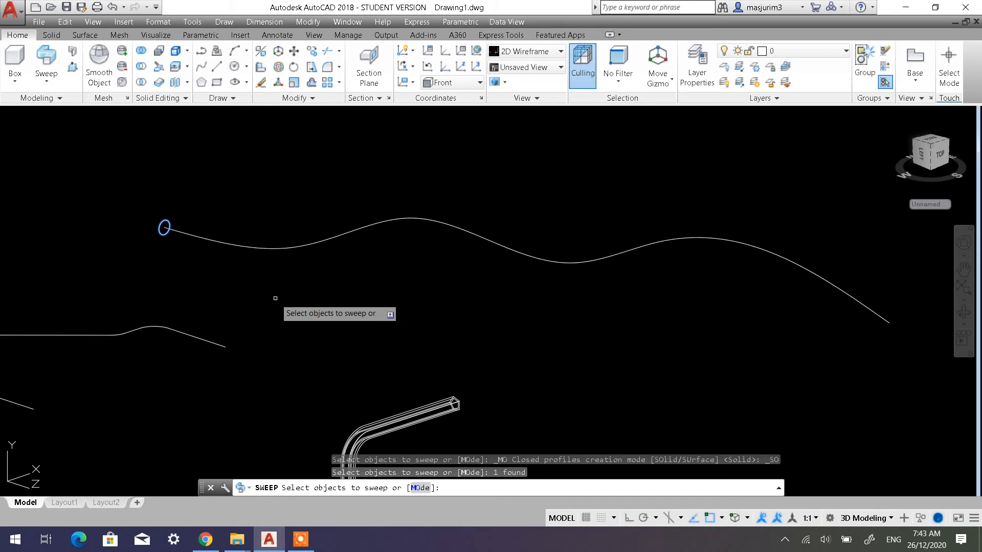
key("Return")
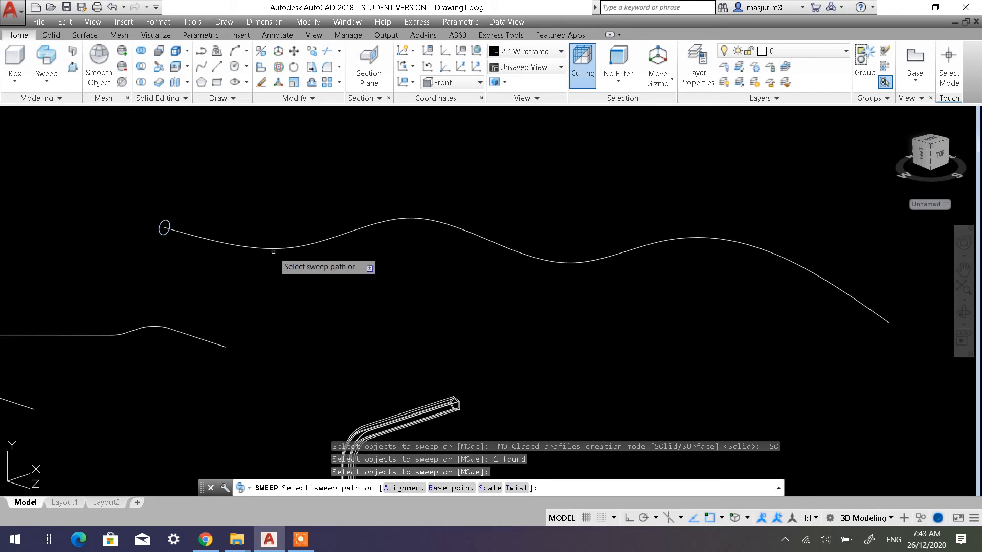
left_click(307, 244)
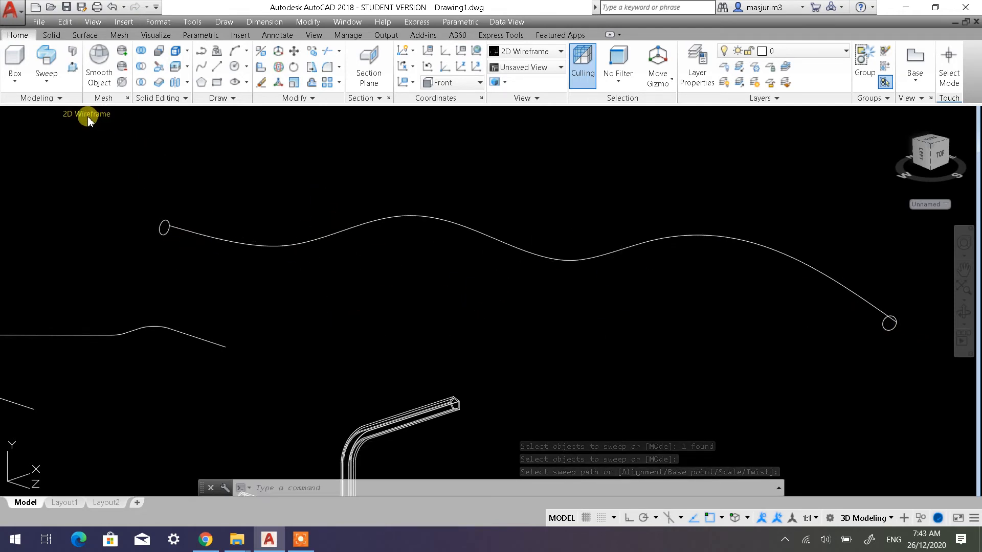
left_click(88, 115)
left_click(111, 192)
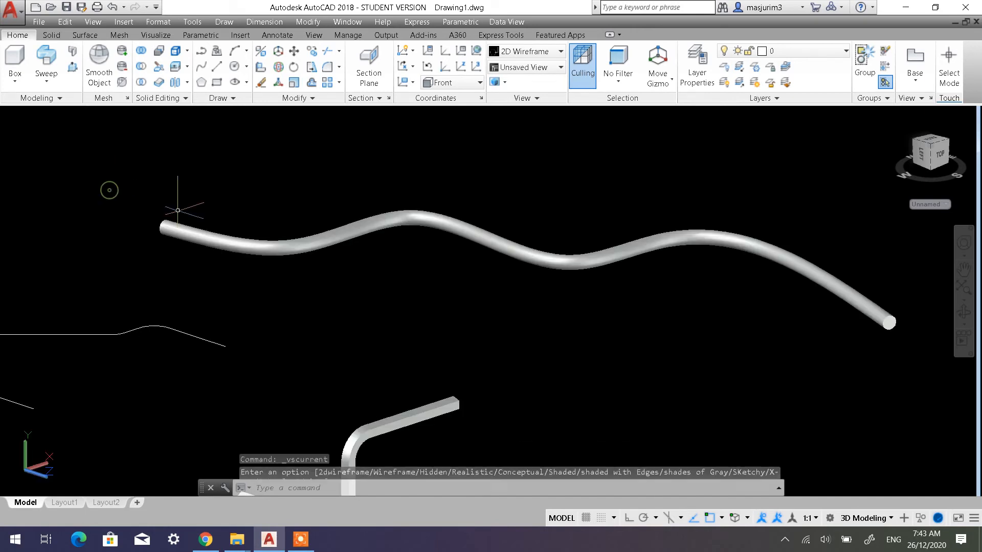
Check the shaded wavy bar from another angle, and set the visual style back to 2D Wireframe
mouse_move(229, 292)
middle_mouse_down("shift")
mouse_move(218, 277)
mouse_move(317, 277)
mouse_move(365, 286)
mouse_move(370, 314)
mouse_move(321, 317)
mouse_move(301, 263)
mouse_move(317, 250)
mouse_move(311, 291)
mouse_move(247, 307)
mouse_move(323, 278)
middle_mouse_up("shift")
scroll(322, 279, "down", 2)
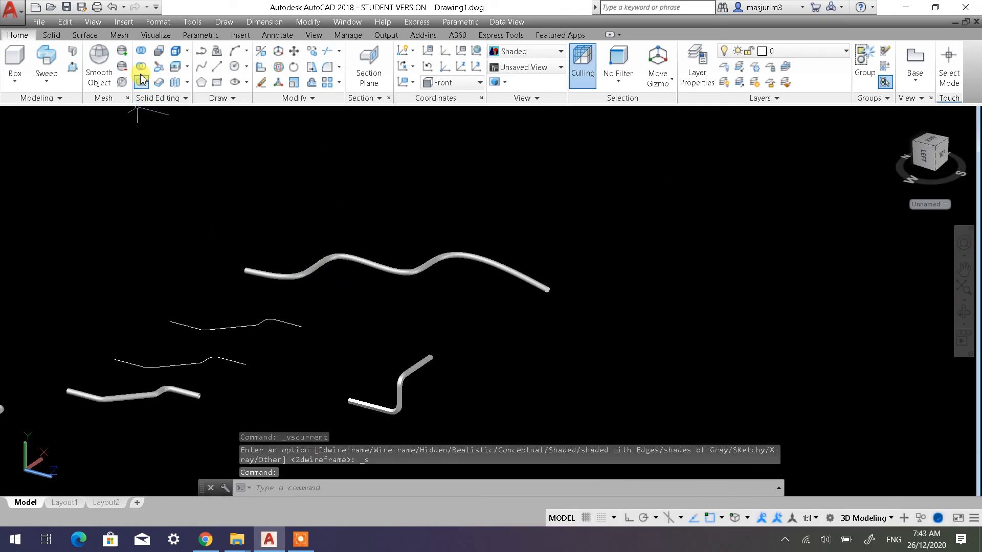
left_click(70, 119)
left_click(97, 142)
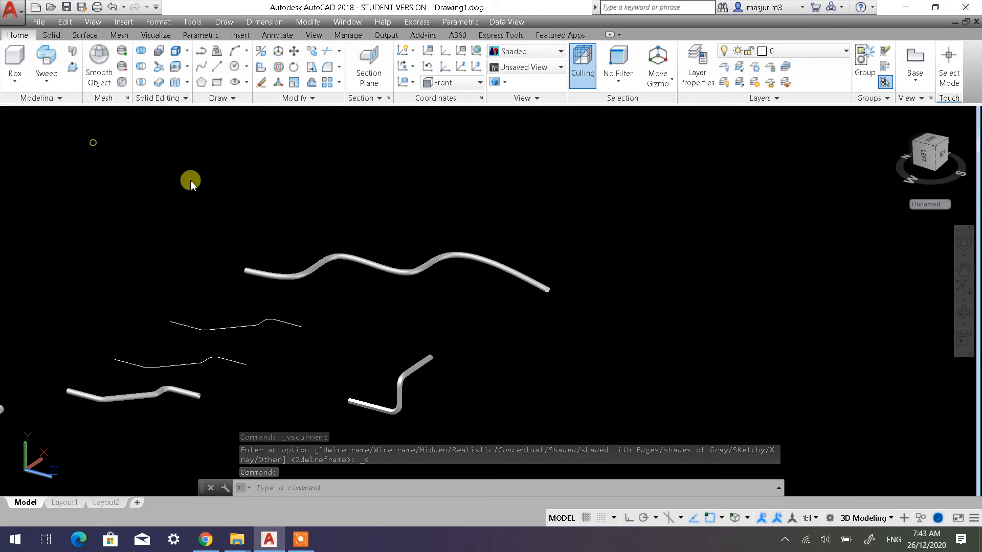
middle_click_drag(448, 256, 281, 219)
scroll(281, 219, "down", 2)
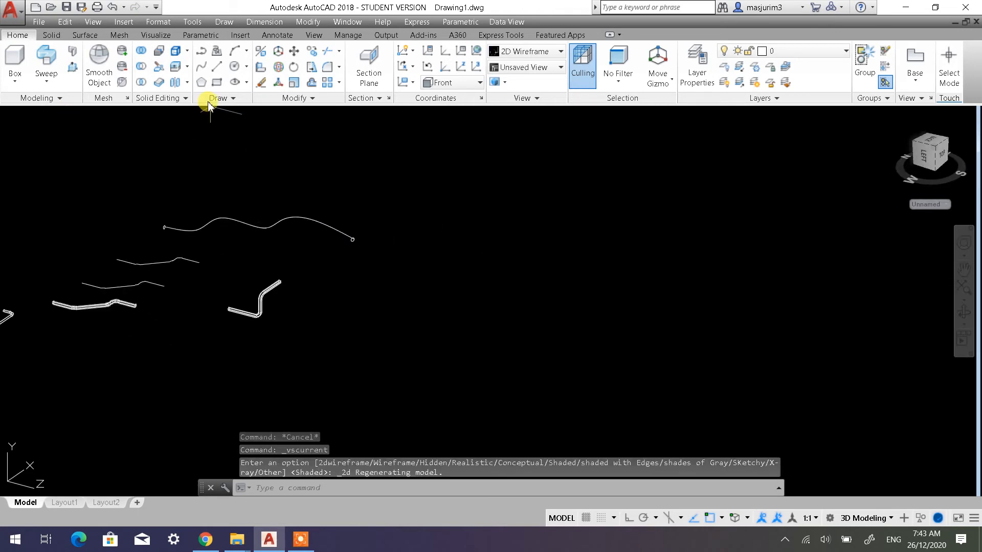
Restore the World UCS and draw a large freehand rectangle in the empty area beyond the swept bars
left_click(465, 266)
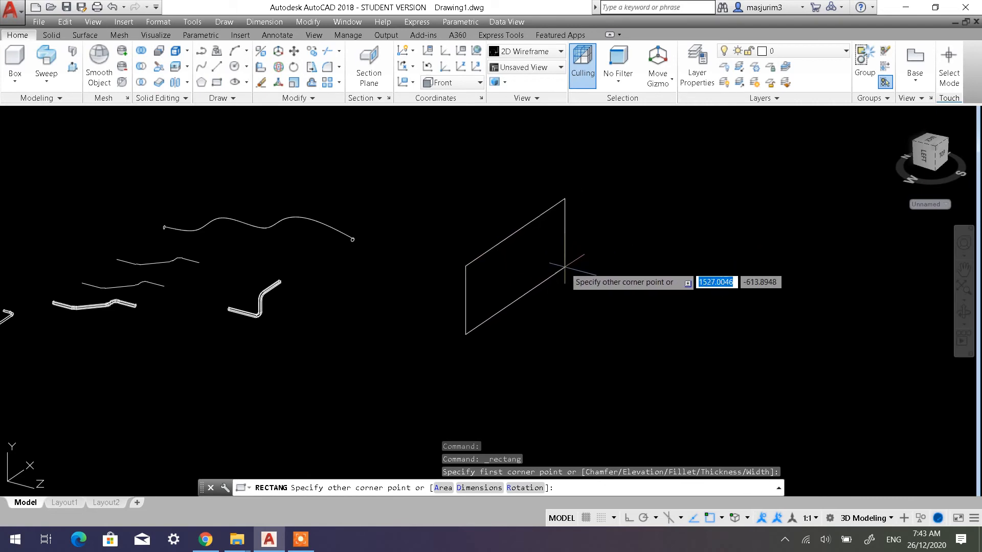
key("Escape")
left_click(428, 67)
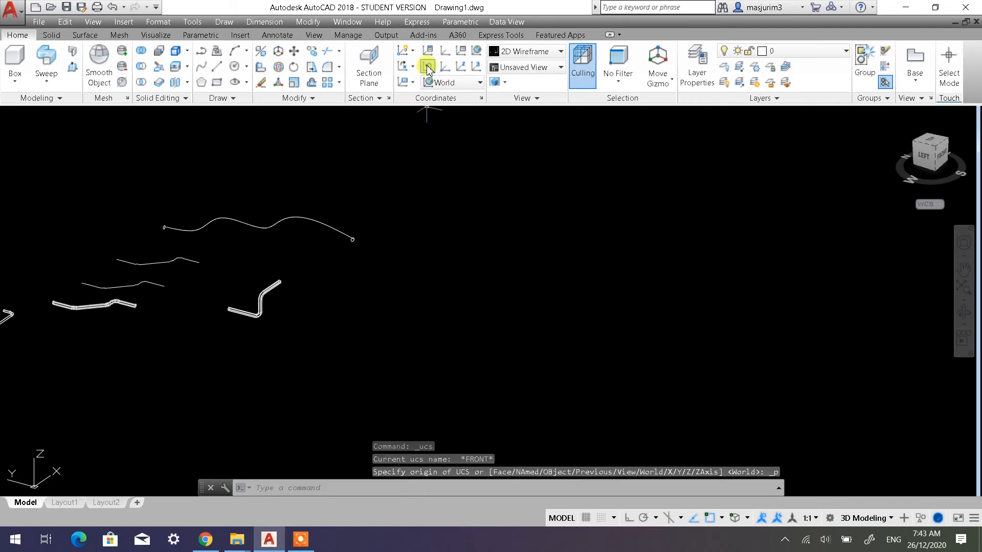
left_click(218, 83)
left_click(513, 294)
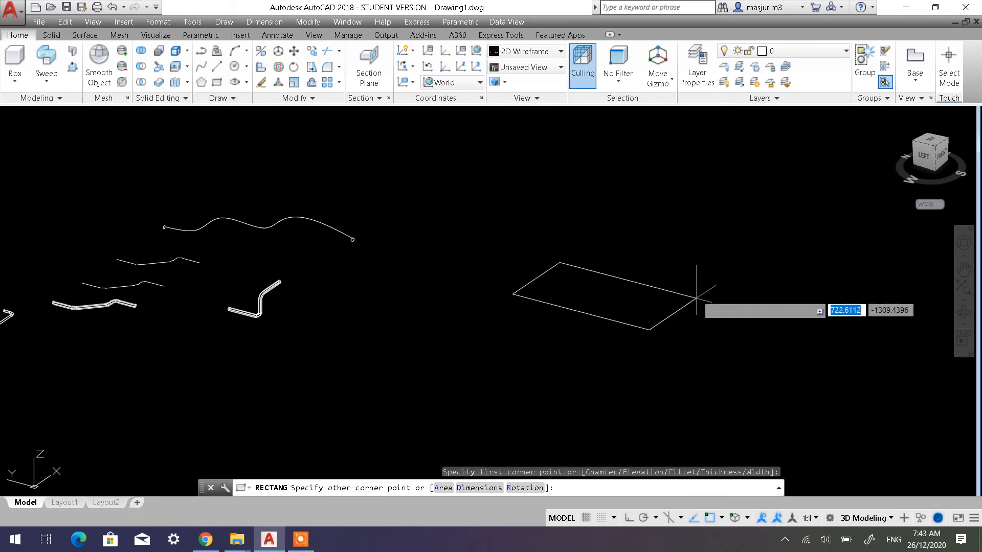
left_click(756, 275)
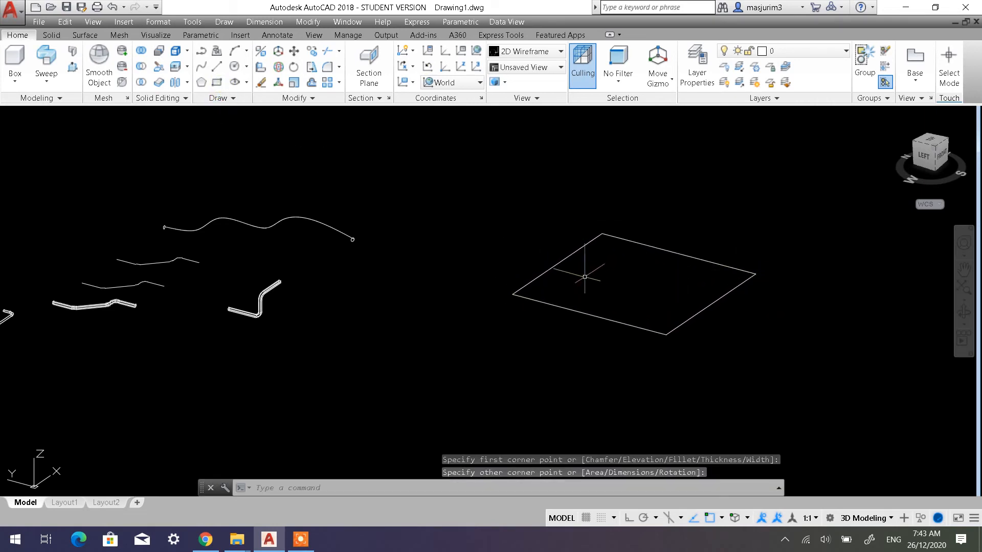
Extrude the rectangle downward by a freely chosen height into a solid box
middle_click_drag(594, 270, 460, 240)
scroll(550, 288, "up", 2)
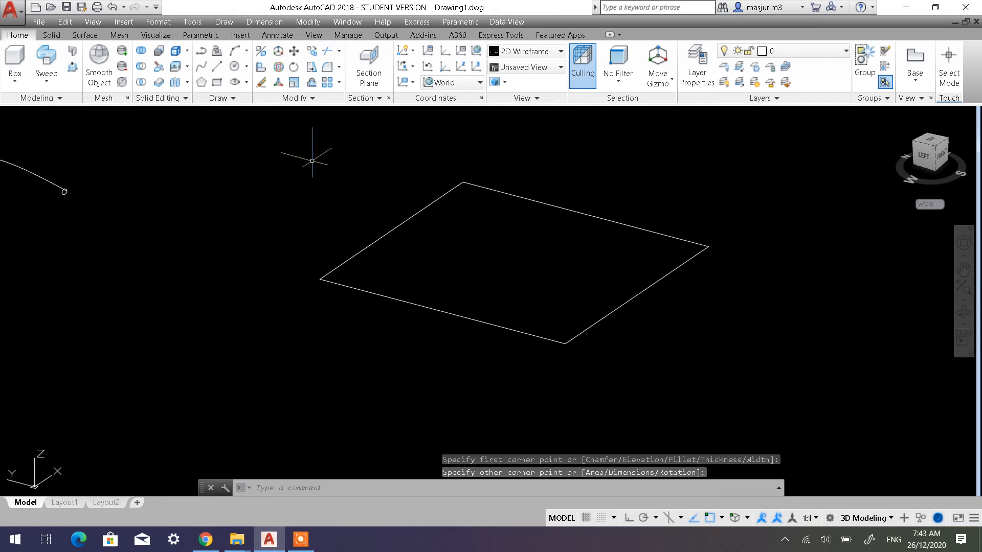
left_click(46, 80)
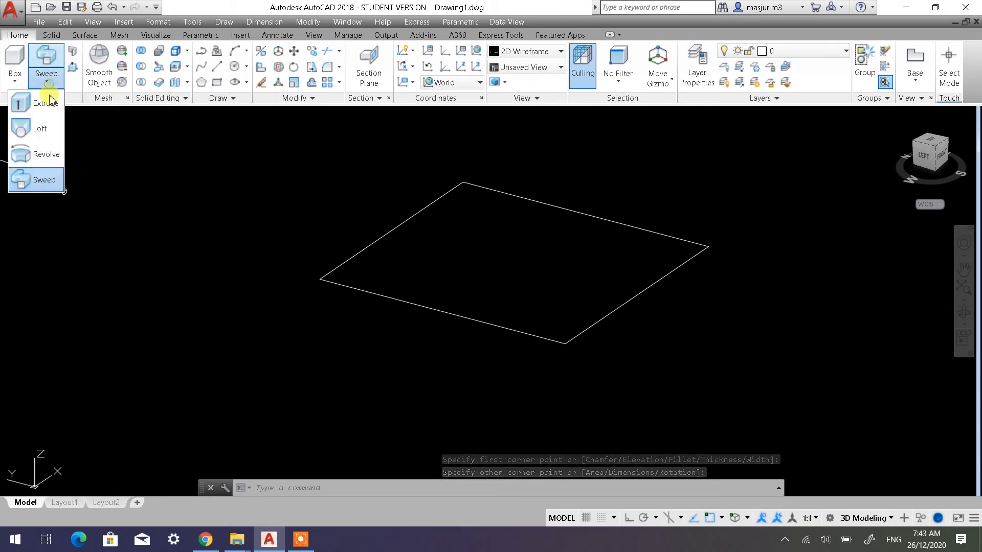
left_click(46, 105)
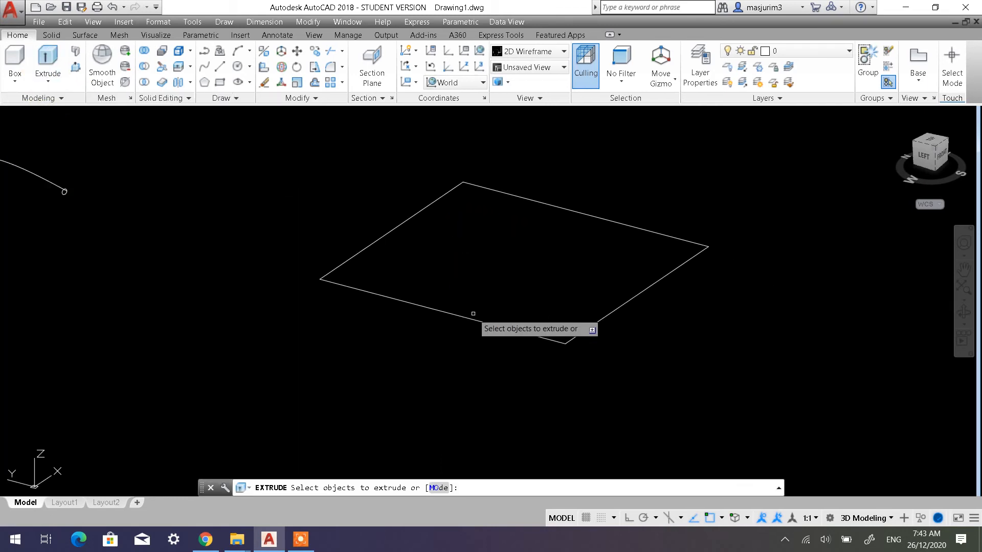
left_click(469, 336)
left_click(445, 296)
key("Return")
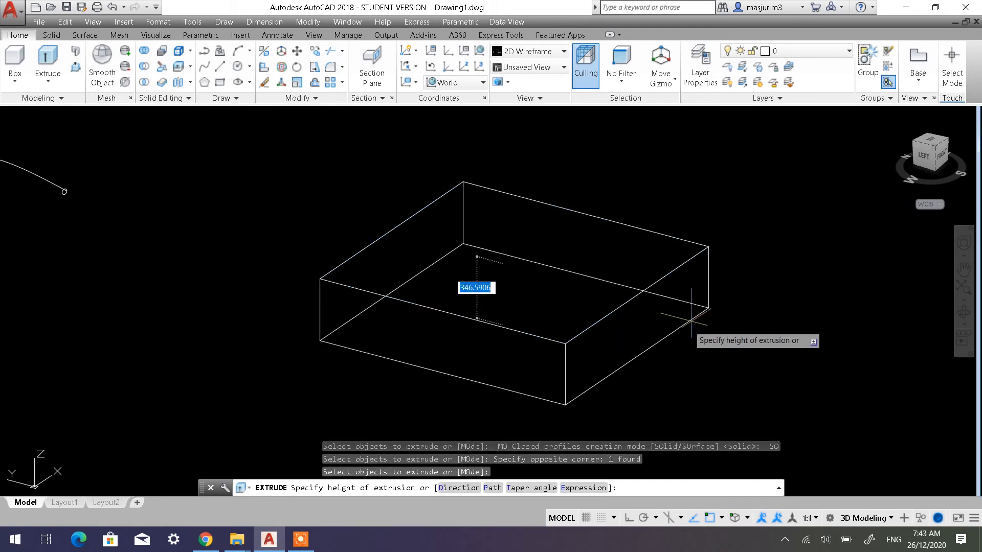
left_click(704, 369)
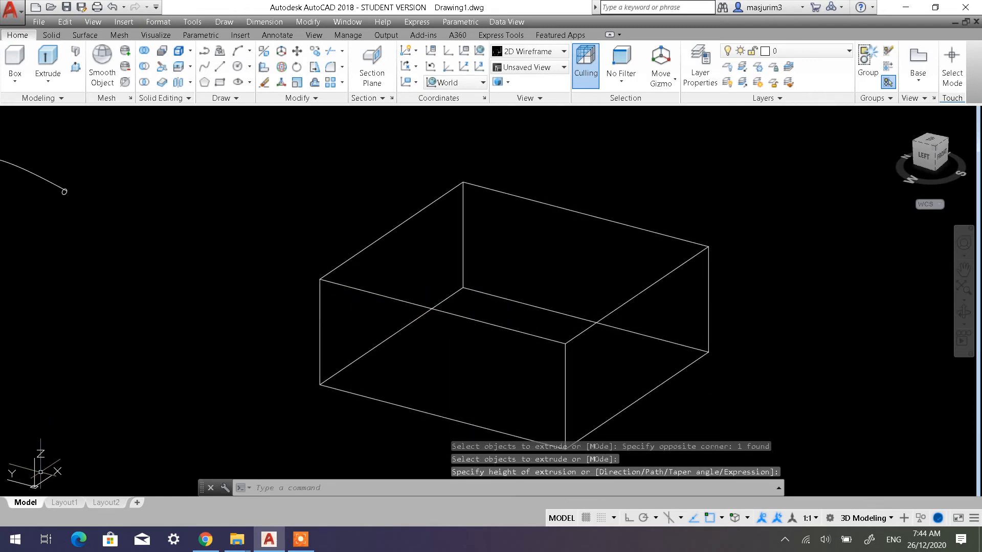
left_click(528, 257)
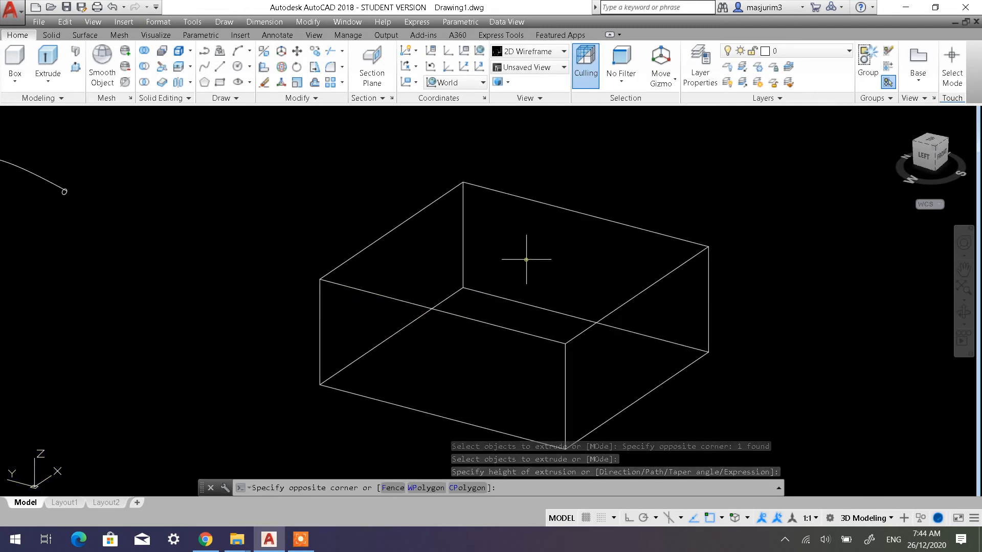
key("Escape")
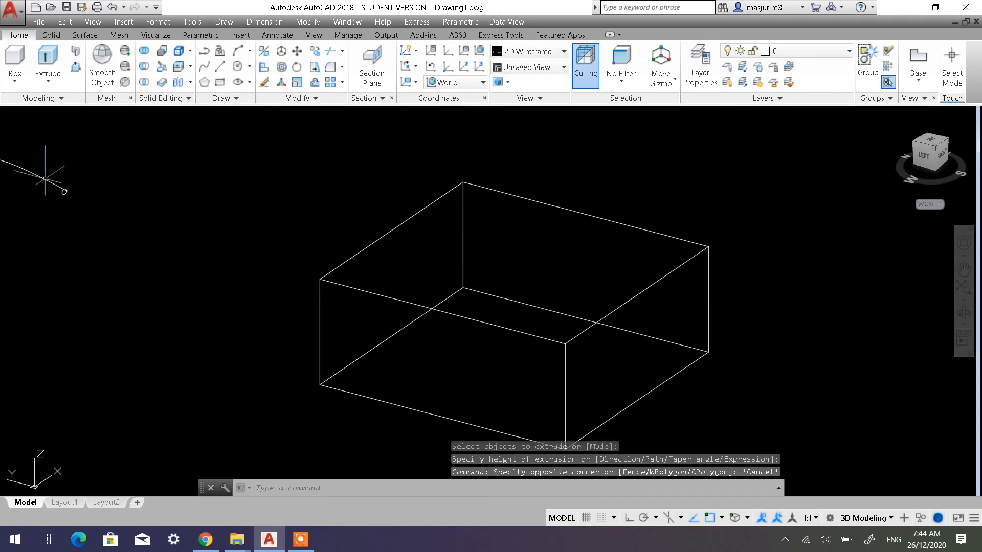
key("Escape")
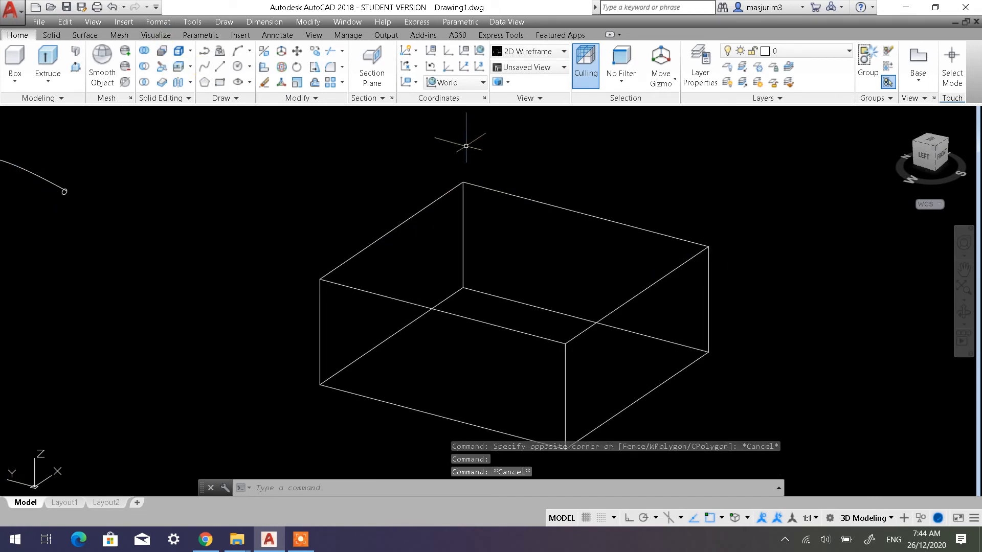
Align the UCS to the top face of the box and accept the suggested axis directions
left_click(416, 82)
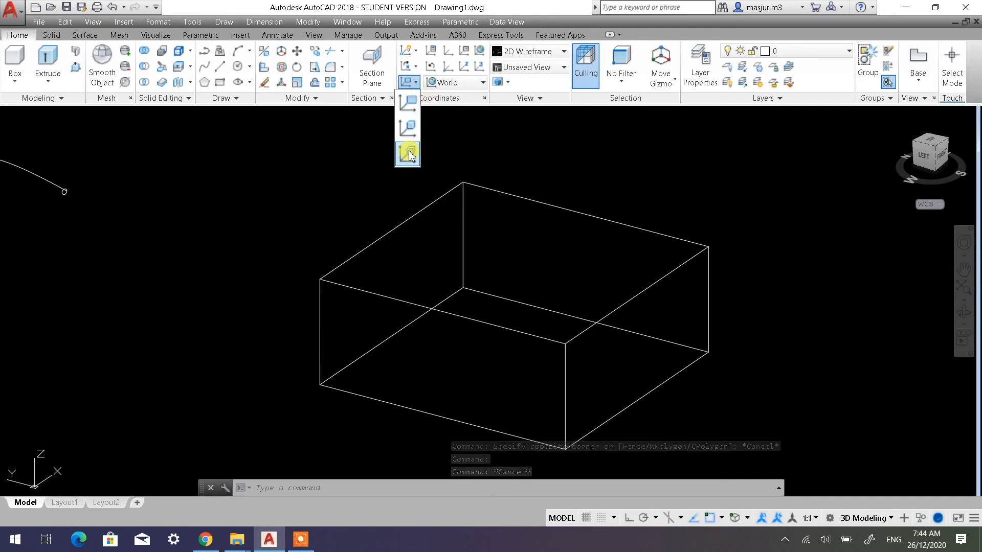
left_click(408, 153)
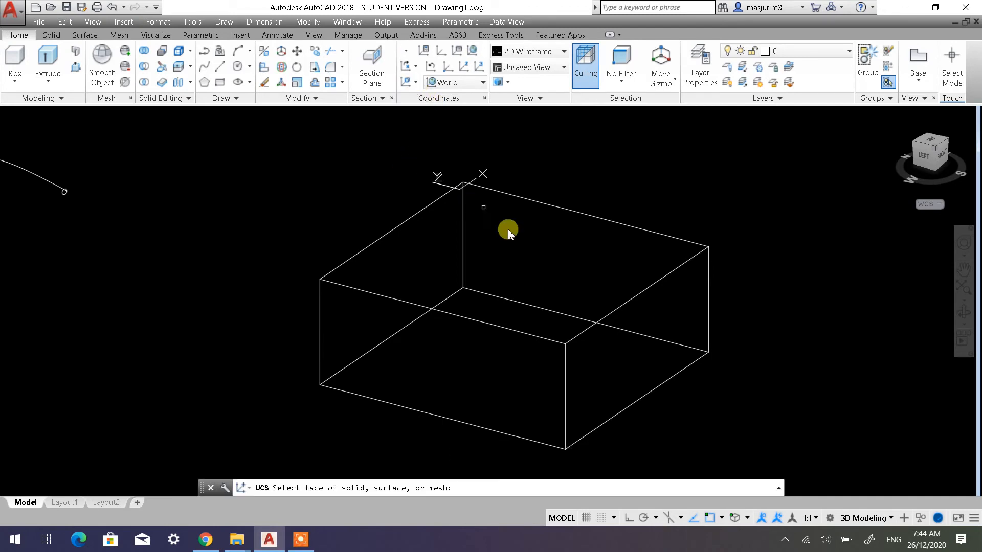
left_click(522, 255)
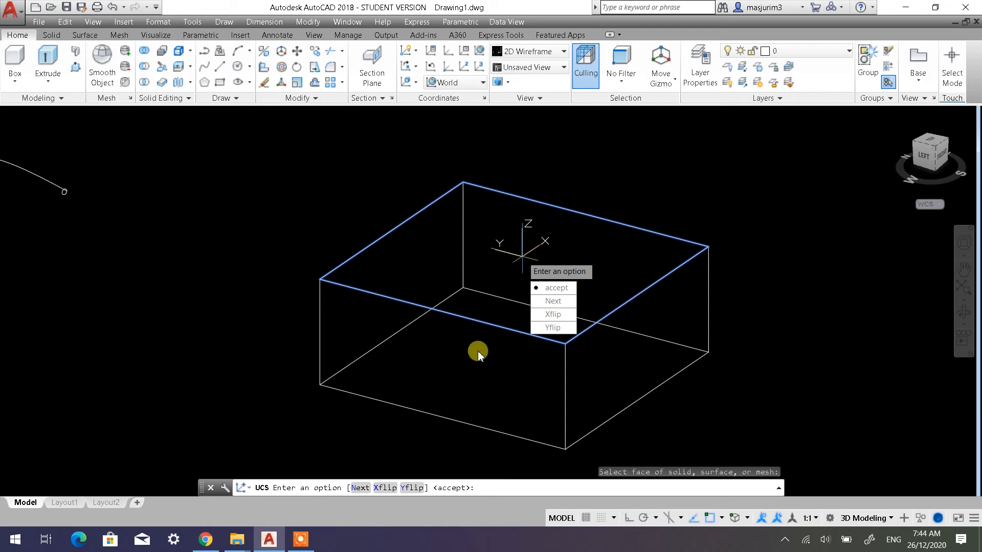
left_click(544, 288)
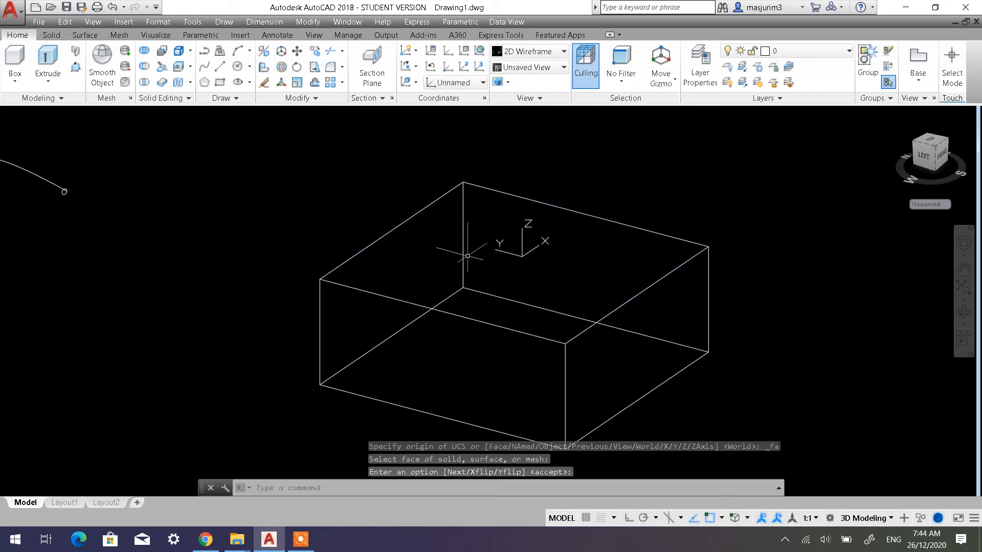
Draw a wavy open spline through five freely placed points across the box's top face, extending past two opposite edges
middle_click_drag(505, 323, 523, 314, "shift")
scroll(429, 255, "down", 4)
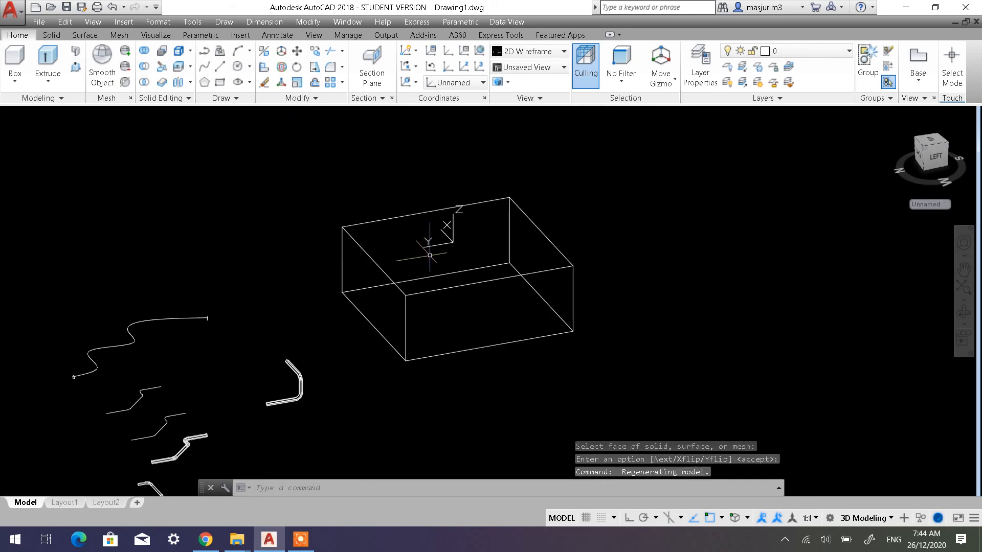
left_click(204, 68)
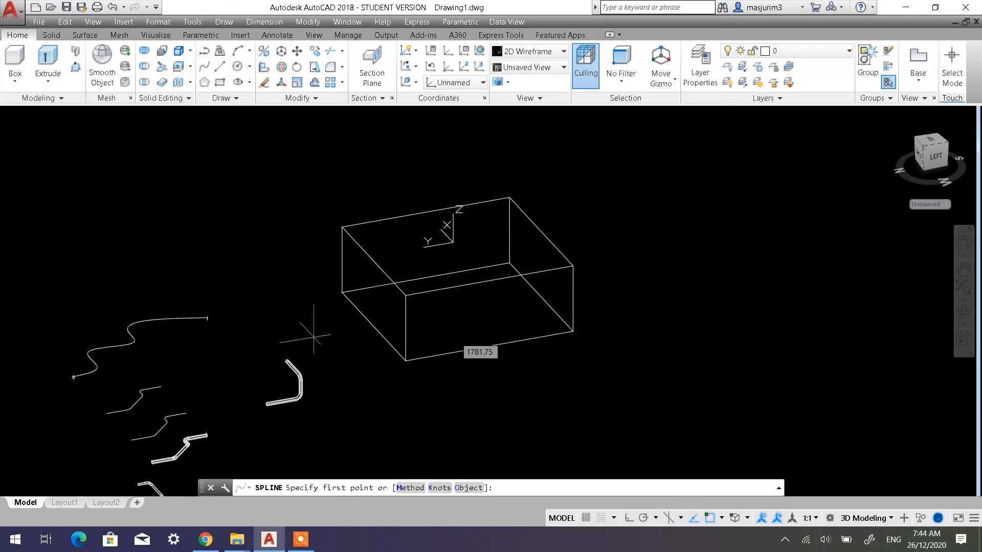
left_click(307, 255)
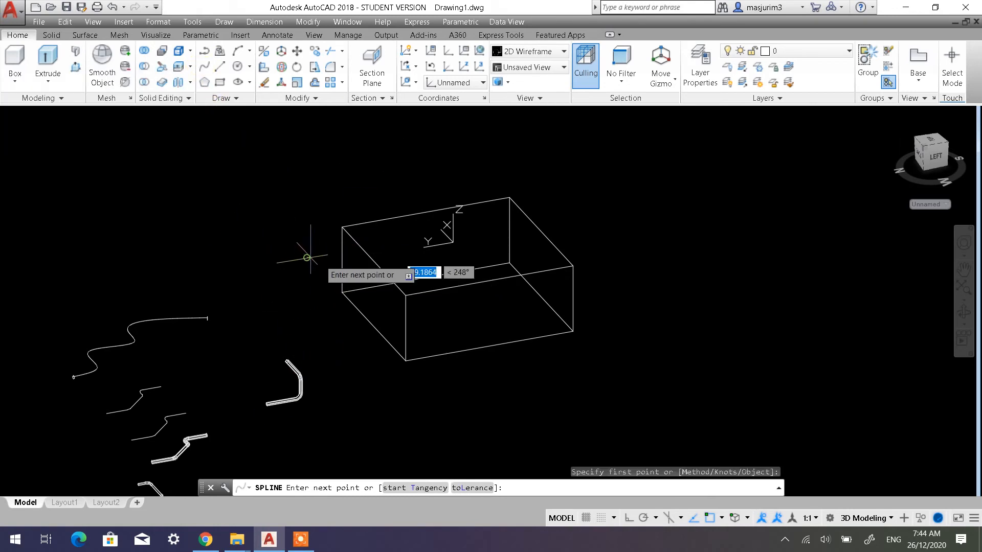
left_click(414, 238)
left_click(470, 255)
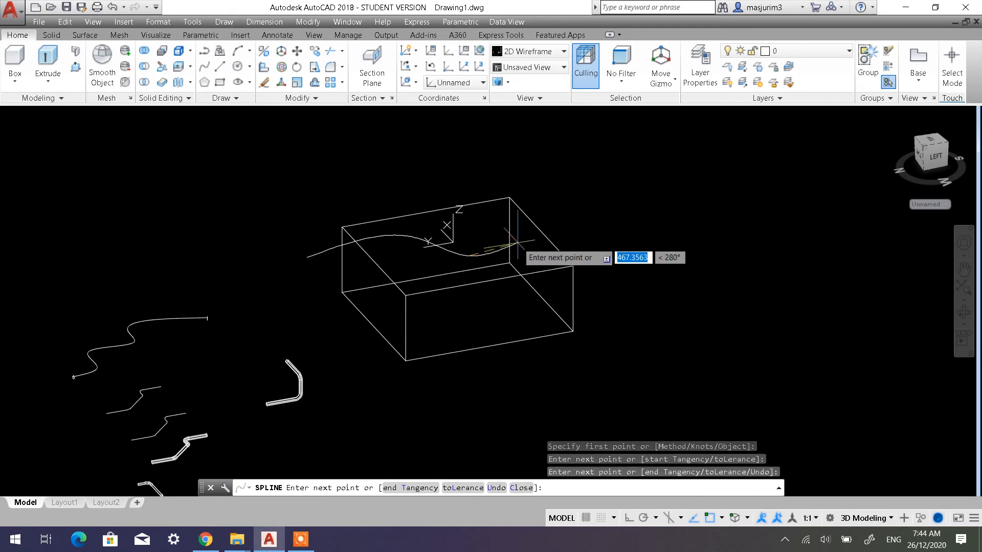
left_click(530, 237)
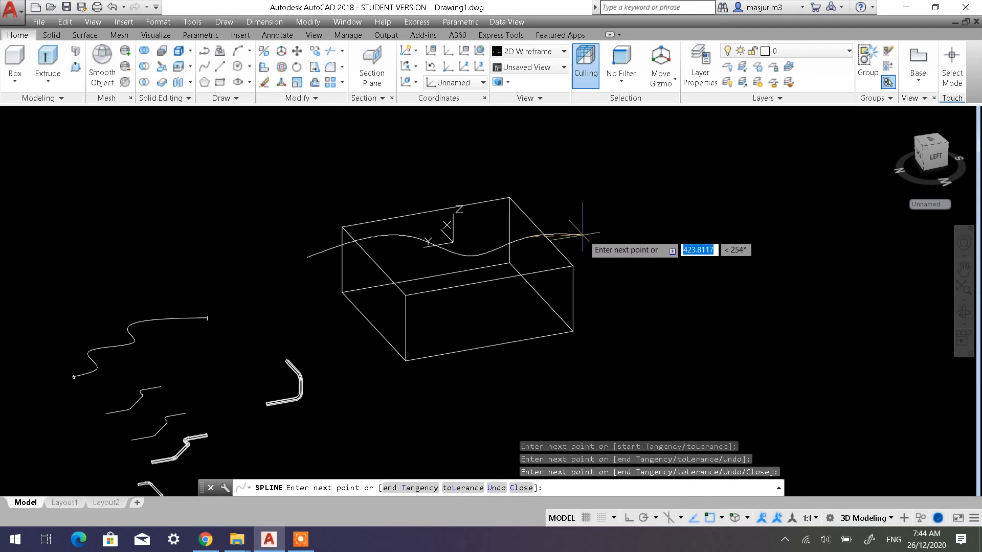
left_click(611, 241)
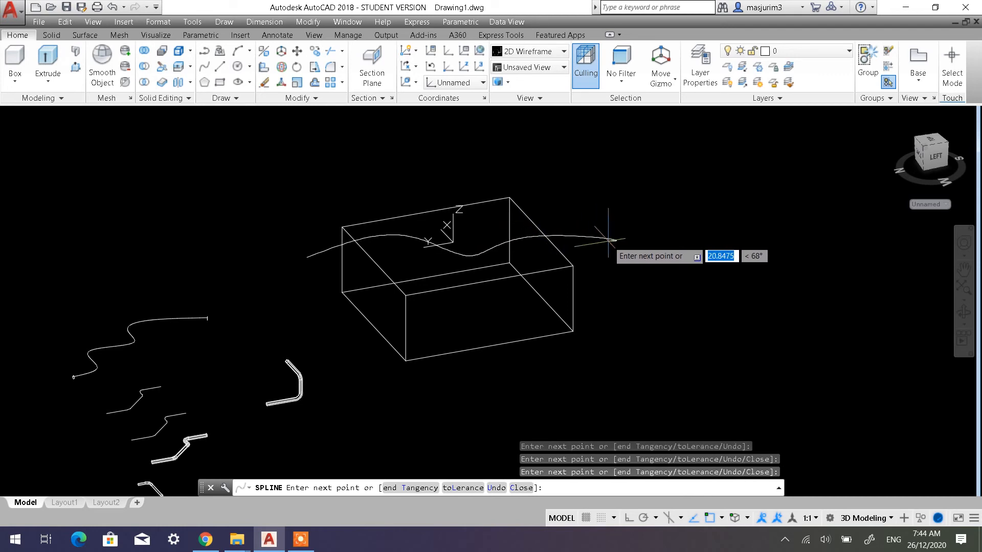
key("Return")
Orbit to the spline's starting end and set the UCS to Back
scroll(375, 265, "up", 4)
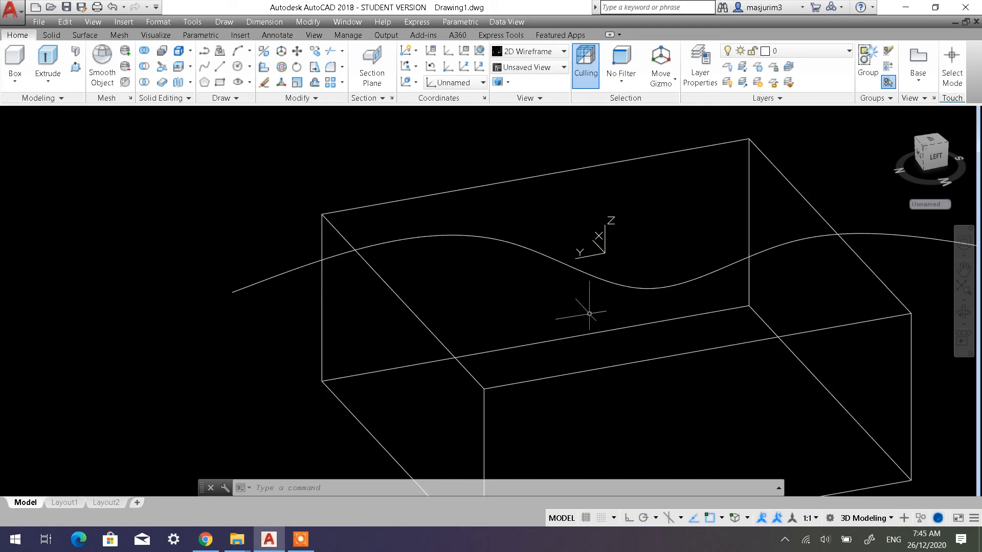
middle_click_drag(589, 313, 636, 291, "shift")
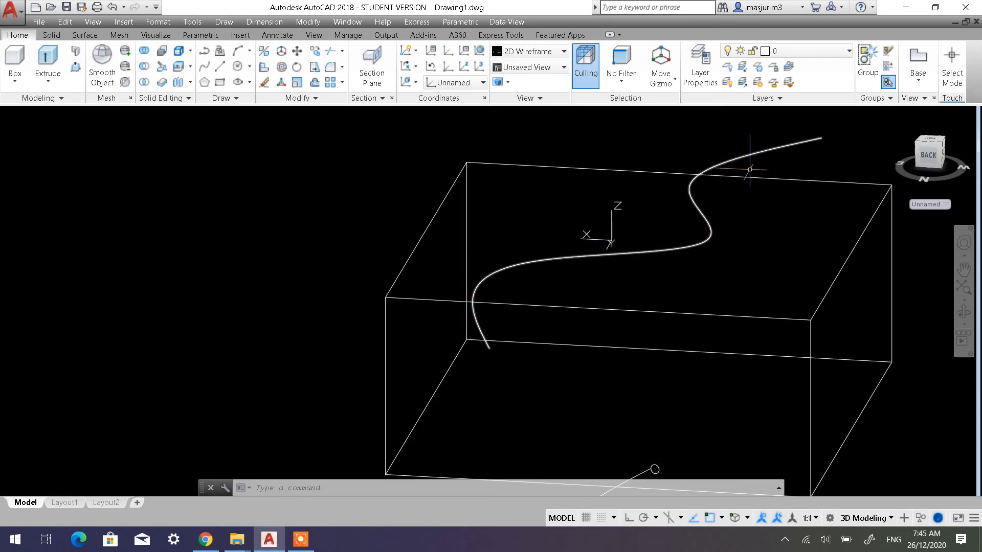
middle_click_drag(636, 285, 560, 283, "shift")
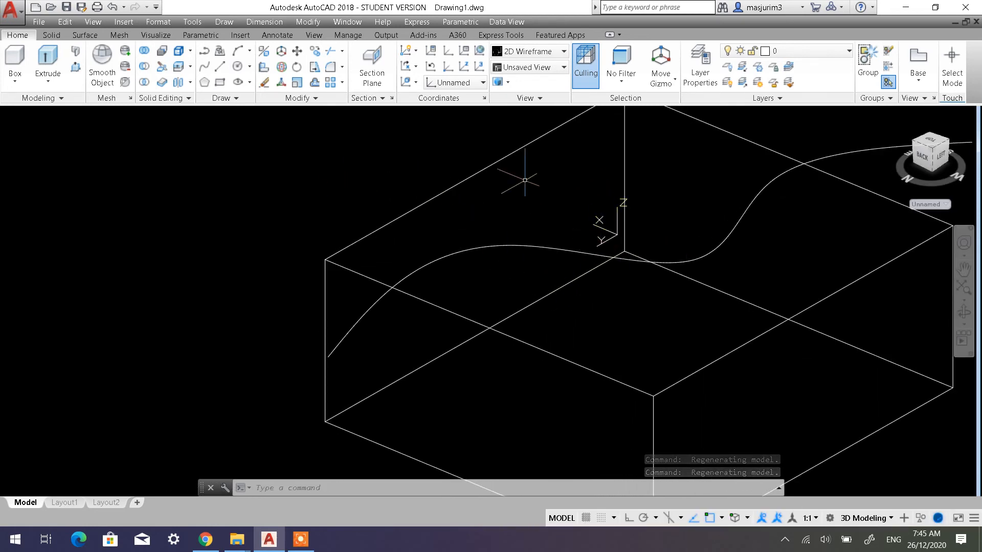
left_click(431, 67)
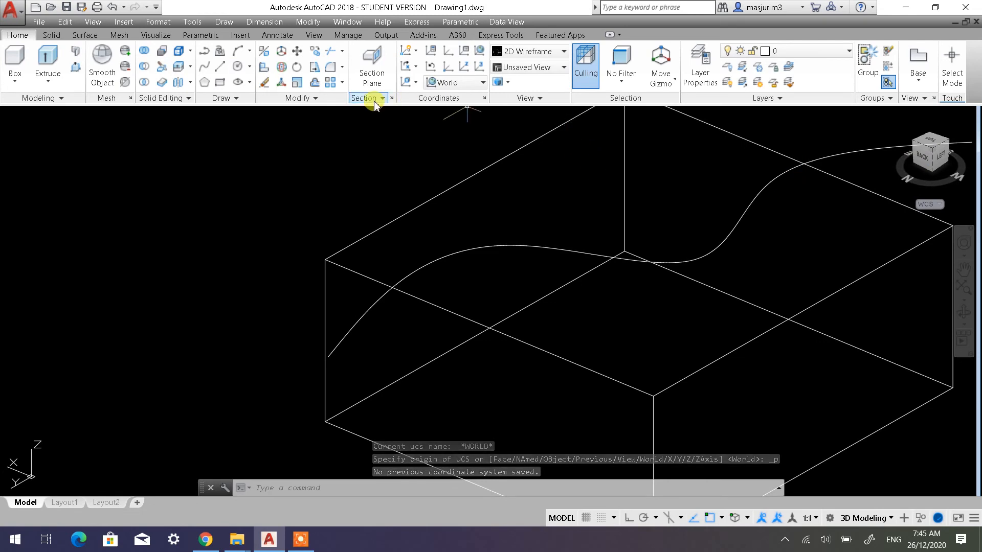
left_click(439, 84)
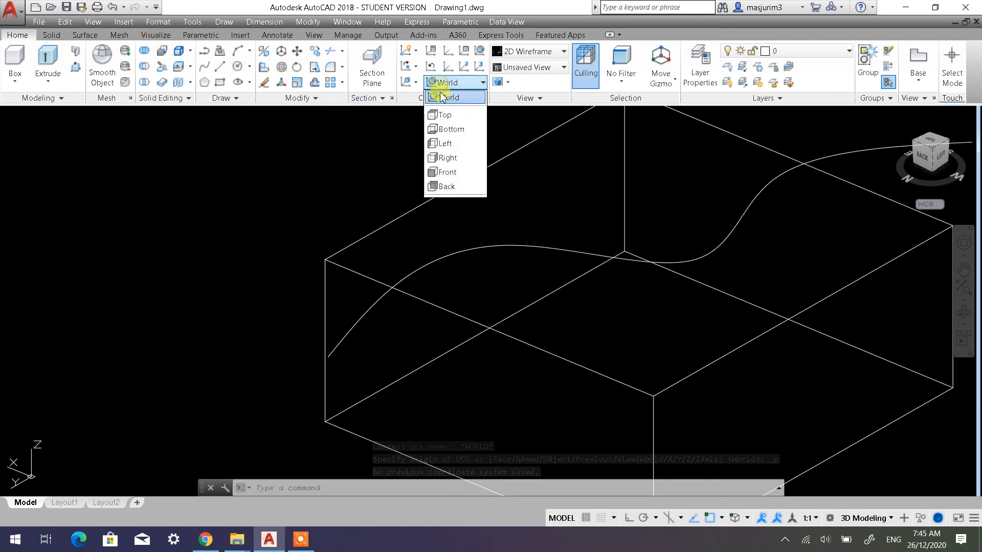
left_click(451, 187)
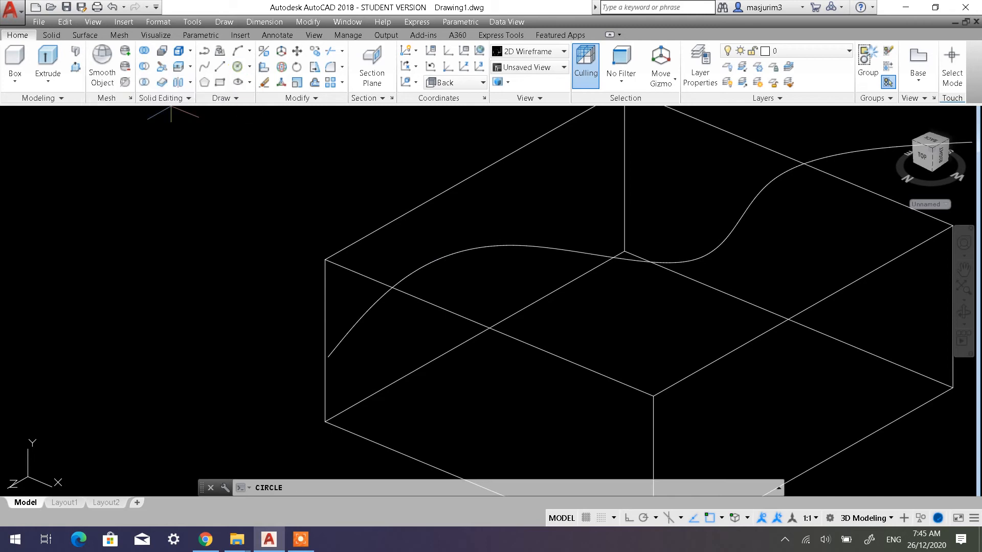
Draw a circle of freehand radius centred on the spline's starting endpoint and check its placement against the box's top face
key("Return")
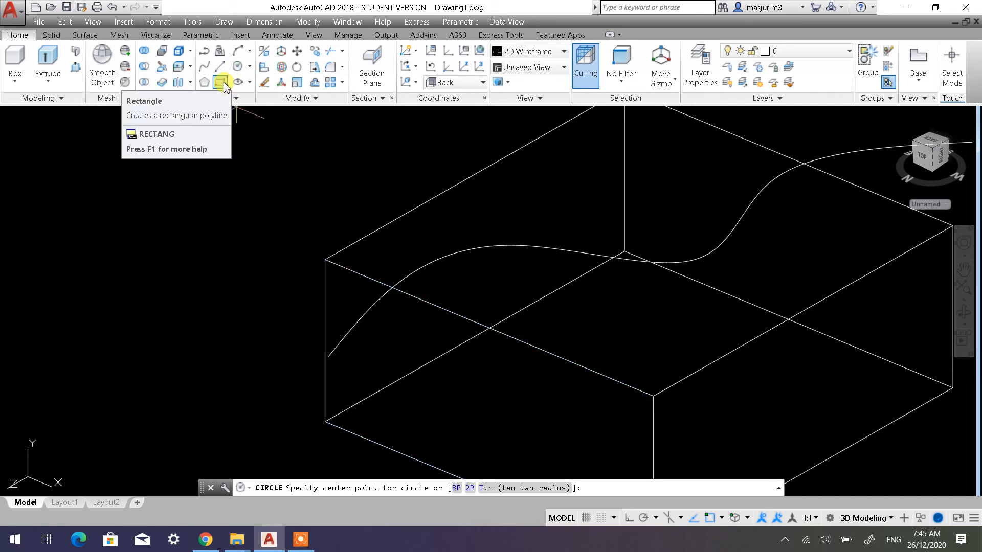
left_click(327, 357)
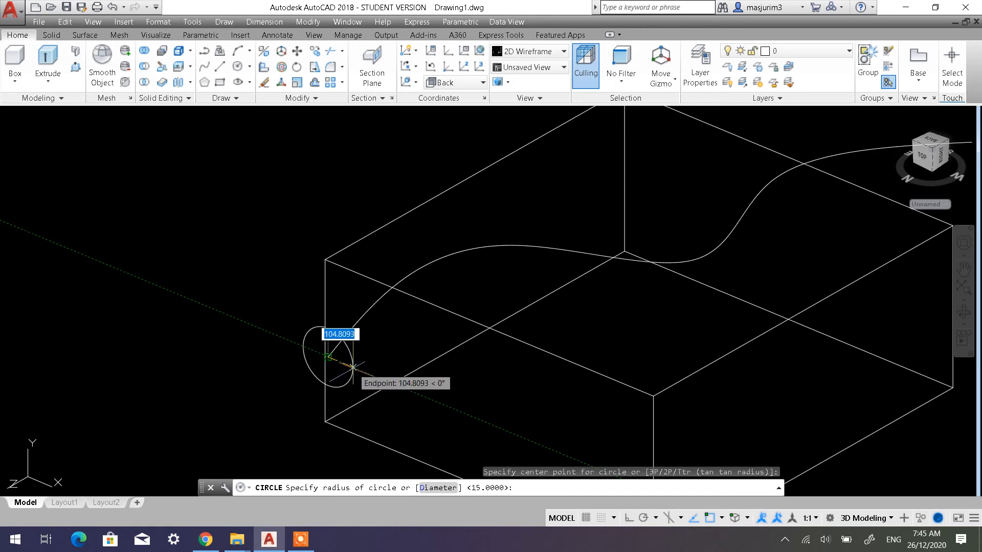
left_click(358, 369)
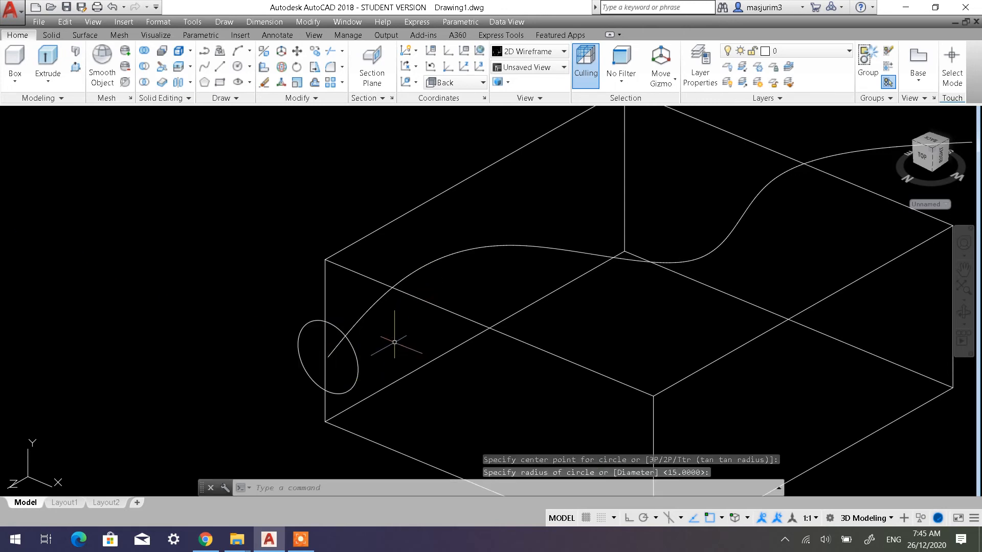
middle_click_drag(394, 343, 451, 290, "shift")
scroll(445, 294, "up", 2)
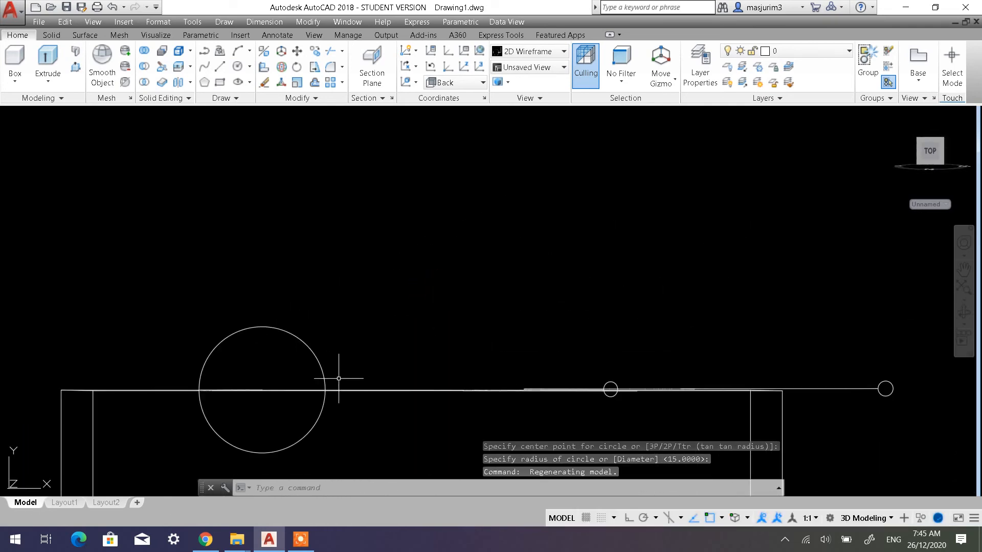
Delete the old wavy bar and the small bent handle beside it in front of the box
middle_click_drag(467, 347, 379, 381, "shift")
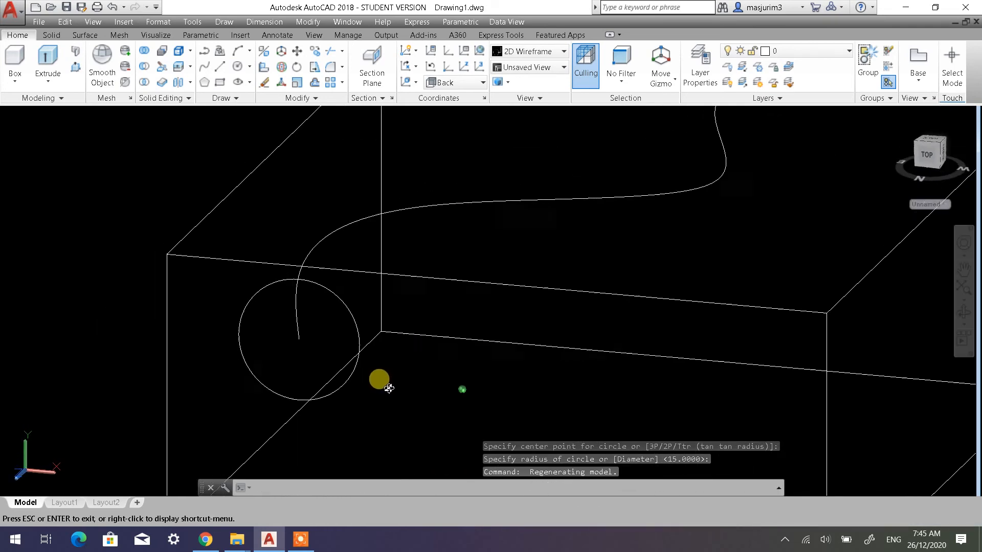
scroll(455, 313, "up", 3)
scroll(456, 313, "down", 5)
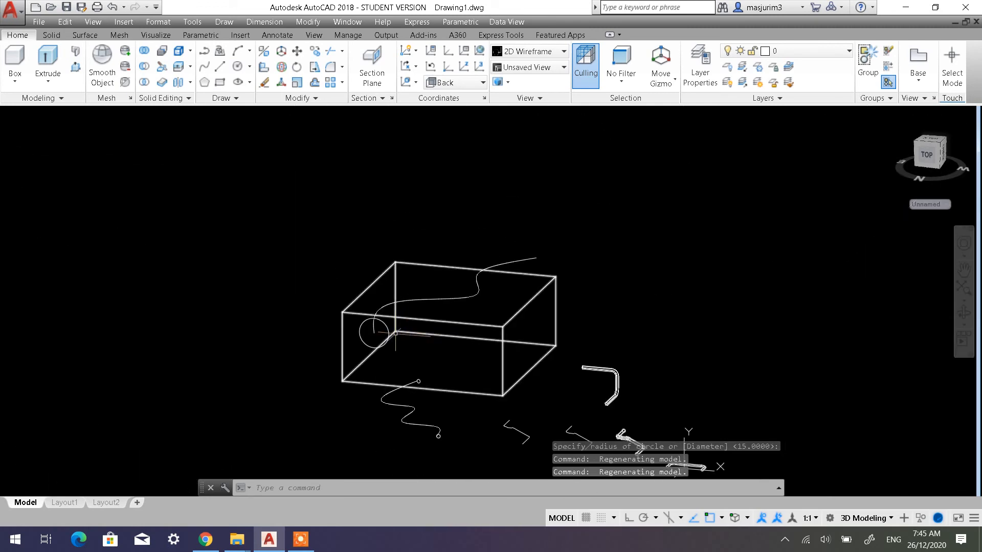
left_click(531, 456)
left_click(404, 427)
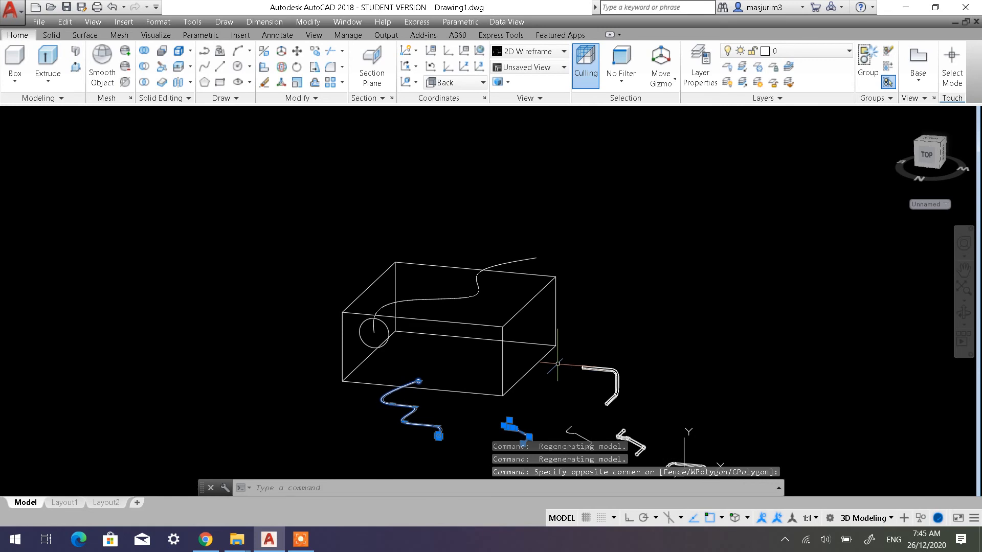
key("Delete")
Sweep the circle along the wavy spline across the box and set the visual style to Shaded with edges
scroll(533, 342, "up", 2)
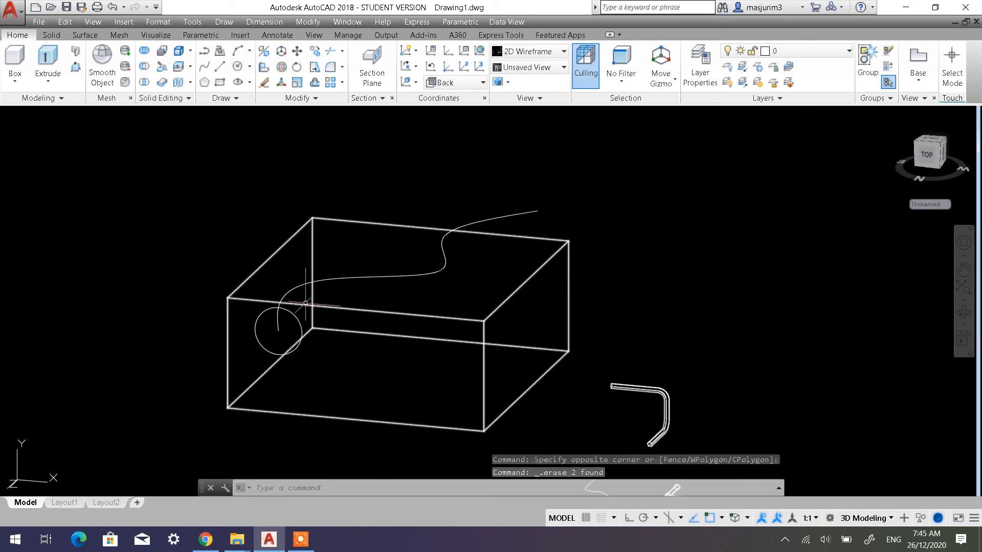
left_click(48, 81)
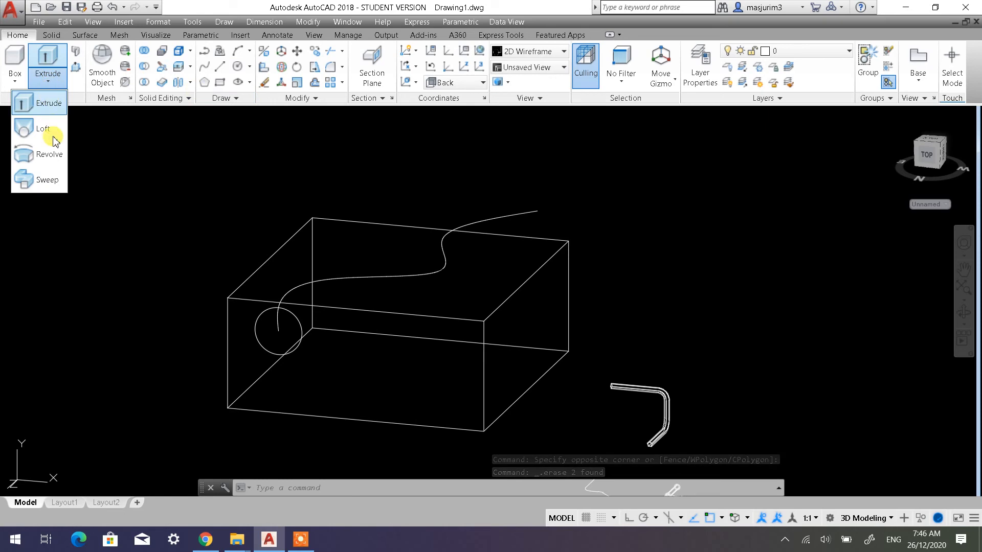
left_click(48, 180)
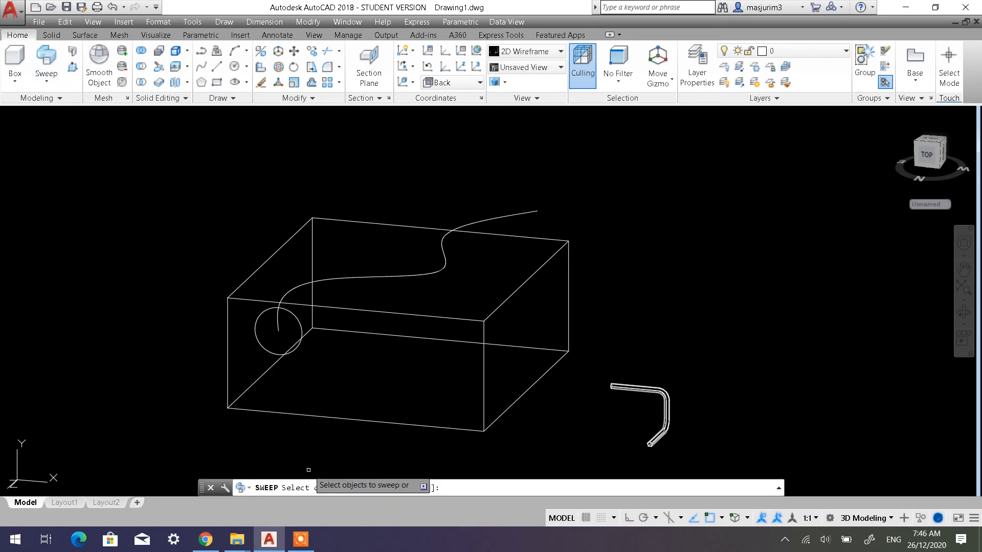
left_click(261, 349)
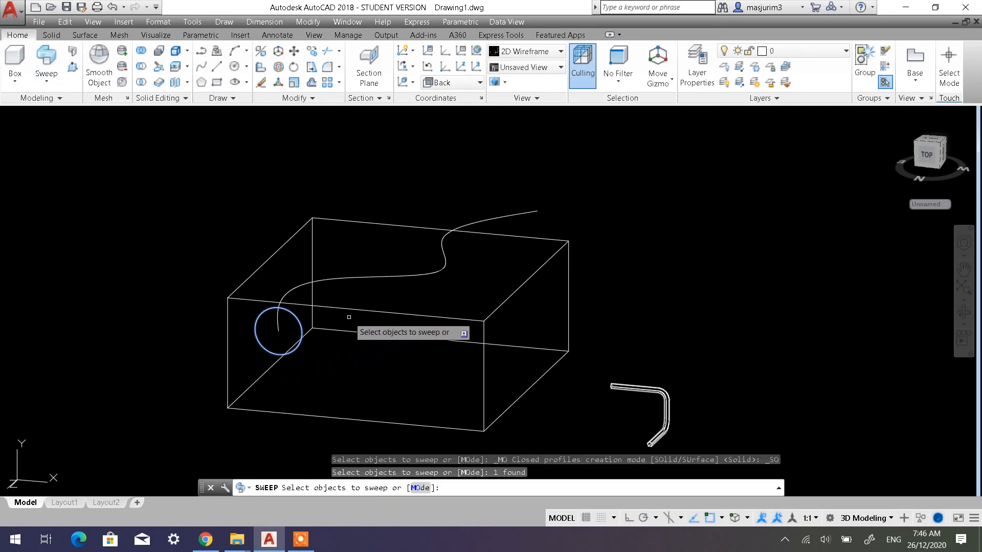
key("Return")
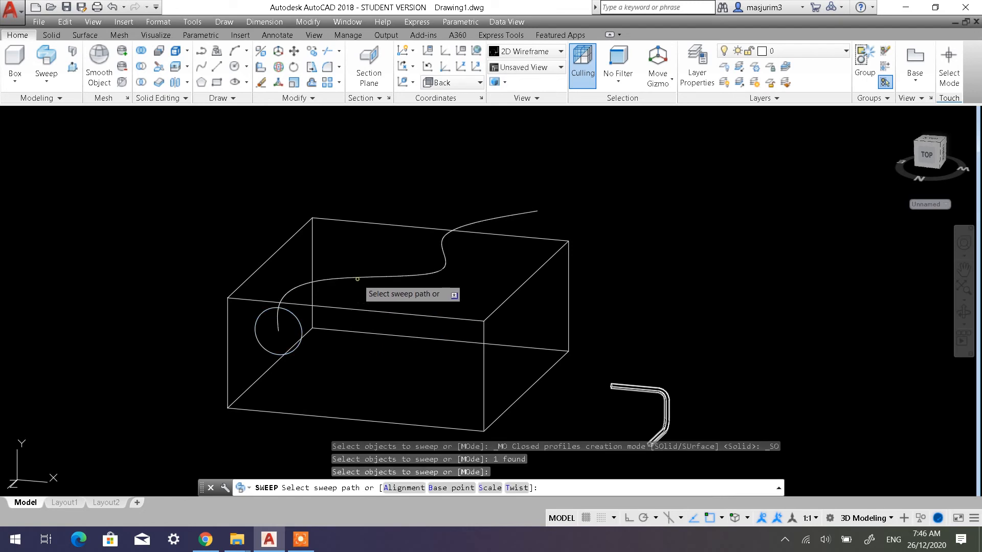
left_click(345, 280)
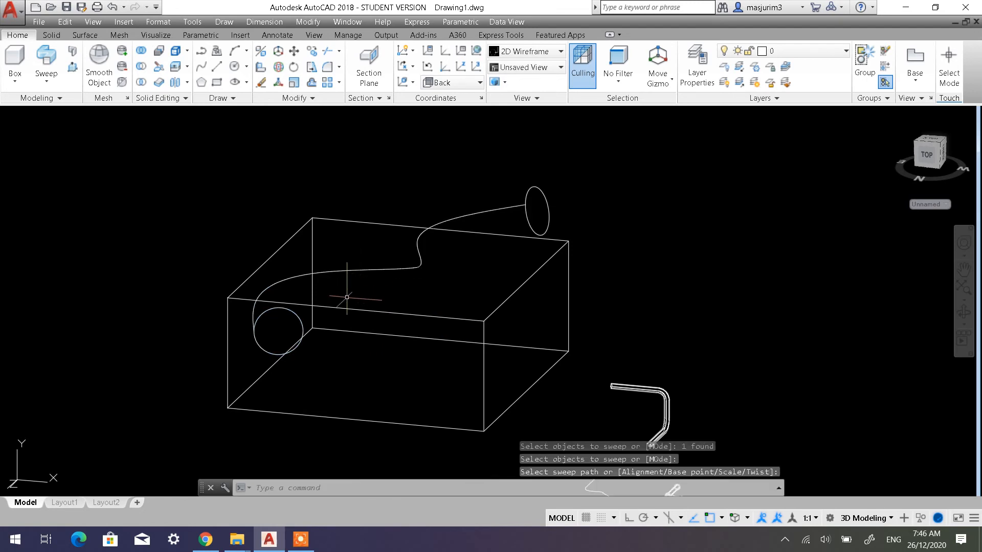
left_click(79, 117)
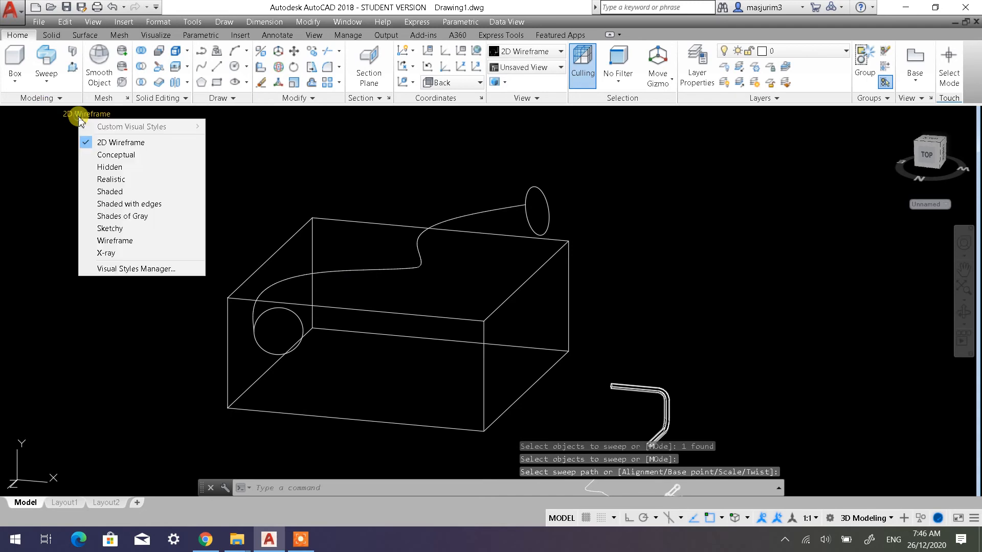
left_click(122, 207)
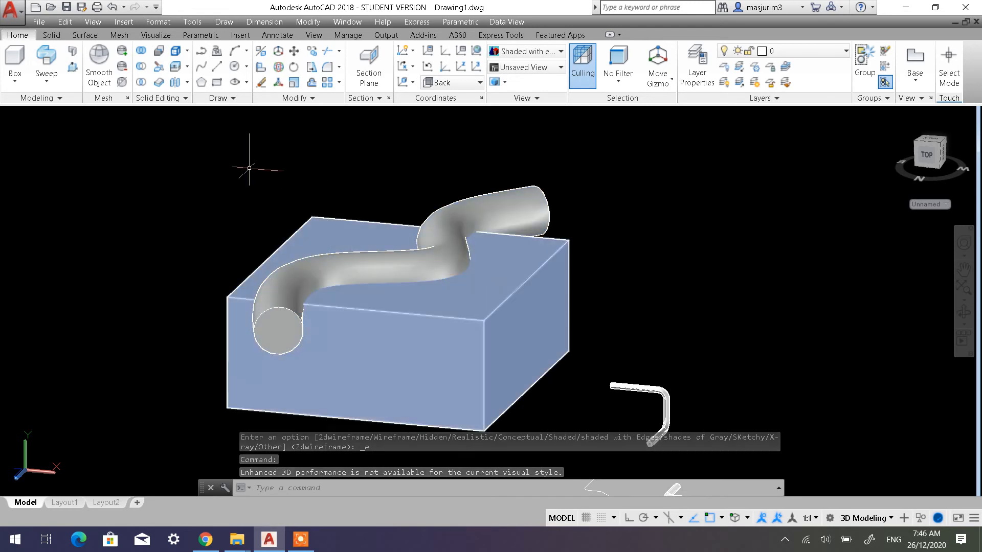
Subtract the swept wavy solid from the box to cut a curved channel through its top face
left_click(141, 68)
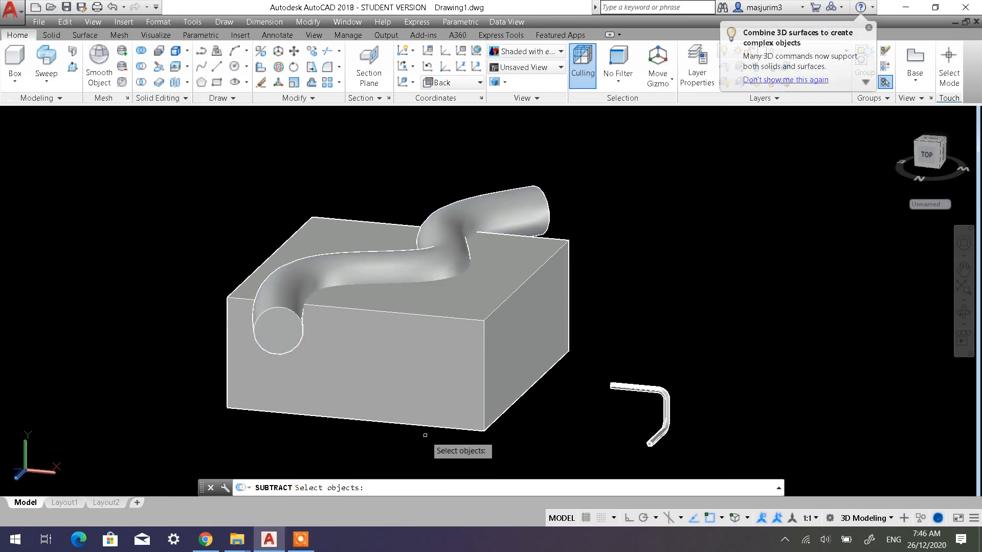
left_click(431, 315)
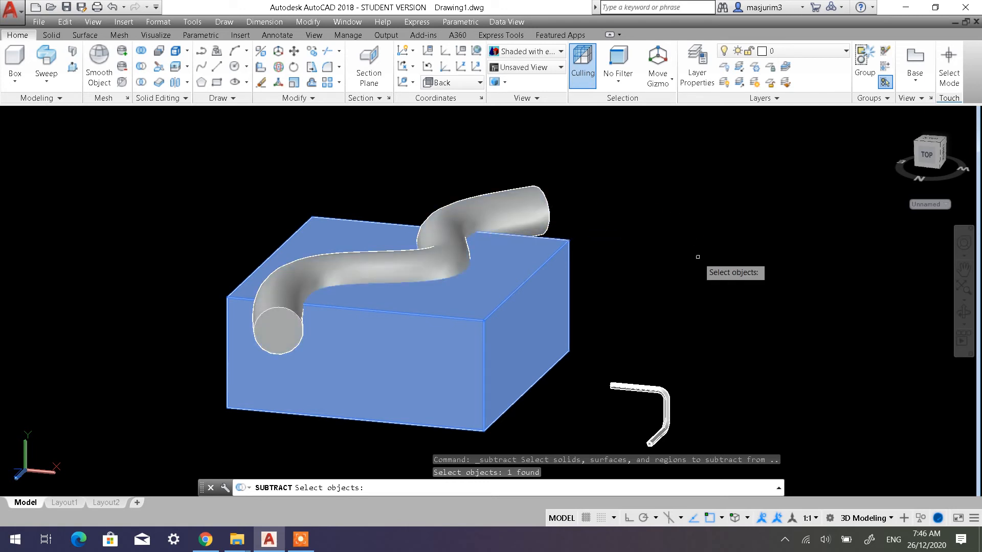
key("Return")
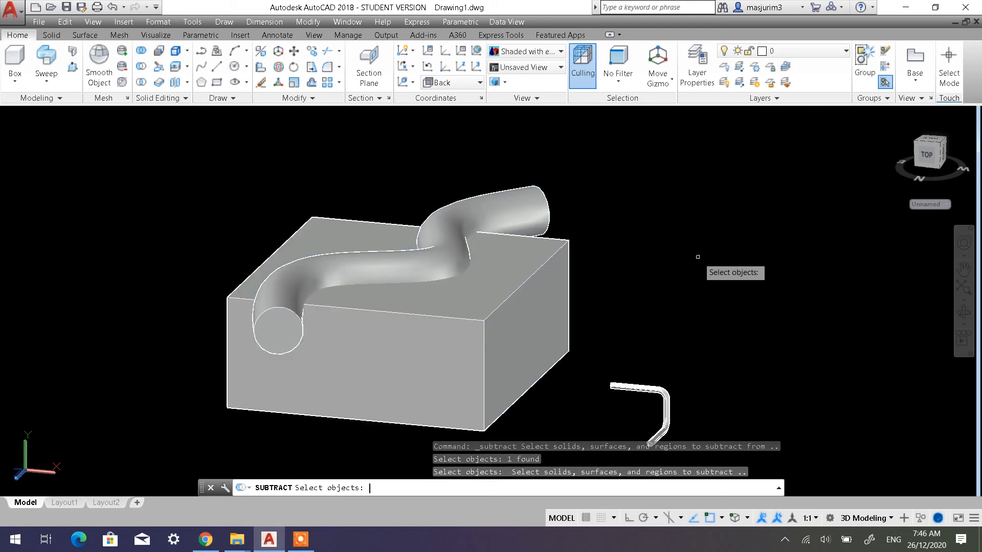
left_click(527, 202)
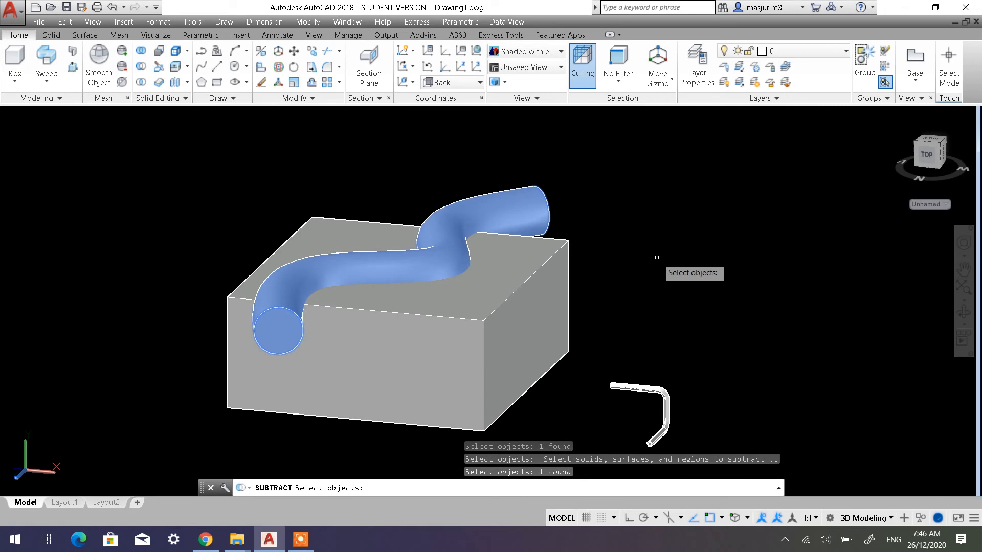
key("Return")
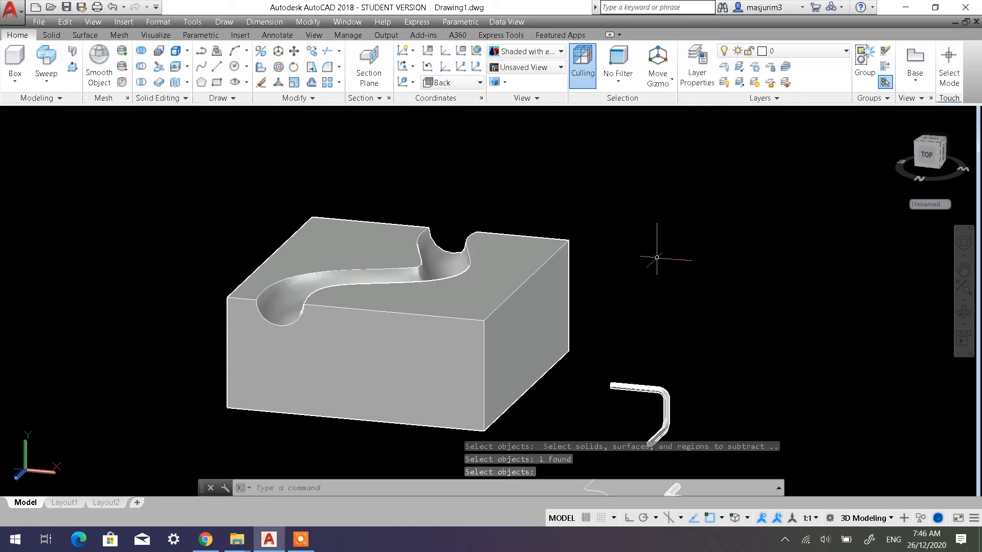
mouse_move(385, 295)
middle_mouse_down("shift")
mouse_move(362, 333)
mouse_move(389, 380)
mouse_move(423, 333)
mouse_move(539, 353)
mouse_move(407, 353)
mouse_move(486, 307)
mouse_move(547, 351)
mouse_move(537, 377)
mouse_move(480, 348)
mouse_move(429, 362)
mouse_move(404, 350)
middle_mouse_up("shift")
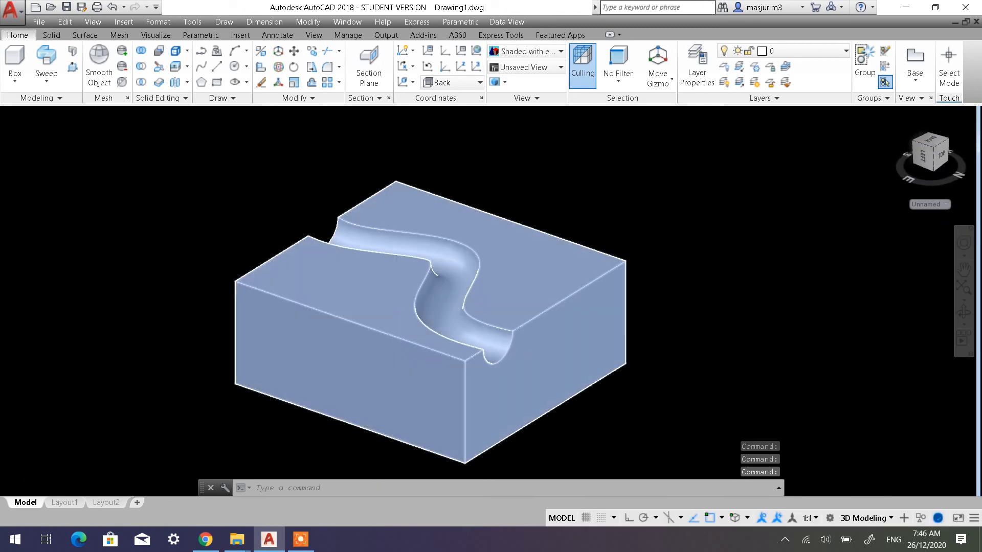
scroll(406, 334, "up", 3)
scroll(419, 281, "down", 2)
middle_click_drag(400, 263, 352, 315)
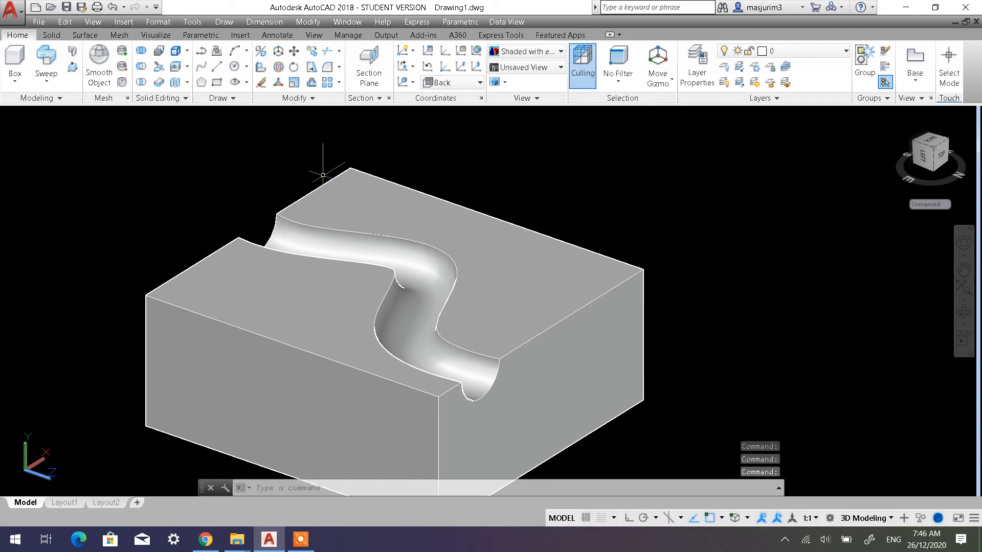
left_click(52, 34)
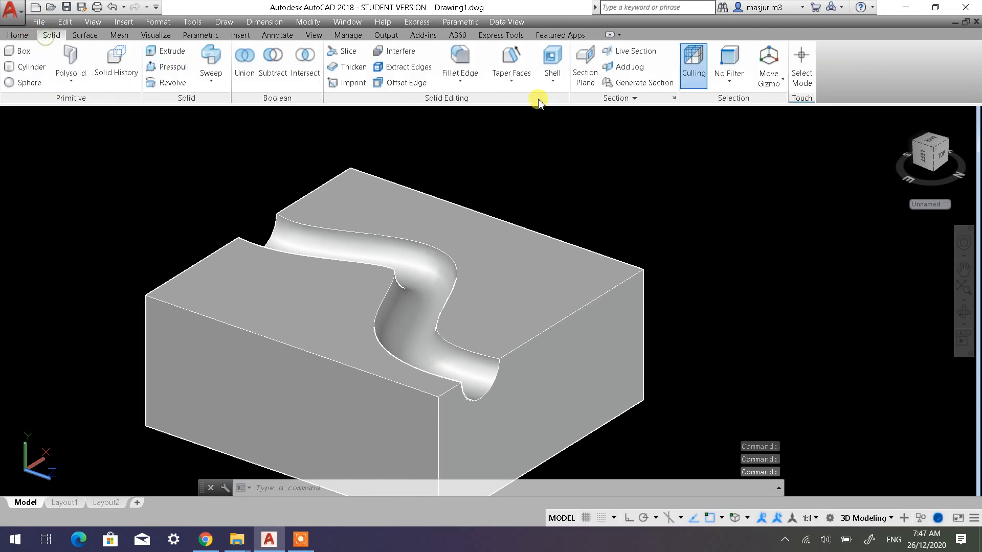
left_click(471, 77)
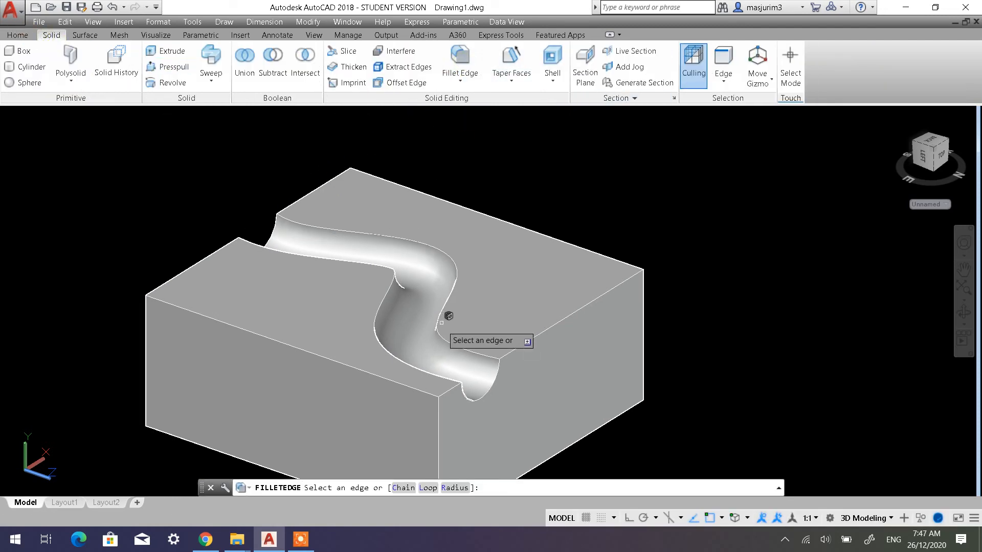
left_click(453, 487)
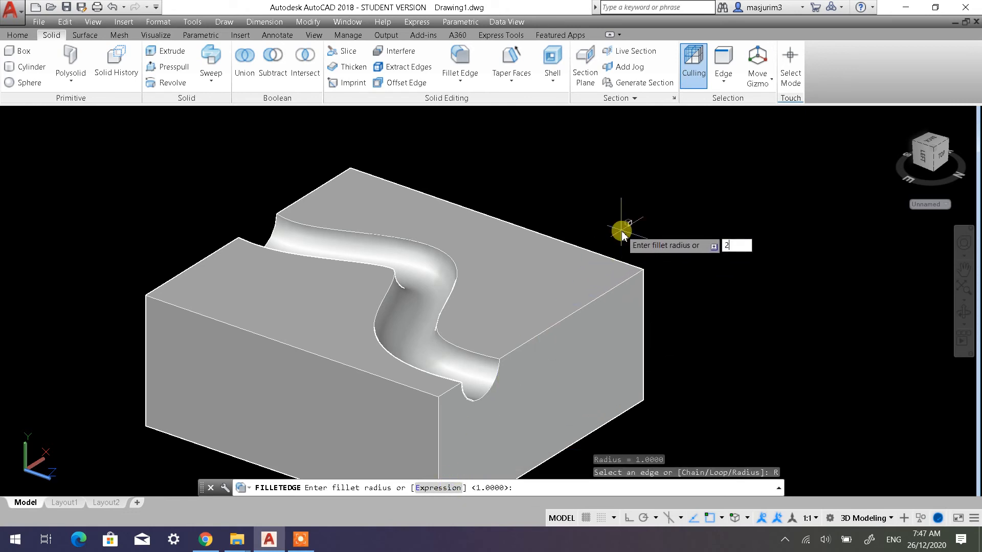
key("Return")
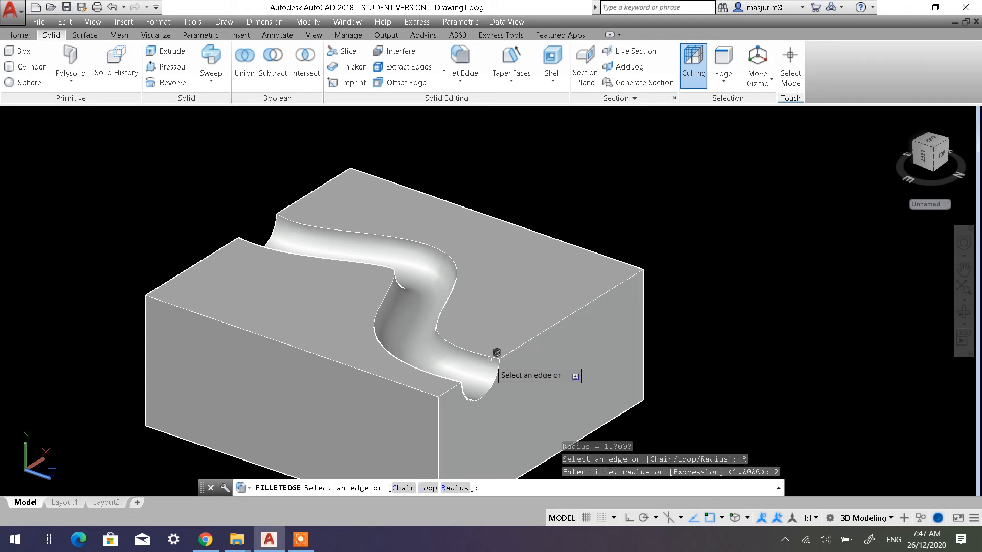
left_click(497, 352)
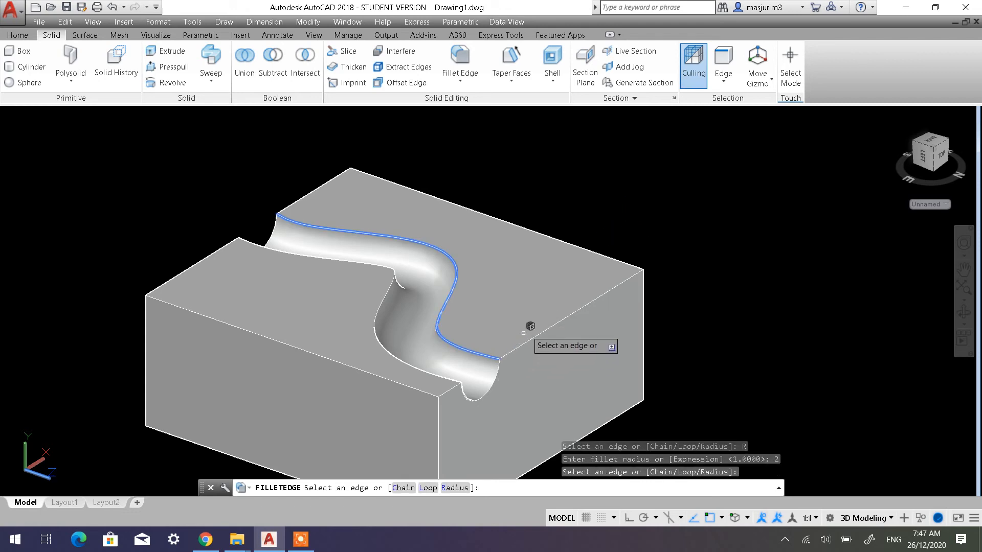
scroll(449, 361, "up", 4)
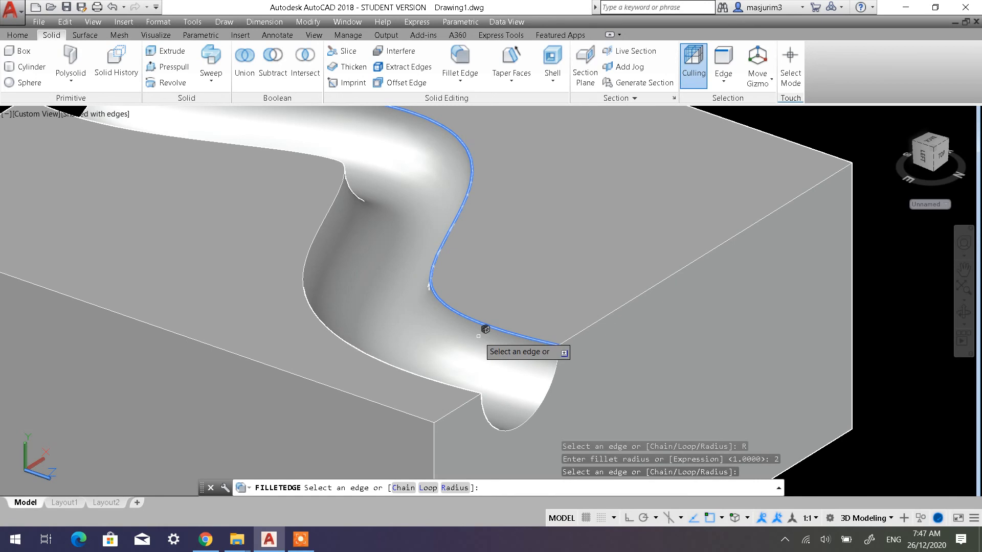
key("Escape")
key("Escape")
key("Escape")
key("Escape")
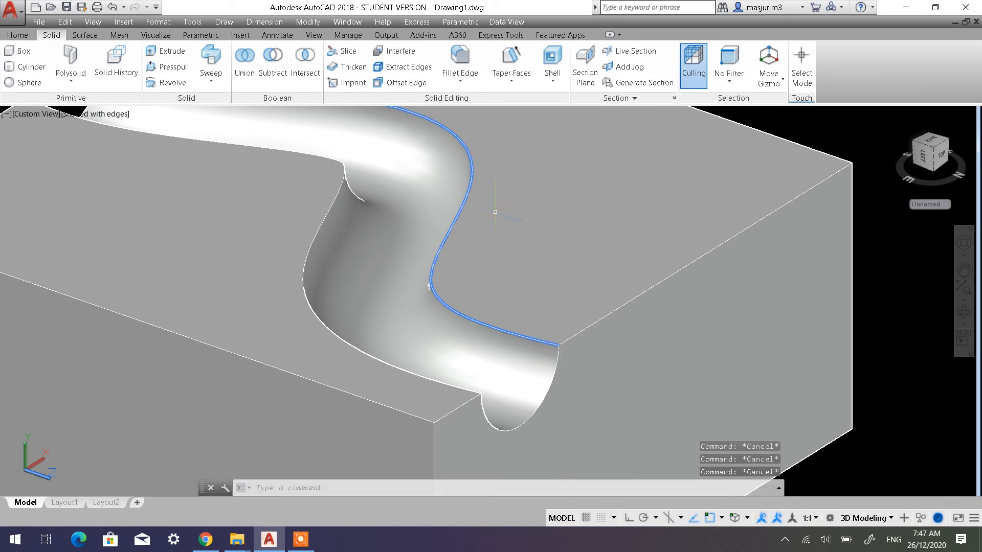
scroll(496, 215, "down", 5)
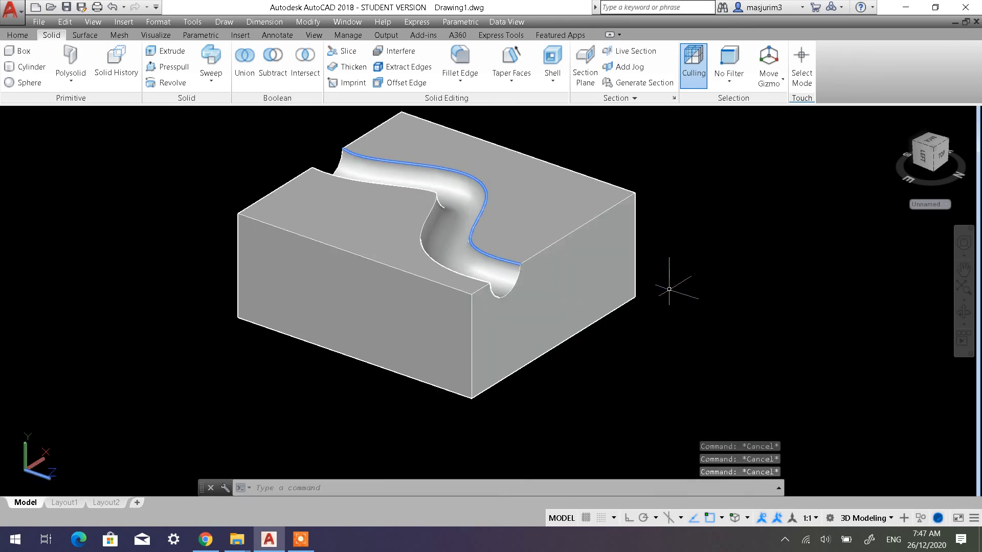
left_click(659, 262)
key("Escape")
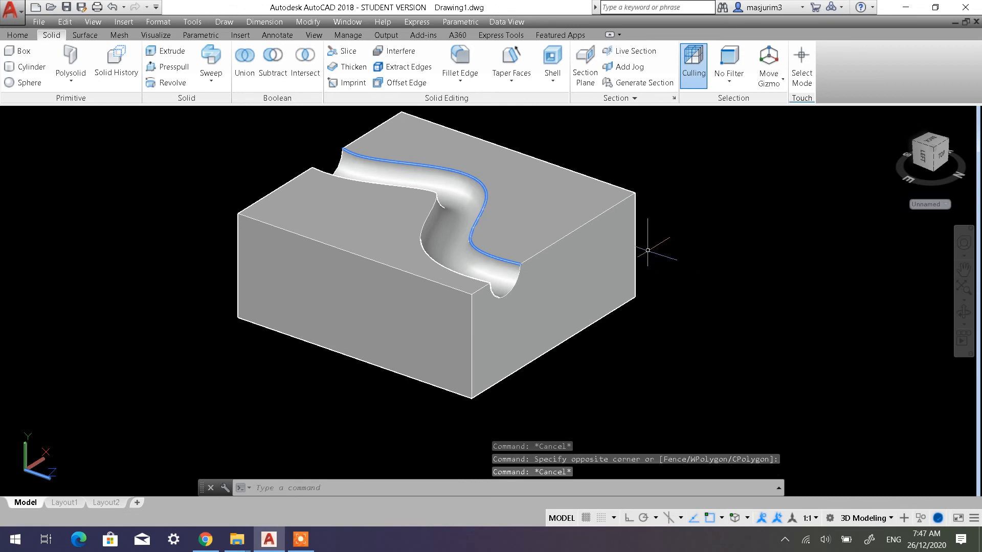
Undo the recent view changes made after subtracting the channel from the box
left_click(110, 9)
left_click(111, 8)
left_click(111, 8)
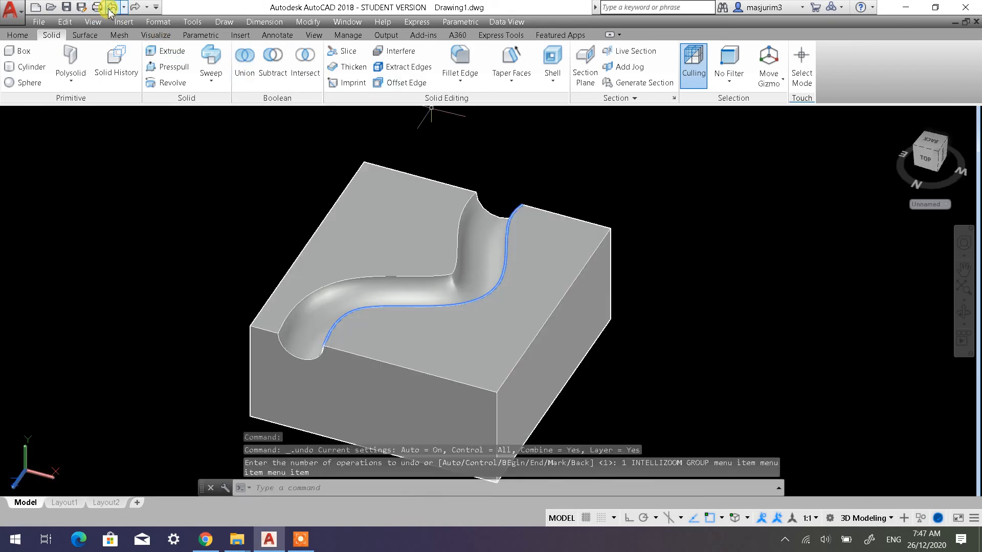
left_click(111, 8)
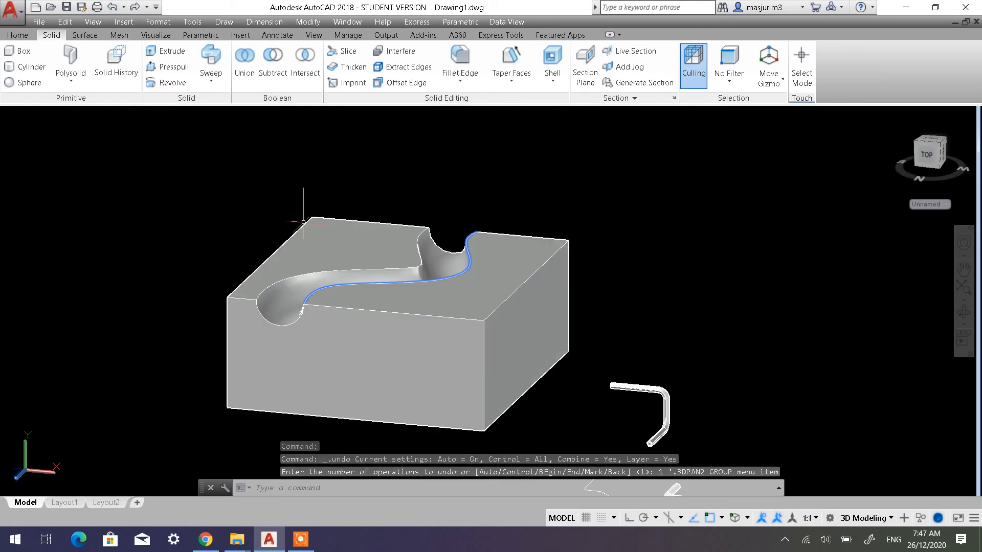
key("Escape")
Try to fillet both curved top edges of the wavy channel with a radius of 8
scroll(307, 272, "up", 9)
scroll(296, 109, "down", 4)
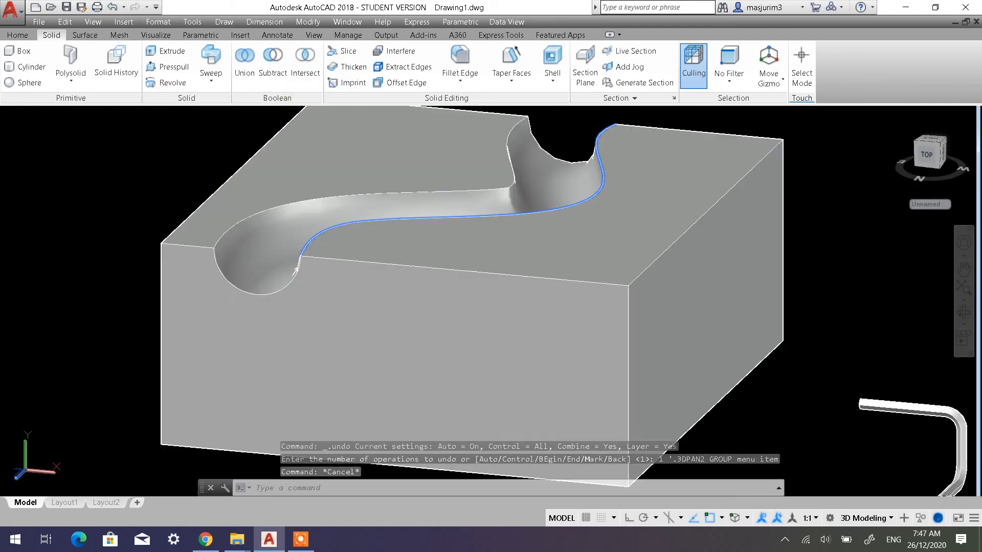
scroll(296, 270, "down", 3)
left_click(460, 59)
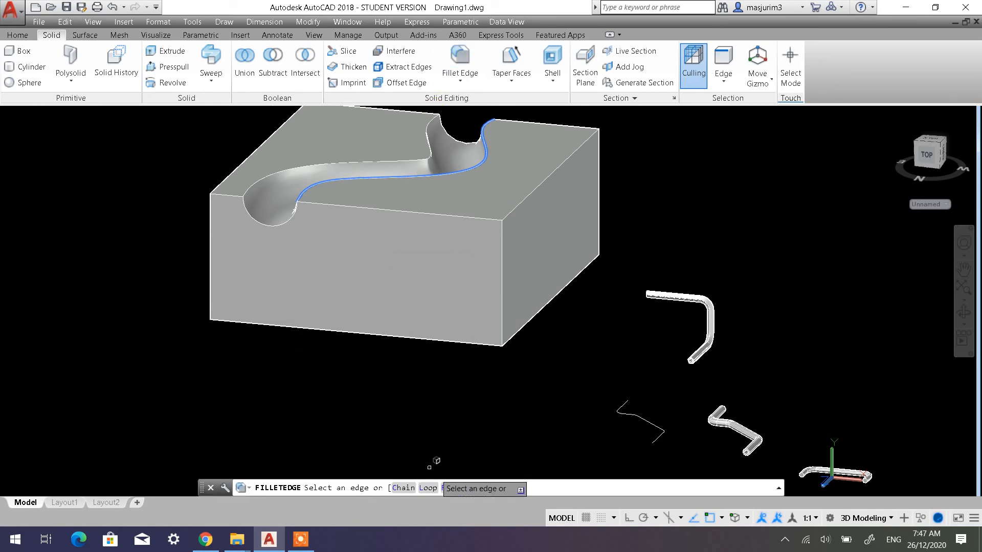
left_click(454, 487)
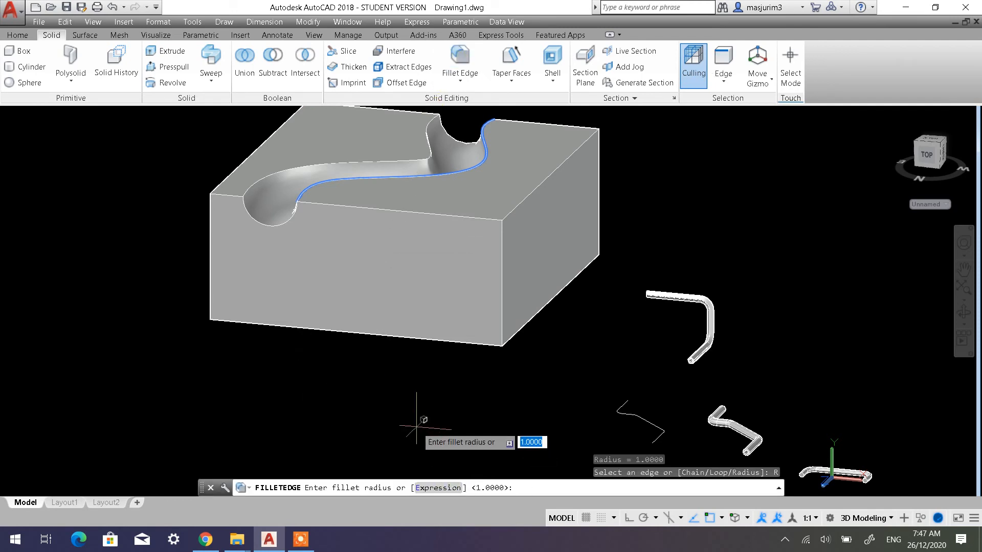
key("Return")
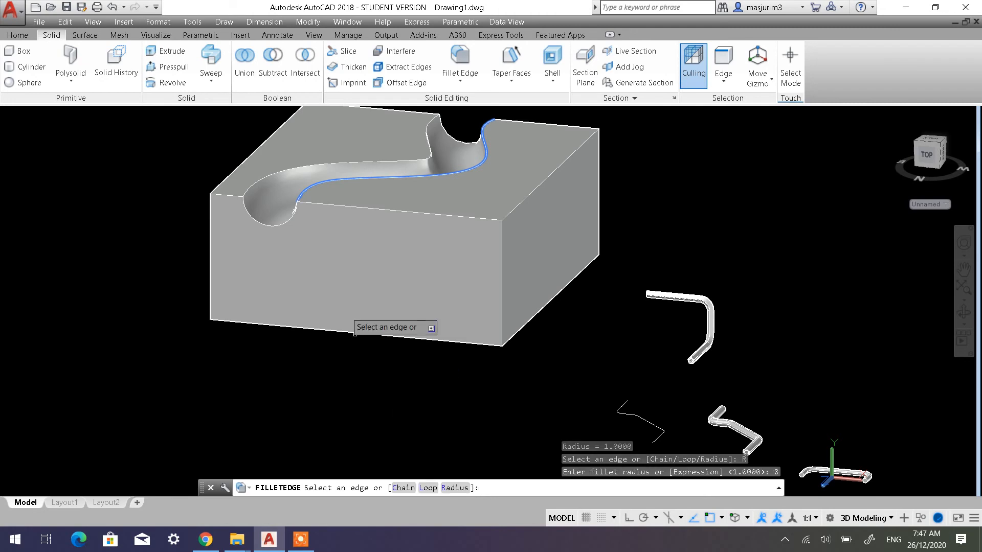
scroll(332, 194, "up", 3)
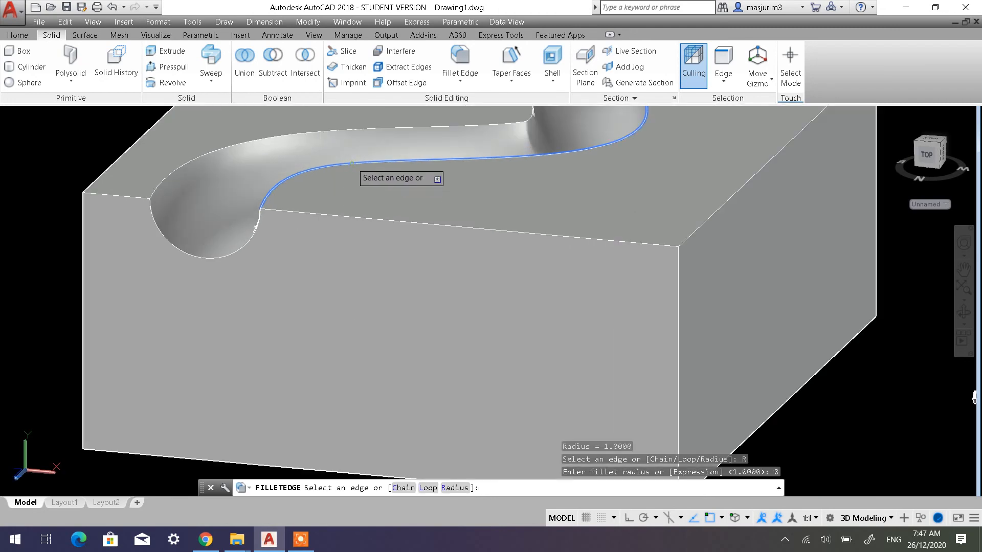
left_click(352, 162)
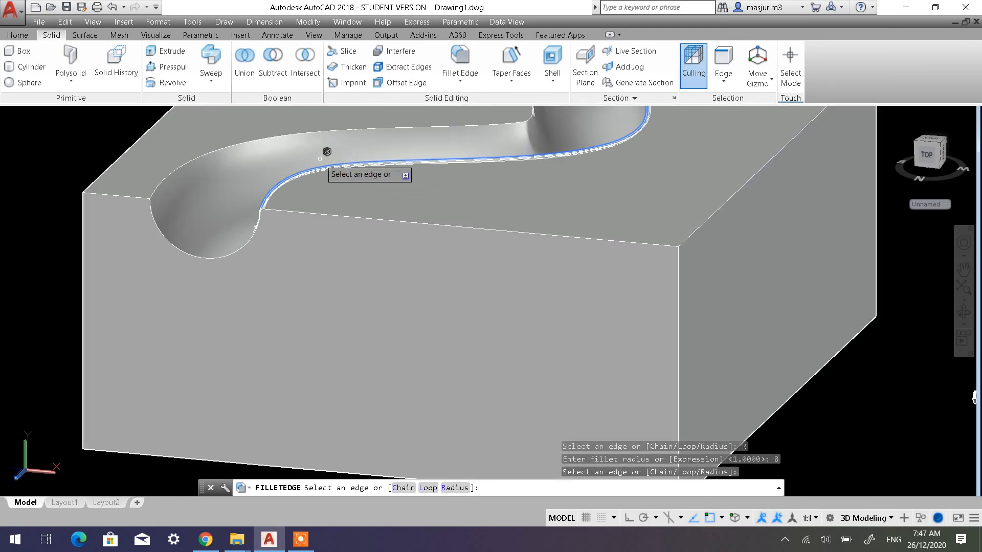
left_click(236, 142)
scroll(348, 214, "down", 4)
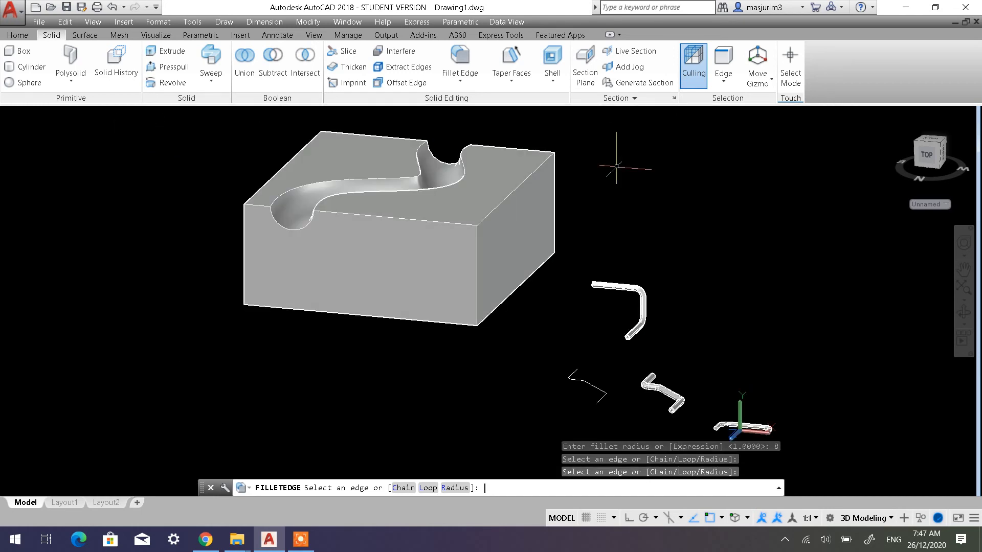
key("Return")
Fillet both curved top edges of the wavy channel with a radius of 5
scroll(309, 203, "up", 3)
scroll(310, 204, "up", 2)
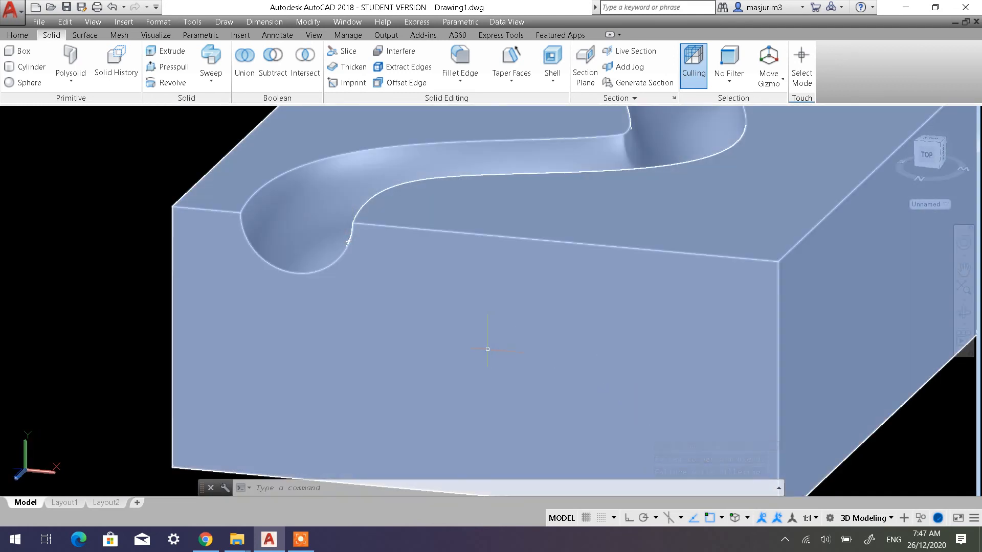
middle_click_drag(487, 348, 543, 320, "shift")
scroll(551, 201, "down", 4)
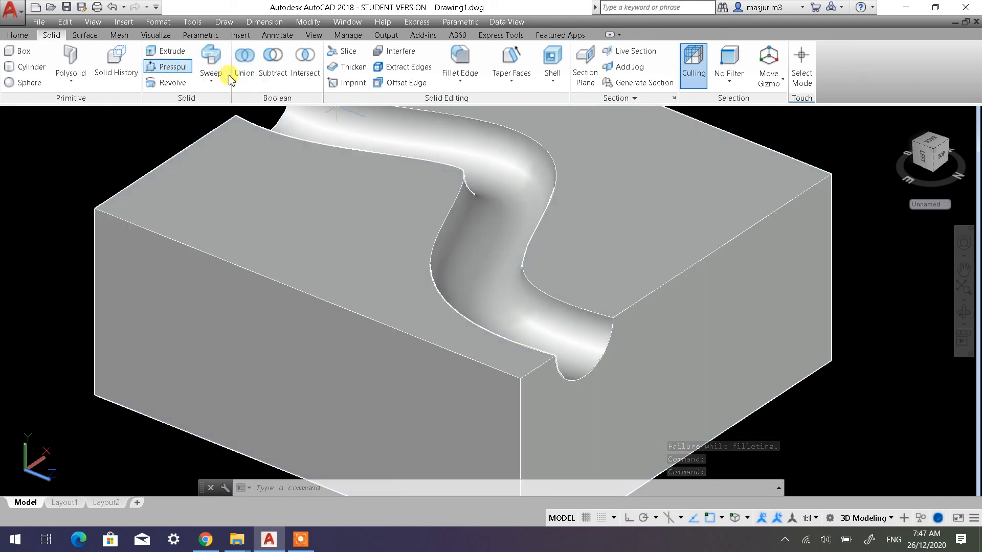
left_click(463, 61)
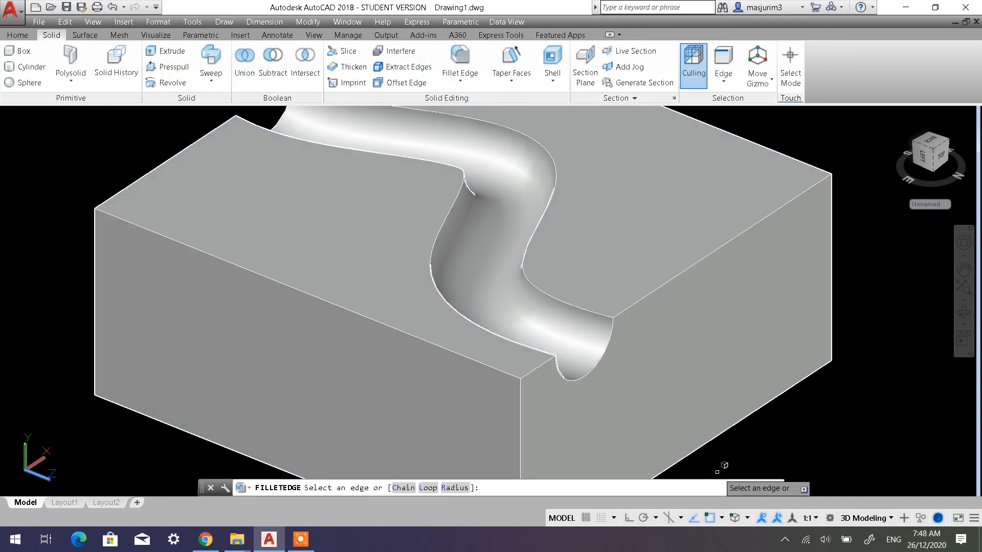
left_click(498, 487)
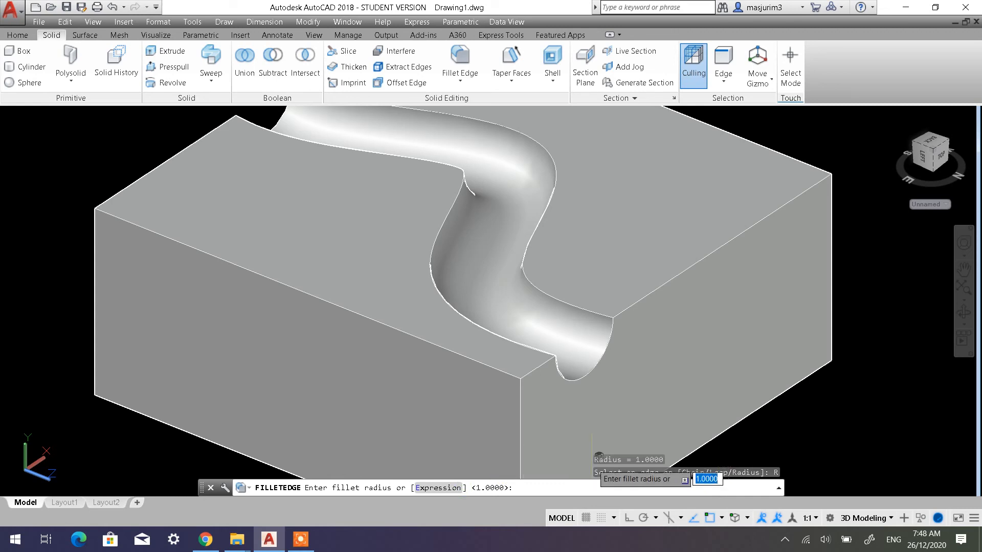
type("5")
key("Return")
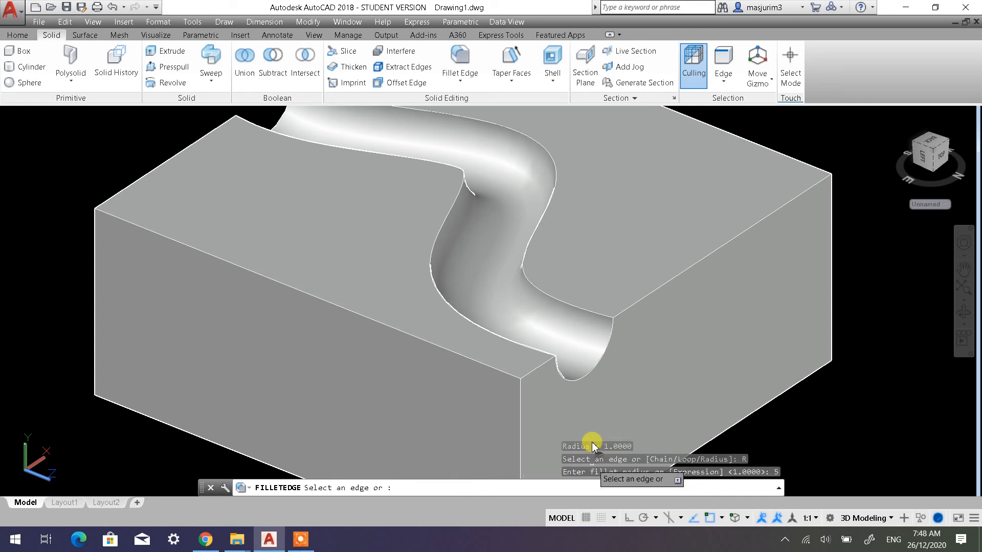
left_click(528, 350)
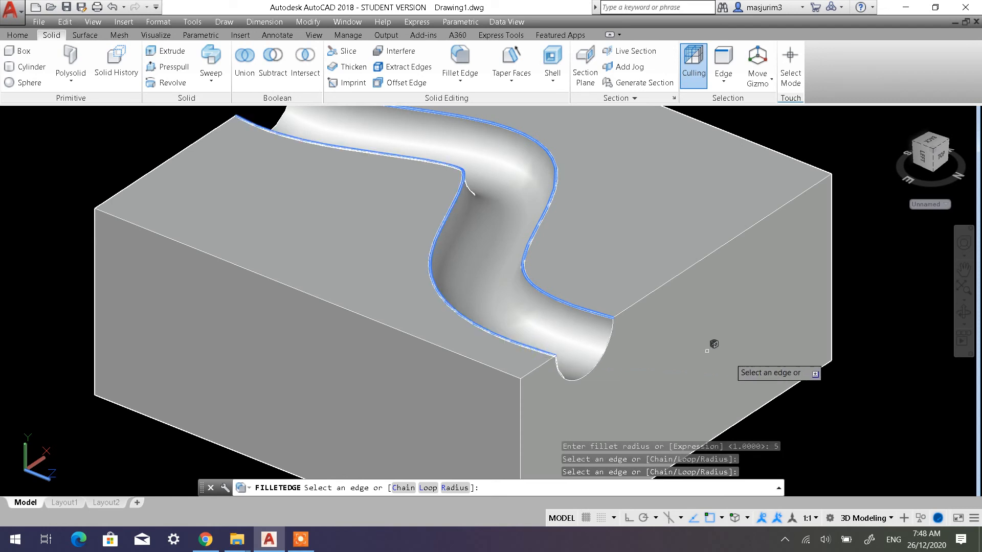
key("Return")
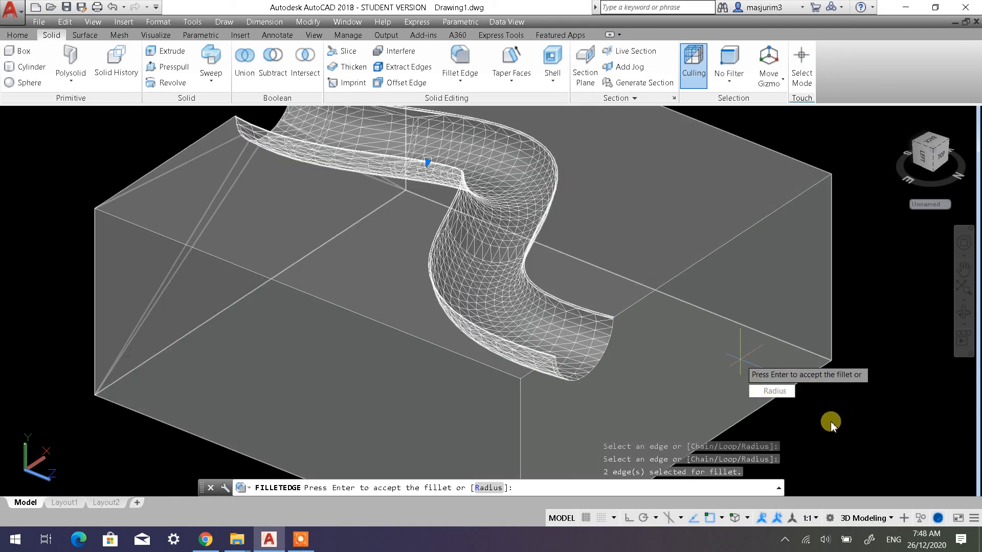
key("Return")
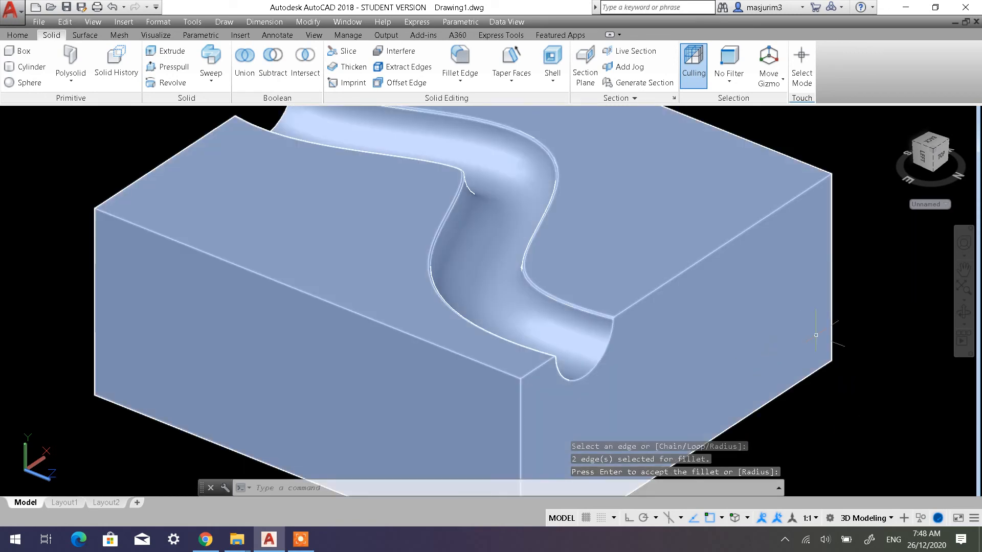
Examine the filleted channel edges from several angles, including the tight inner bend, and look over all the swept solids
scroll(574, 306, "up", 5)
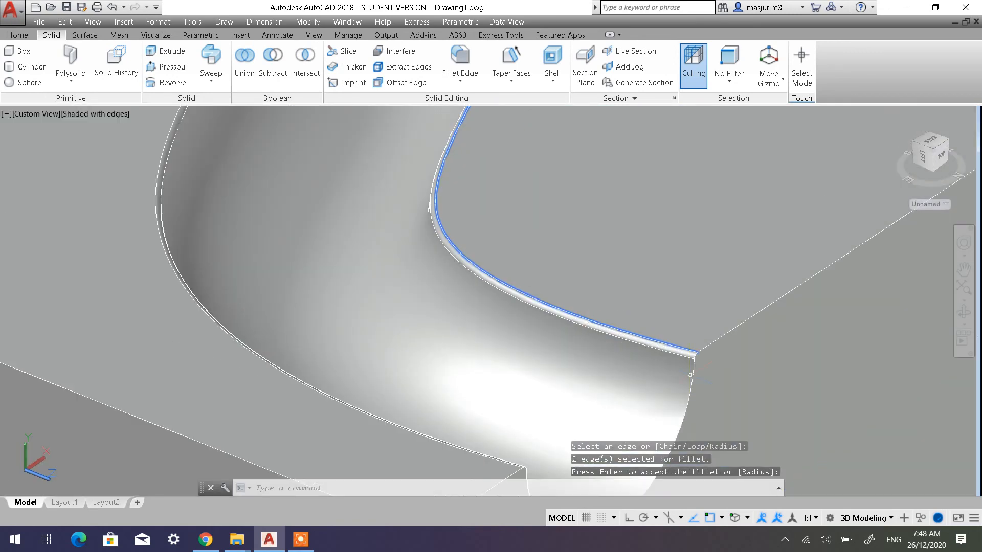
scroll(692, 358, "up", 3)
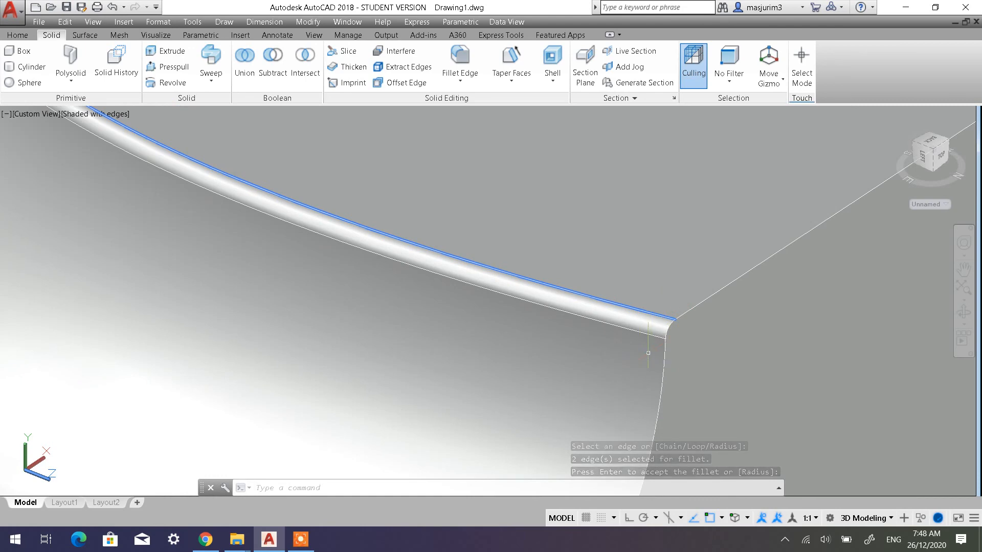
scroll(647, 353, "down", 4)
middle_click_drag(567, 386, 529, 453, "shift")
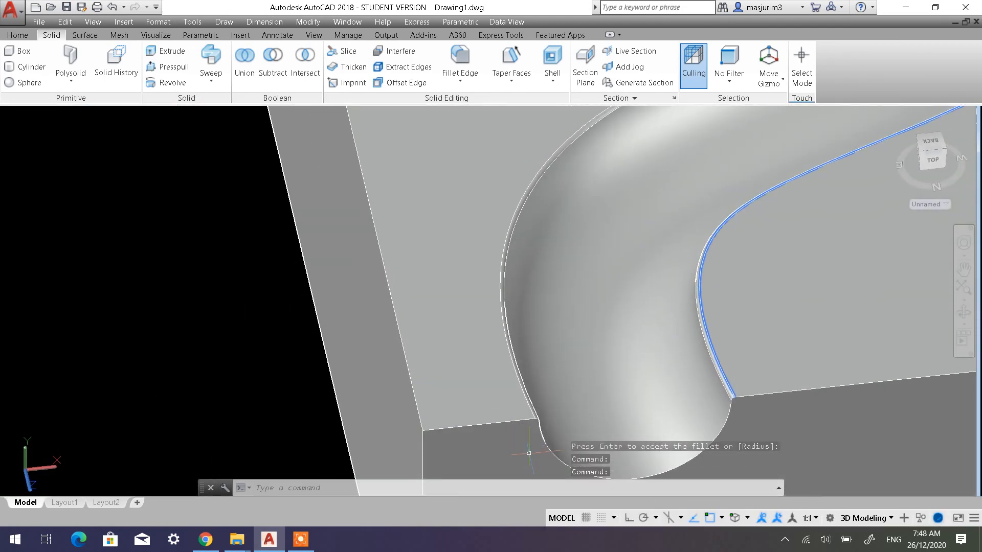
scroll(529, 453, "up", 5)
scroll(554, 378, "up", 3)
middle_click_drag(554, 377, 446, 345)
scroll(590, 299, "down", 8)
scroll(591, 300, "down", 5)
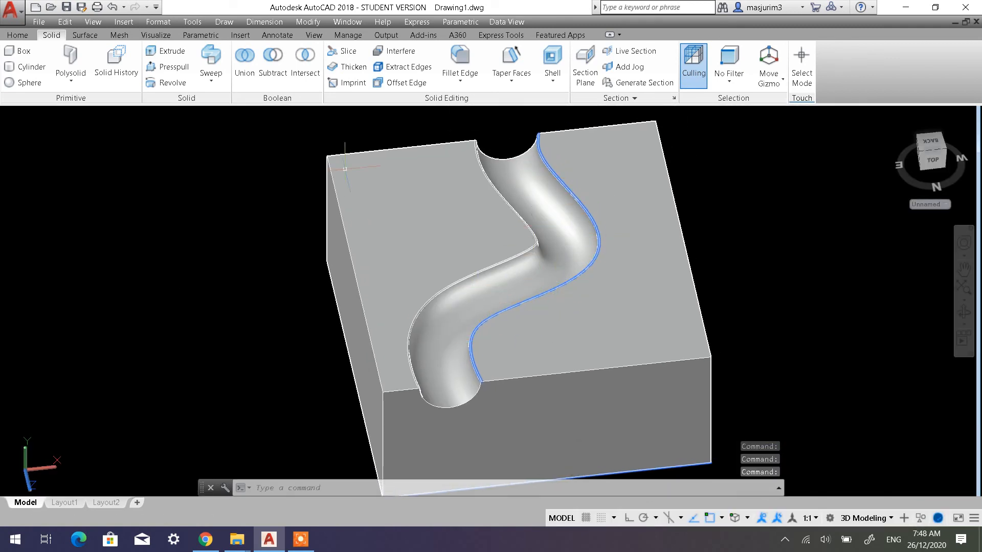
middle_click_drag(527, 292, 450, 286, "shift")
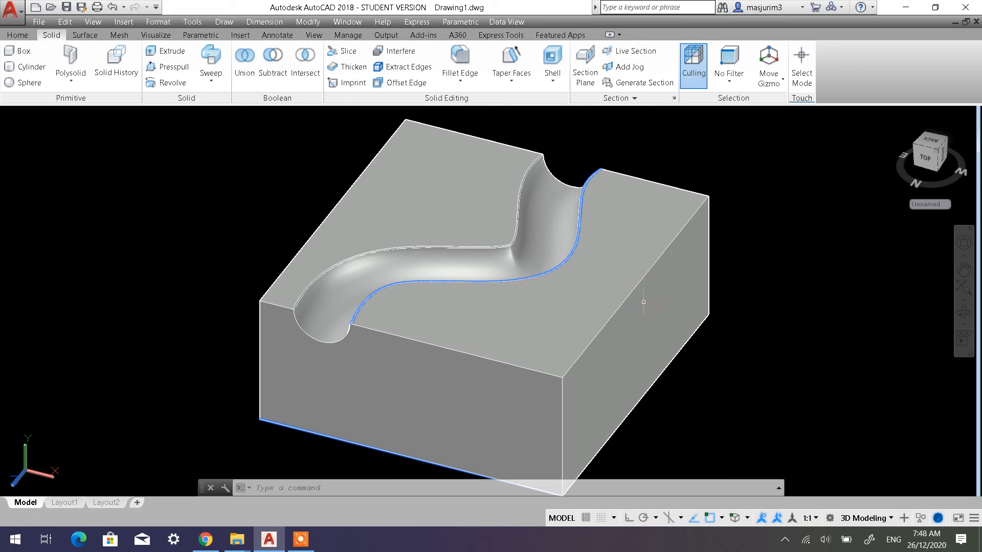
scroll(415, 319, "up", 2)
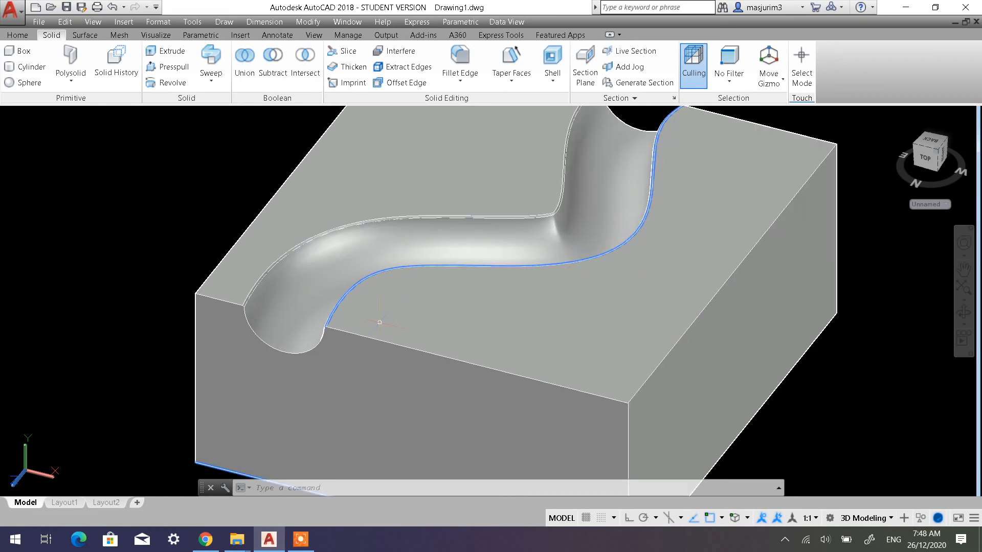
scroll(379, 322, "up", 3)
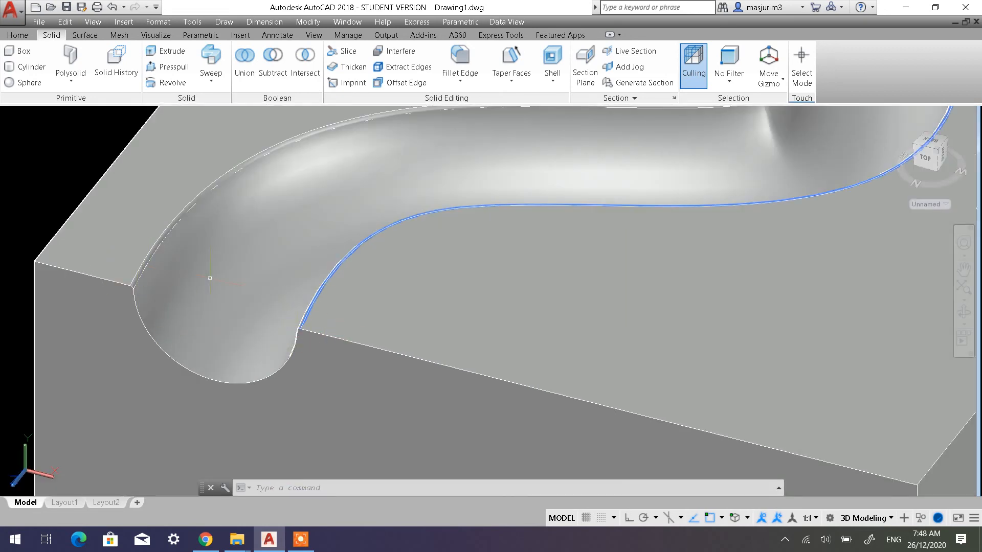
scroll(383, 273, "down", 2)
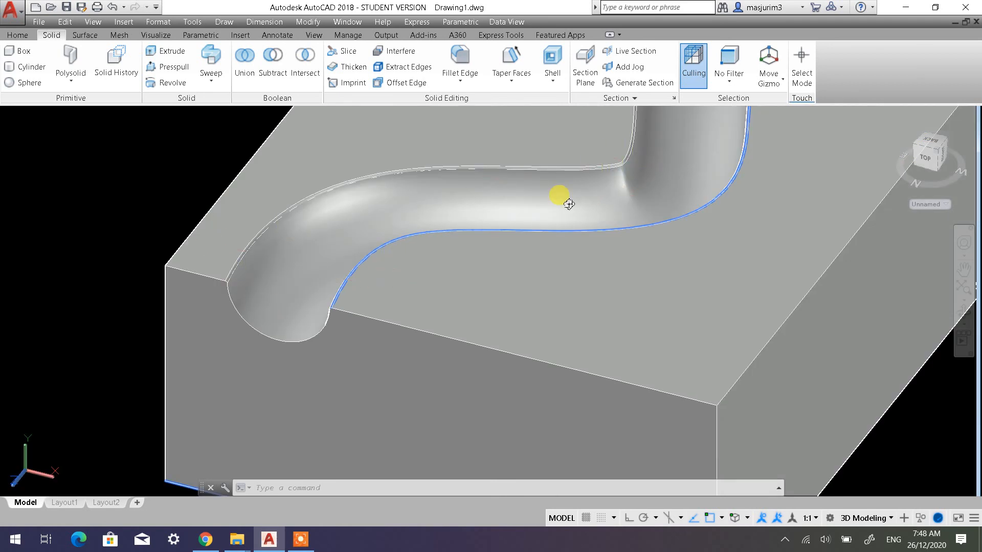
middle_click_drag(569, 204, 562, 256, "shift")
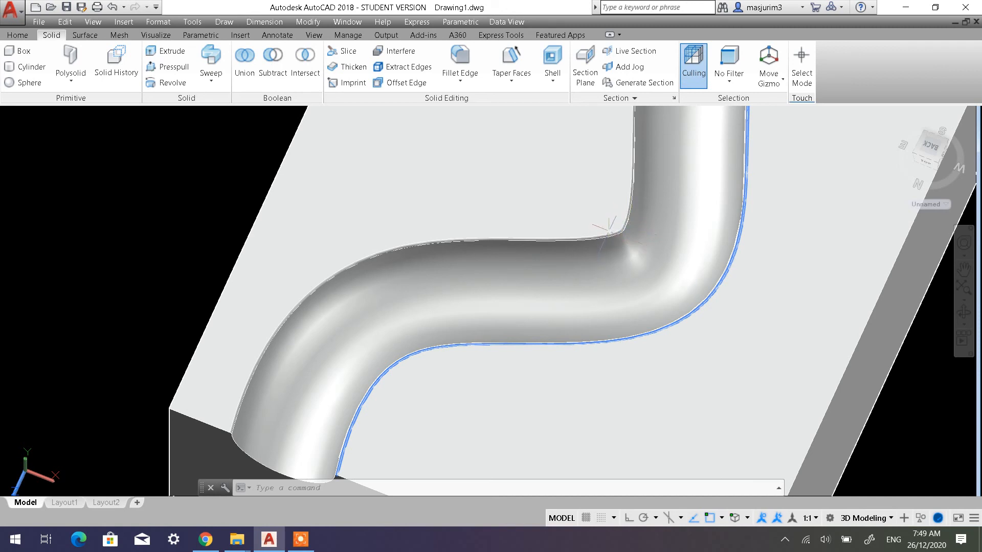
mouse_move(607, 237)
middle_mouse_down("shift")
mouse_move(597, 208)
mouse_move(619, 247)
middle_mouse_up("shift")
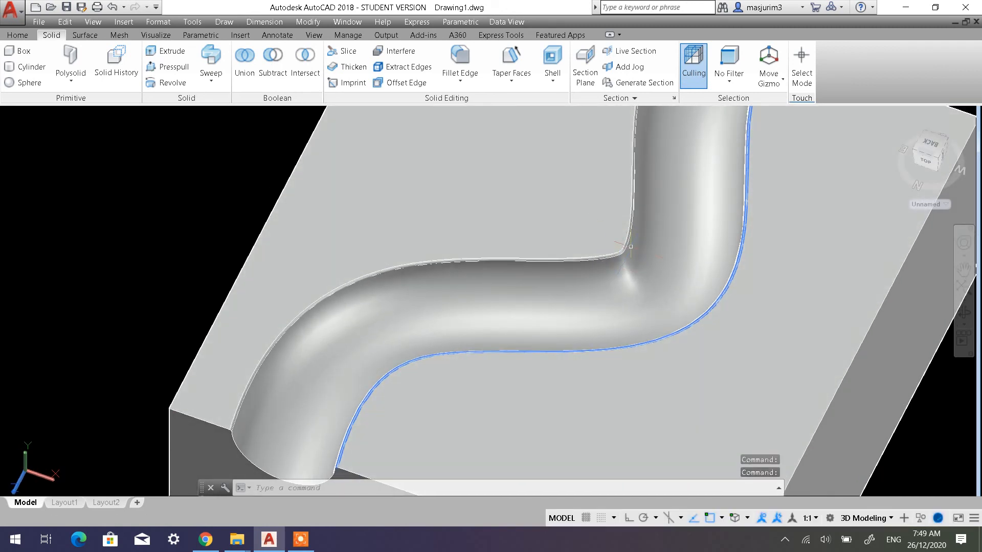
scroll(595, 262, "down", 2)
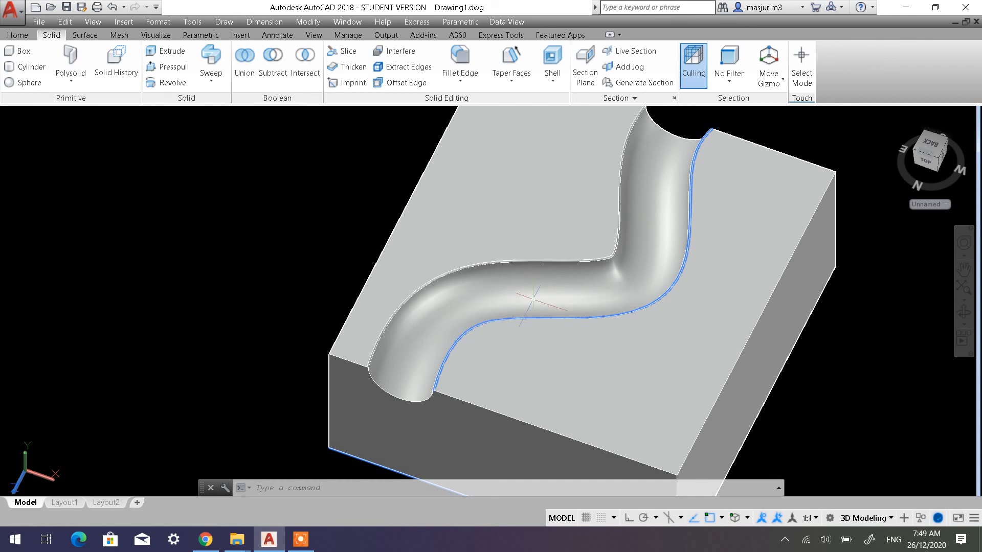
scroll(527, 289, "down", 6)
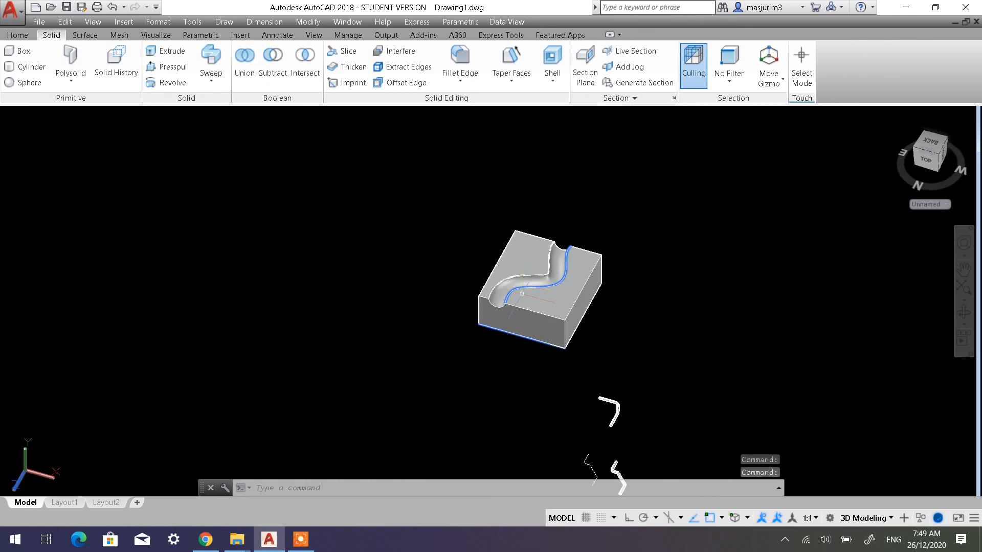
middle_click_drag(519, 312, 410, 222)
mouse_move(517, 295)
middle_mouse_down("shift")
mouse_move(578, 263)
mouse_move(532, 282)
middle_mouse_up("shift")
scroll(527, 289, "up", 5)
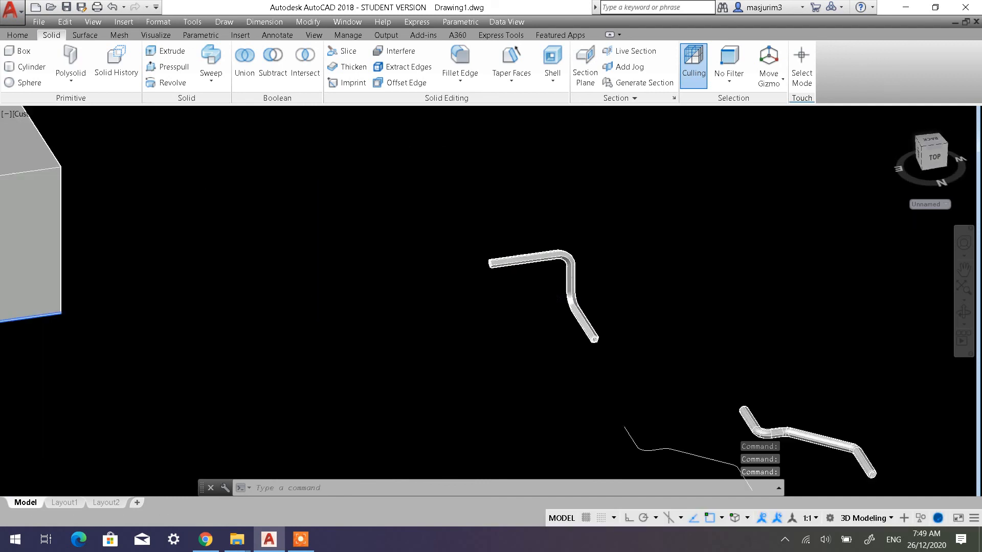
scroll(550, 280, "down", 3)
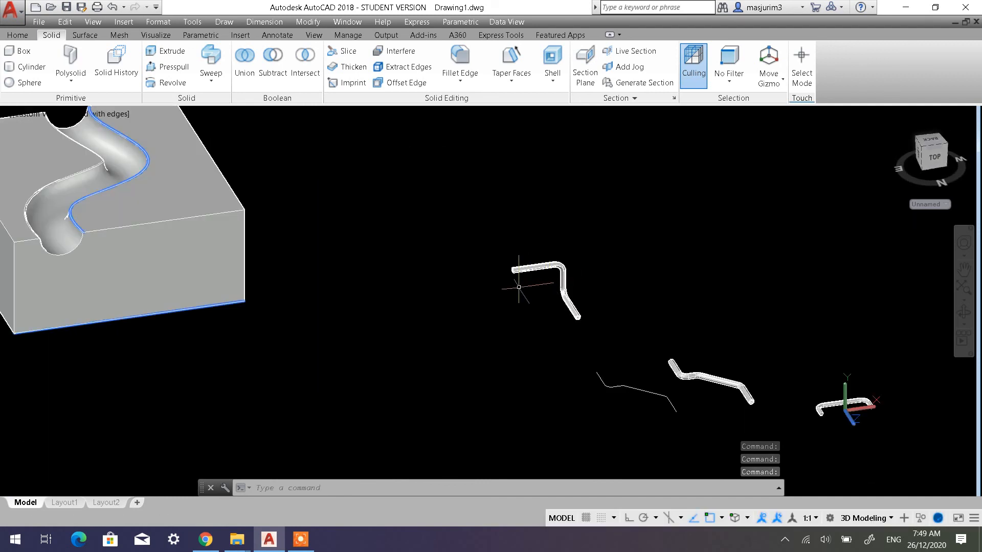
scroll(457, 258, "down", 2)
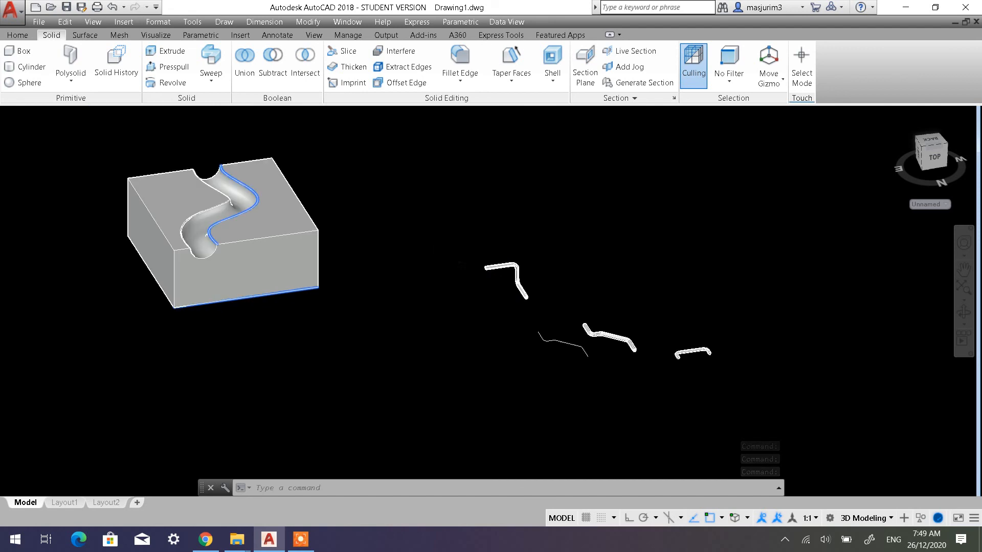
Set the visual style to 2D Wireframe
key("Escape")
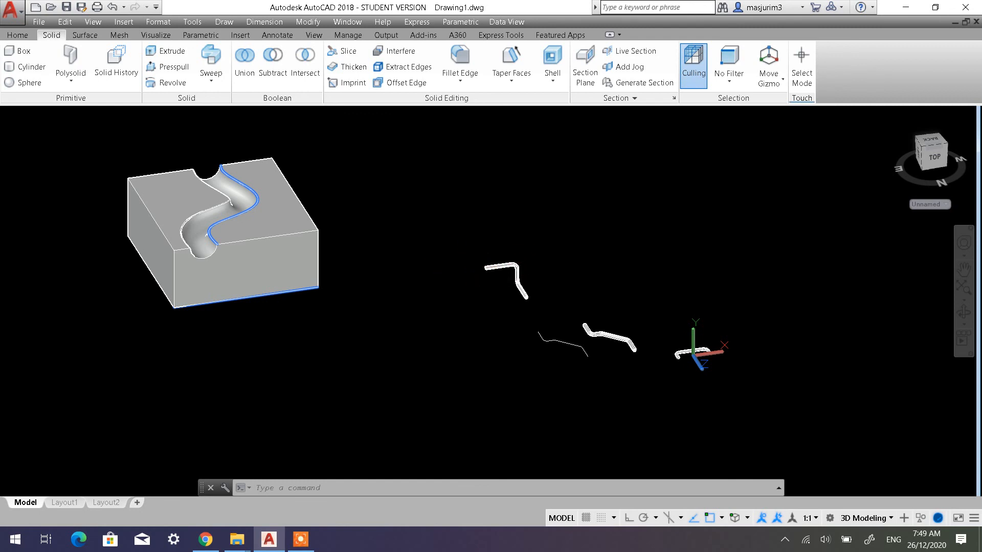
key("Escape")
key("Escape")
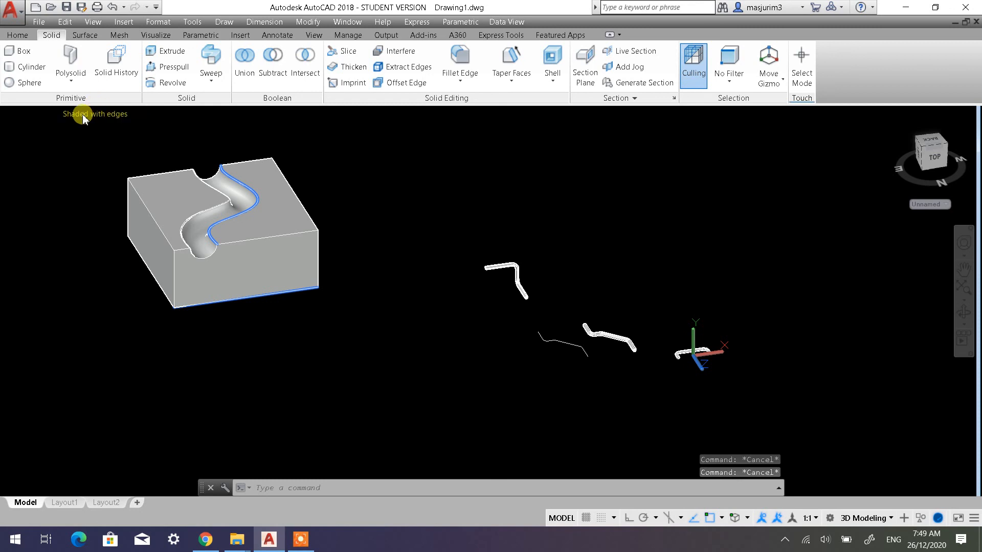
left_click(85, 110)
left_click(98, 138)
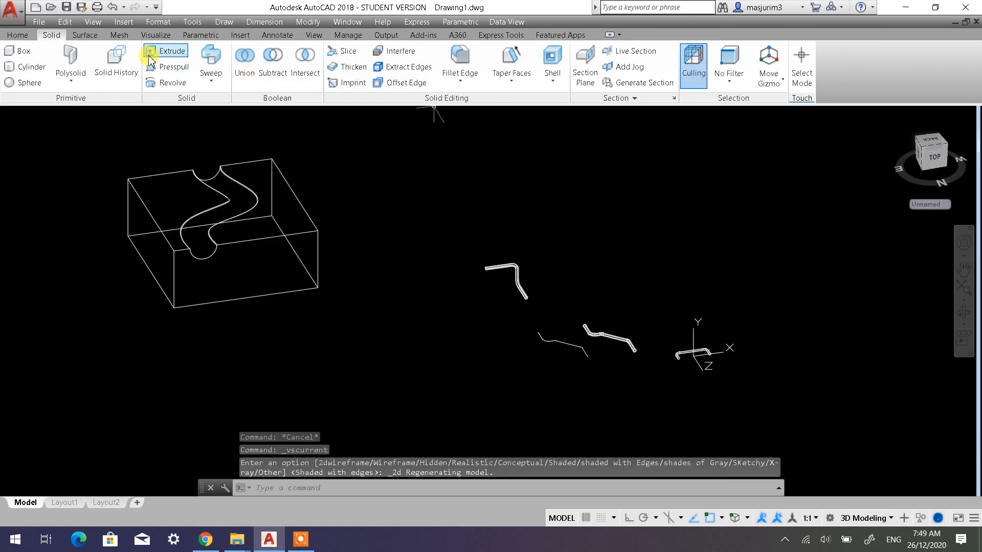
Restore the previous coordinate system until the World UCS is current
left_click(18, 37)
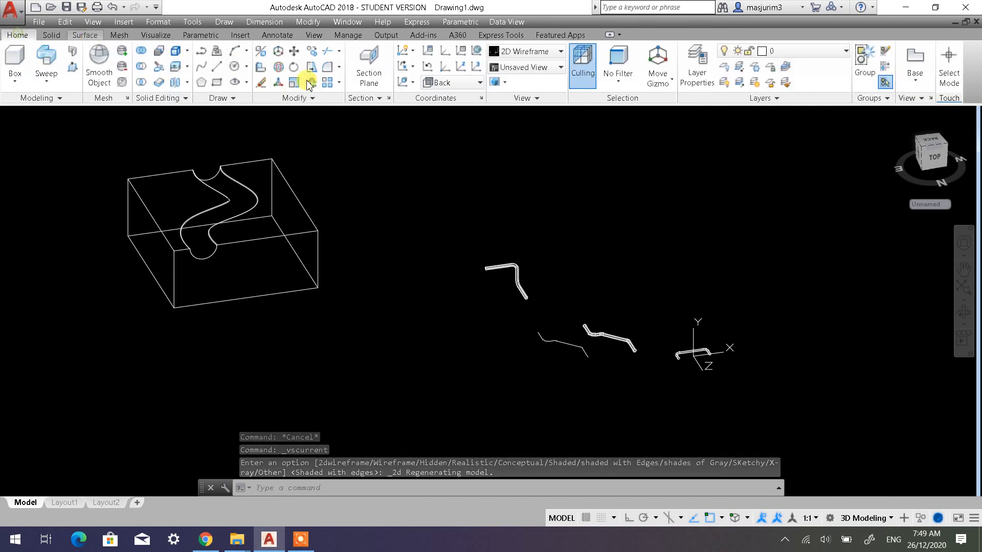
left_click(431, 71)
left_click(431, 71)
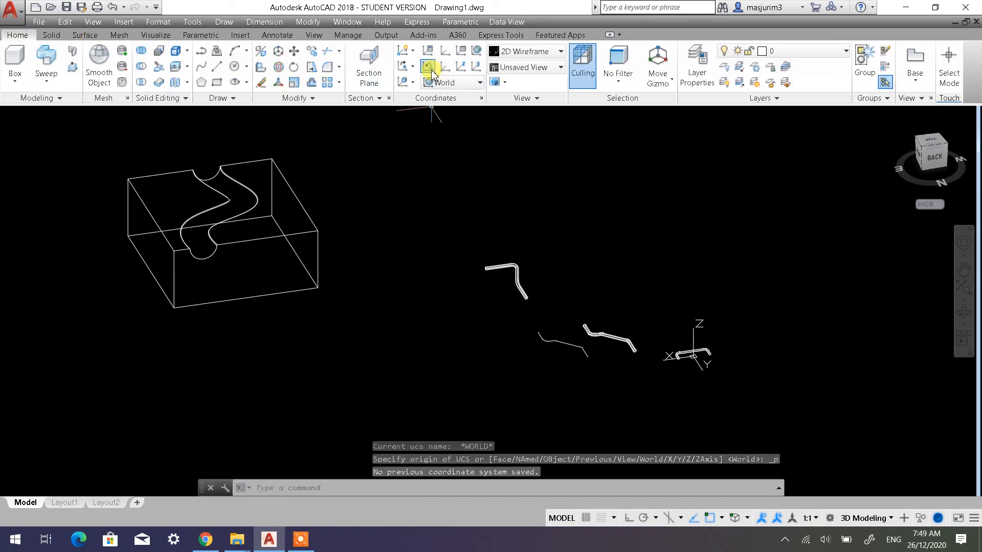
Draw a large circle with a radius of about 883 in the empty space between the swept pipes and the box
left_click(892, 118)
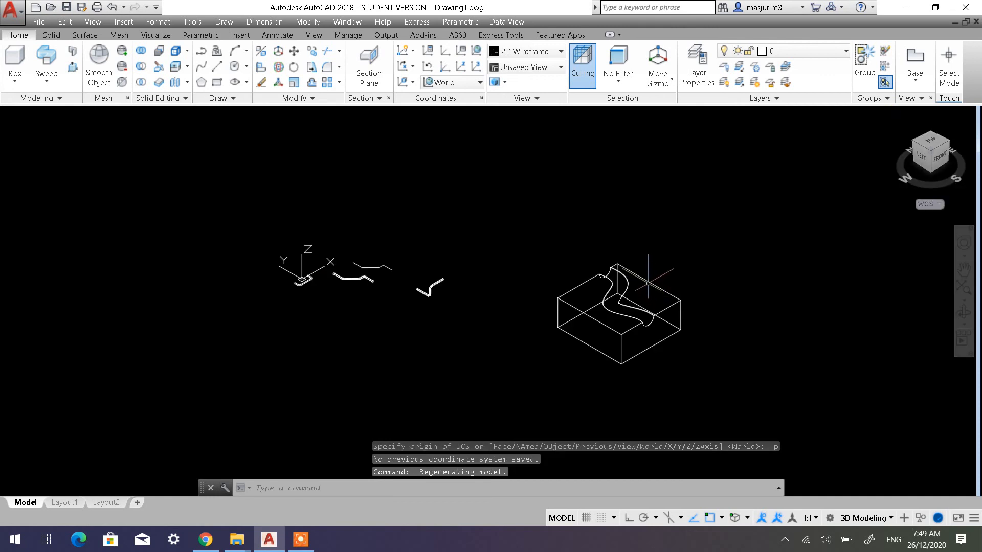
scroll(524, 273, "up", 3)
scroll(498, 249, "down", 2)
middle_click_drag(485, 246, 484, 304)
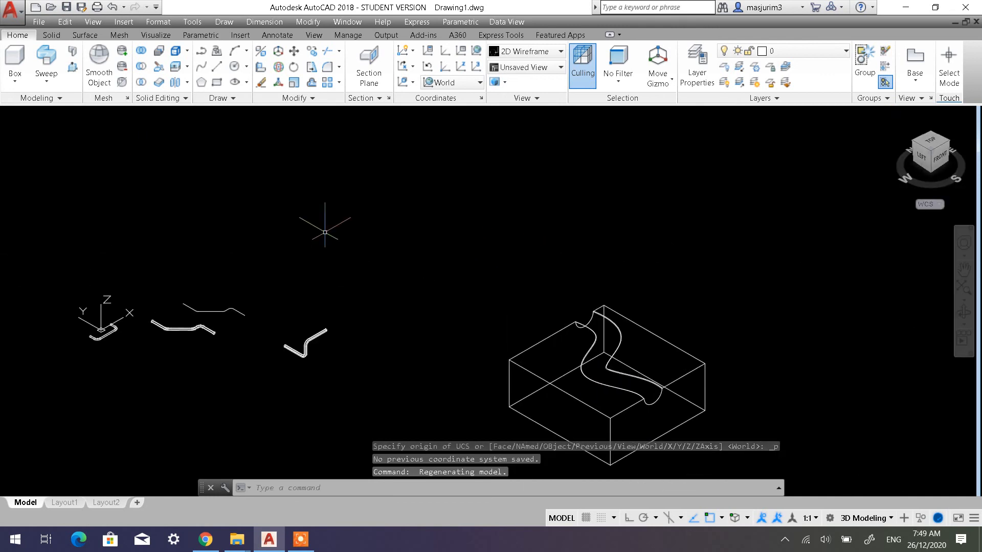
left_click(235, 67)
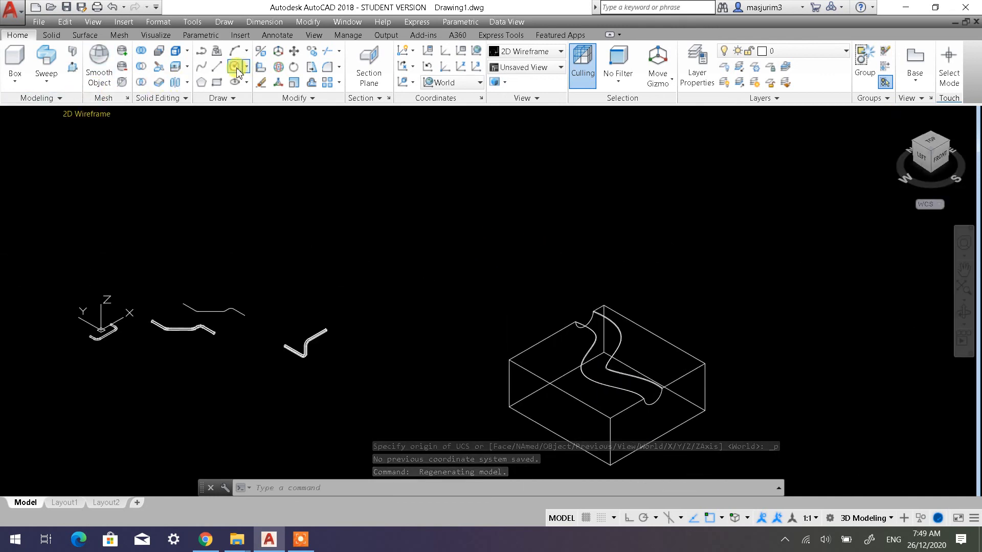
left_click(439, 240)
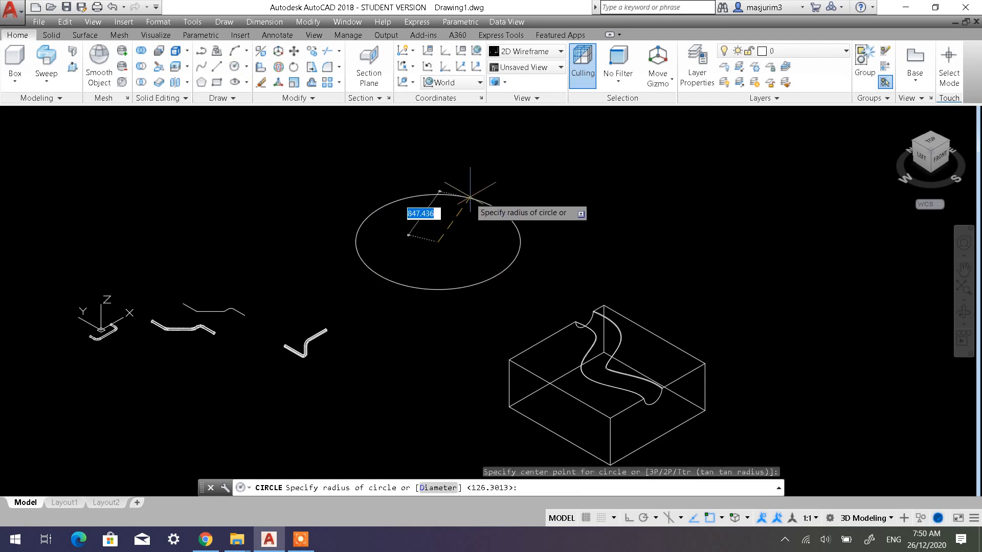
left_click(498, 206)
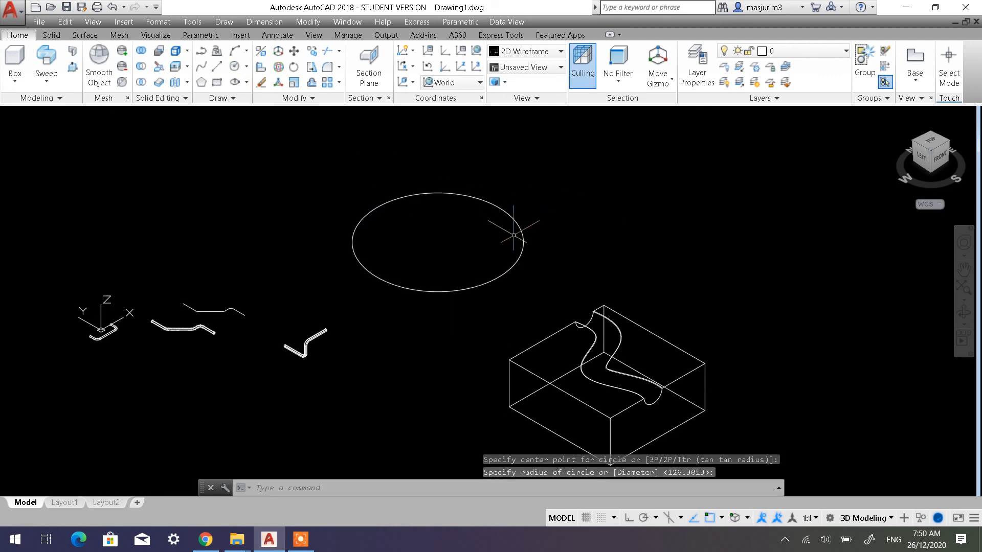
scroll(382, 284, "up", 3)
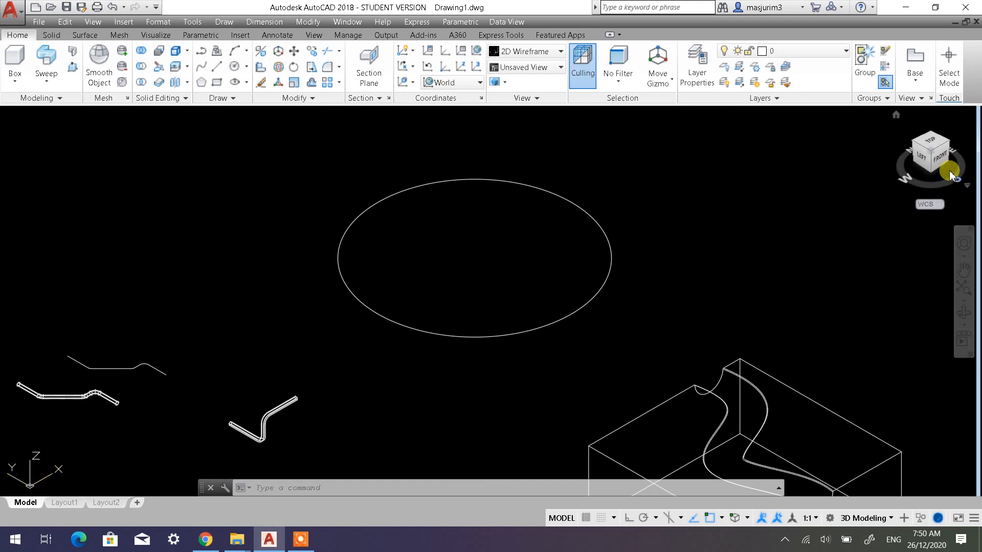
Set the current coordinate system to Front
left_click(431, 68)
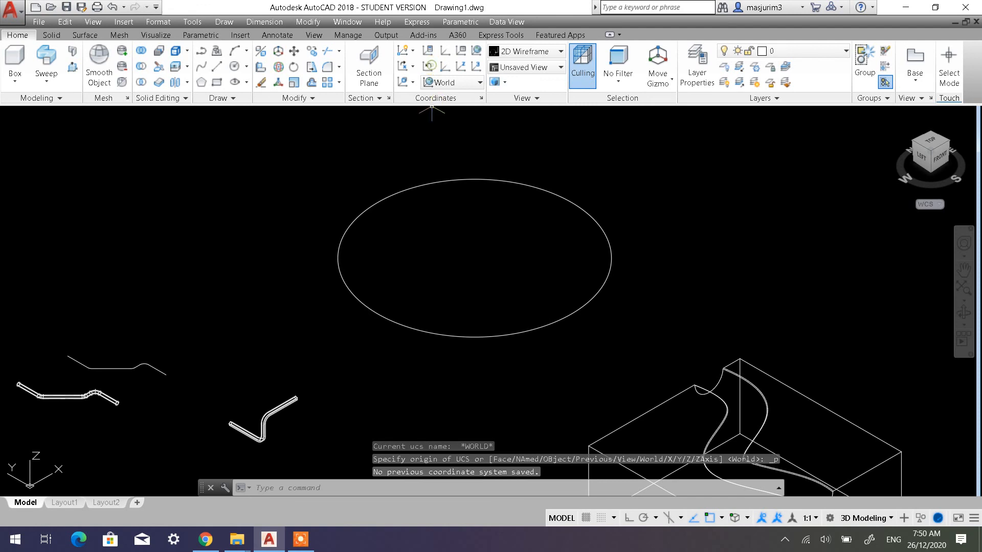
left_click(460, 83)
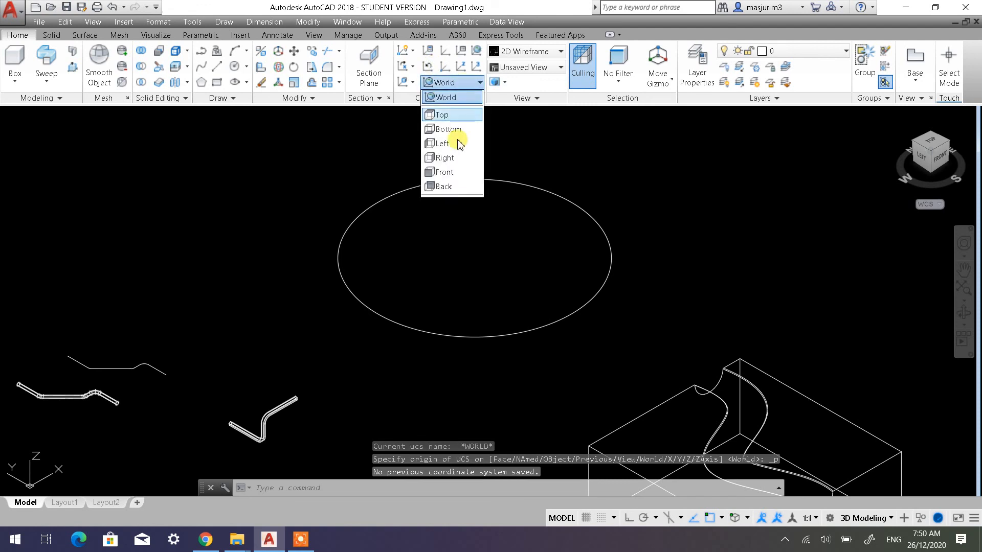
left_click(445, 175)
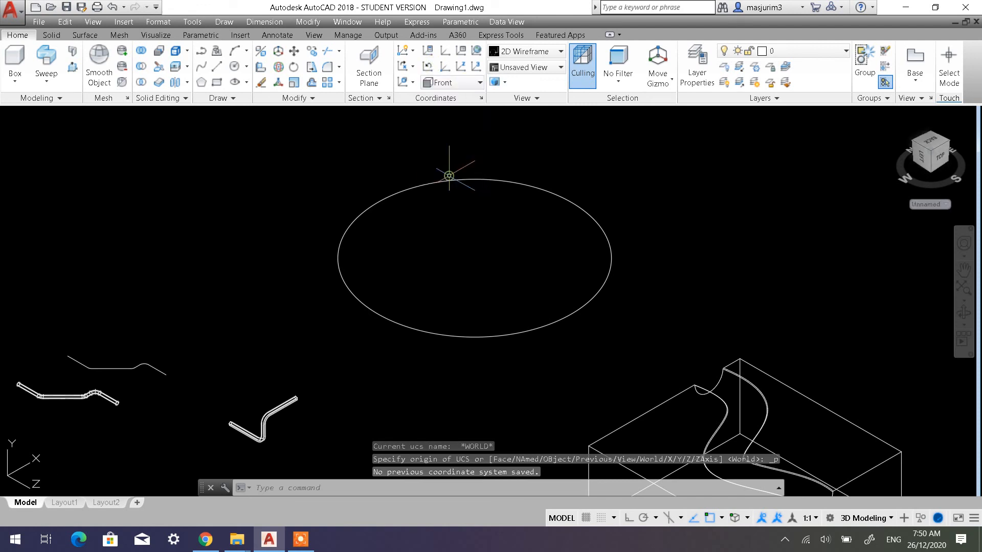
left_click(234, 67)
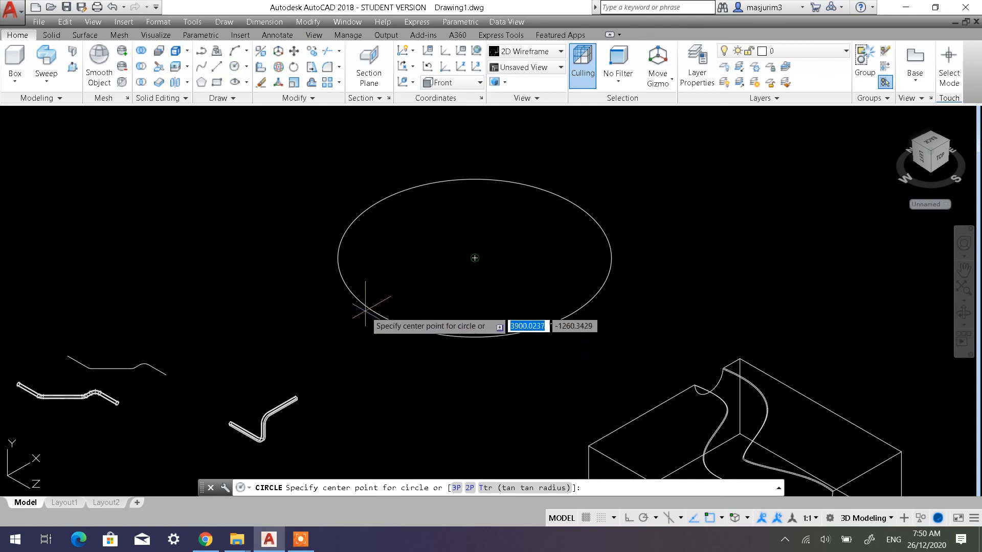
scroll(374, 307, "up", 3)
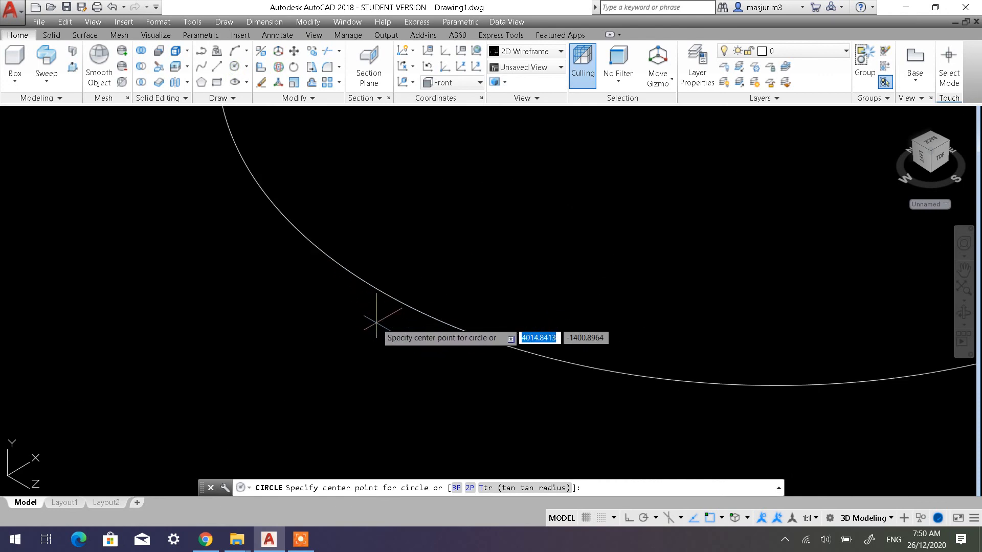
scroll(386, 285, "down", 4)
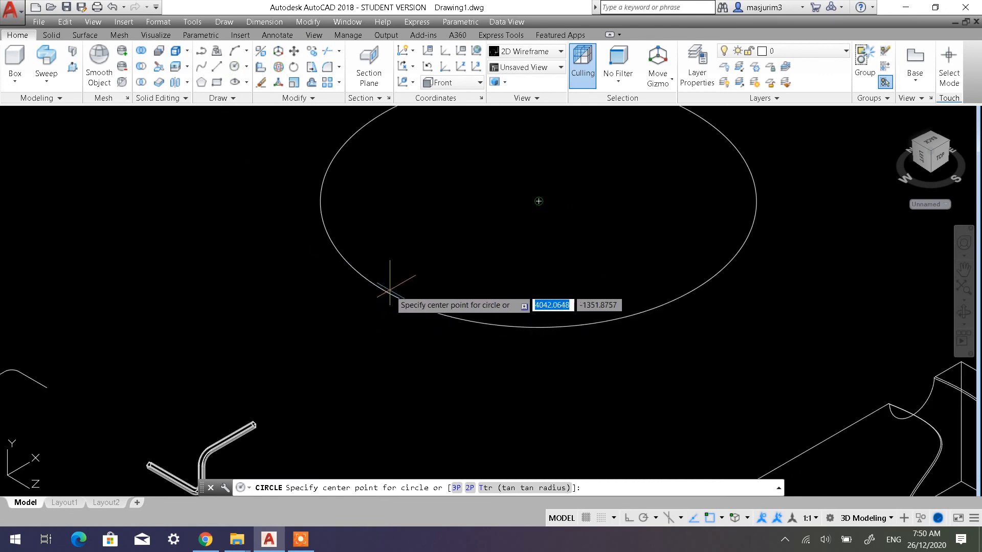
key("Escape")
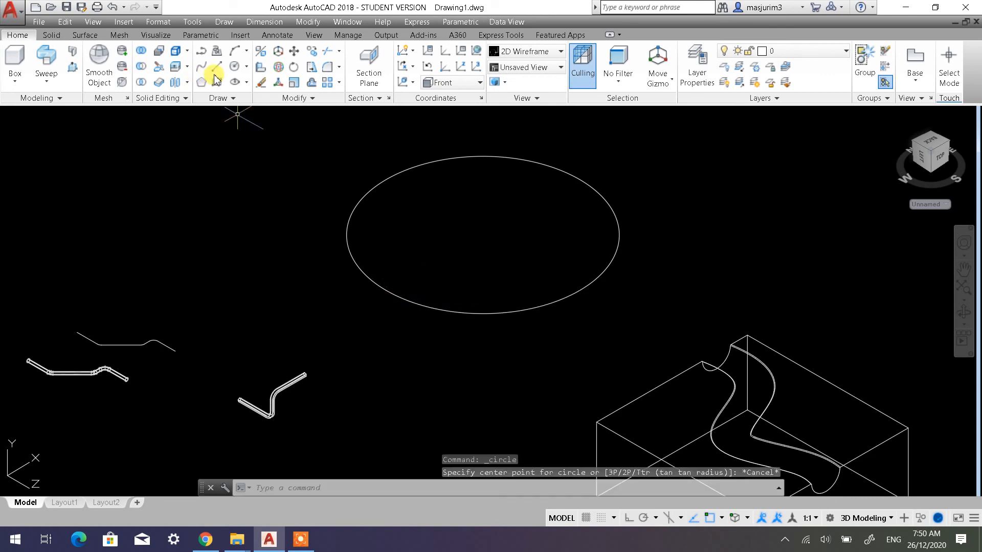
Try a freehand line from the large circle's centre past its edge, and erase it
left_click(216, 70)
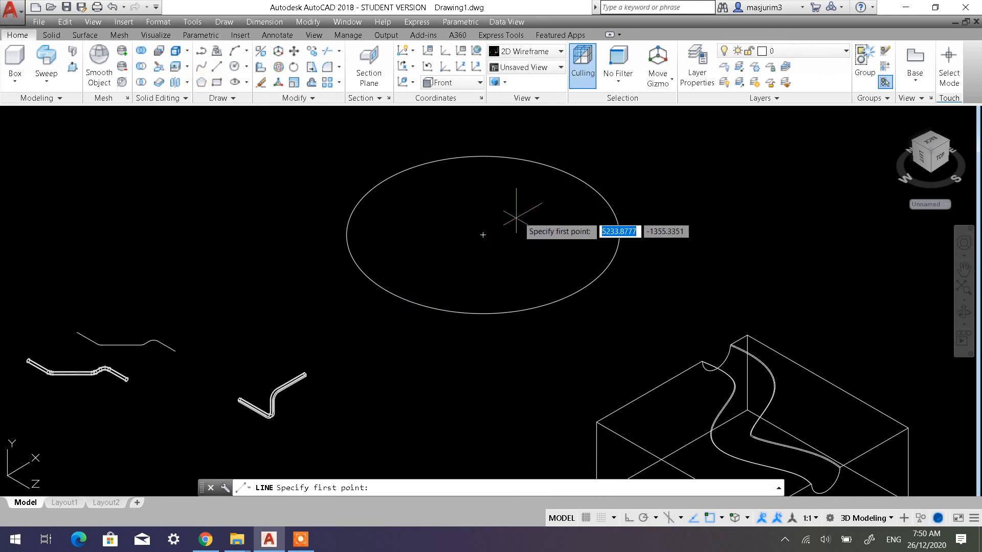
left_click(482, 235)
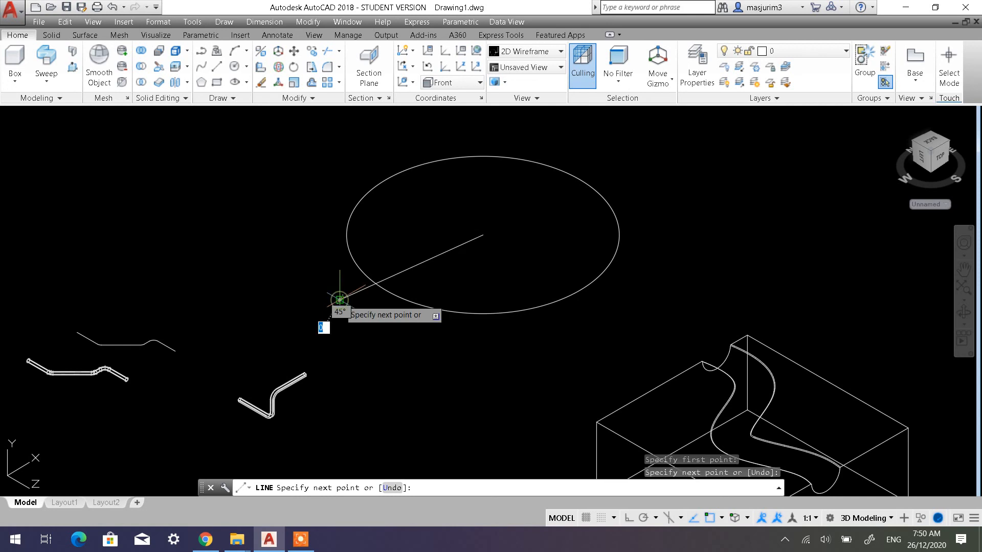
key("Escape")
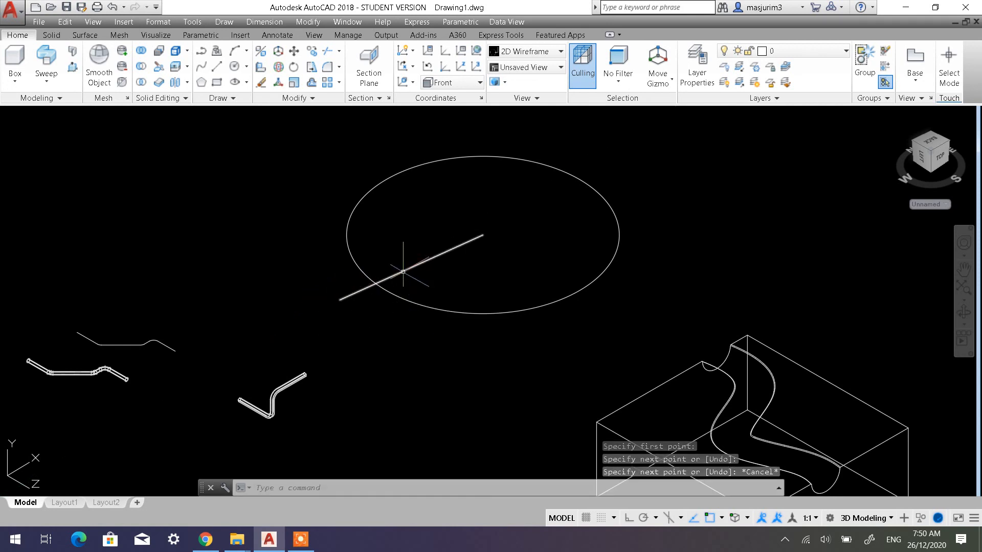
left_click(412, 251)
left_click(427, 239)
left_click(428, 266)
left_click(409, 246)
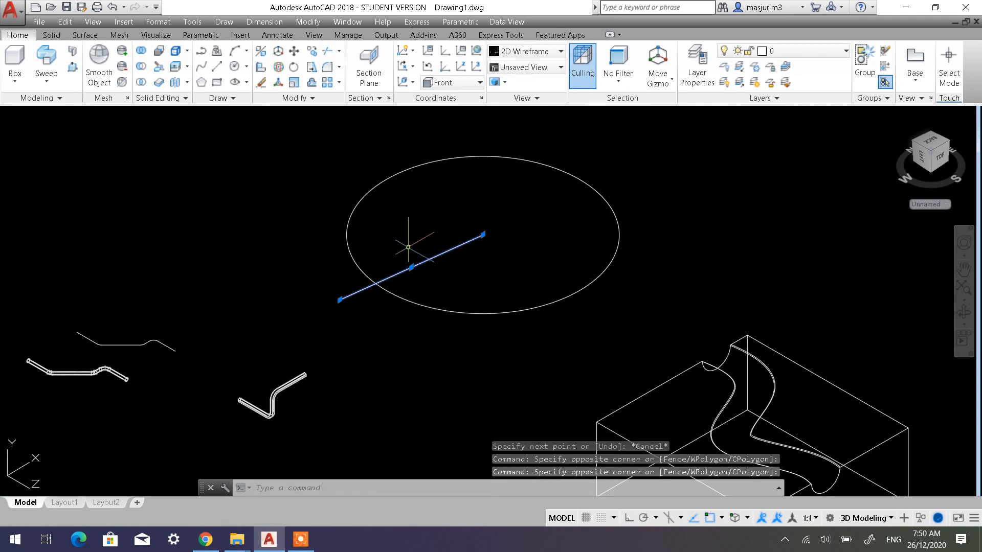
key("Delete")
Turn on Ortho and draw a straight construction line from the large circle's centre out past its edge
left_click(629, 518)
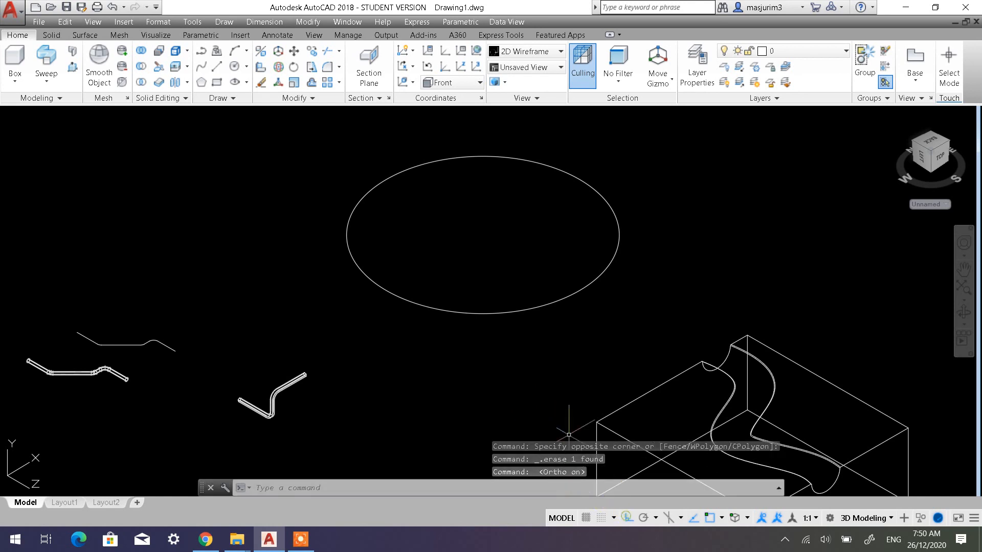
left_click(216, 70)
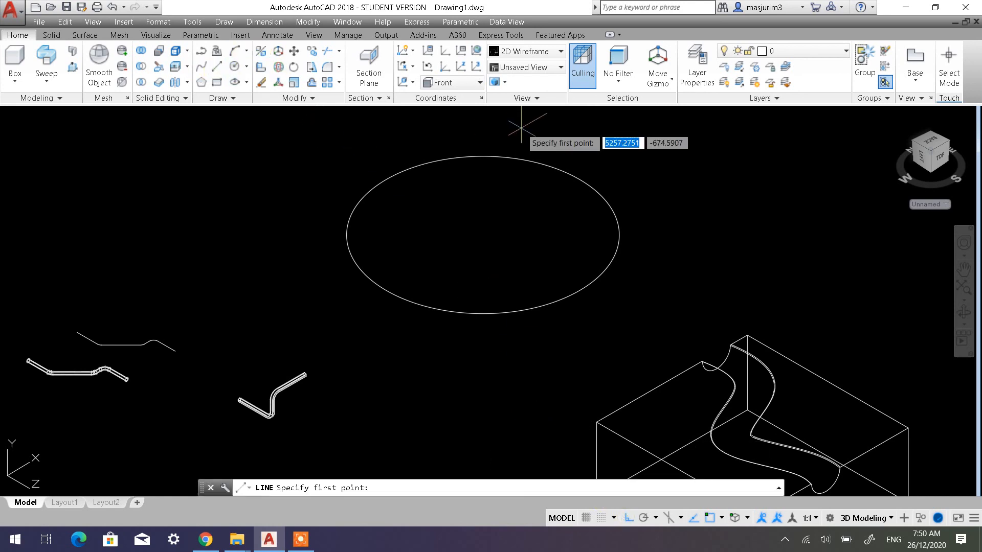
left_click(483, 235)
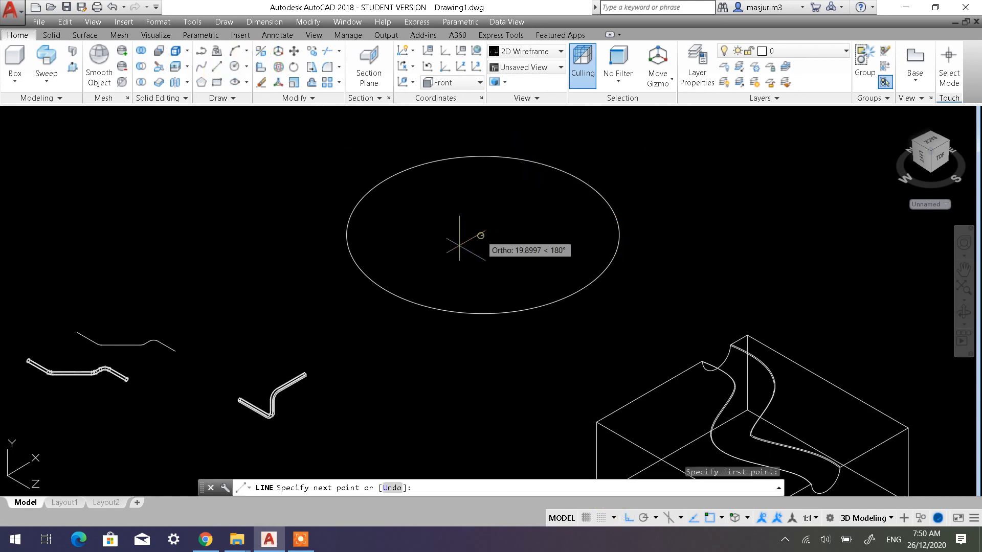
left_click(329, 282)
key("Escape")
key("Escape")
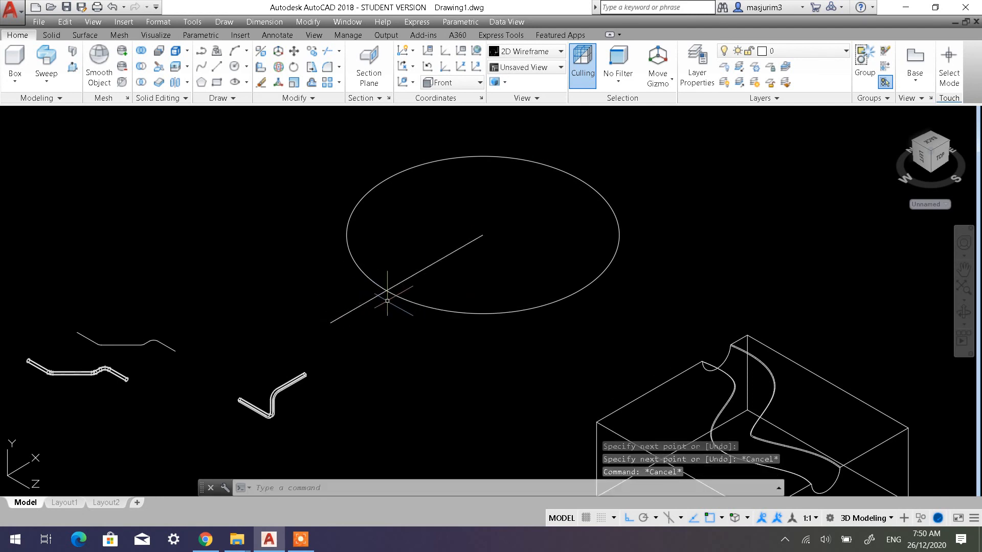
Draw a profile circle with a radius of about 67 centred where the construction line crosses the large circle
scroll(383, 281, "up", 3)
left_click(234, 66)
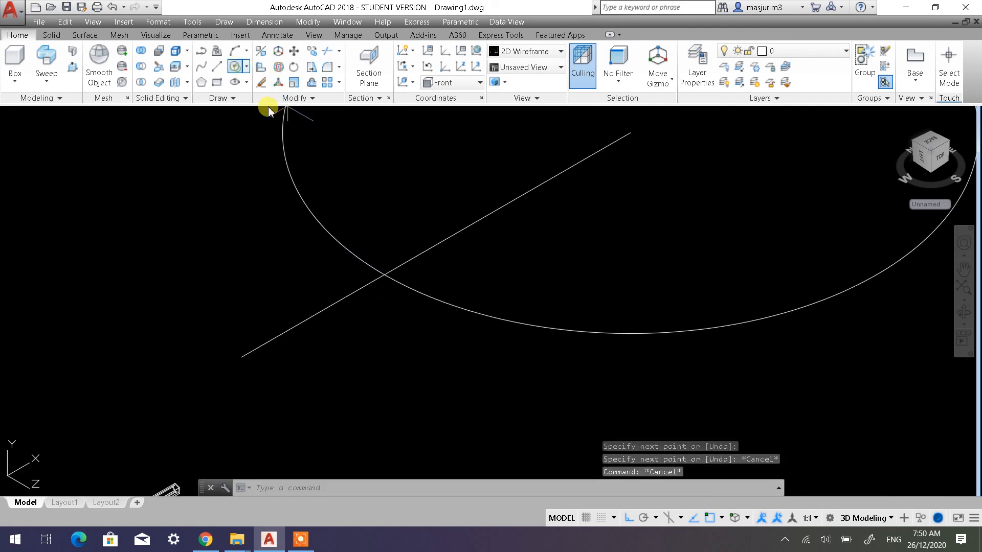
left_click(384, 276)
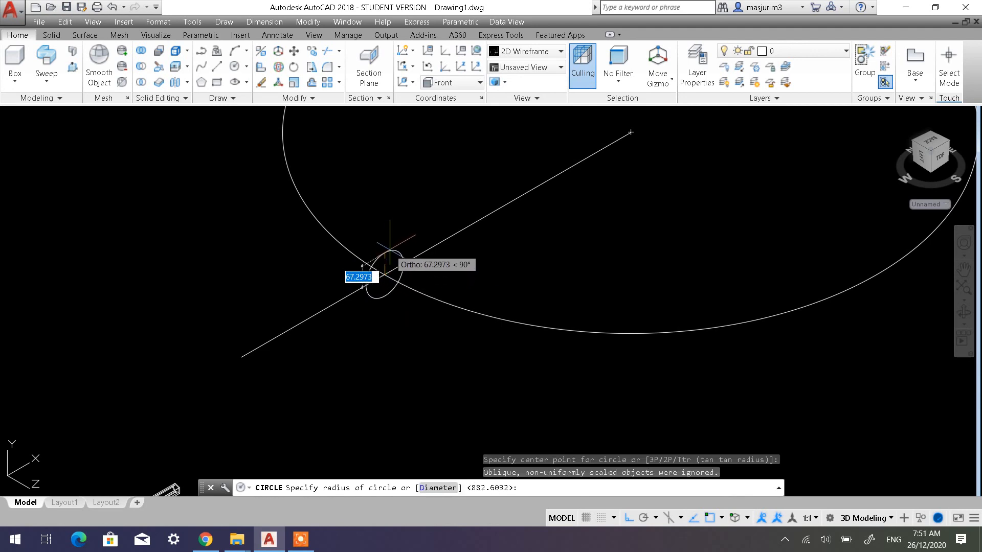
left_click(389, 250)
scroll(404, 276, "down", 3)
scroll(442, 276, "up", 1)
Erase the construction line running from the large circle's centre
left_click(441, 267)
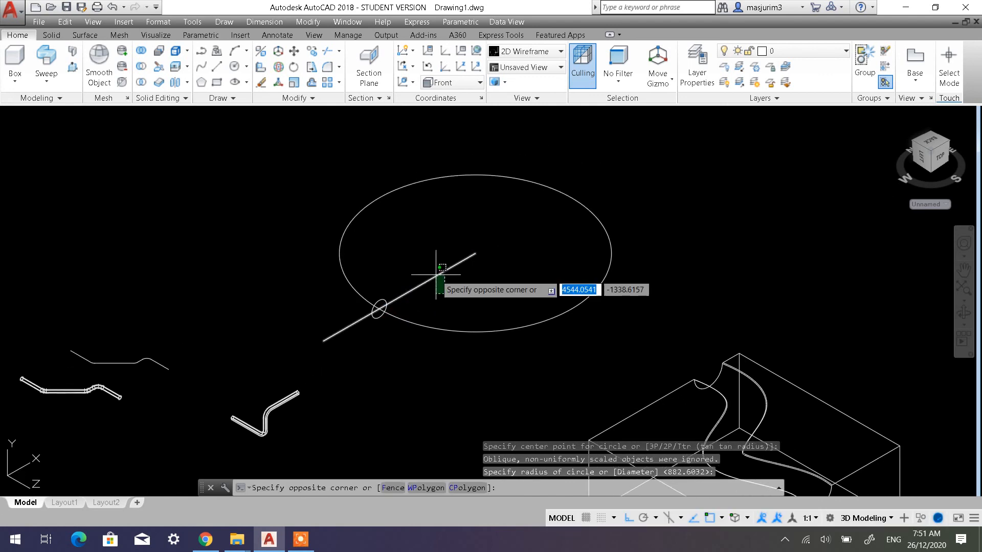
left_click(438, 277)
key("Delete")
Sweep the small profile circle along the large circle to form a solid ring
middle_click_drag(445, 279, 400, 304)
scroll(389, 291, "up", 2)
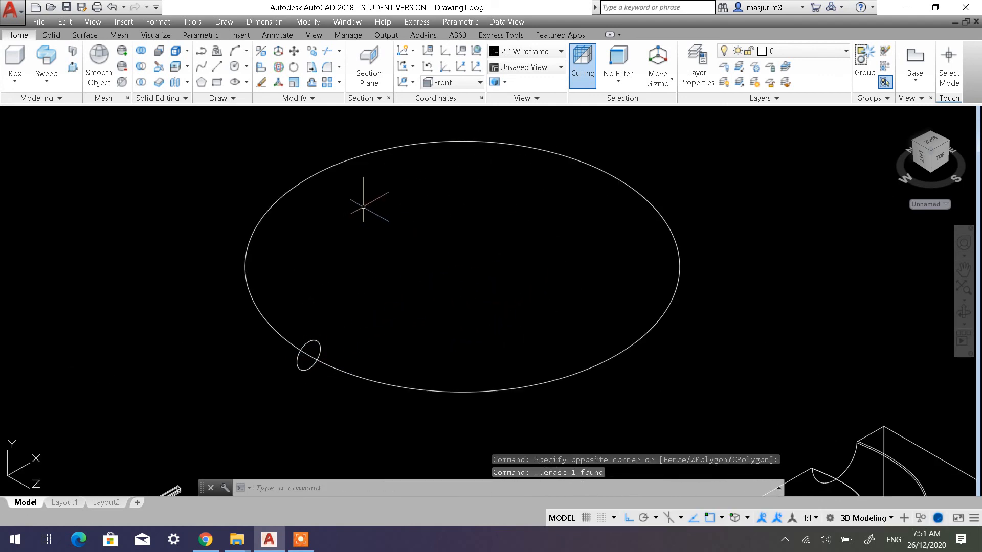
left_click(50, 82)
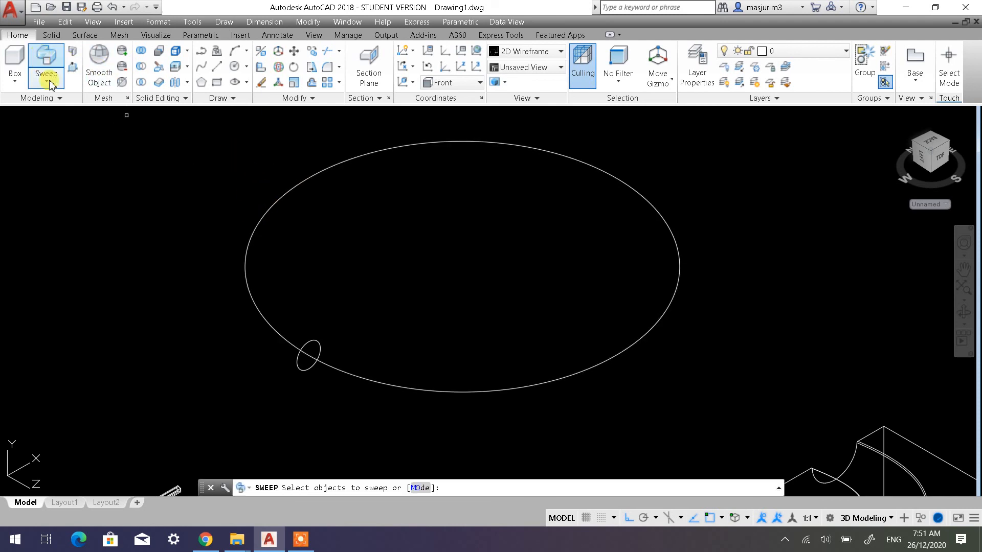
left_click(312, 368)
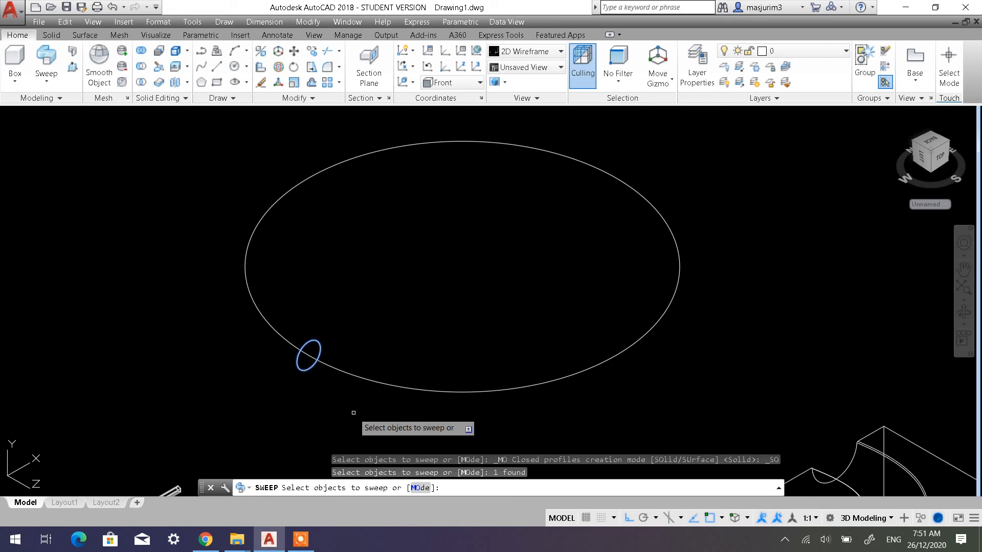
key("Return")
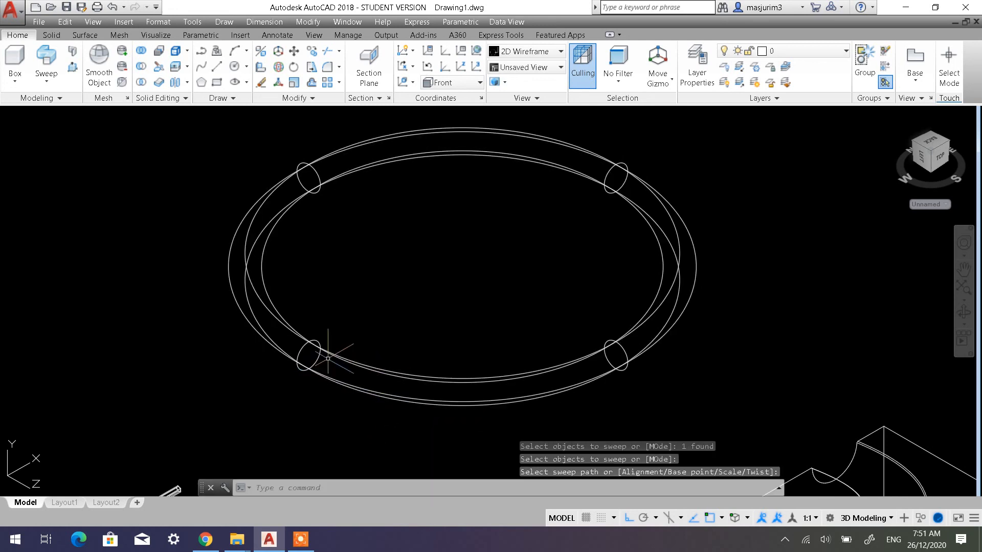
Examine the wireframe ring alongside the swept pipes and the box with the wavy channel
scroll(353, 307, "down", 2)
left_click(98, 115)
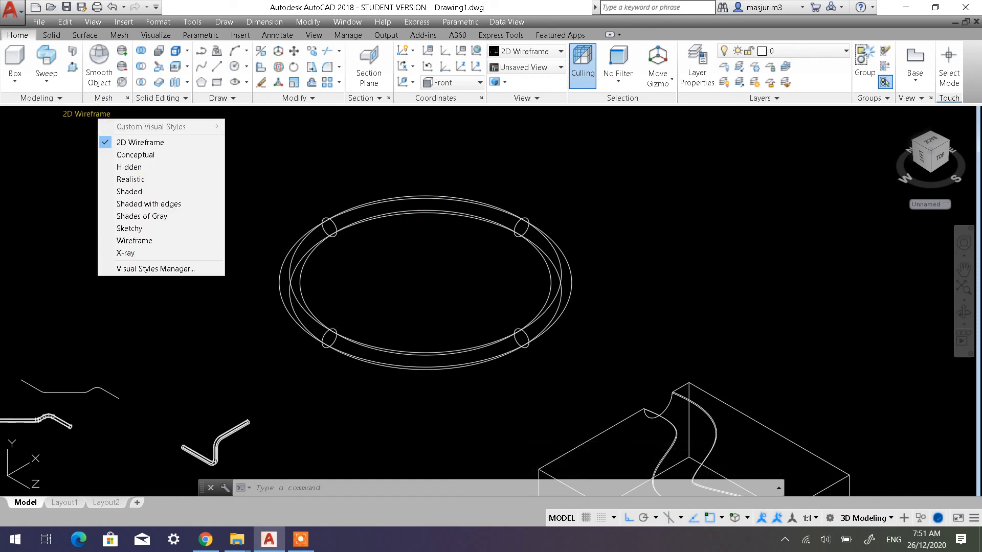
left_click(373, 290)
middle_click_drag(100, 413, 215, 312)
scroll(222, 355, "down", 2)
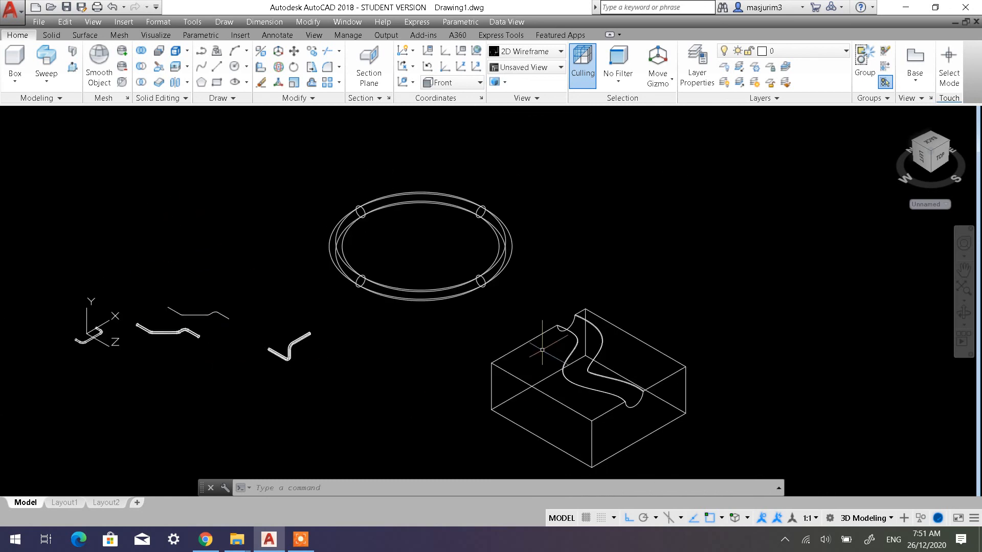
scroll(140, 329, "up", 3)
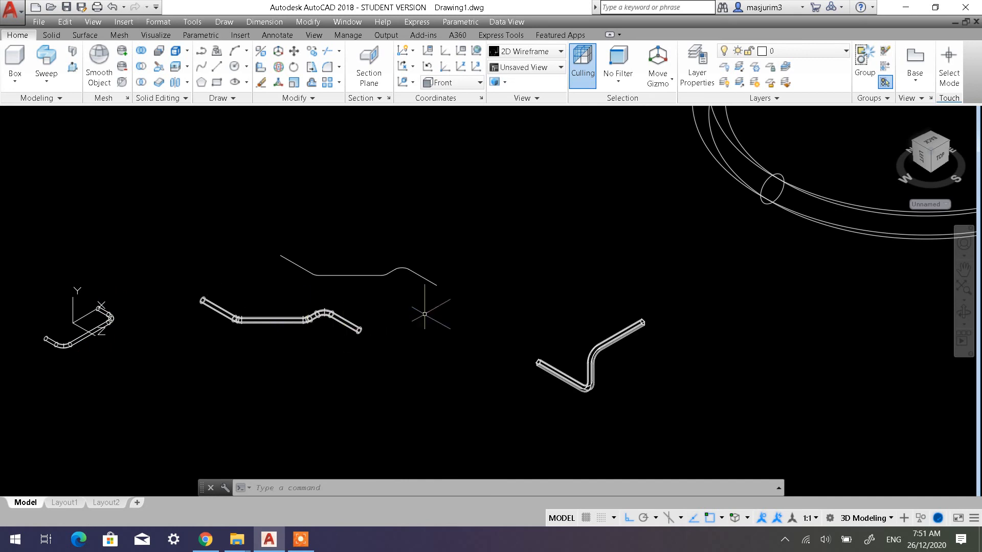
scroll(550, 276, "down", 4)
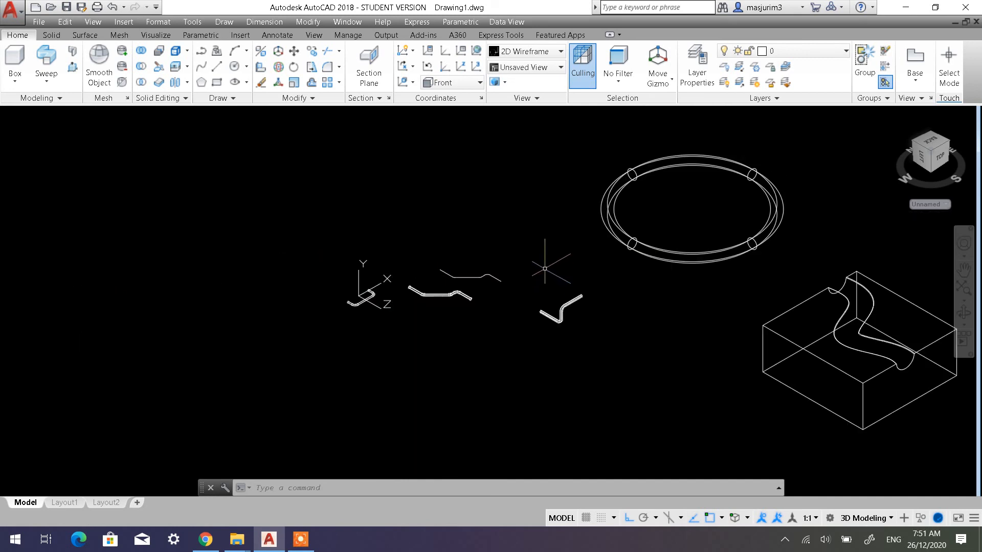
middle_click_drag(543, 272, 345, 331)
scroll(497, 278, "up", 4)
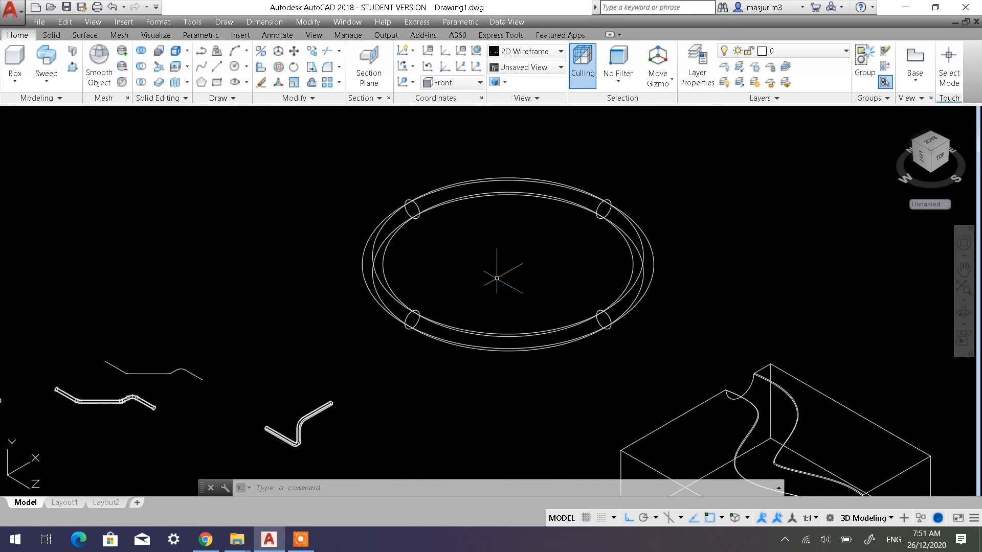
mouse_move(474, 278)
middle_mouse_down()
mouse_move(406, 315)
mouse_move(400, 288)
middle_mouse_up()
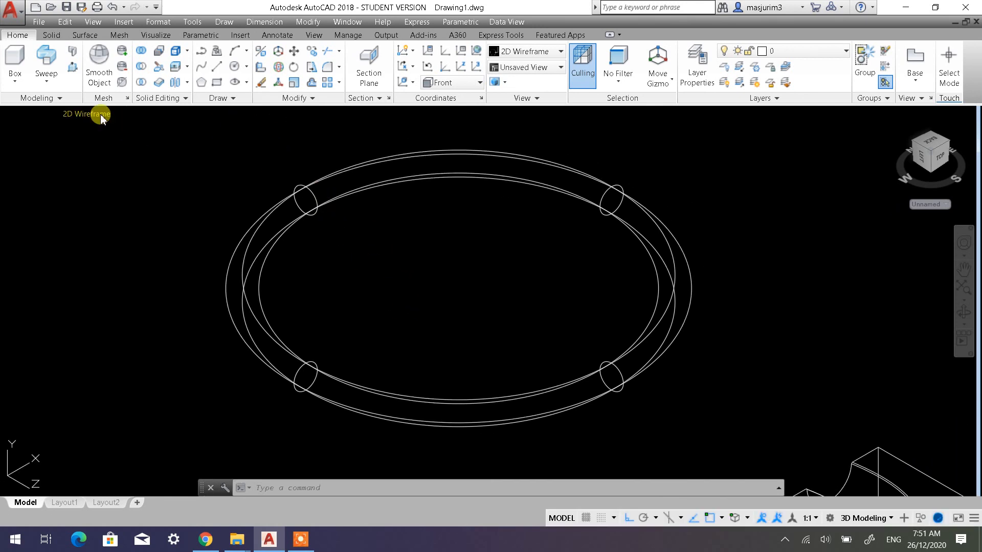
Set the visual style to Shaded and view the swept ring with the other solids from a lower angle
left_click(92, 114)
left_click(135, 191)
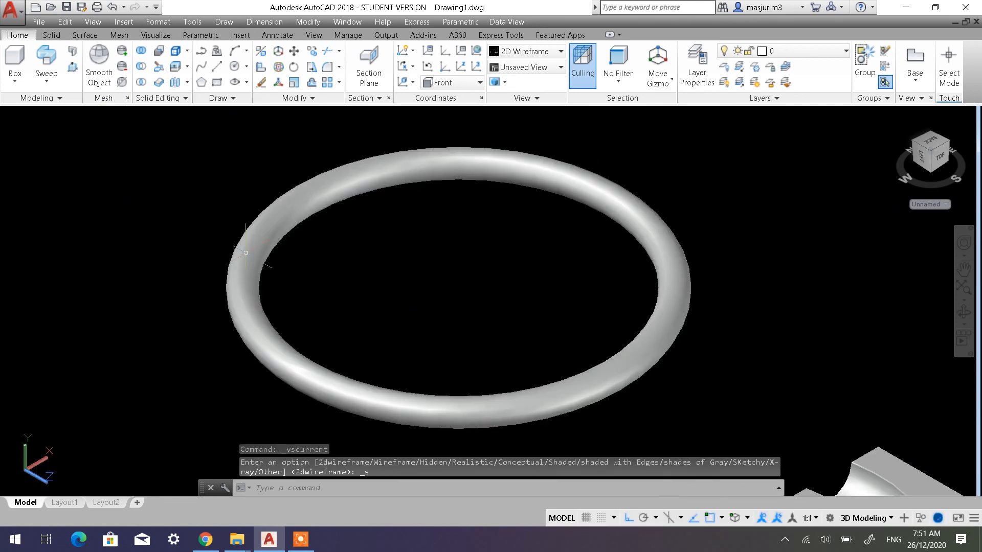
middle_click_drag(465, 376, 393, 350, "shift")
scroll(393, 350, "up", 3)
scroll(393, 350, "down", 4)
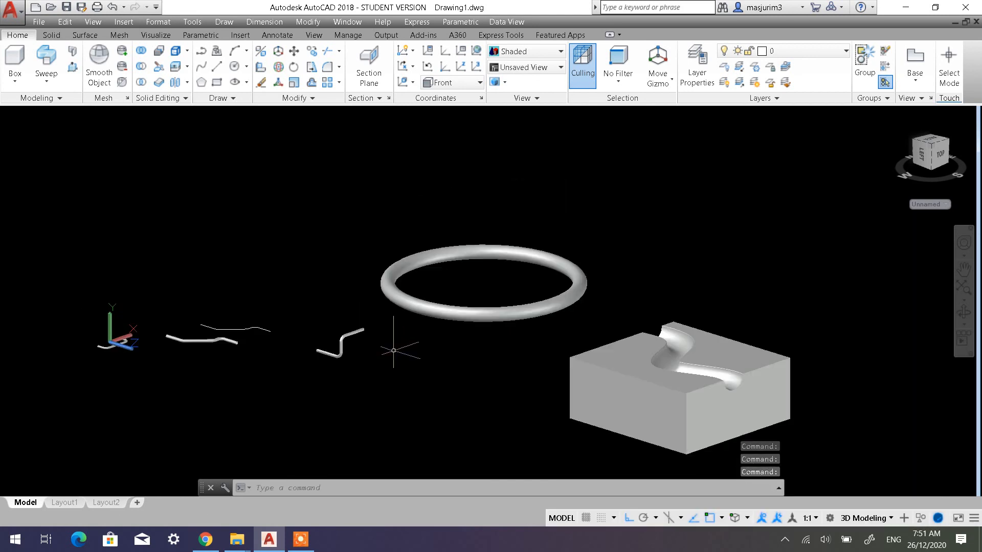